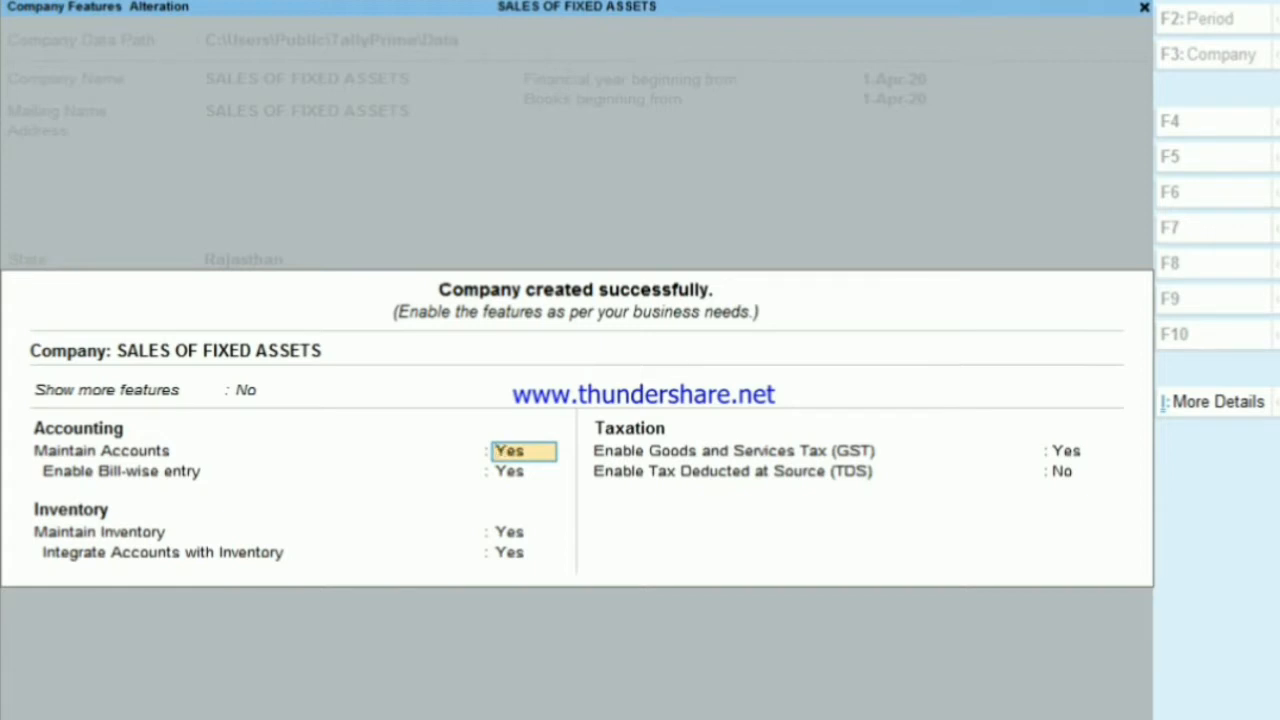
# Step: Keep accounts, bill-wise entry, inventory and accounts-inventory integration enabled for the company, and accept Goods and Services Tax as Yes
pyautogui.press('Return')
pyautogui.press('Return')
pyautogui.press('Return')
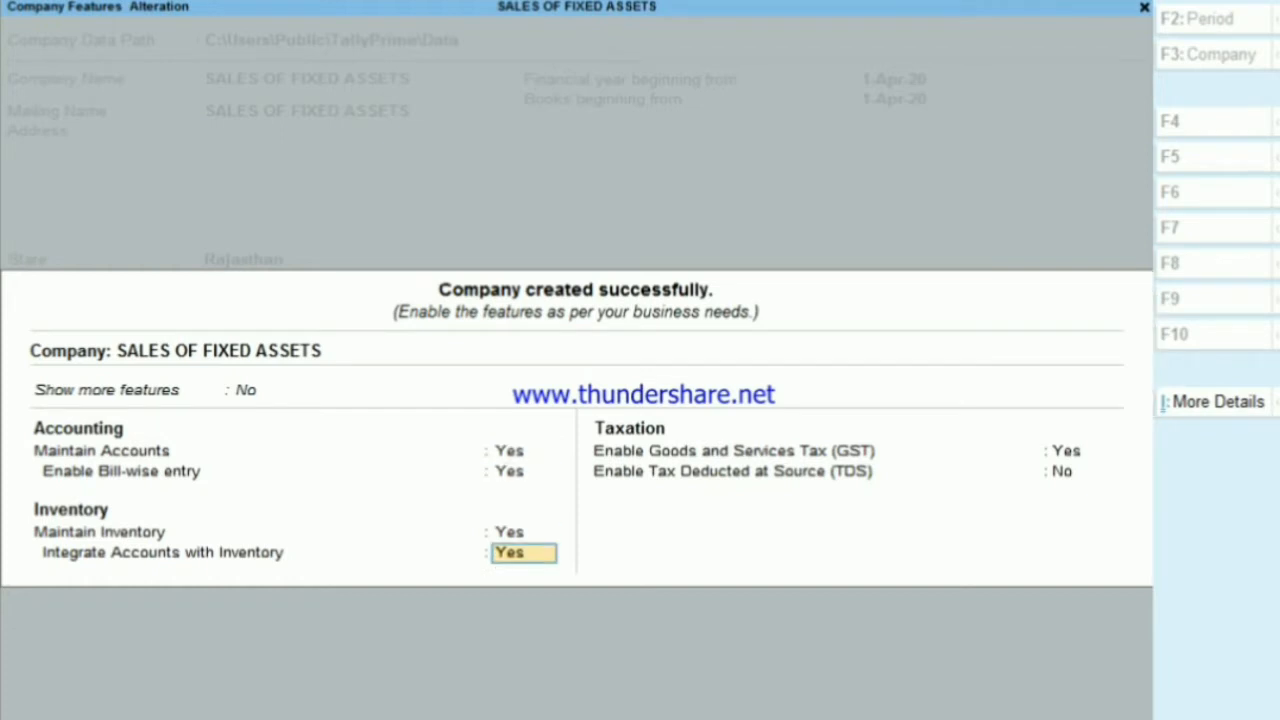
pyautogui.press('Return')
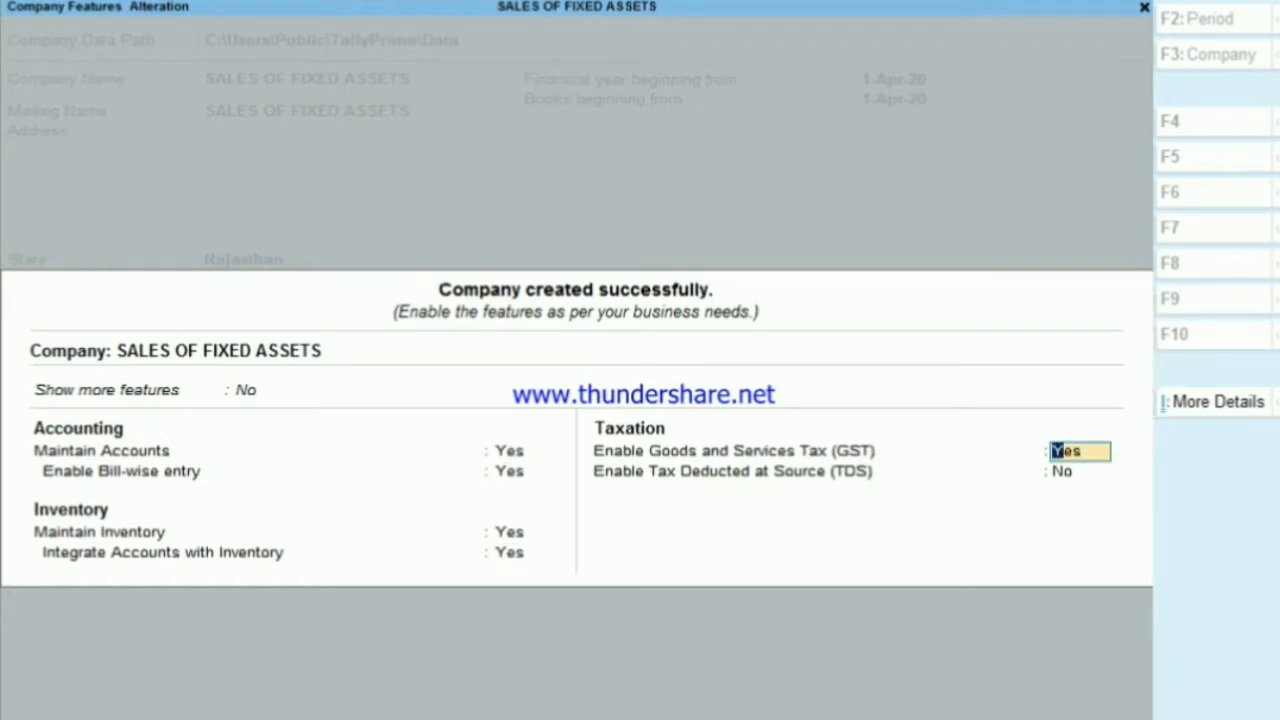
pyautogui.press('Return')
# Step: Fill in the company's GST details with Rajasthan, Regular registration, applicability from 1-Apr-20, and the company's GSTIN
pyautogui.press('Return')
pyautogui.press('Return')
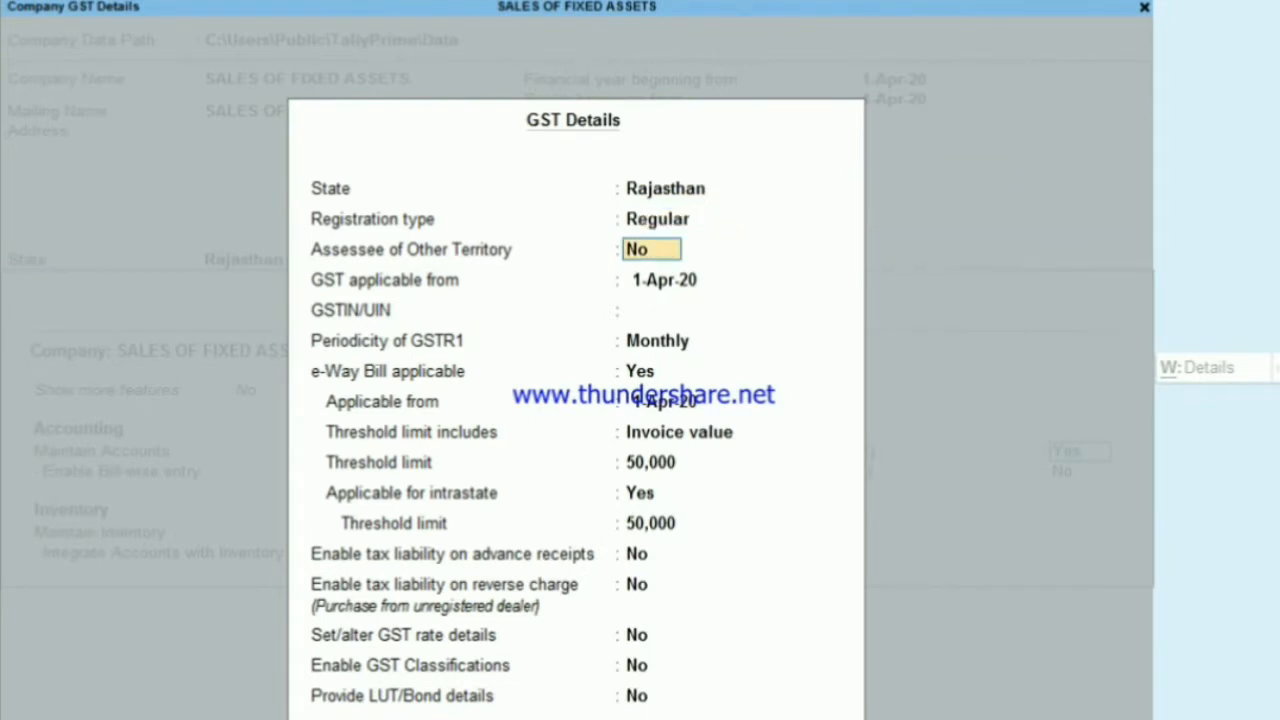
pyautogui.press('Return')
pyautogui.press('Return')
pyautogui.write('0')
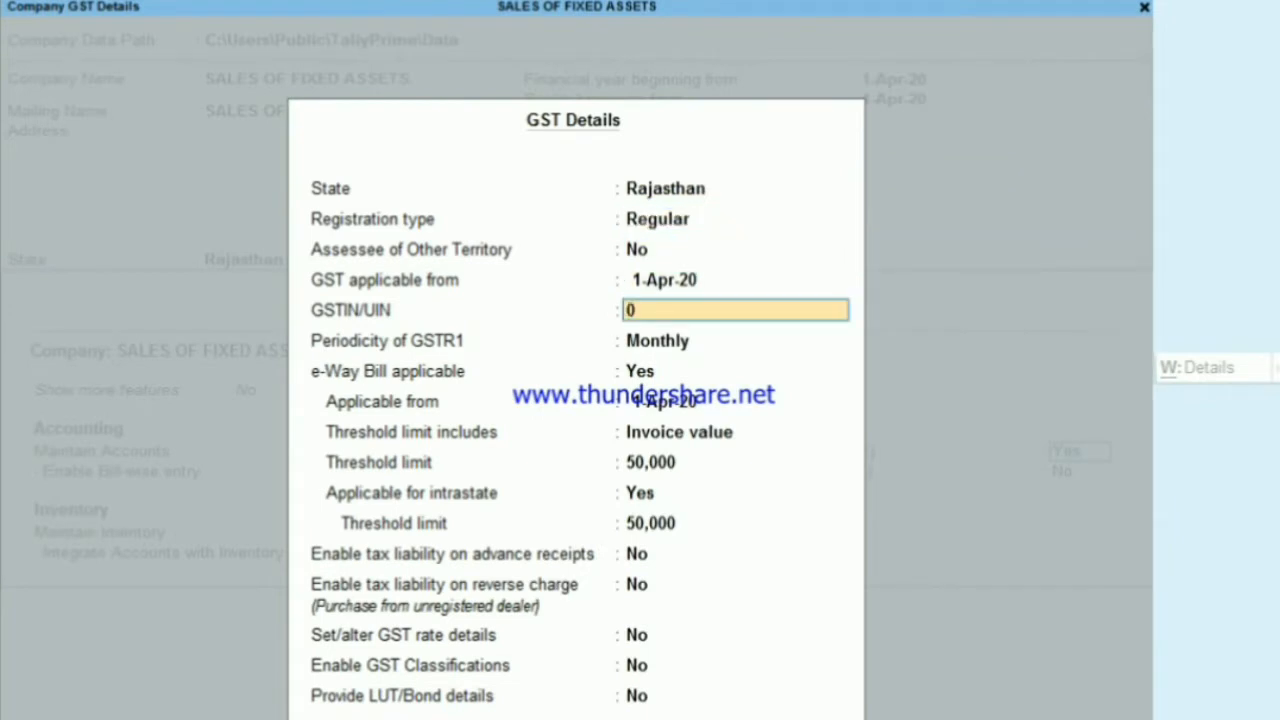
pyautogui.write('8ASDFE1')
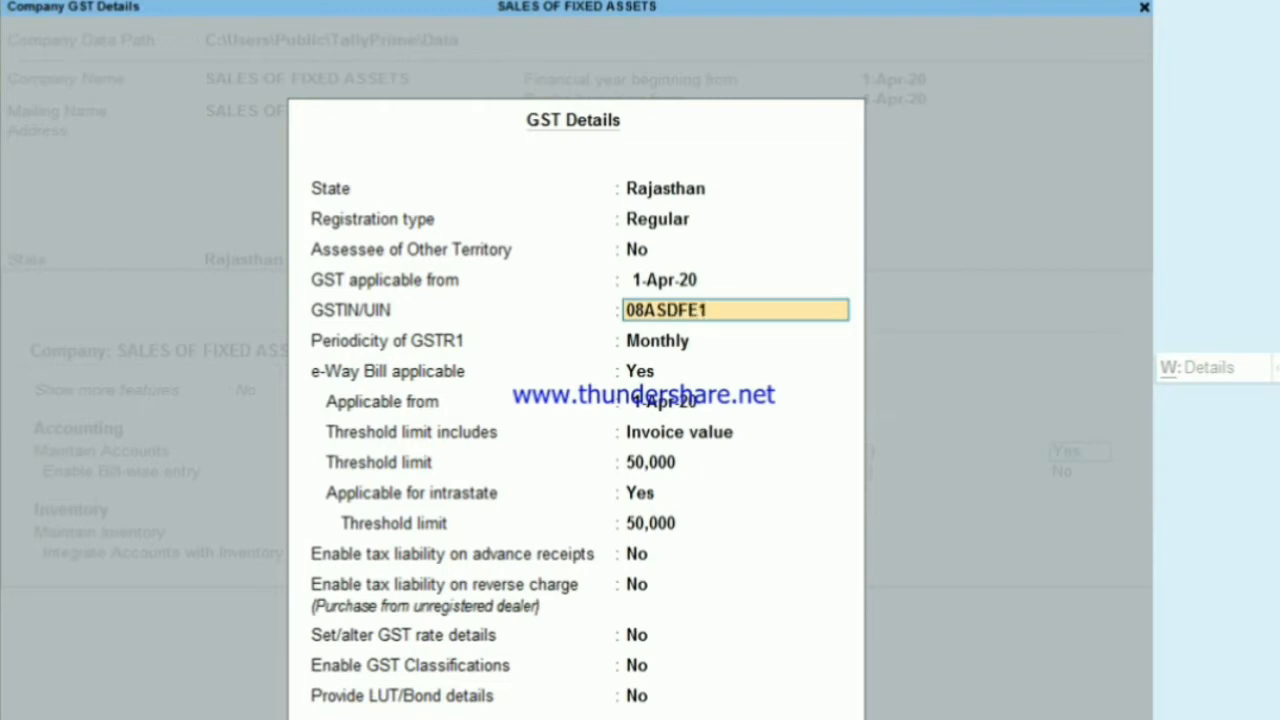
pyautogui.write('234A1Z5')
pyautogui.press('Return')
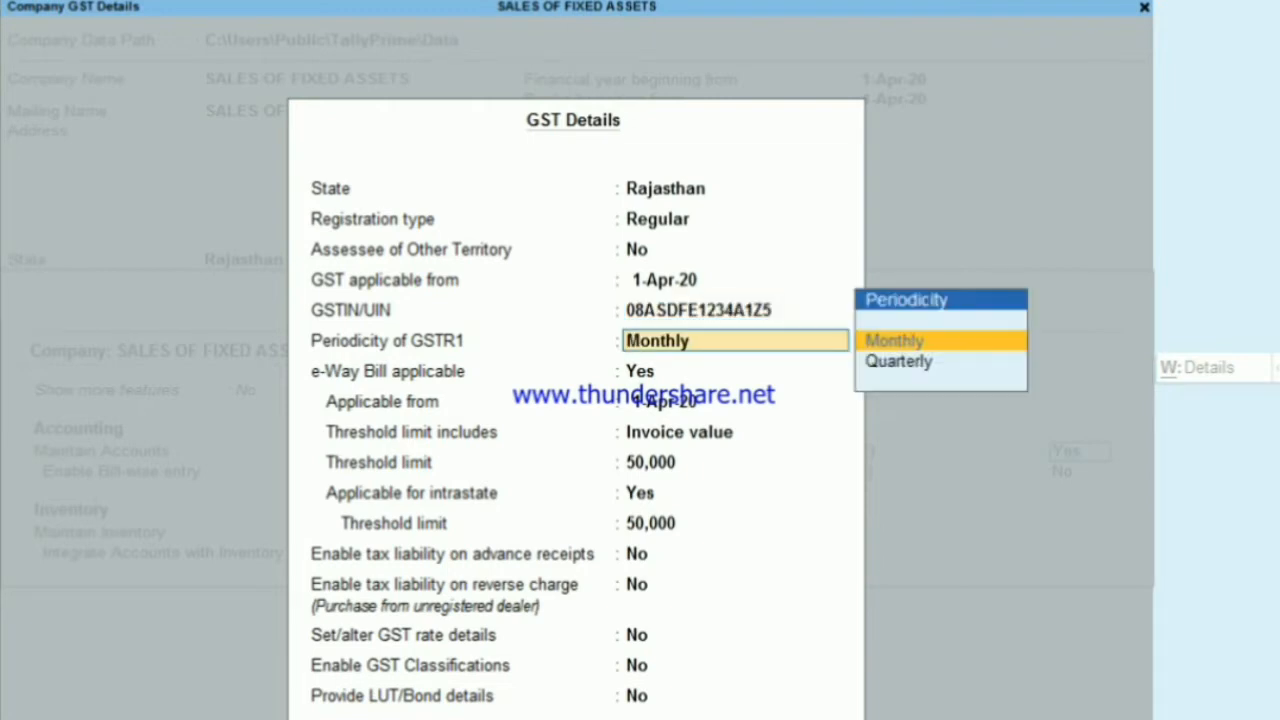
# Step: Keep GSTR1 periodicity as Monthly, set e-Way Bill applicable to No, and save the GST details and company features
pyautogui.press('Return')
pyautogui.write('N')
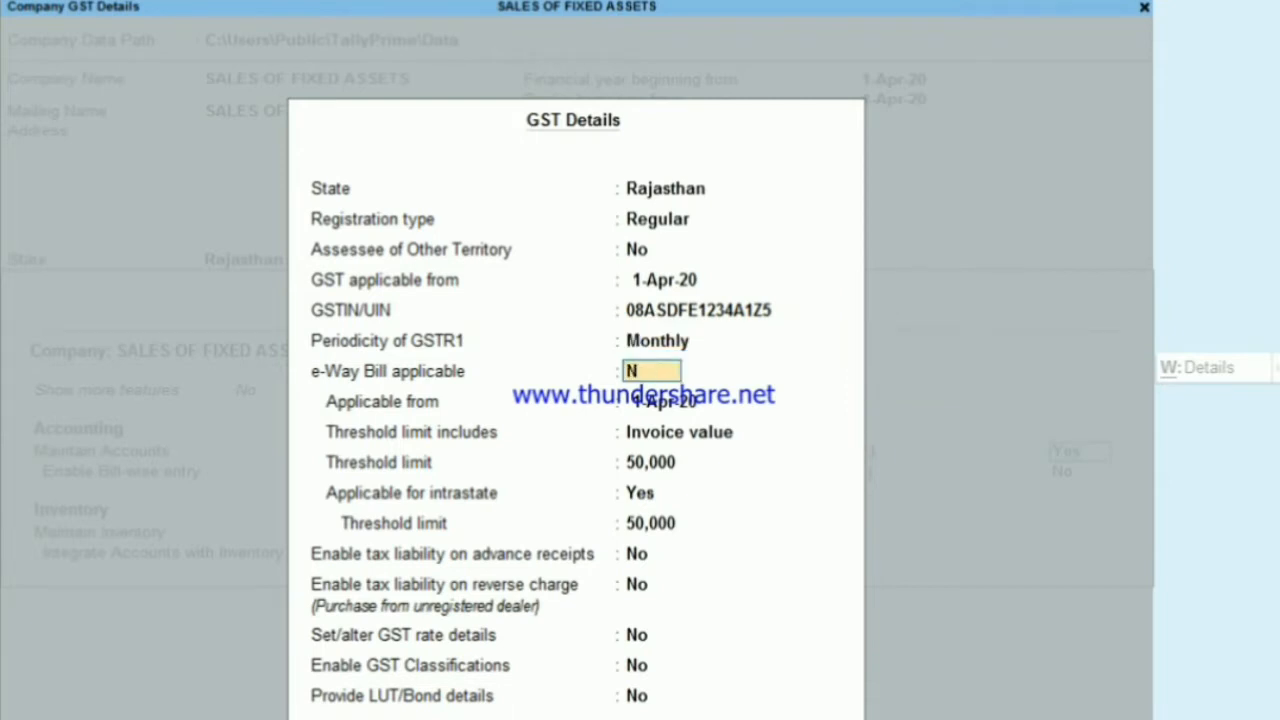
pyautogui.press('Return')
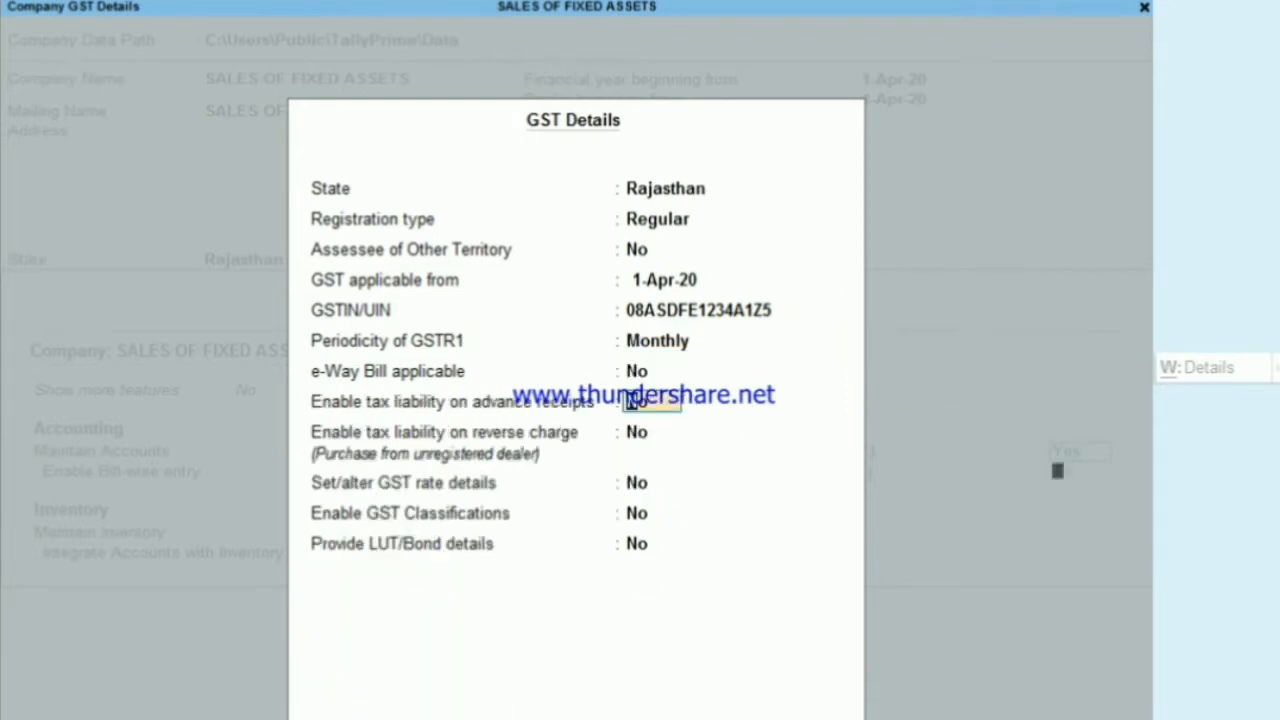
pyautogui.hotkey('ctrl', 'a')
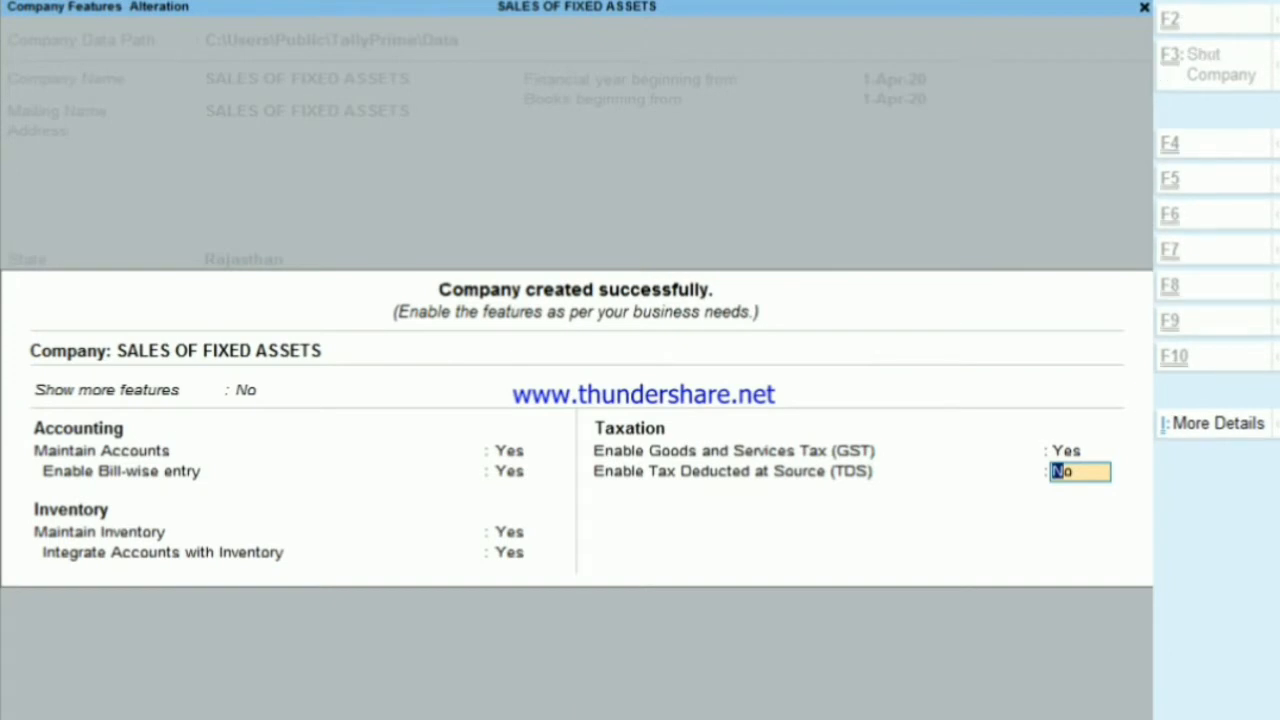
pyautogui.hotkey('ctrl', 'a')
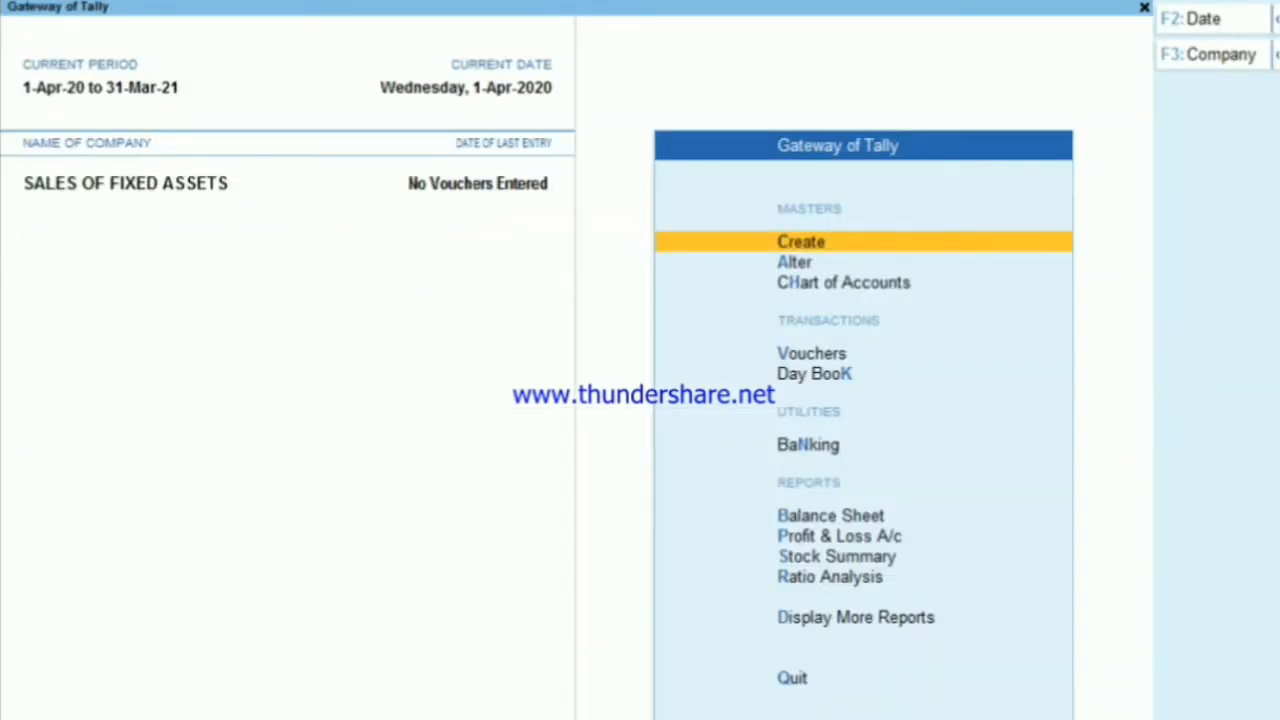
# Step: Start a new purchase voucher, leaving the supplier invoice number and date blank
pyautogui.press('Down')
pyautogui.press('Down')
pyautogui.press('Down')
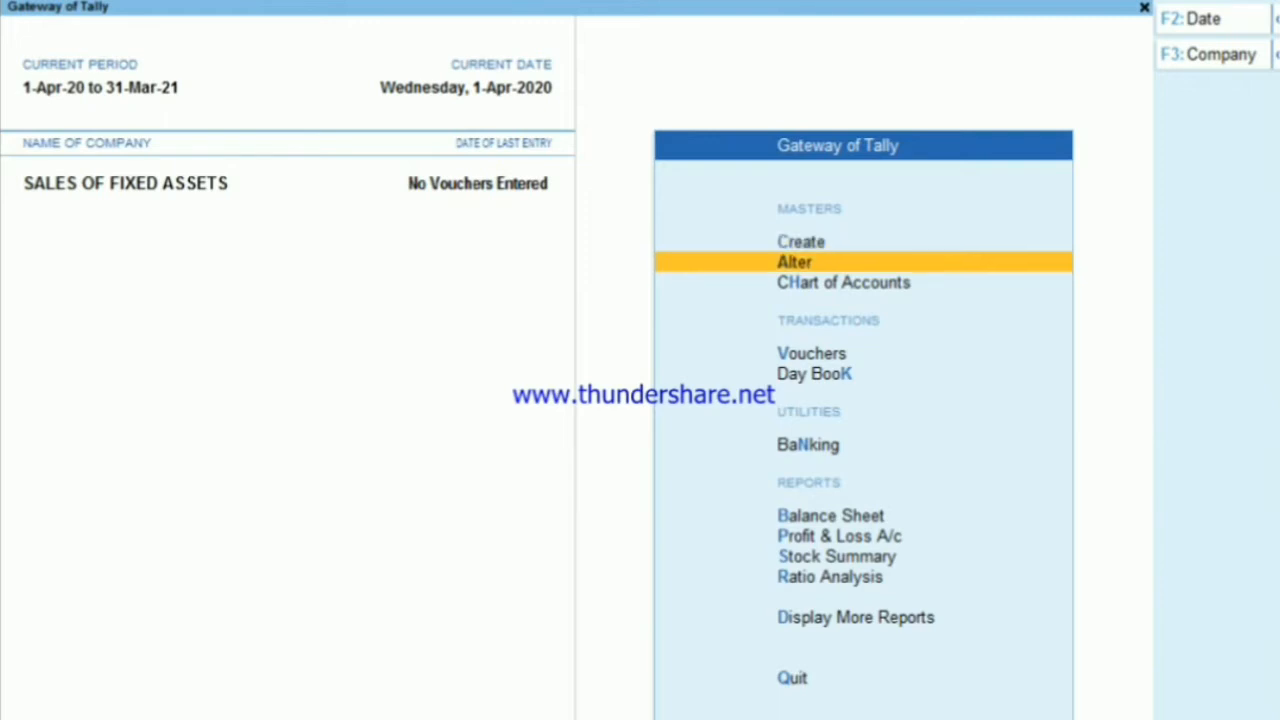
pyautogui.press('Return')
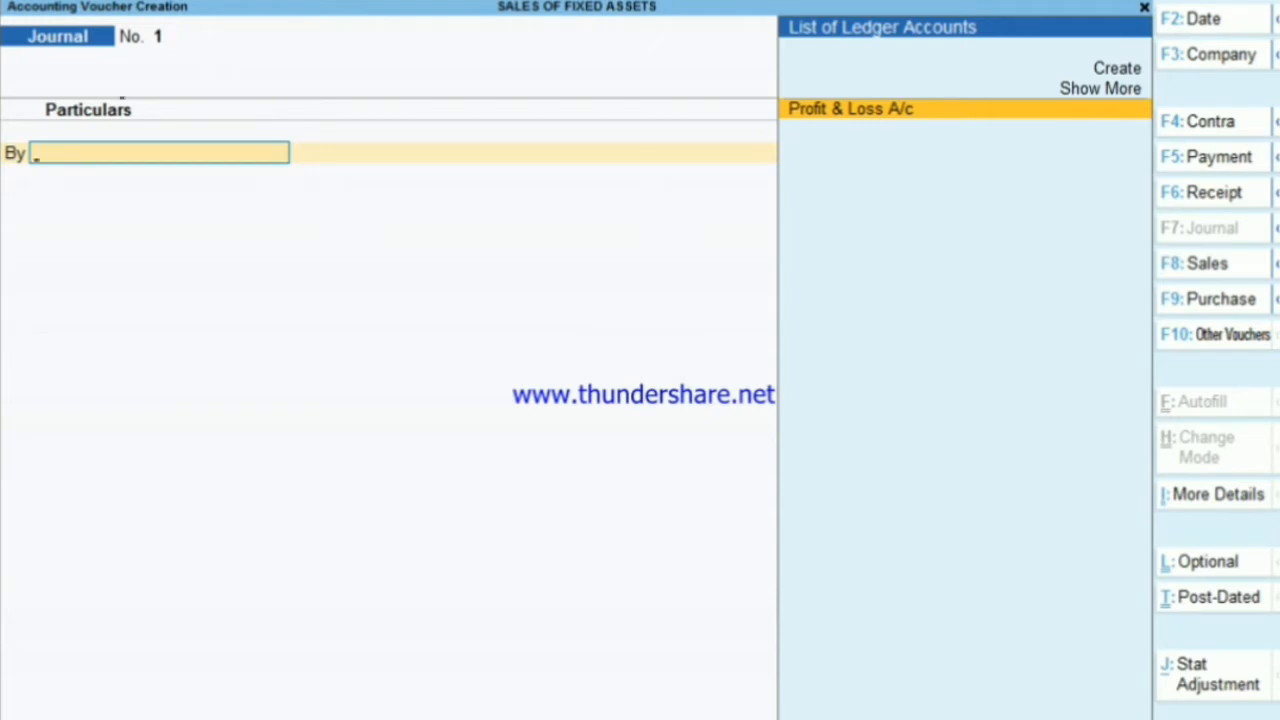
pyautogui.press('F8')
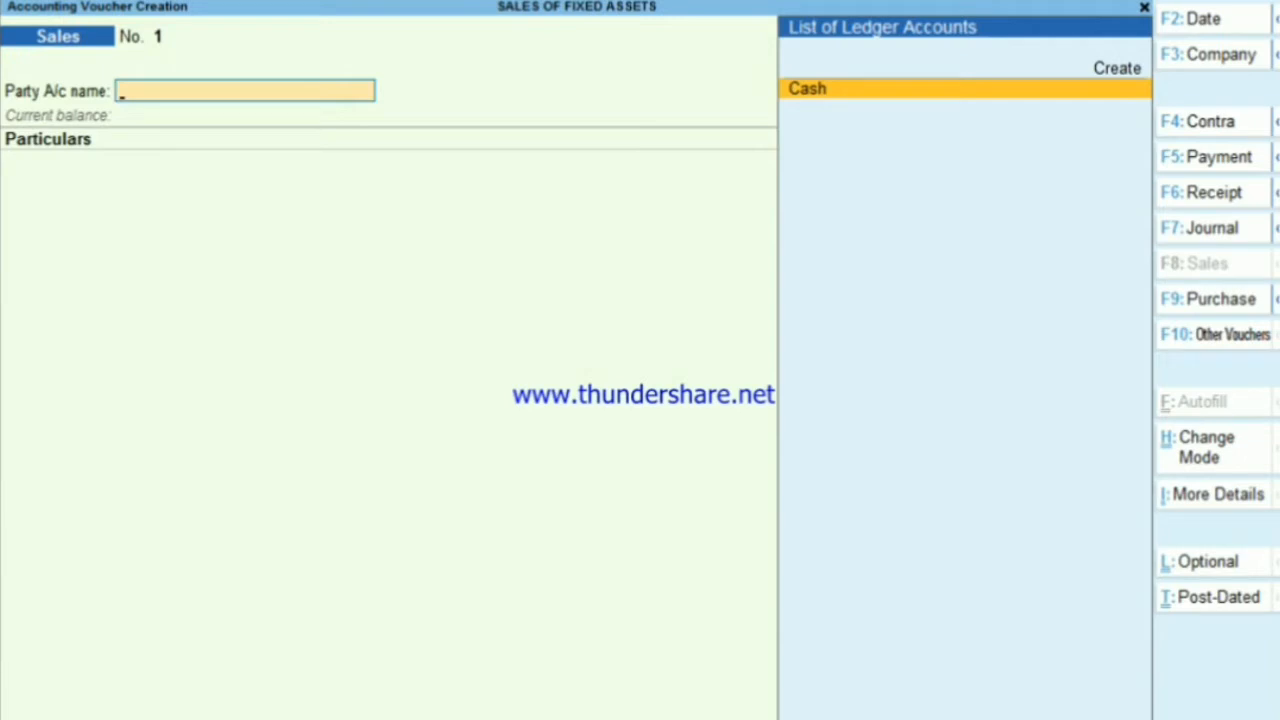
pyautogui.press('F9')
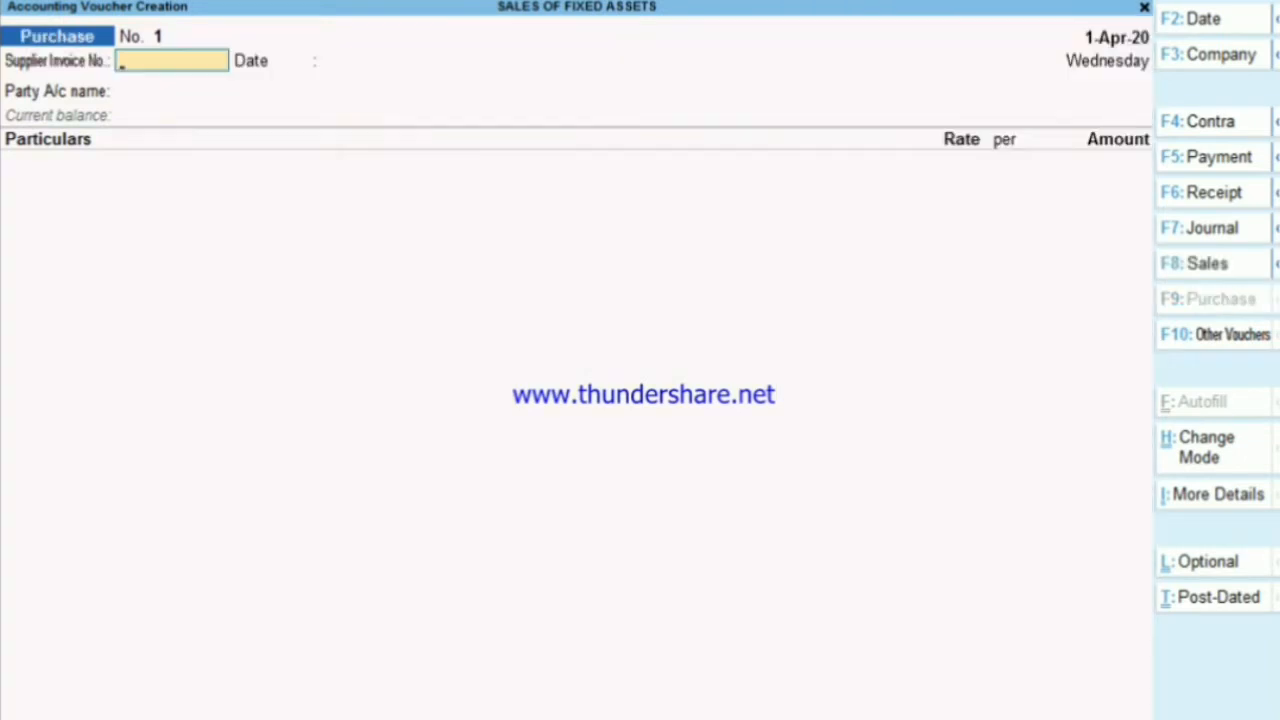
pyautogui.press('Return')
pyautogui.press('Return')
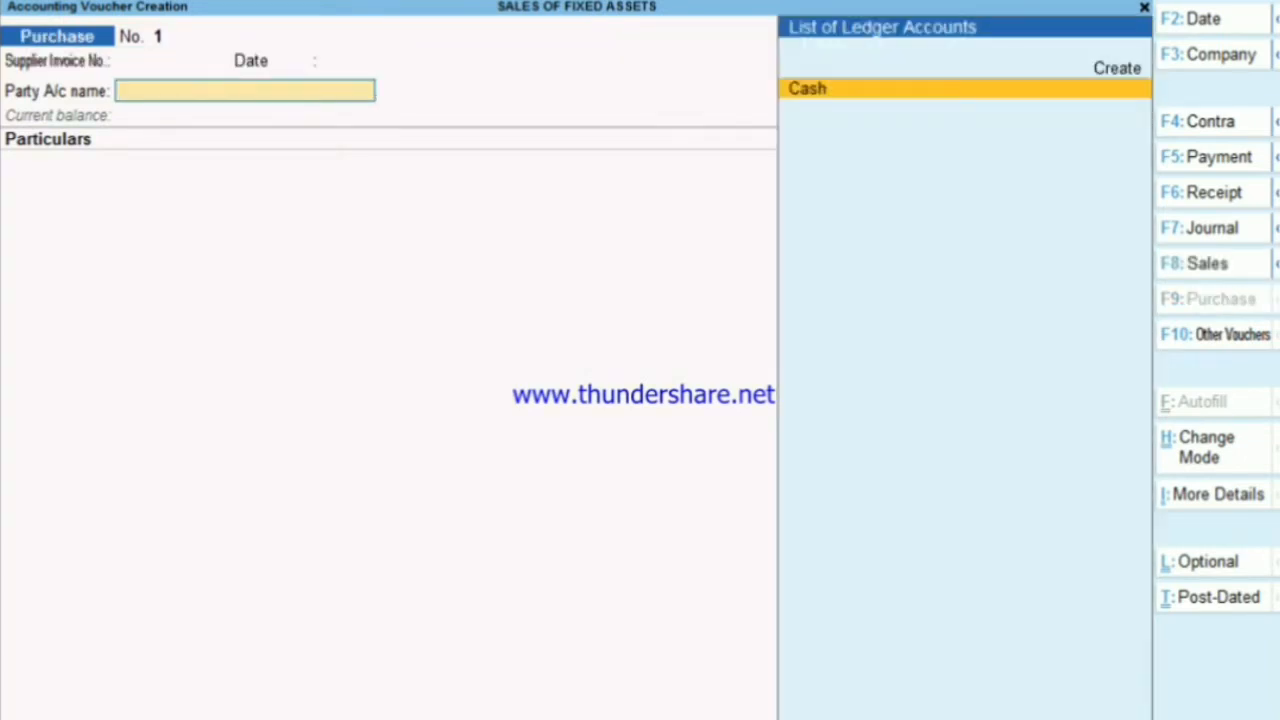
# Step: Start a supplier ledger named RK LTD under Sundry Creditors, with bill-by-bill balances maintained and no default credit period
pyautogui.hotkey('alt', 'c')
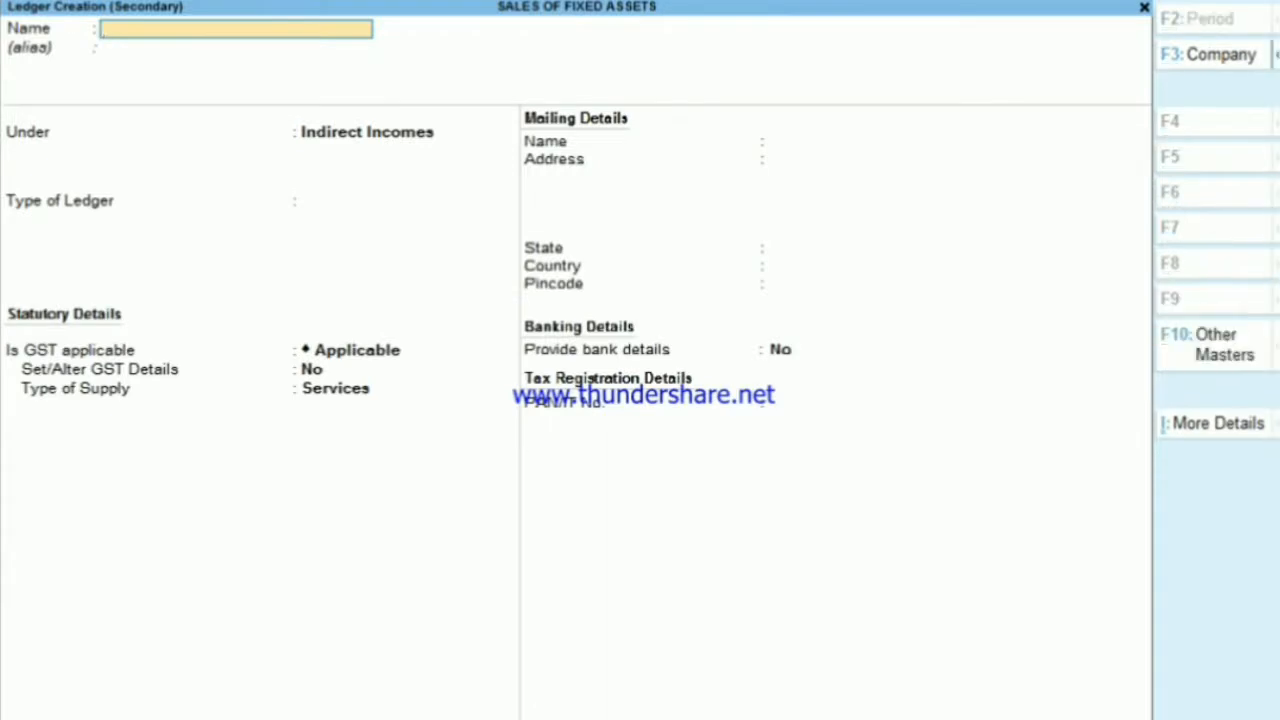
pyautogui.write('RK LTD')
pyautogui.press('Return')
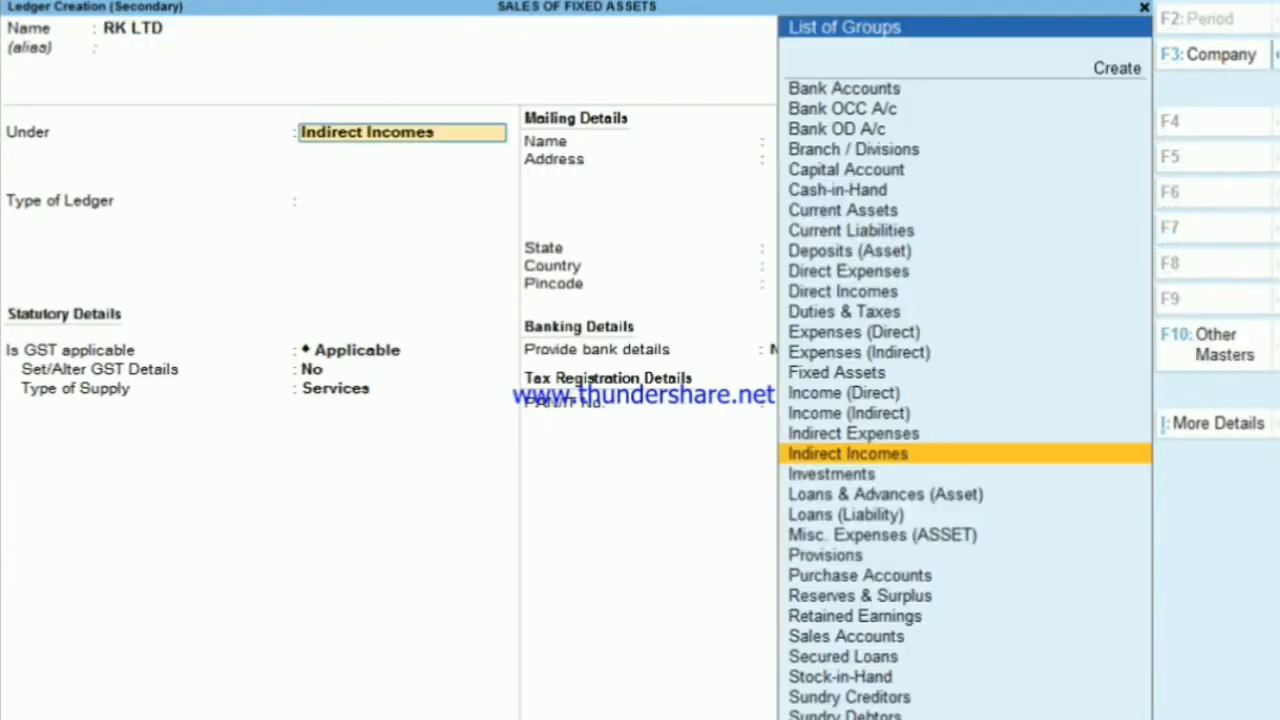
pyautogui.write('SU')
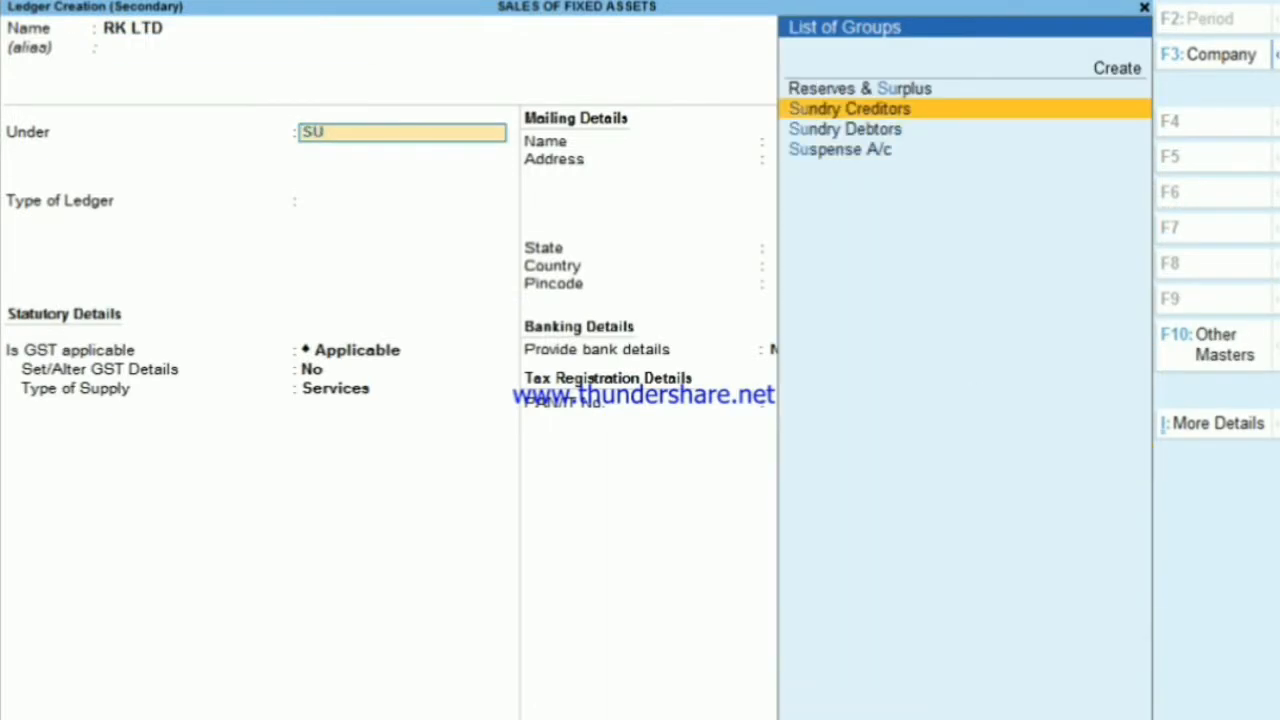
pyautogui.press('Return')
pyautogui.press('Return')
pyautogui.press('Return')
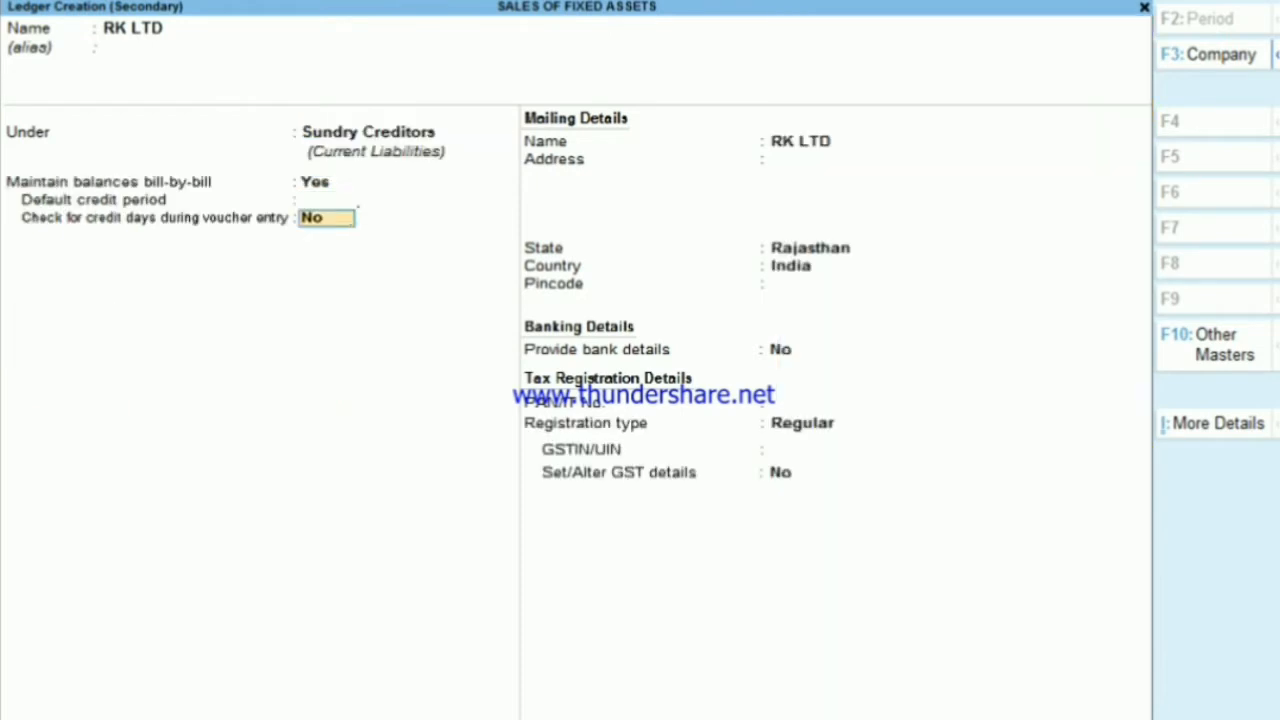
# Step: Accept the RK LTD ledger's default mailing details for Rajasthan, India, no bank details, and Regular registration type
pyautogui.press('Return')
pyautogui.press('Return')
pyautogui.press('Return')
pyautogui.press('Return')
pyautogui.press('Return')
pyautogui.press('Return')
pyautogui.press('Return')
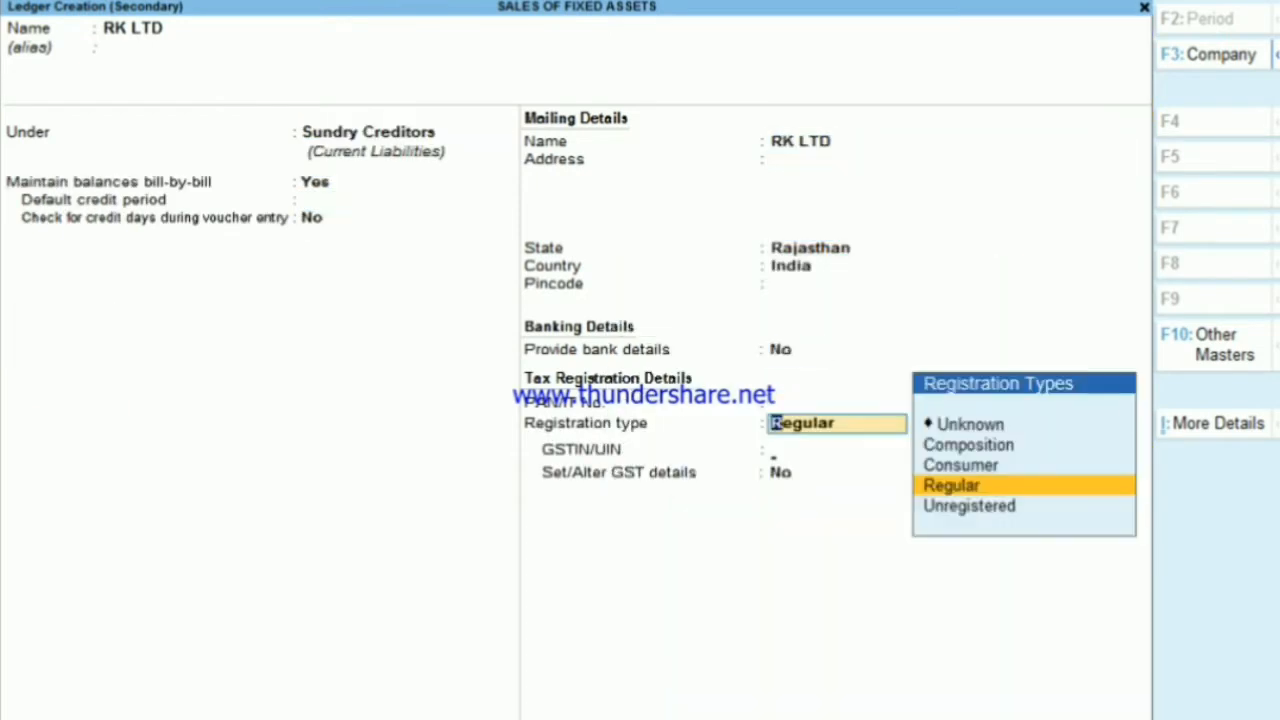
pyautogui.press('Return')
# Step: Enter the supplier's GSTIN, keep Set/Alter GST details as No, and save the RK LTD ledger
pyautogui.write('08')
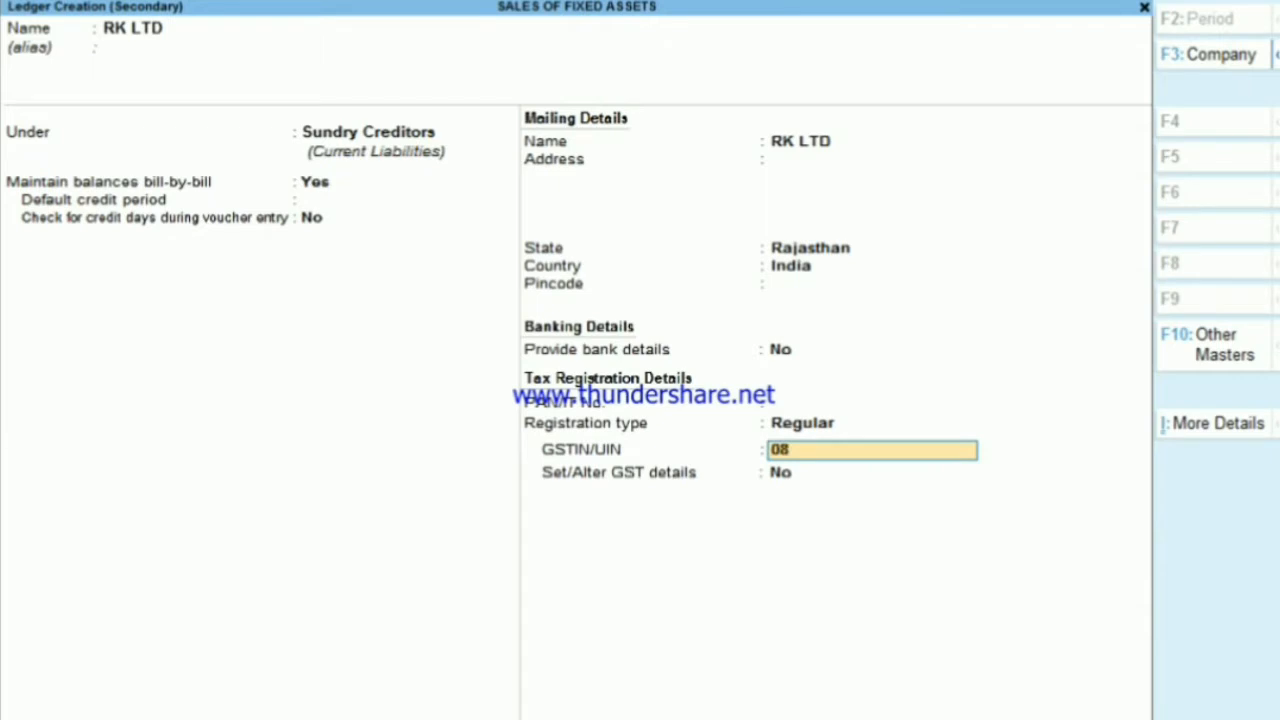
pyautogui.write('ASERF1236A1')
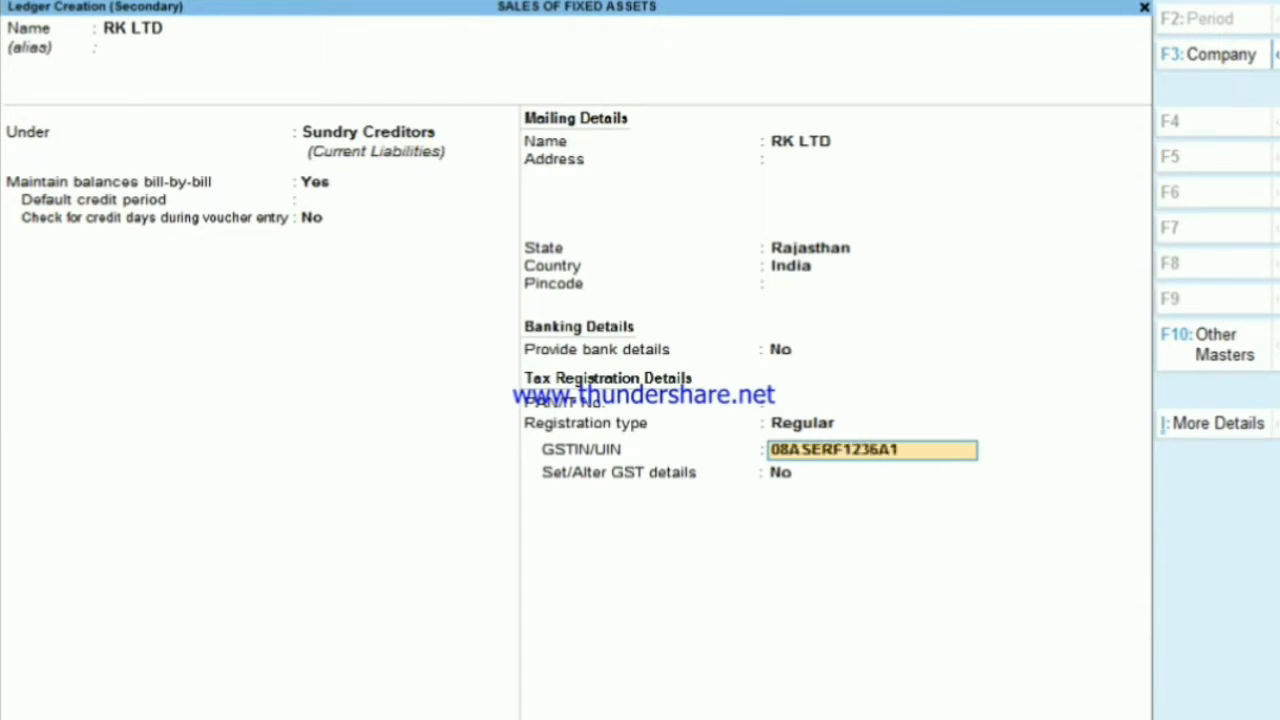
pyautogui.write('Z5')
pyautogui.press('Return')
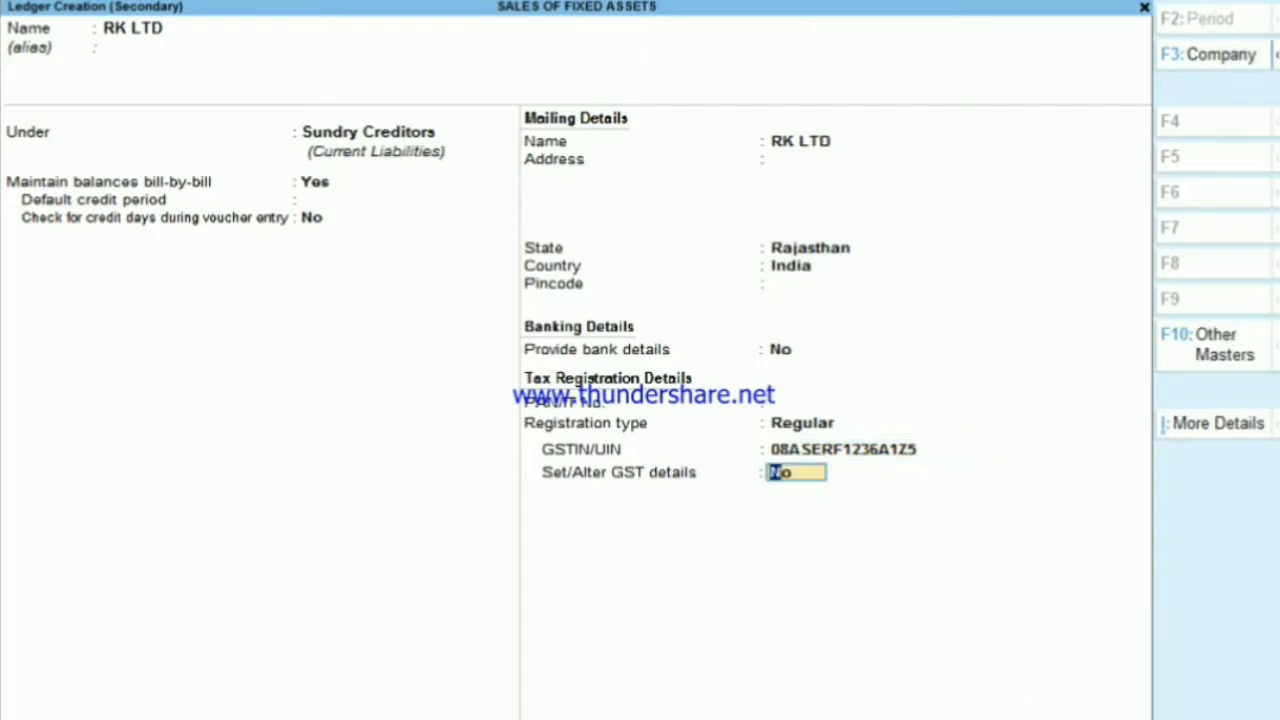
pyautogui.press('Return')
pyautogui.press('Return')
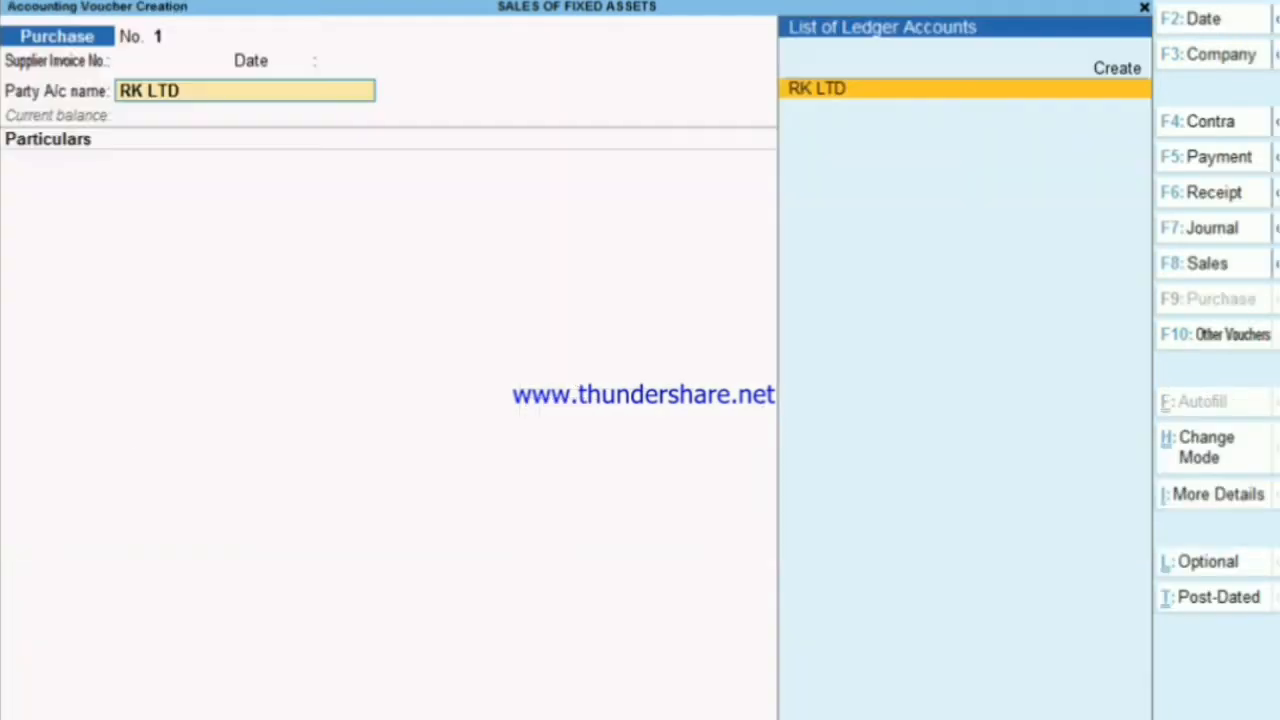
# Step: Select RK LTD as the purchase voucher's party, leaving the receipt details blank and accepting the default party details
pyautogui.press('Return')
pyautogui.press('Return')
pyautogui.press('Return')
pyautogui.press('Return')
pyautogui.press('Return')
pyautogui.press('Return')
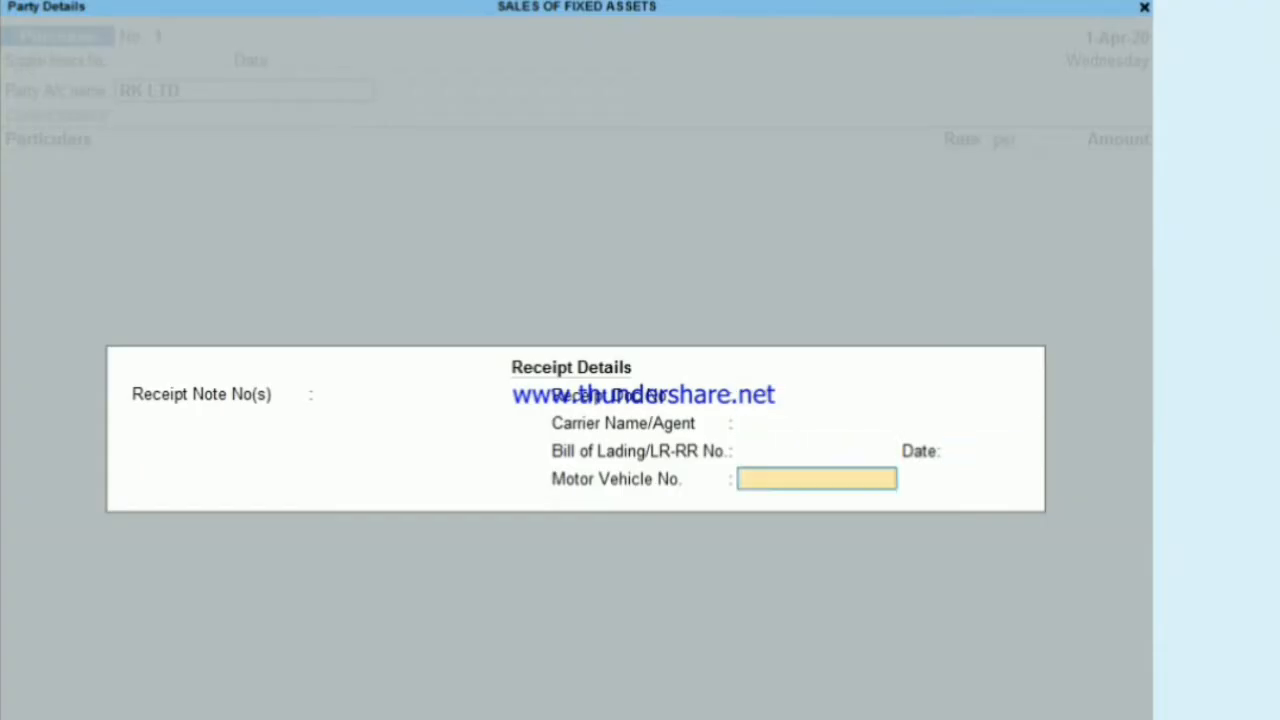
pyautogui.press('Return')
pyautogui.press('Return')
pyautogui.press('Return')
pyautogui.press('Return')
pyautogui.press('Return')
pyautogui.press('Return')
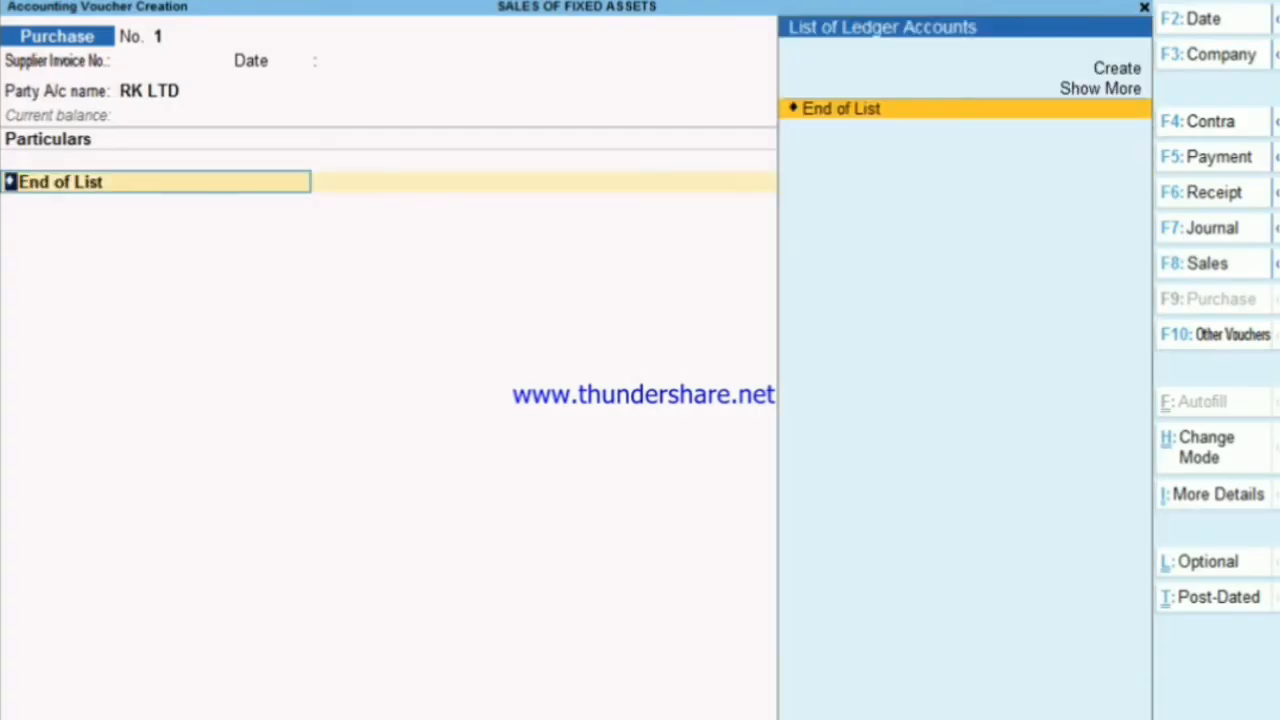
# Step: Start a ledger named MACHINERY under Fixed Assets for the purchase line, with GST set as applicable
pyautogui.press('alt')
pyautogui.hotkey('alt', 'c')
pyautogui.write('MA')
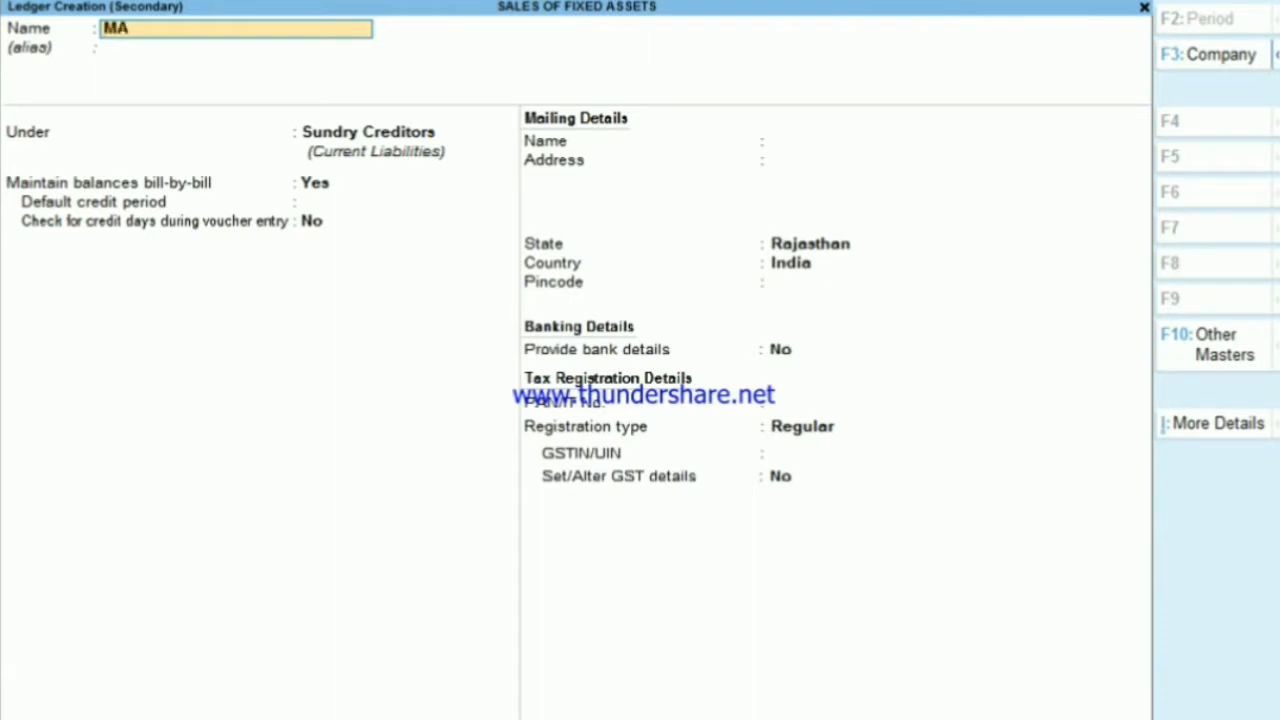
pyautogui.write('CHINERY')
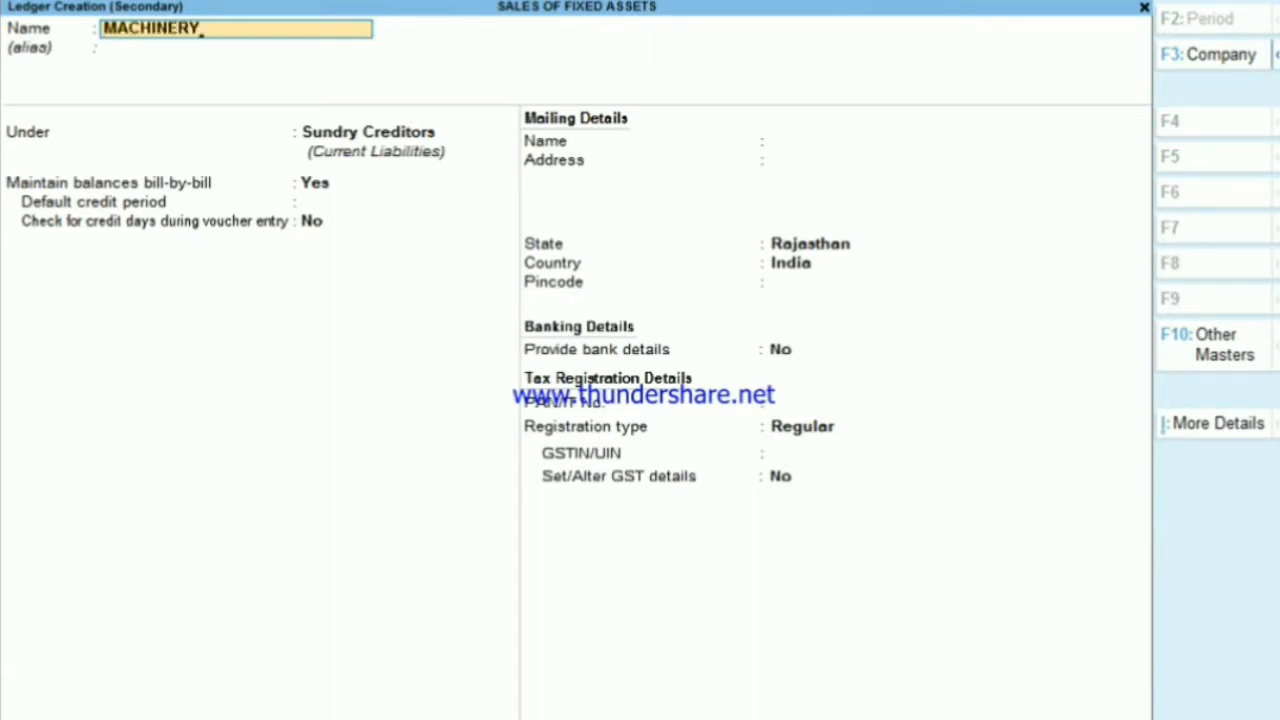
pyautogui.press('Return')
pyautogui.press('Return')
pyautogui.write('Fi')
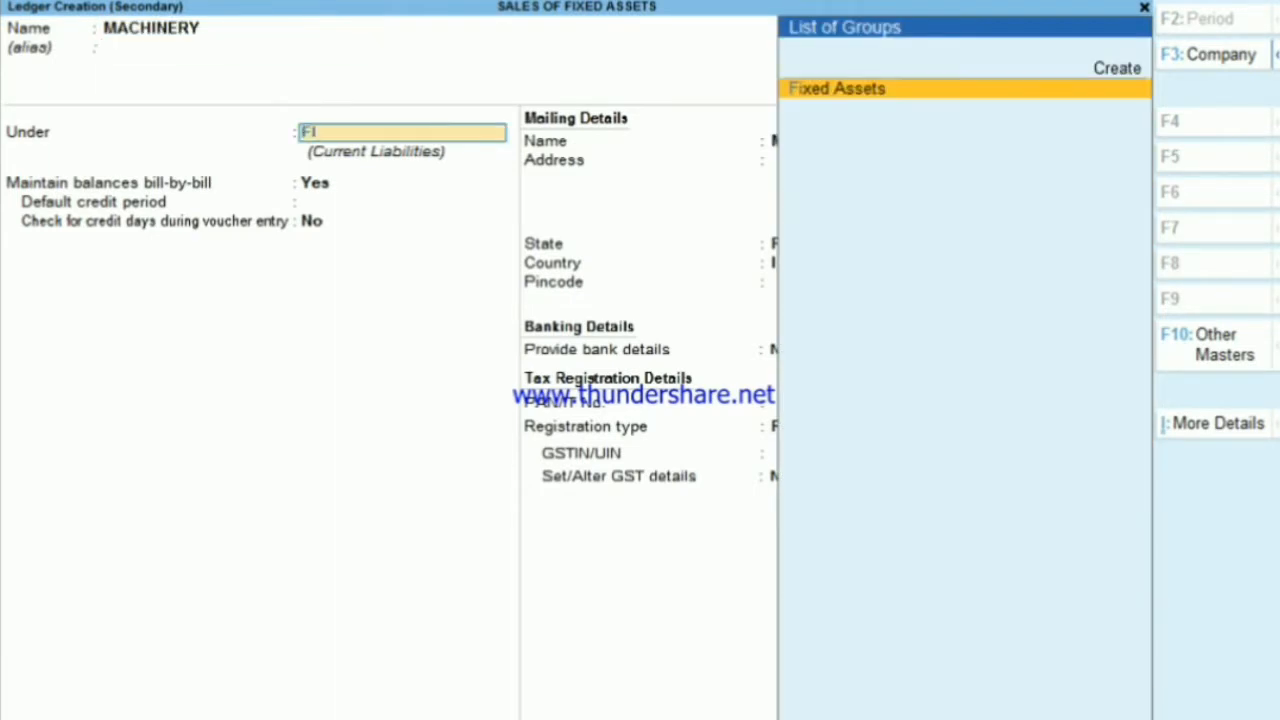
pyautogui.press('Return')
pyautogui.press('Return')
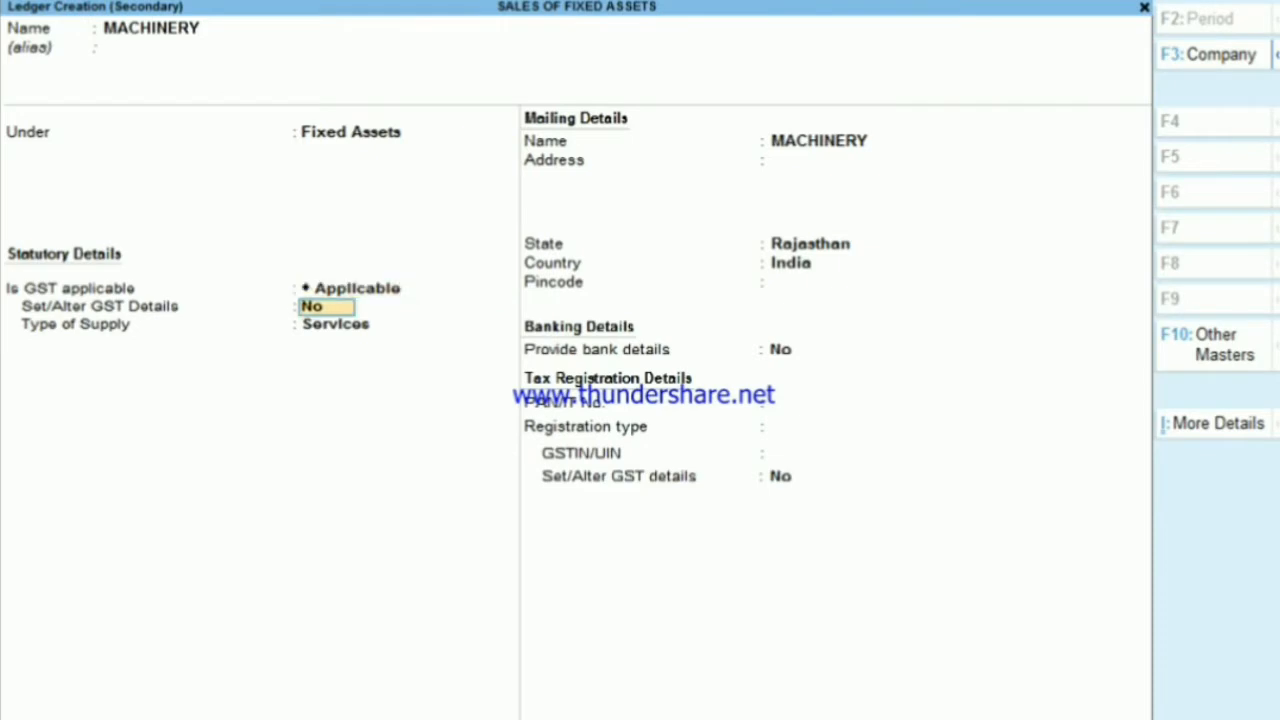
# Step: Set the MACHINERY ledger's GST details to Purchase Taxable, Capital Goods, with 18% integrated tax and 0% cess
pyautogui.write('y')
pyautogui.press('Return')
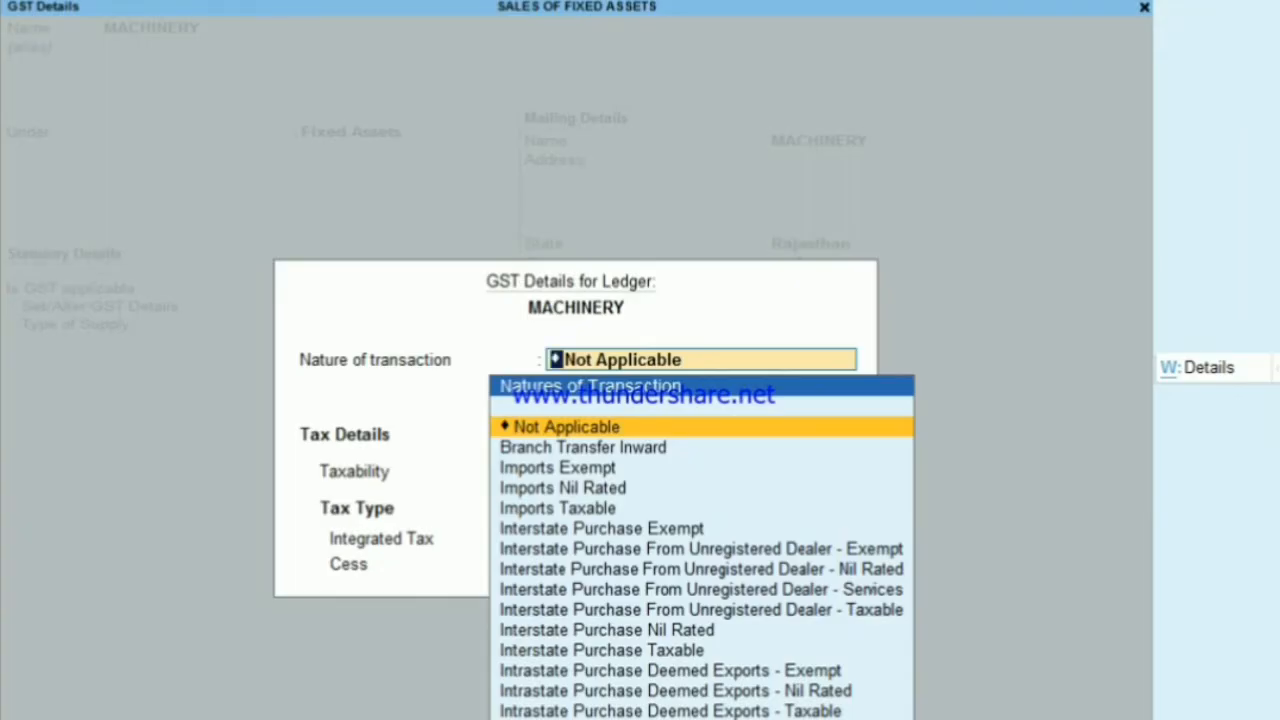
pyautogui.write('PU')
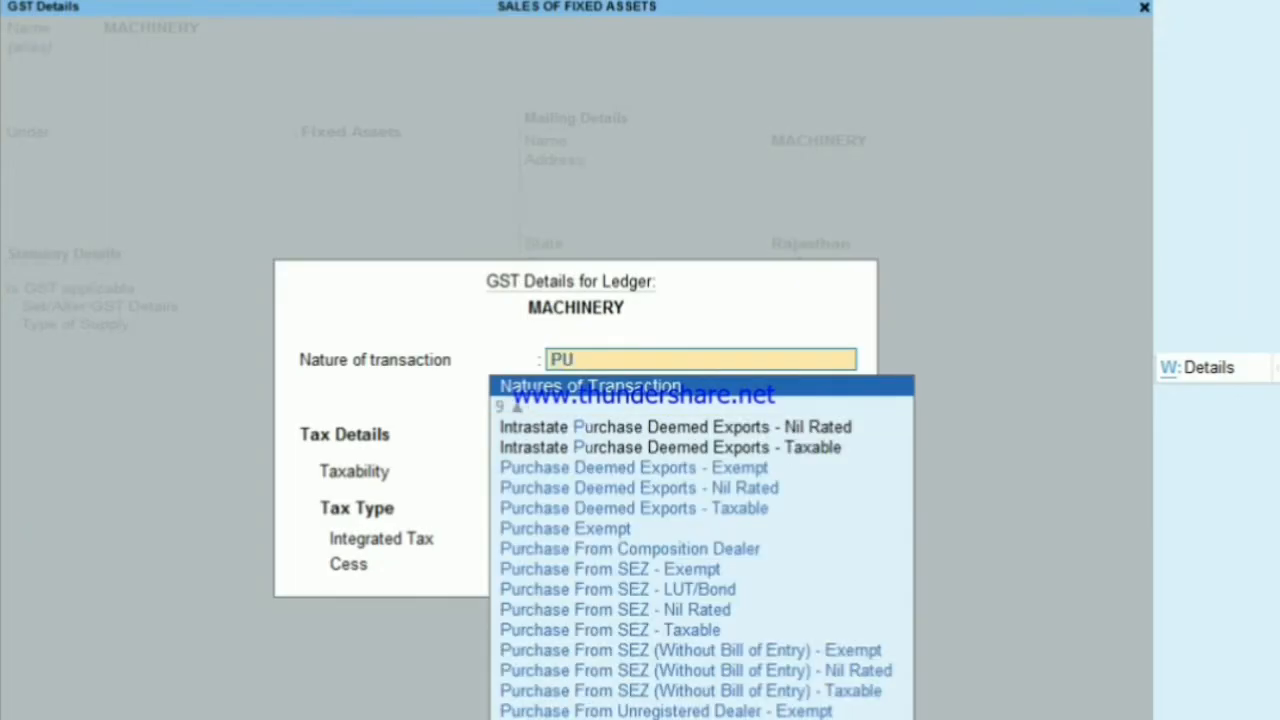
pyautogui.press('Return')
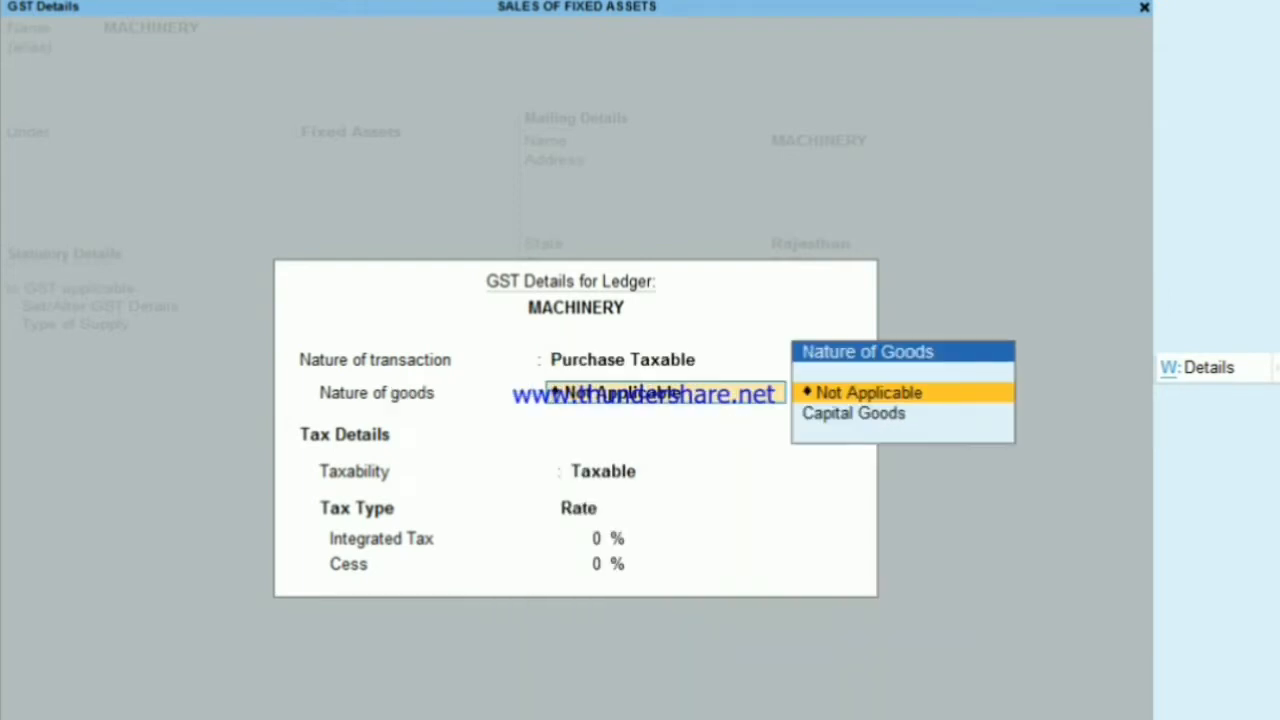
pyautogui.press('Down')
pyautogui.press('Return')
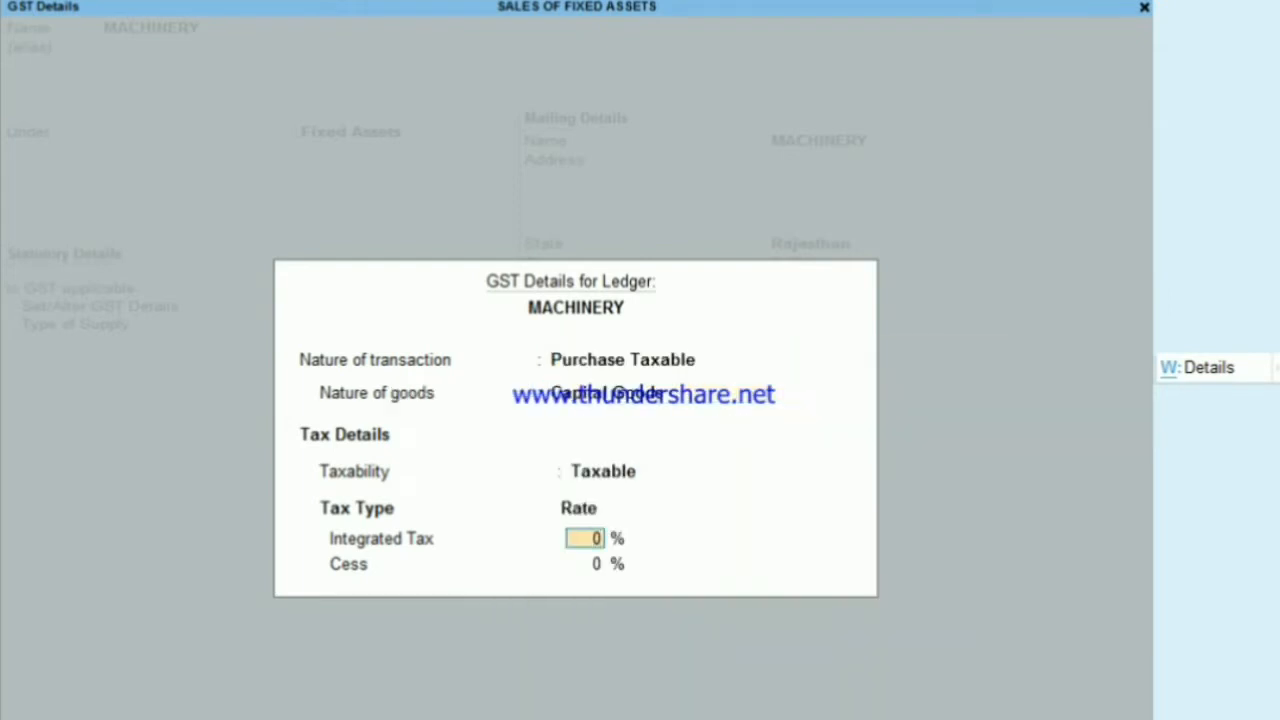
pyautogui.write('18')
pyautogui.press('Return')
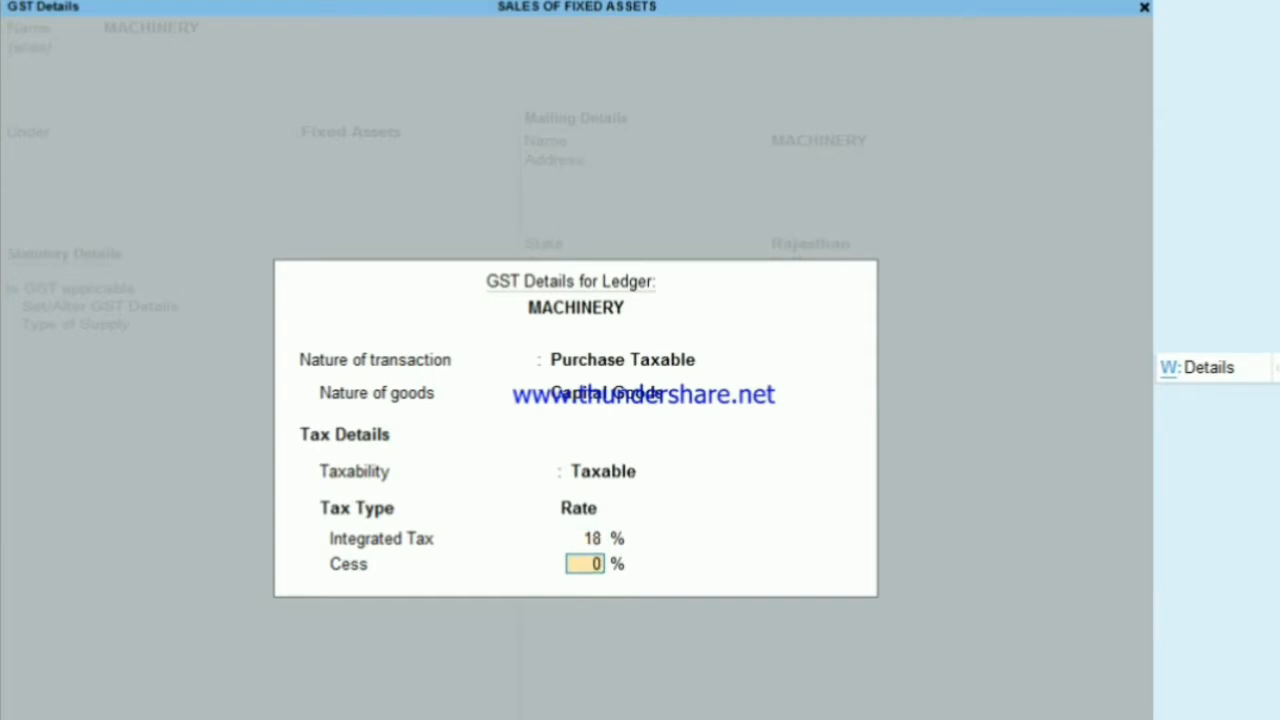
pyautogui.press('Return')
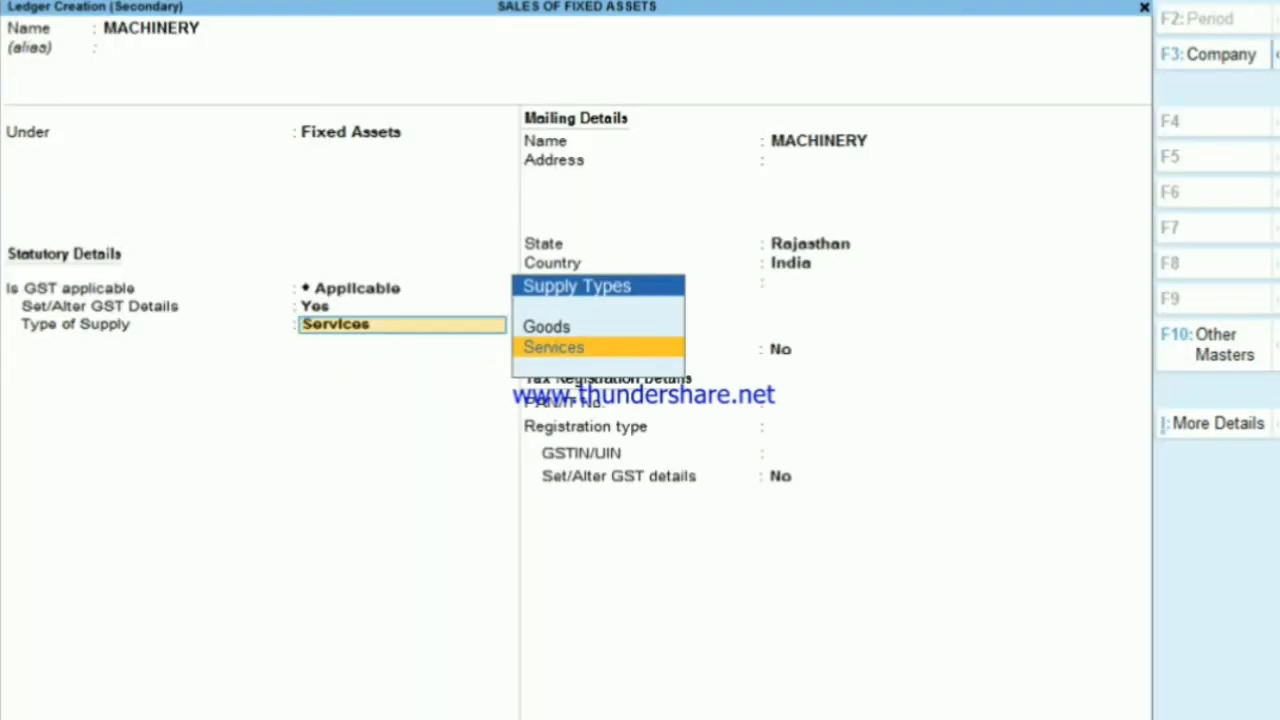
# Step: Set the MACHINERY ledger's type of supply to Goods and save the ledger
pyautogui.press('Up')
pyautogui.press('Return')
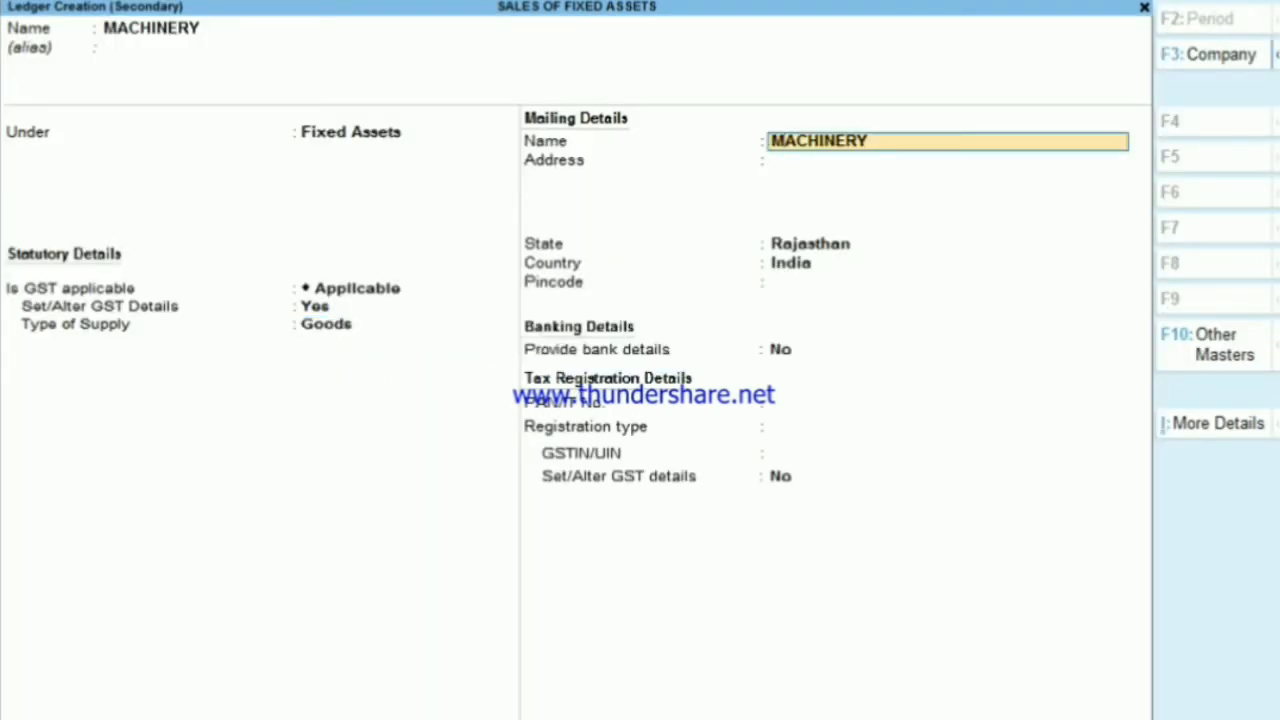
pyautogui.press('ctrl')
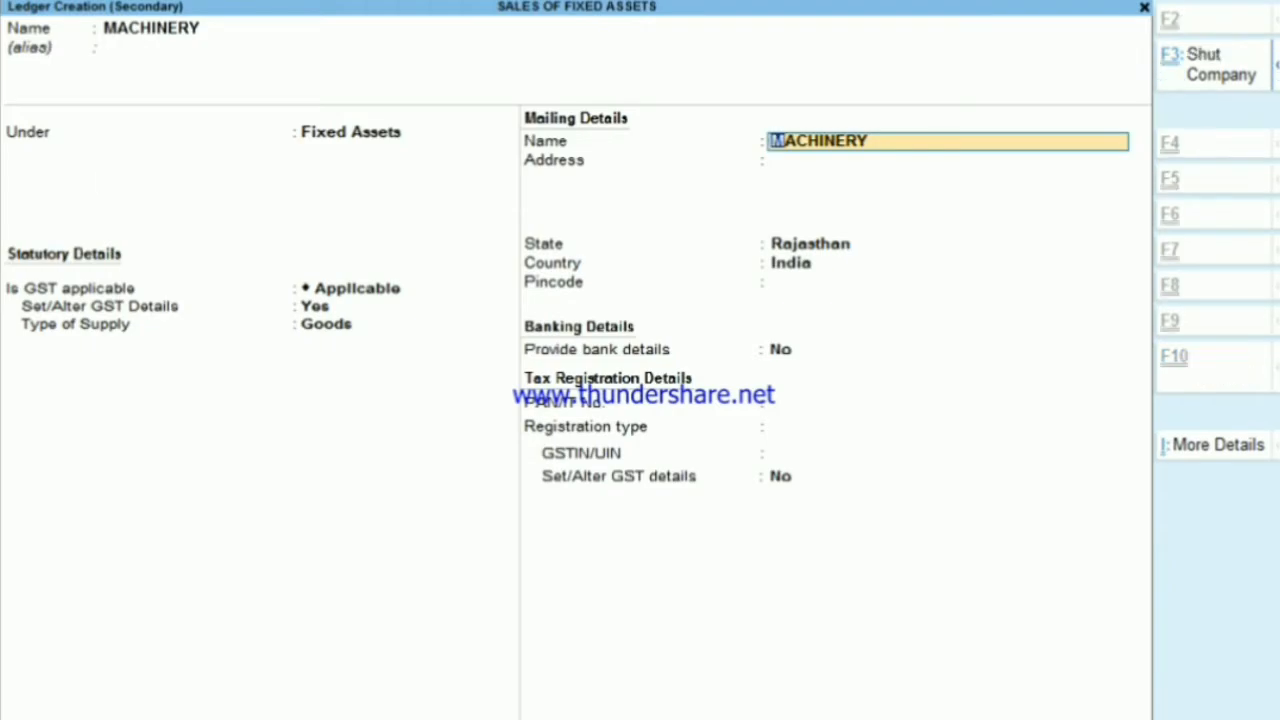
pyautogui.hotkey('ctrl', 'a')
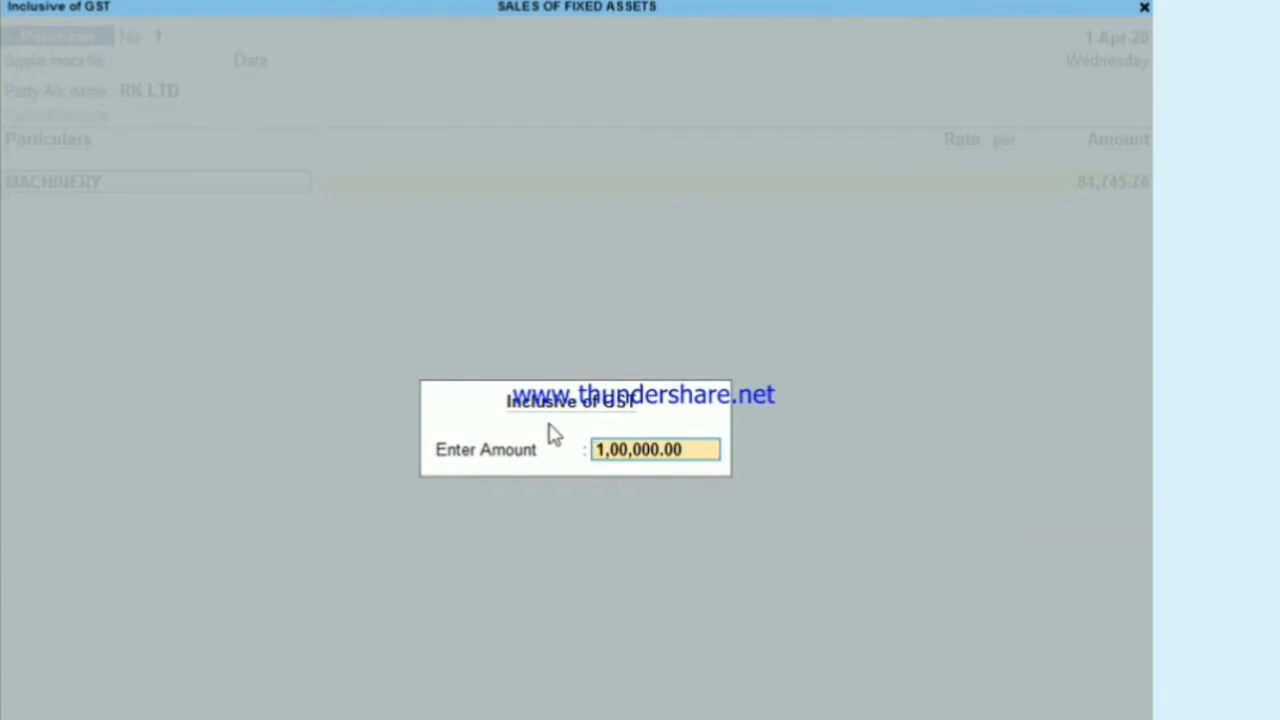
# Step: Enter a GST-inclusive amount of 118000 for the MACHINERY line of the purchase voucher
pyautogui.write('118000')
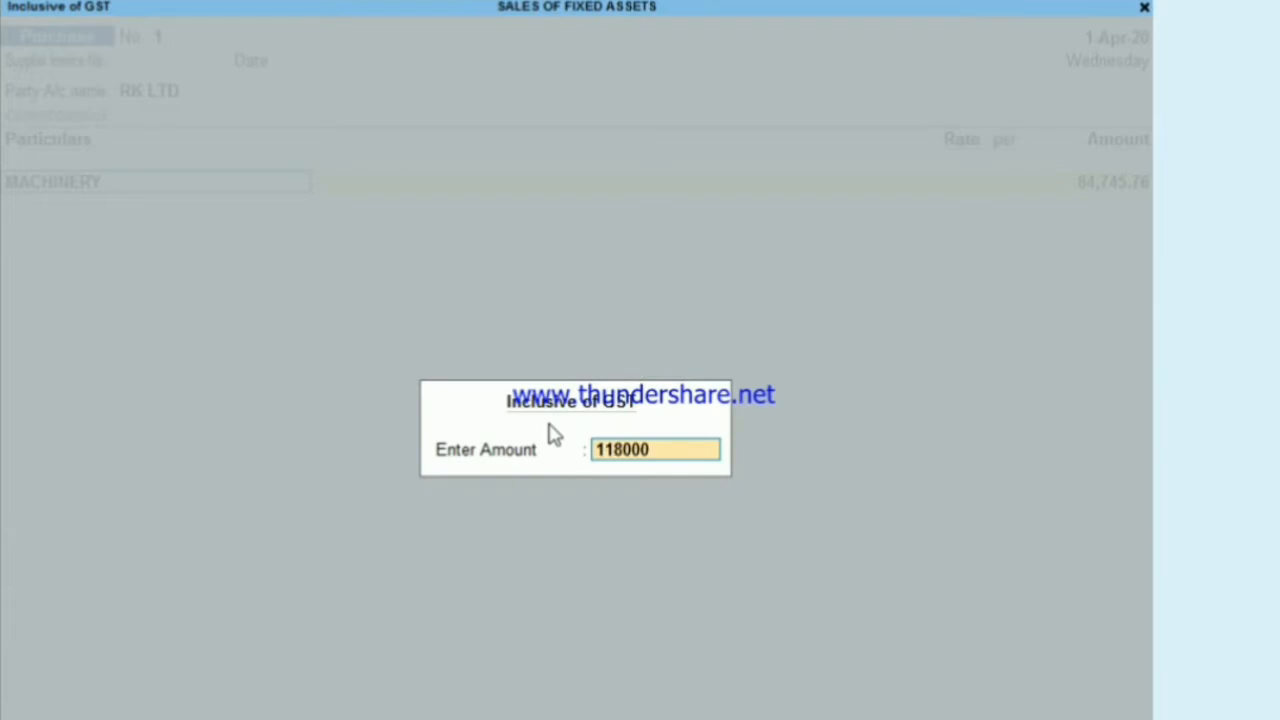
pyautogui.press('Return')
pyautogui.press('Return')
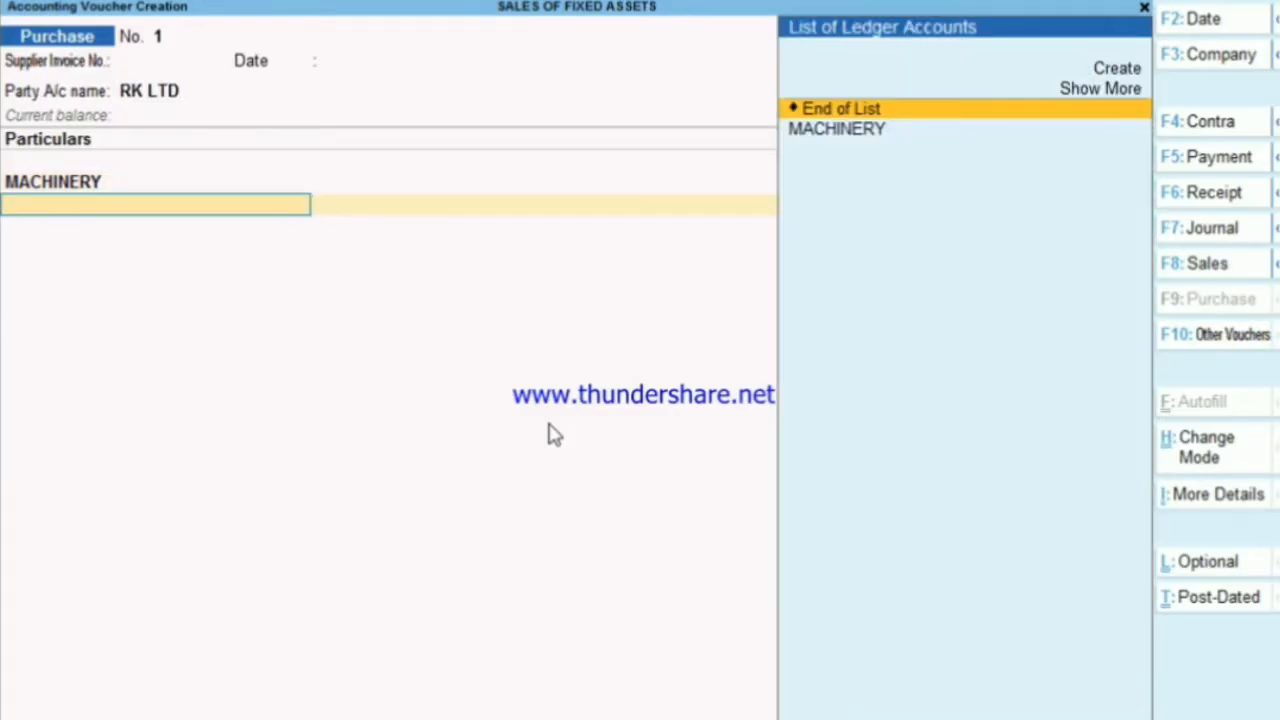
# Step: Start a ledger named CGST under Duties & Taxes, with duty type GST and tax type Central Tax
pyautogui.hotkey('alt', 'c')
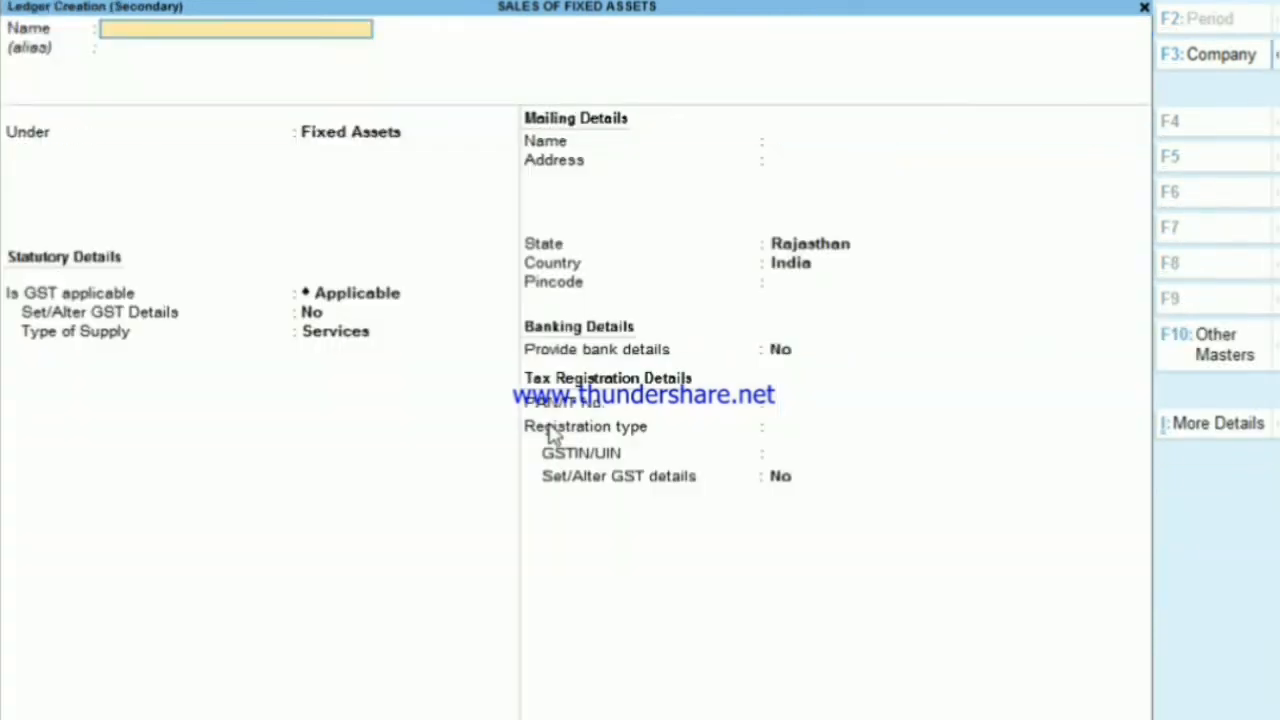
pyautogui.write('CGST')
pyautogui.press('Return')
pyautogui.press('Return')
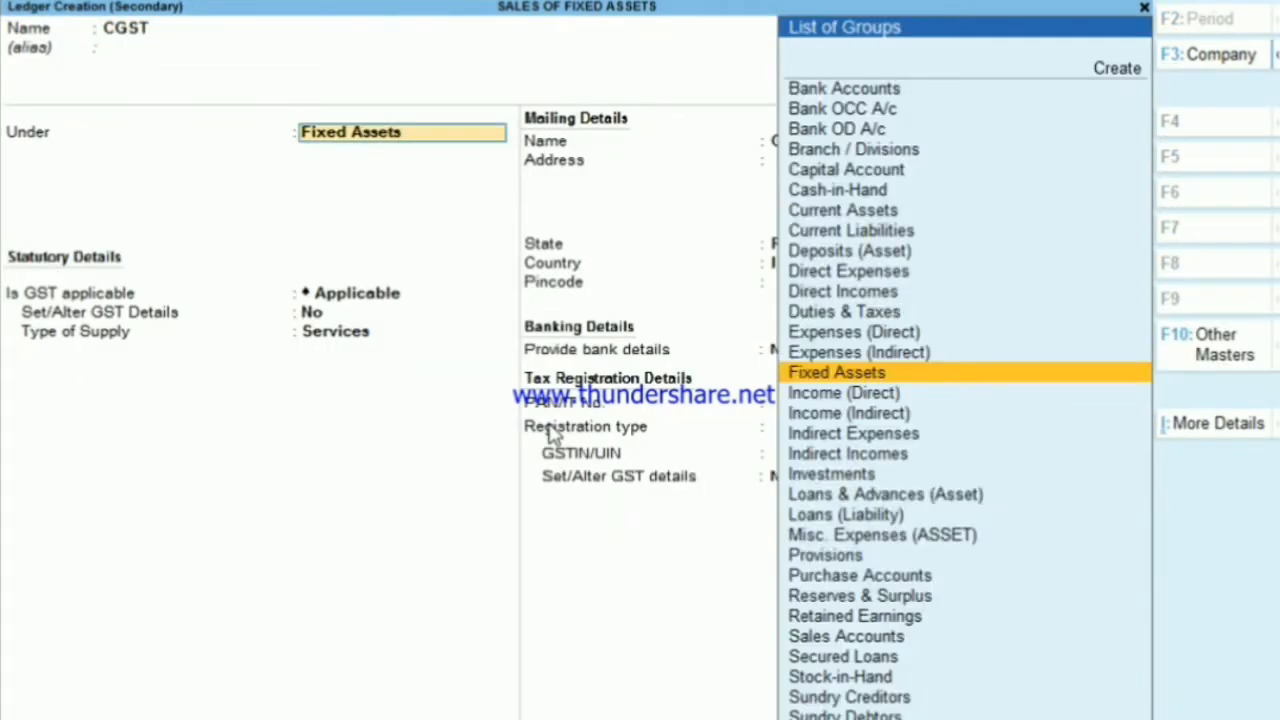
pyautogui.write('DU')
pyautogui.press('Return')
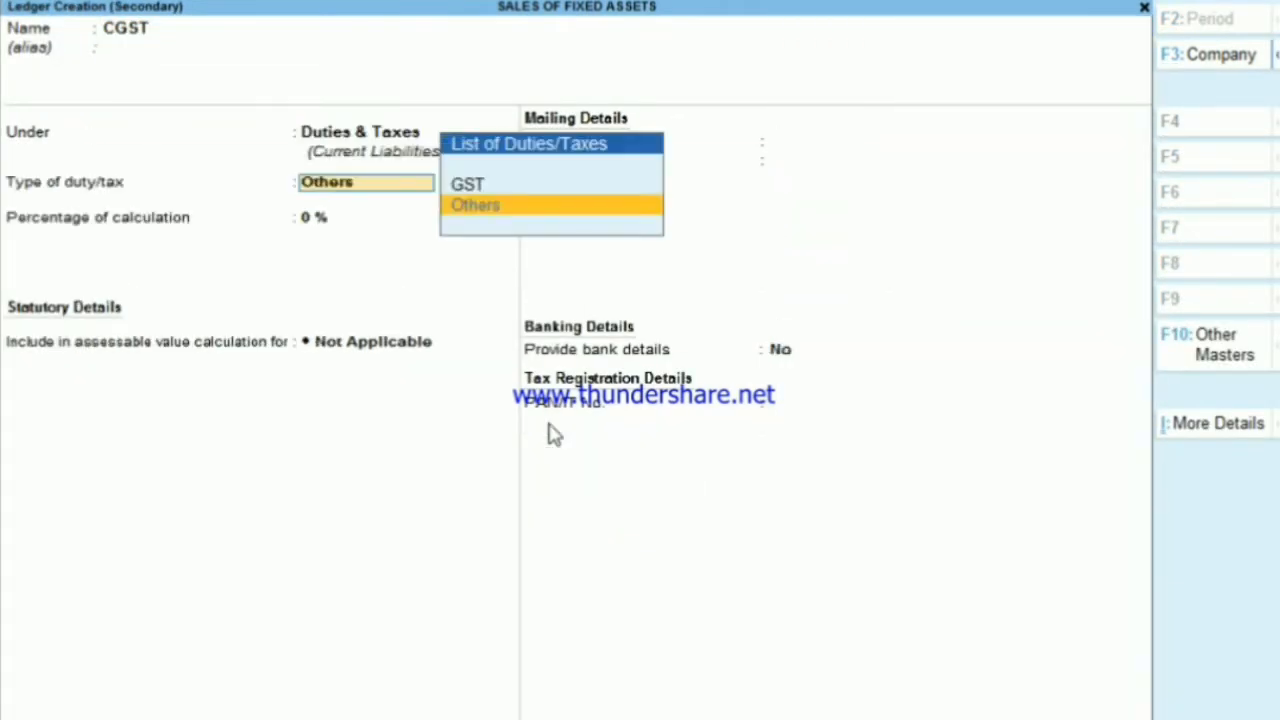
pyautogui.press('Up')
pyautogui.press('Return')
pyautogui.press('Return')
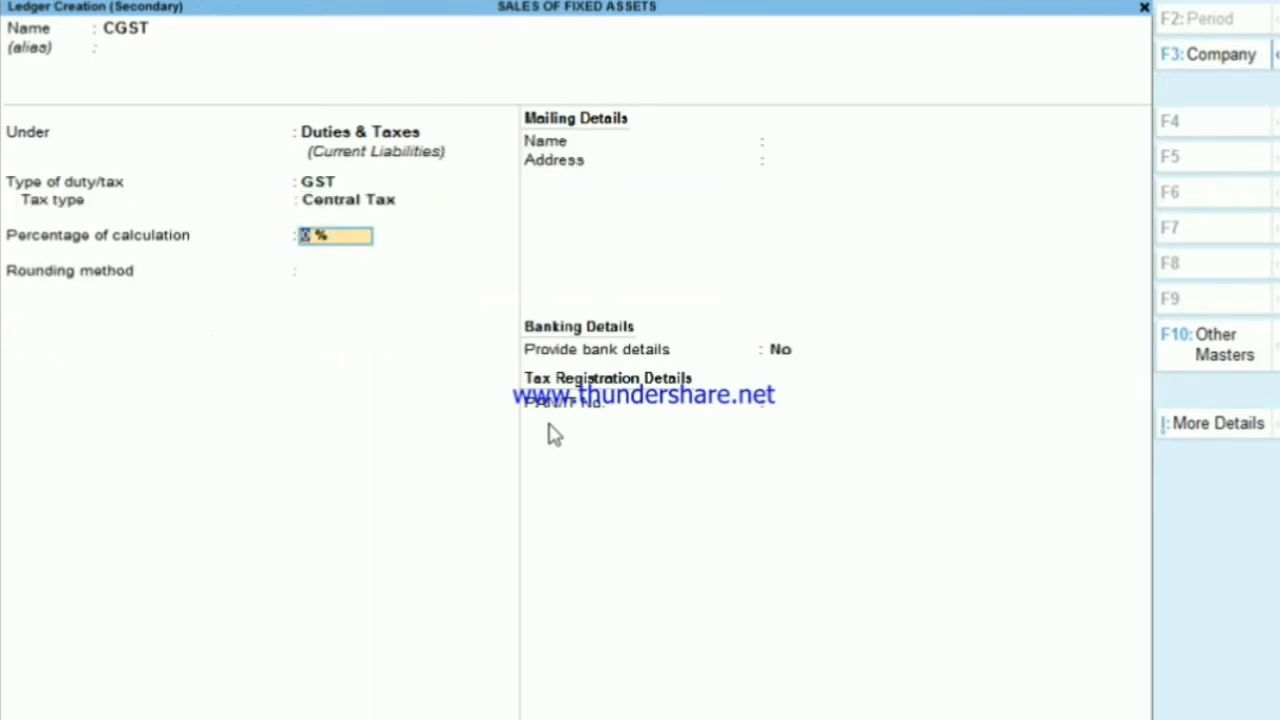
# Step: Save the CGST ledger with 0% calculation and Normal Rounding to limit 1, and add it to the purchase voucher
pyautogui.press('Return')
pyautogui.press('Down')
pyautogui.press('Down')
pyautogui.press('Return')
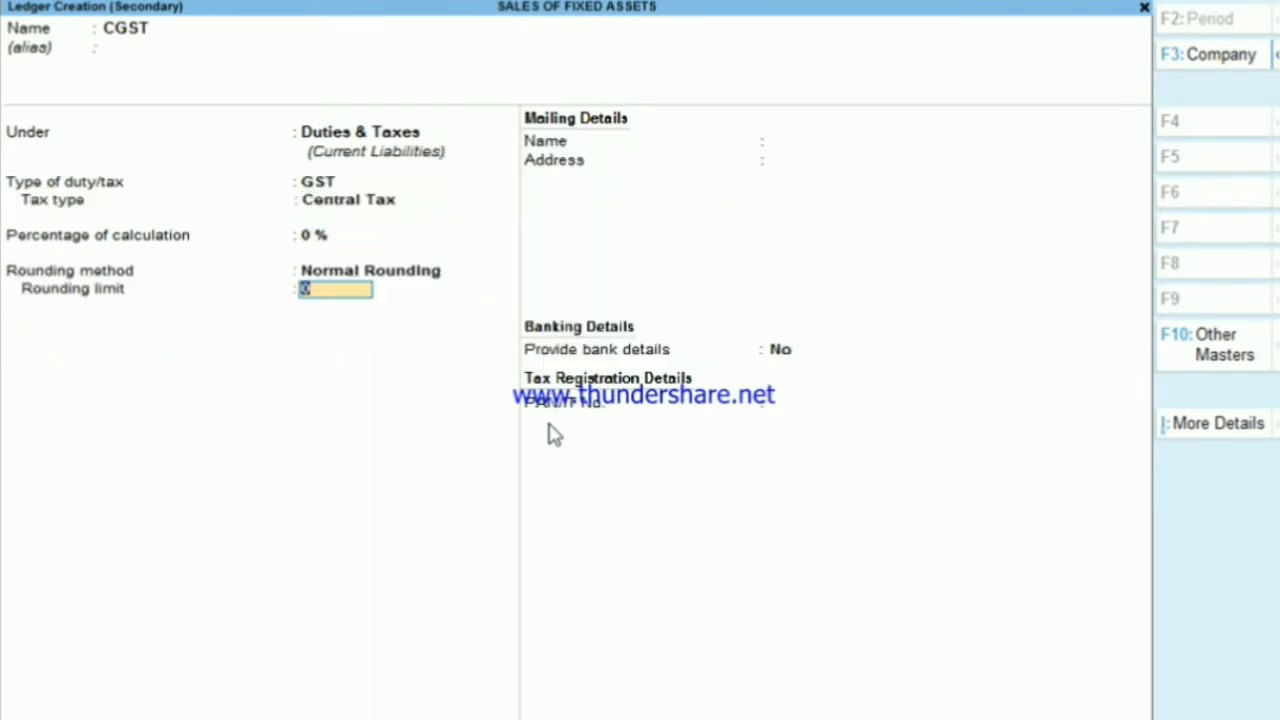
pyautogui.write('1')
pyautogui.press('Return')
pyautogui.press('Return')
pyautogui.press('Return')
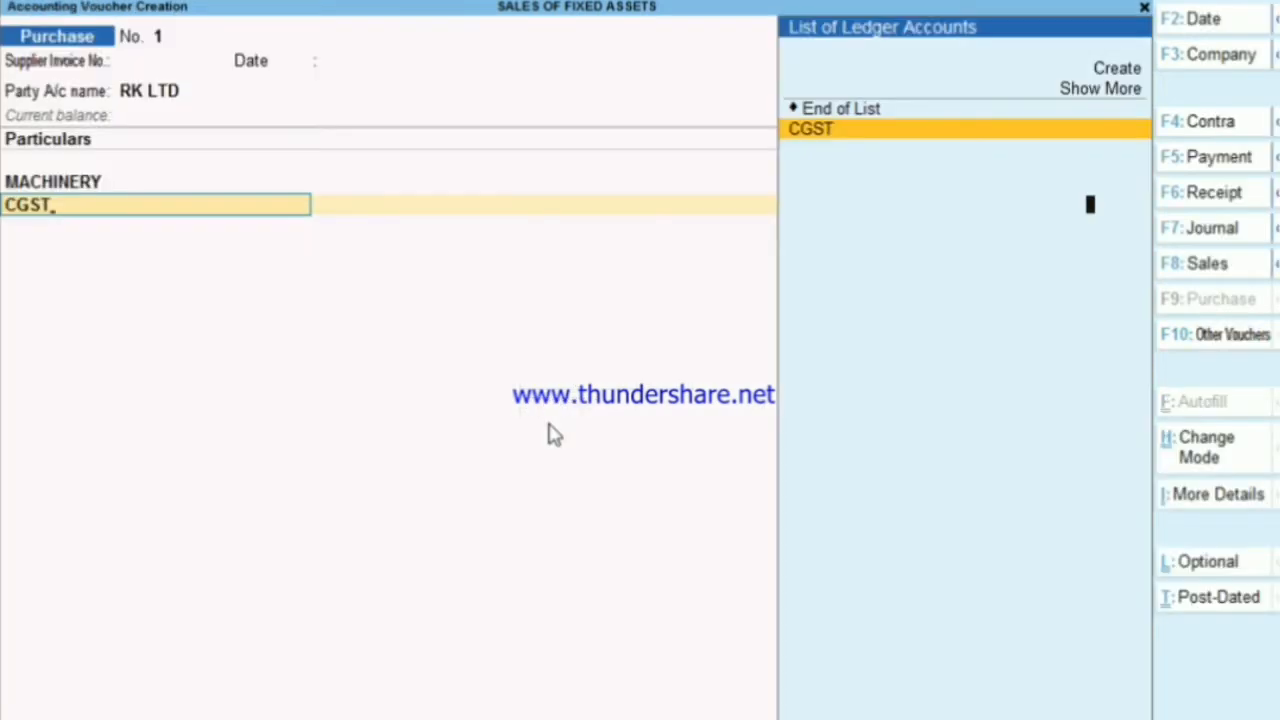
pyautogui.press('Return')
pyautogui.press('Return')
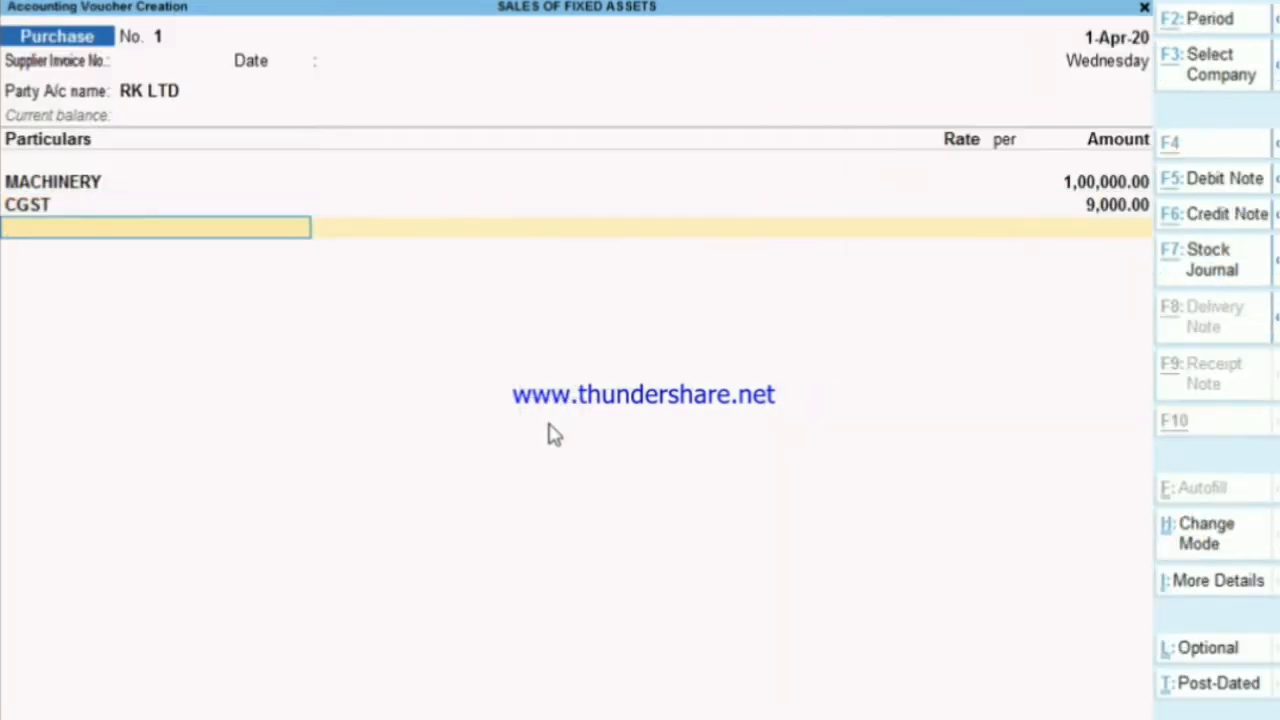
# Step: Start a ledger named SGST under Duties & Taxes, with duty type GST and tax type State Tax
pyautogui.hotkey('alt', 'c')
pyautogui.write('SGST')
pyautogui.press('Return')
pyautogui.press('Return')
pyautogui.press('Return')
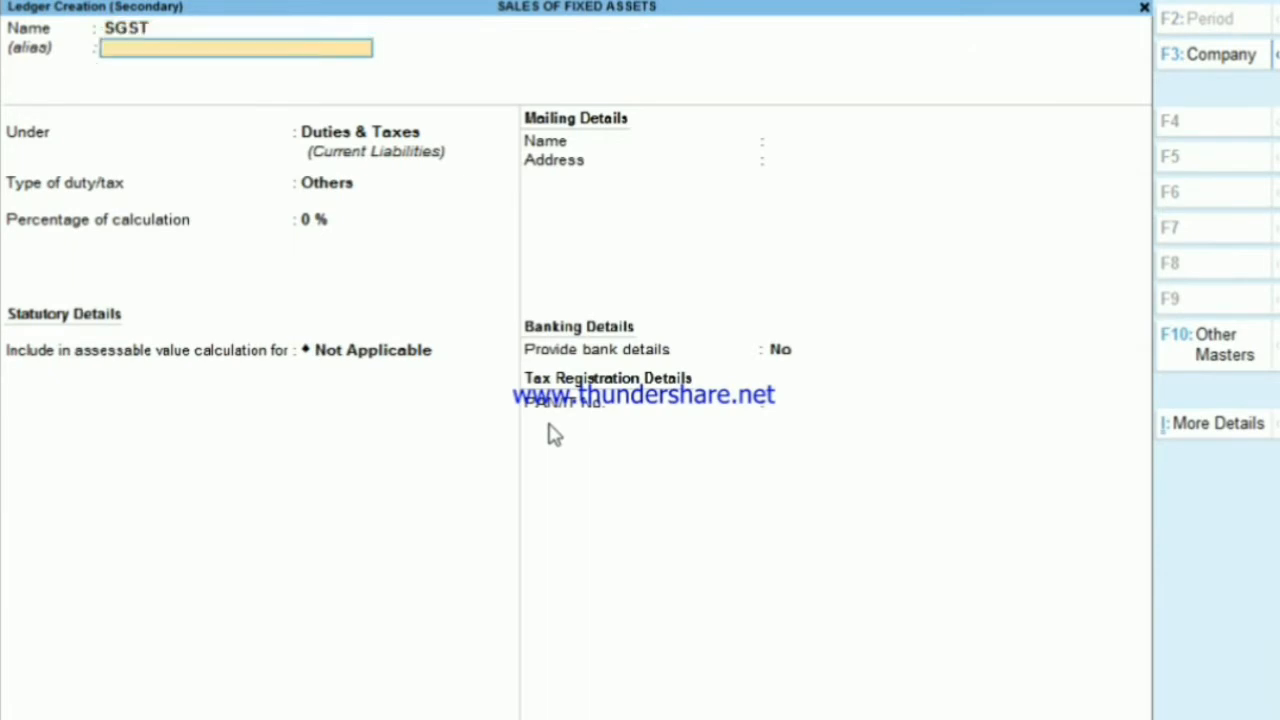
pyautogui.press('Up')
pyautogui.press('Return')
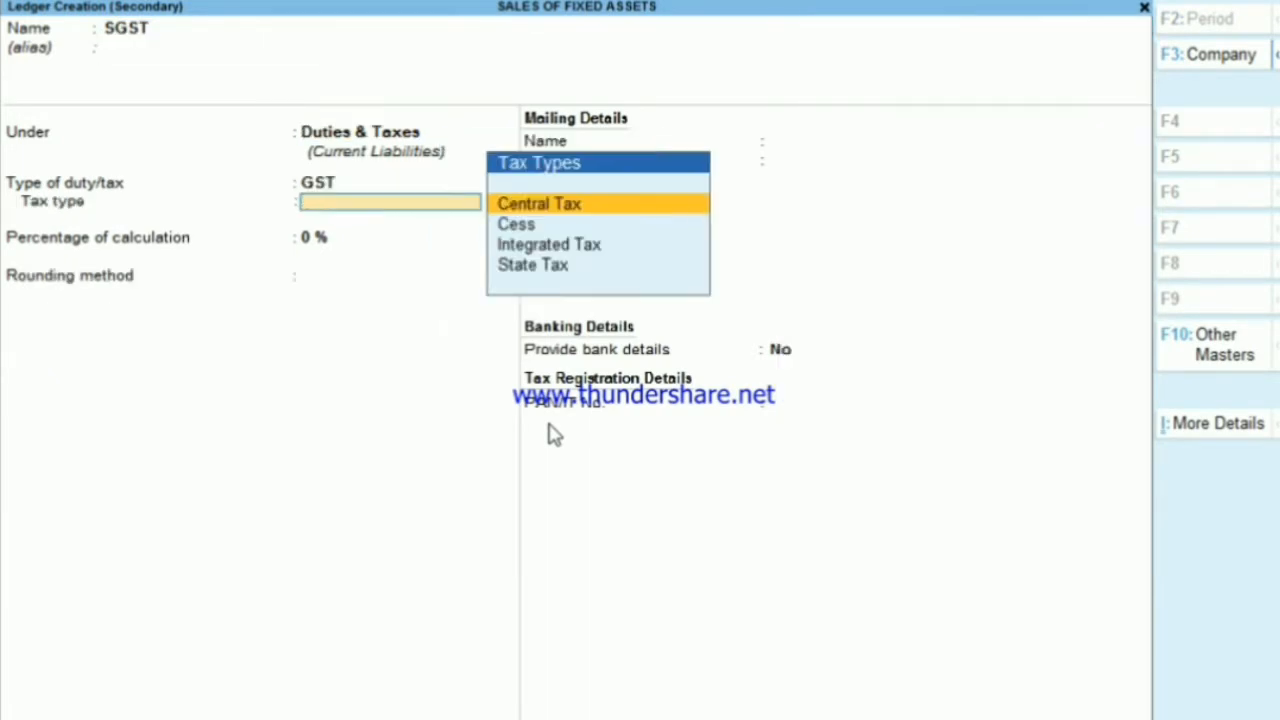
pyautogui.press('Down')
pyautogui.press('Down')
pyautogui.press('Down')
pyautogui.press('Return')
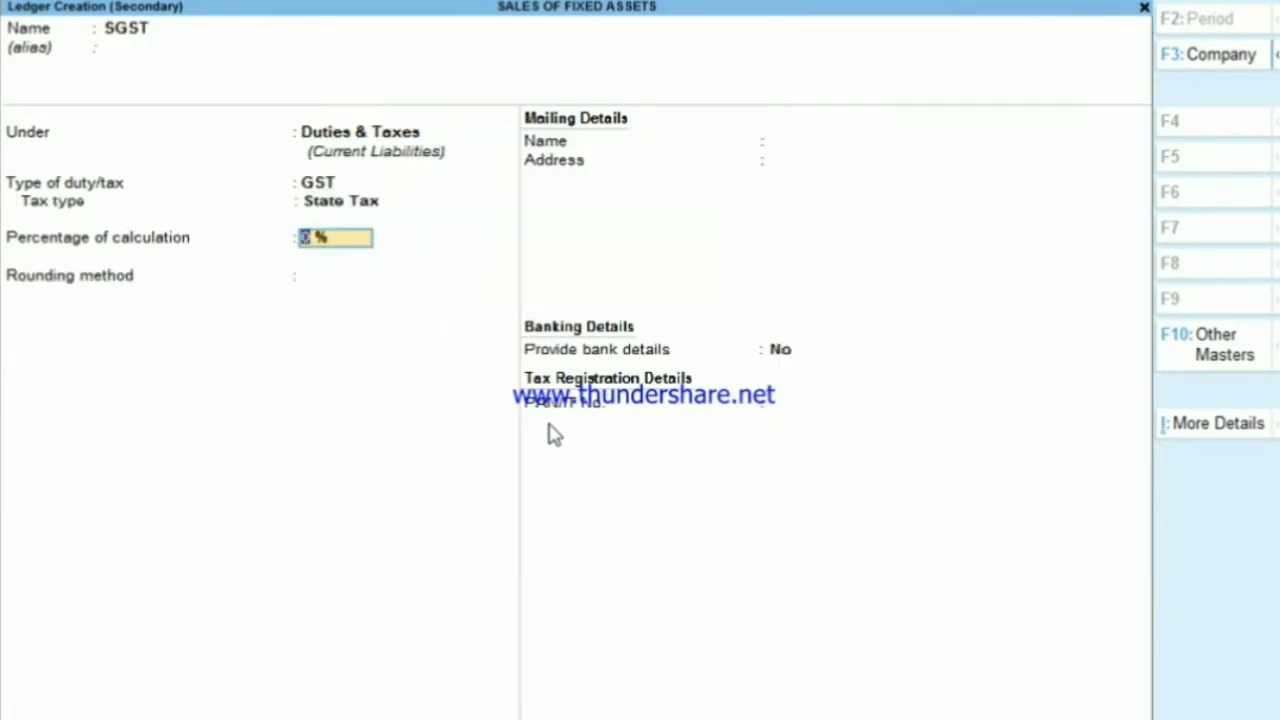
# Step: Save the SGST ledger with 0% calculation and Normal Rounding to limit 1, and add it to the purchase voucher
pyautogui.press('Return')
pyautogui.press('Down')
pyautogui.press('Down')
pyautogui.press('Return')
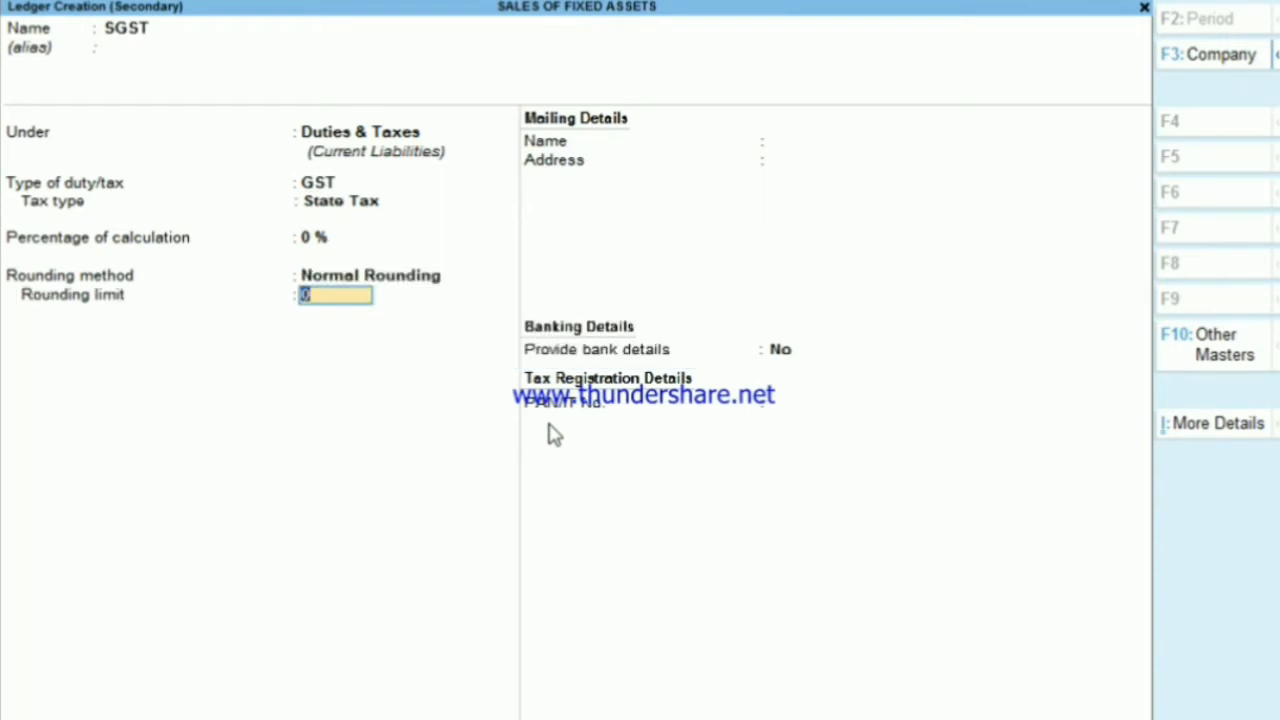
pyautogui.write('1')
pyautogui.press('Return')
pyautogui.press('Return')
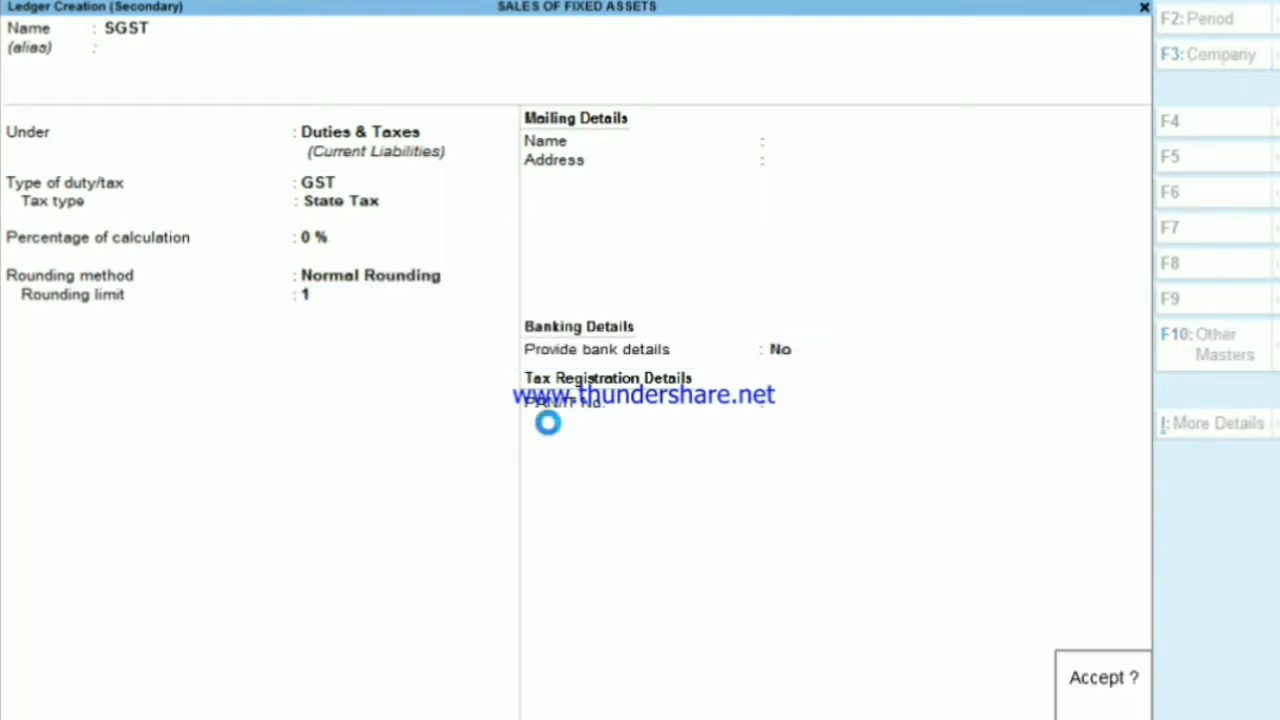
pyautogui.press('Return')
pyautogui.press('Return')
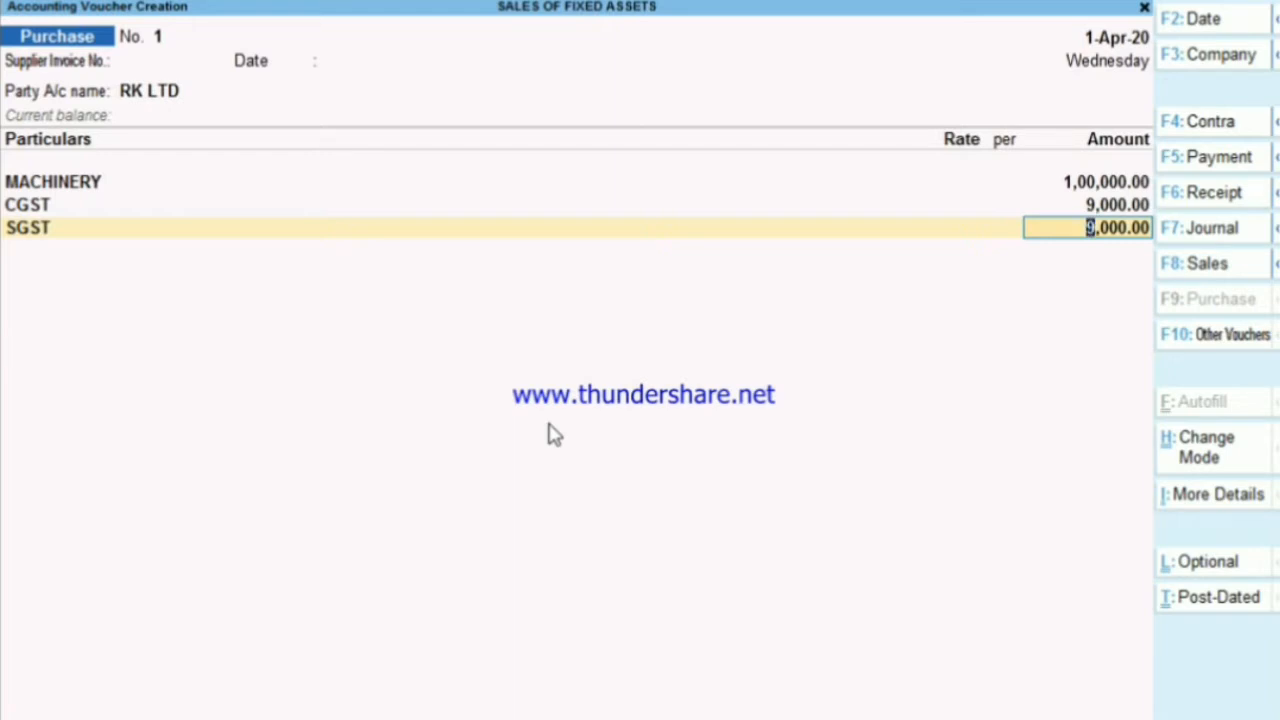
pyautogui.press('Return')
pyautogui.press('Return')
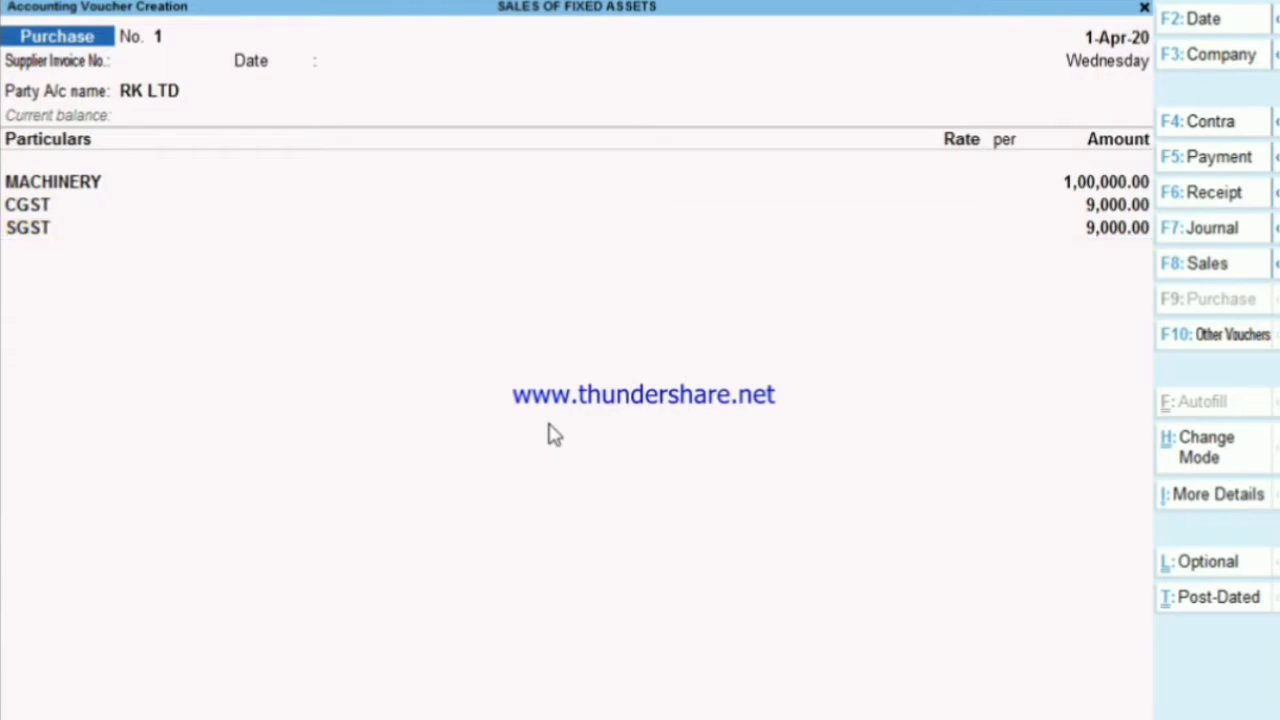
# Step: Save the RK LTD machinery purchase voucher with the remaining fields at their defaults and return to the Gateway of Tally
pyautogui.press('Return')
pyautogui.press('Return')
pyautogui.press('Return')
pyautogui.press('Return')
pyautogui.press('Return')
pyautogui.press('Return')
pyautogui.press('Return')
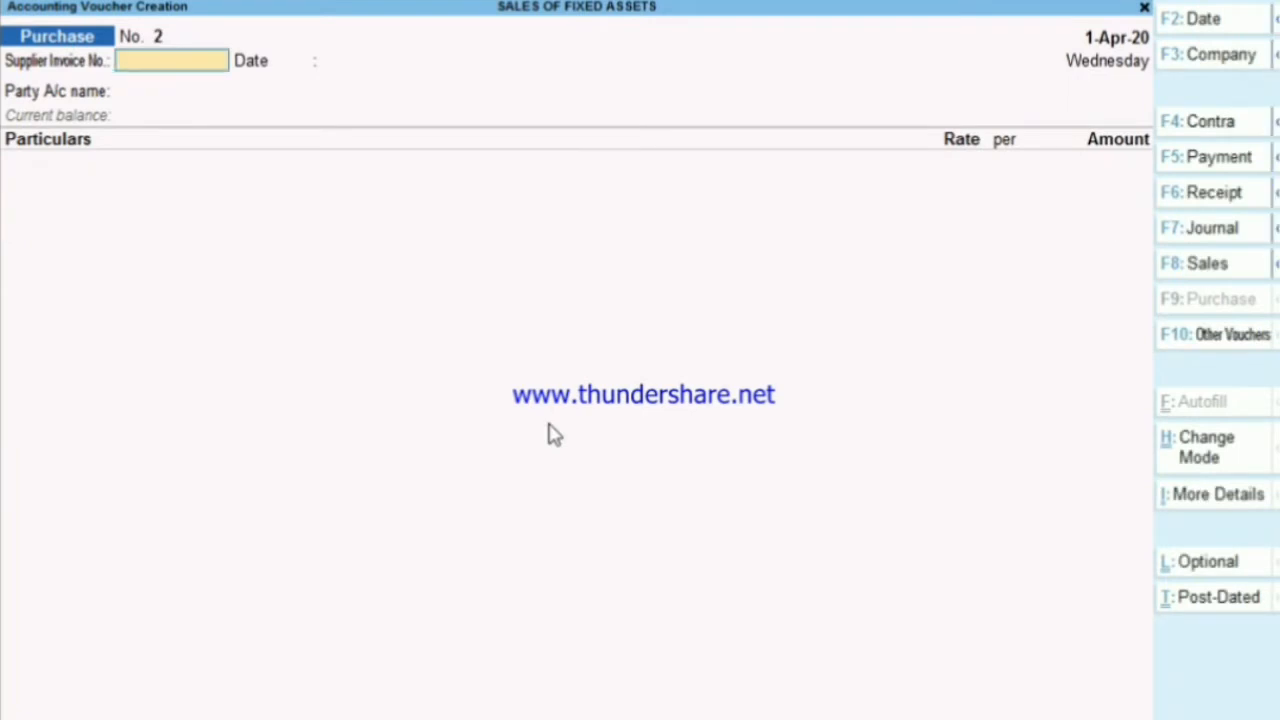
pyautogui.press('Escape')
pyautogui.press('Escape')
pyautogui.press('Escape')
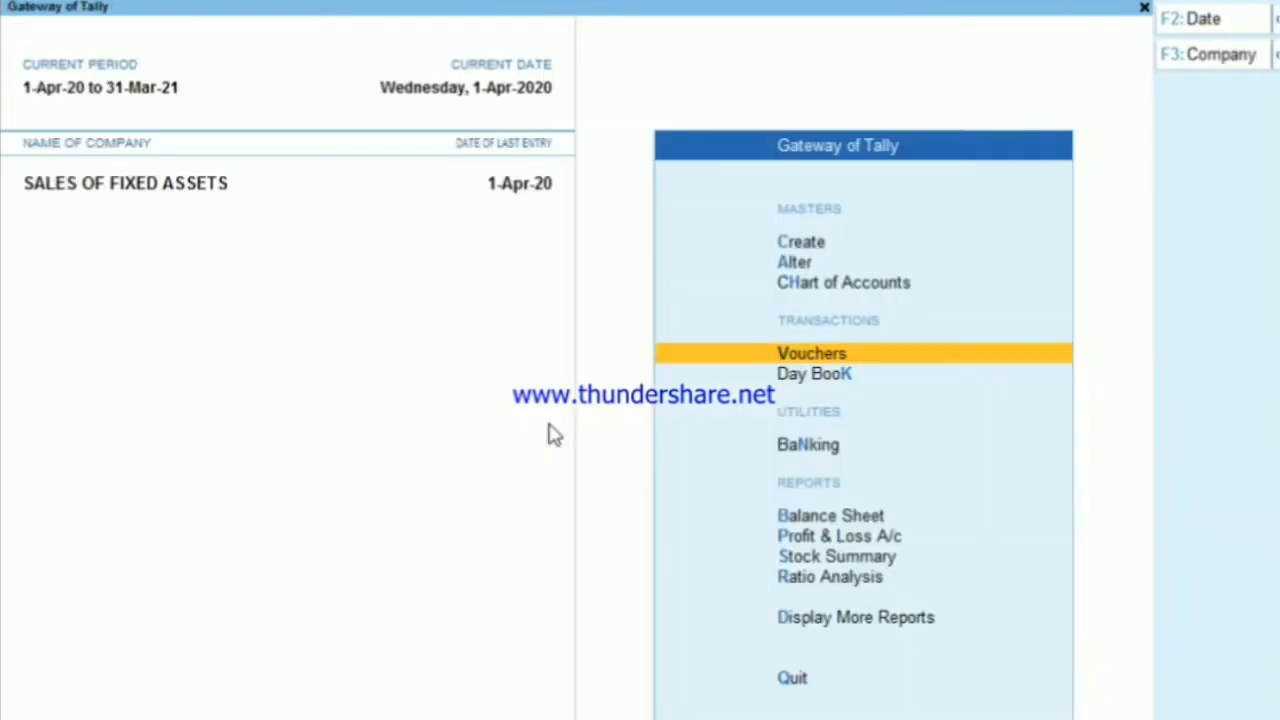
# Step: Examine the machinery's value under Fixed Assets in the detailed Balance Sheet, and close the report
pyautogui.press('Down')
pyautogui.press('Down')
pyautogui.press('Down')
pyautogui.press('Down')
pyautogui.press('Down')
pyautogui.press('Down')
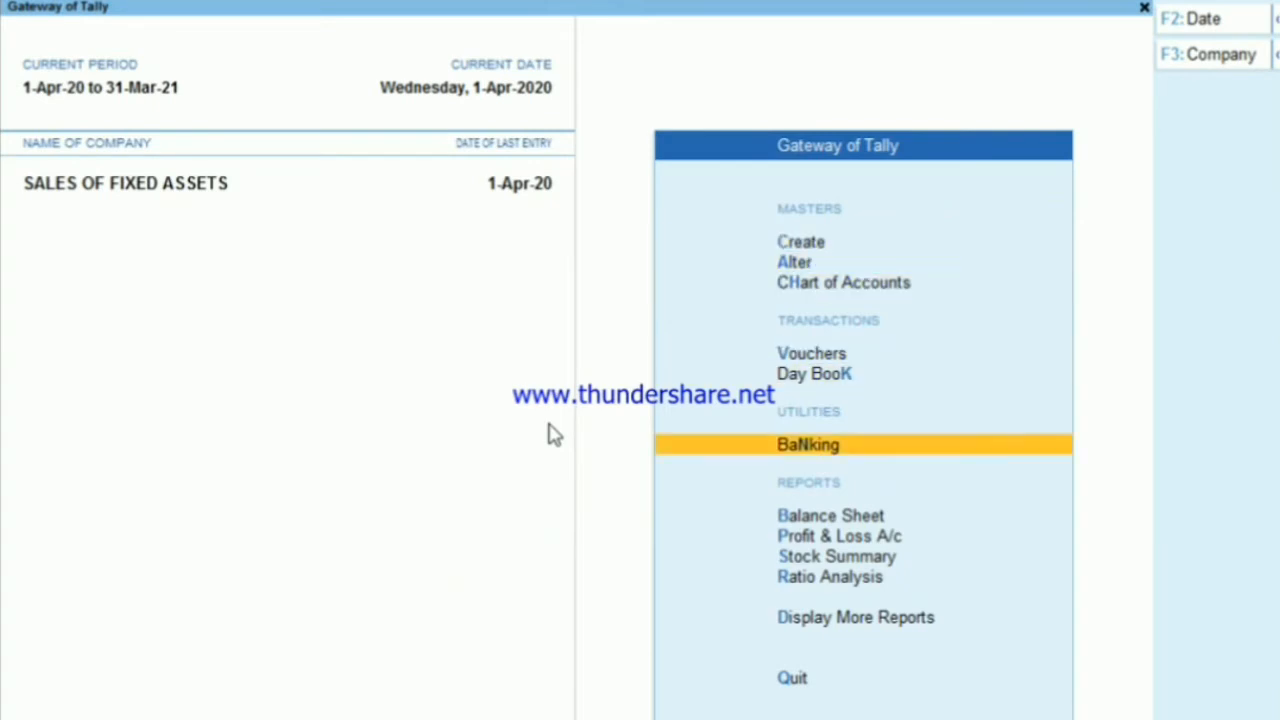
pyautogui.press('Return')
pyautogui.hotkey('alt', 'F5')
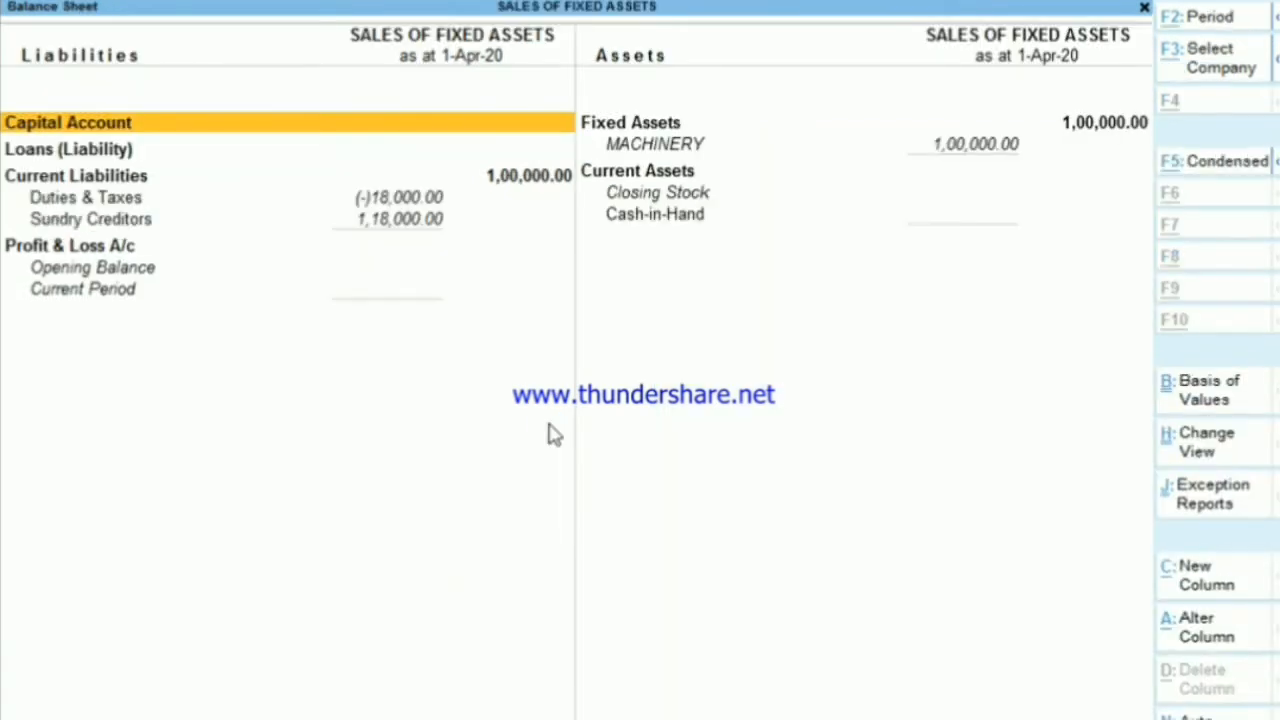
pyautogui.press('Right')
pyautogui.press('Down')
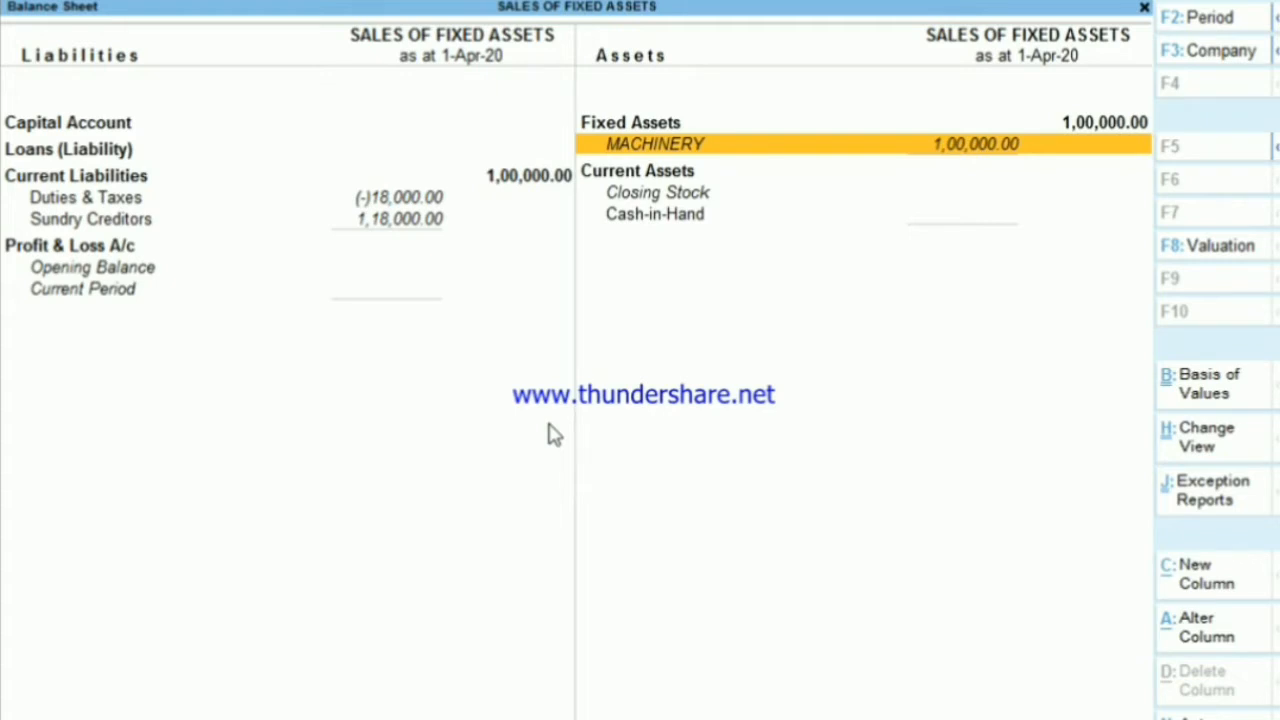
pyautogui.press('Escape')
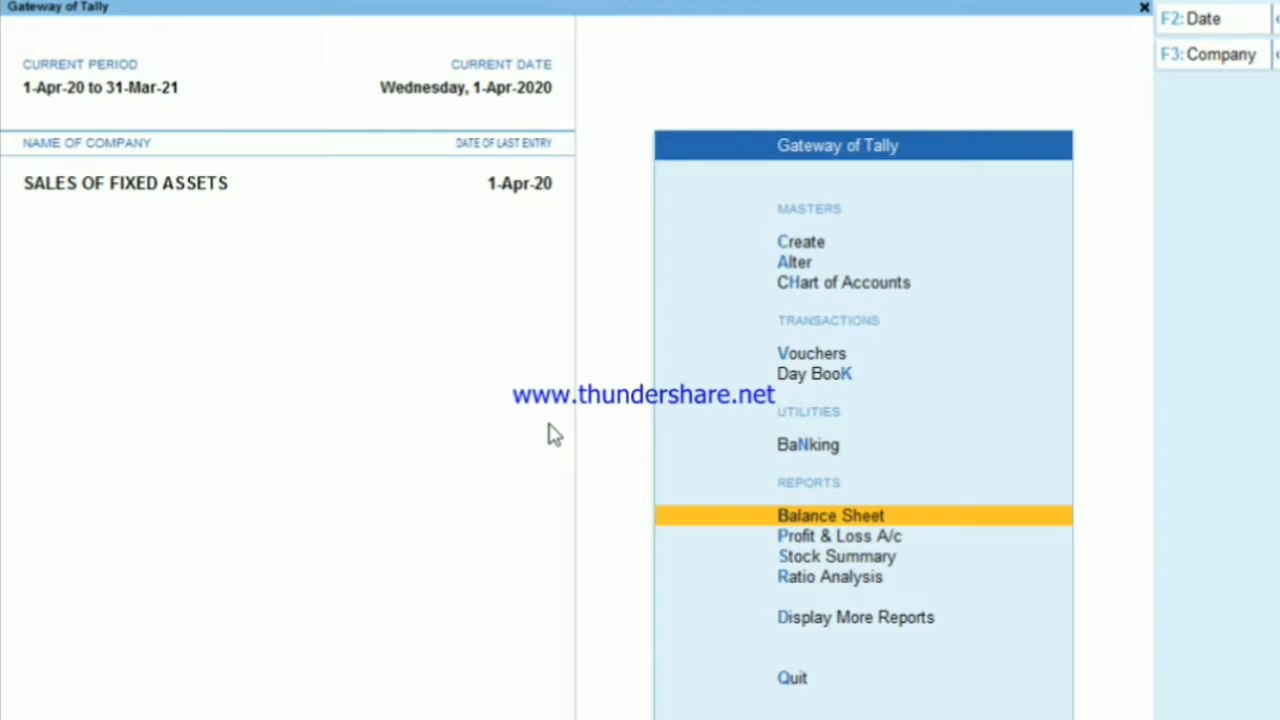
# Step: Open voucher entry, set the voucher date to 31-Mar-21, and start a Journal voucher
pyautogui.press('Up')
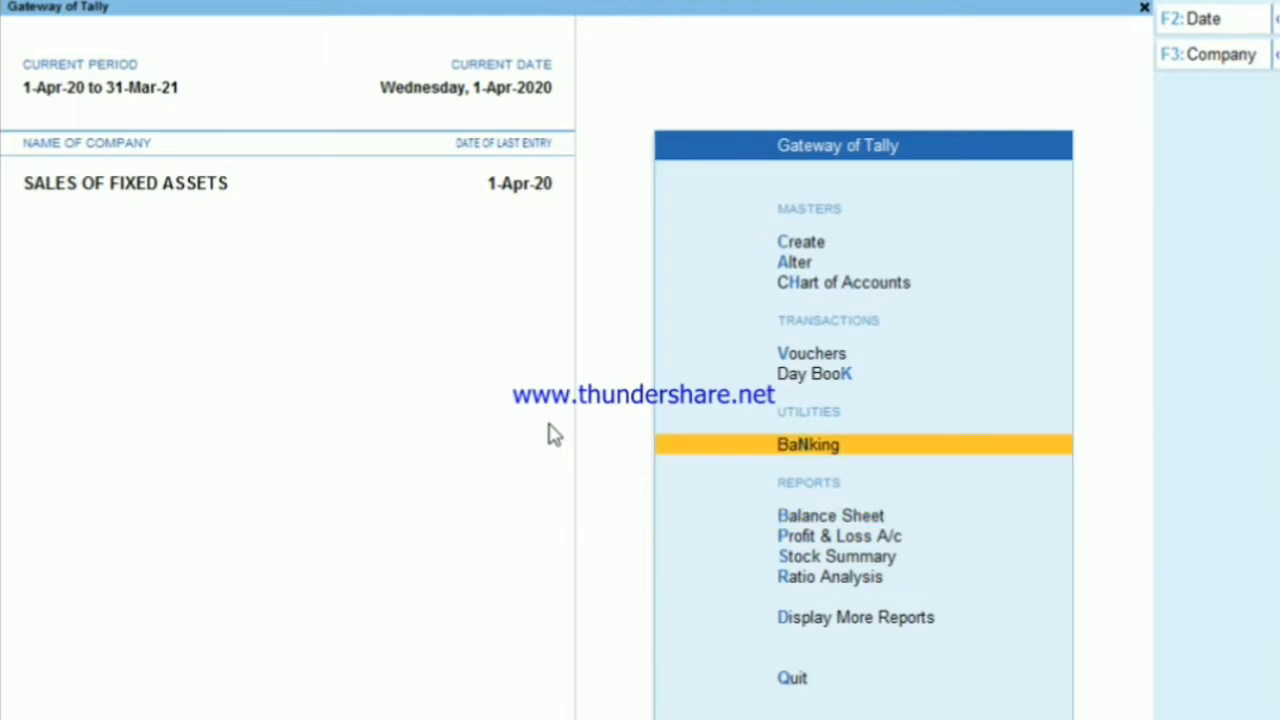
pyautogui.press('Down')
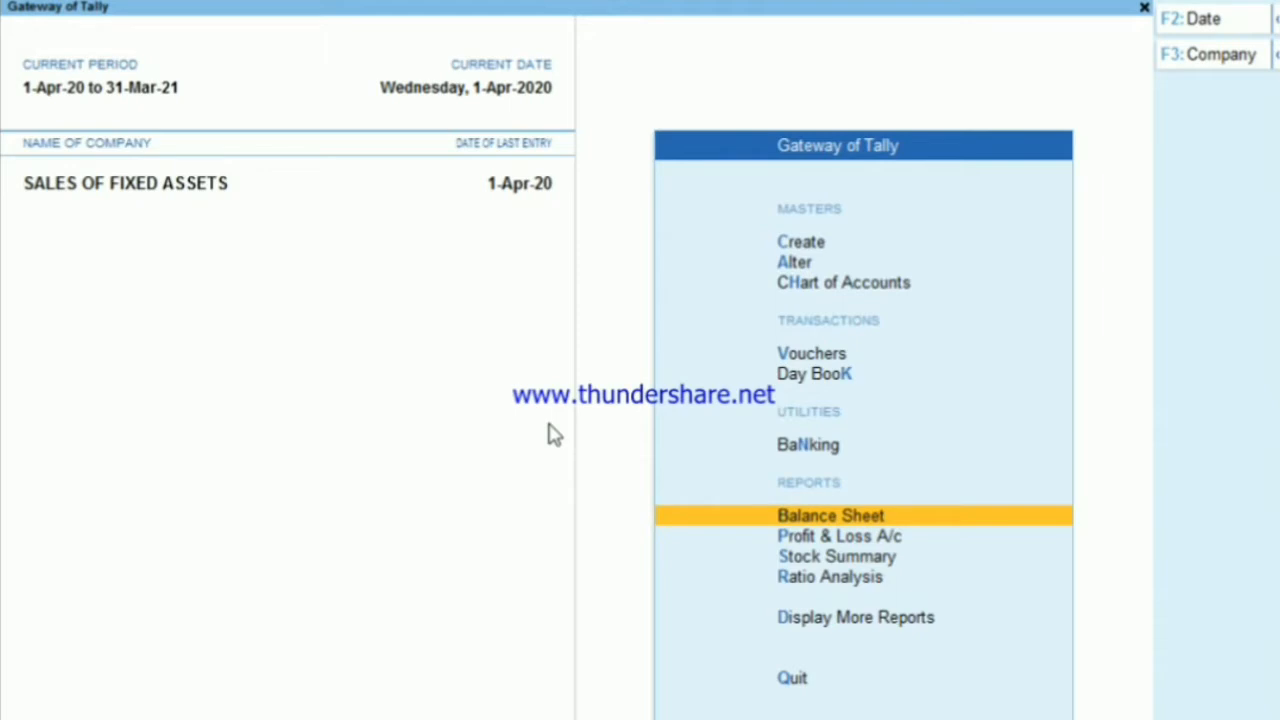
pyautogui.press('Up')
pyautogui.press('Up')
pyautogui.press('Up')
pyautogui.press('Return')
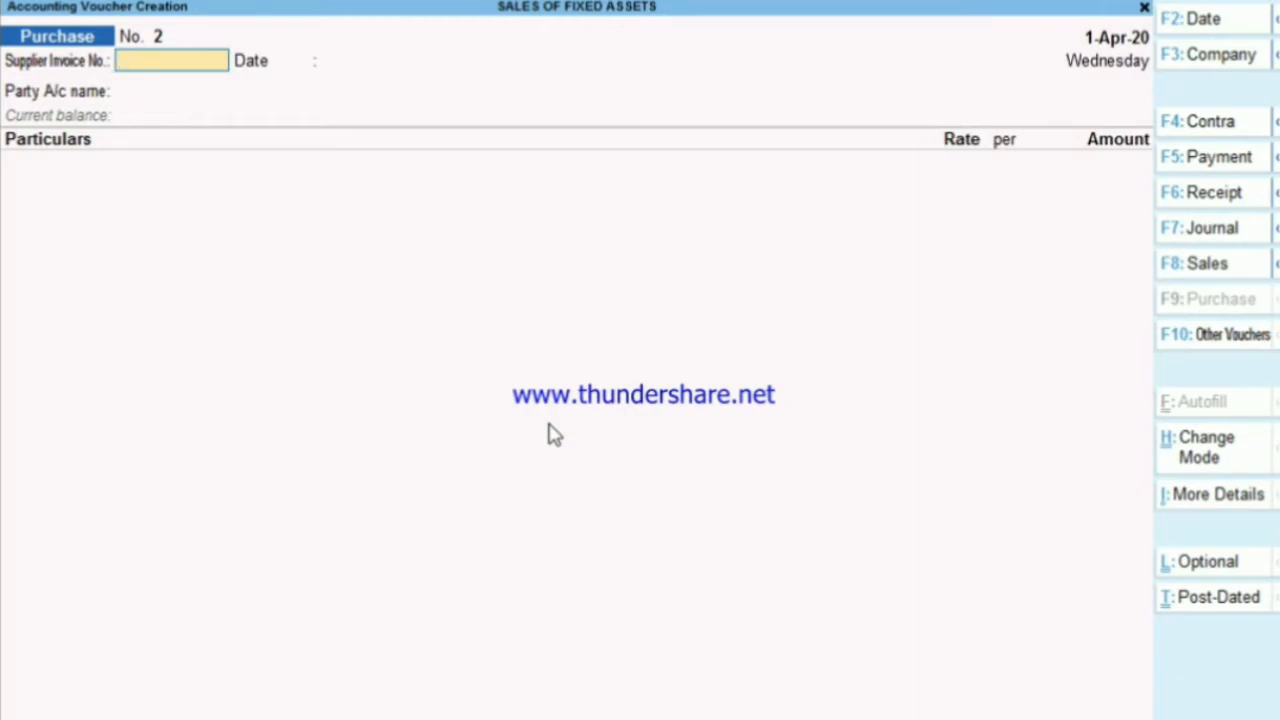
pyautogui.press('F2')
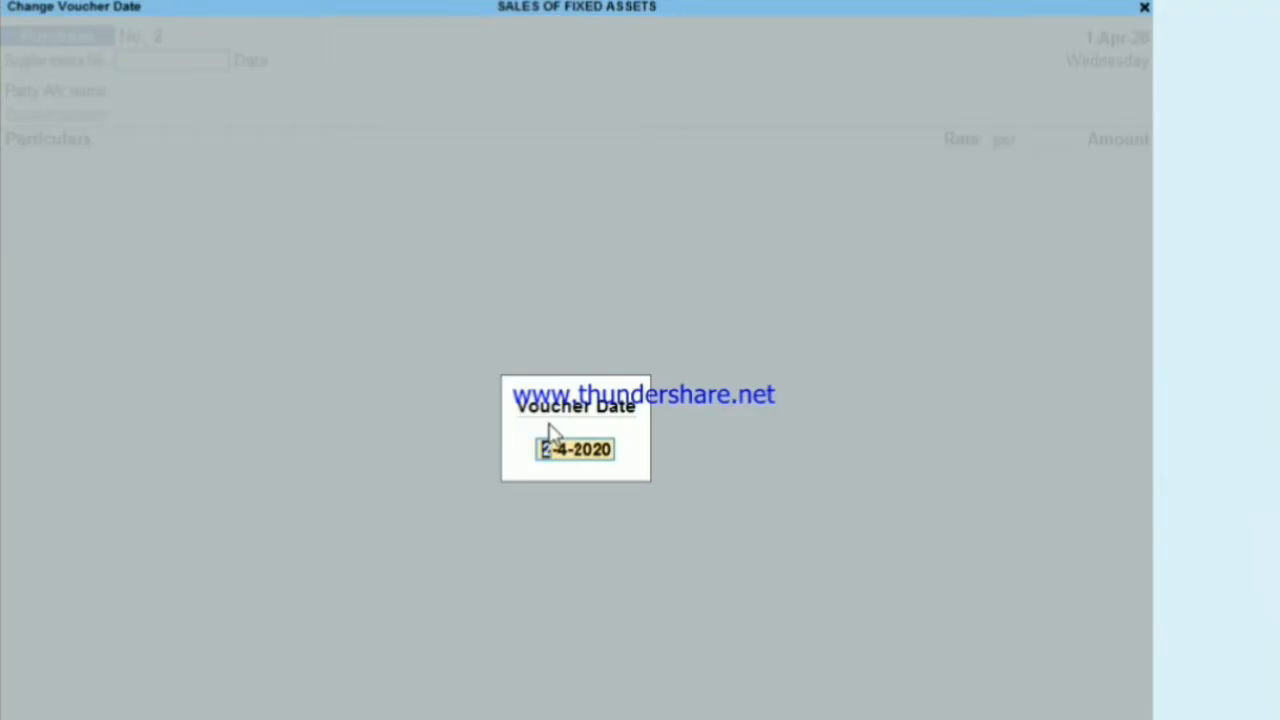
pyautogui.write('31-3')
pyautogui.press('Return')
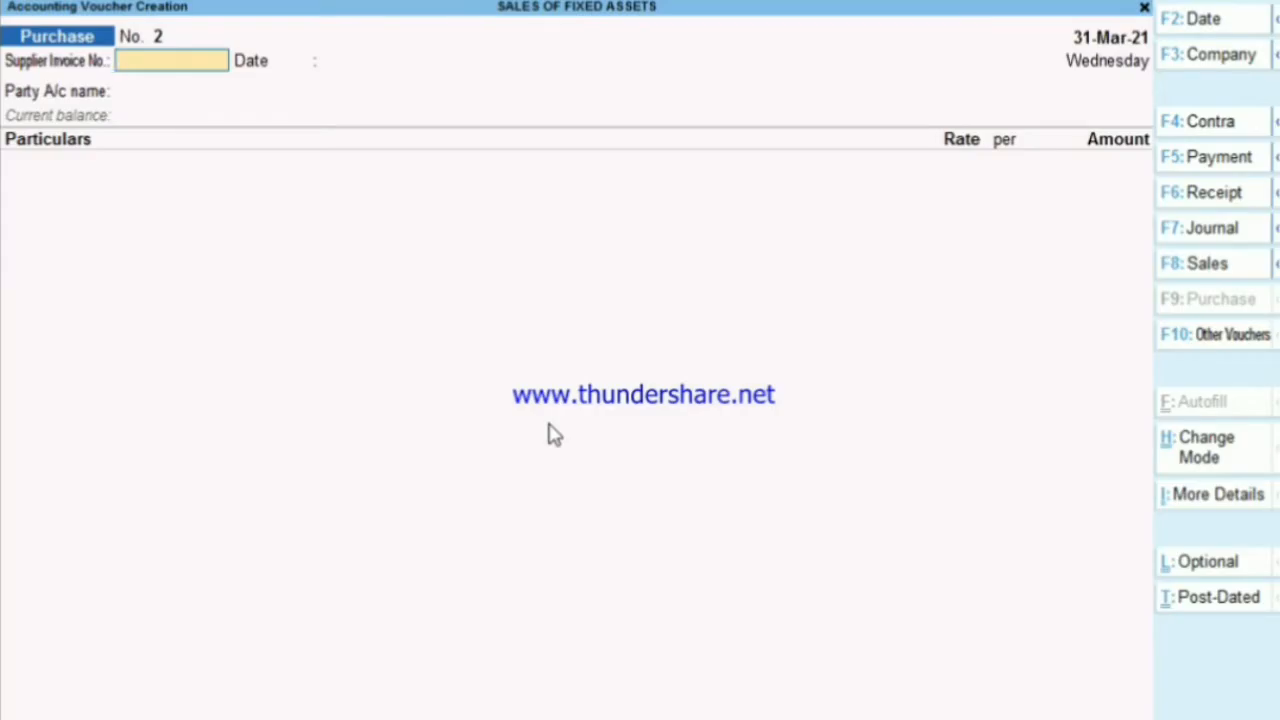
pyautogui.press('F7')
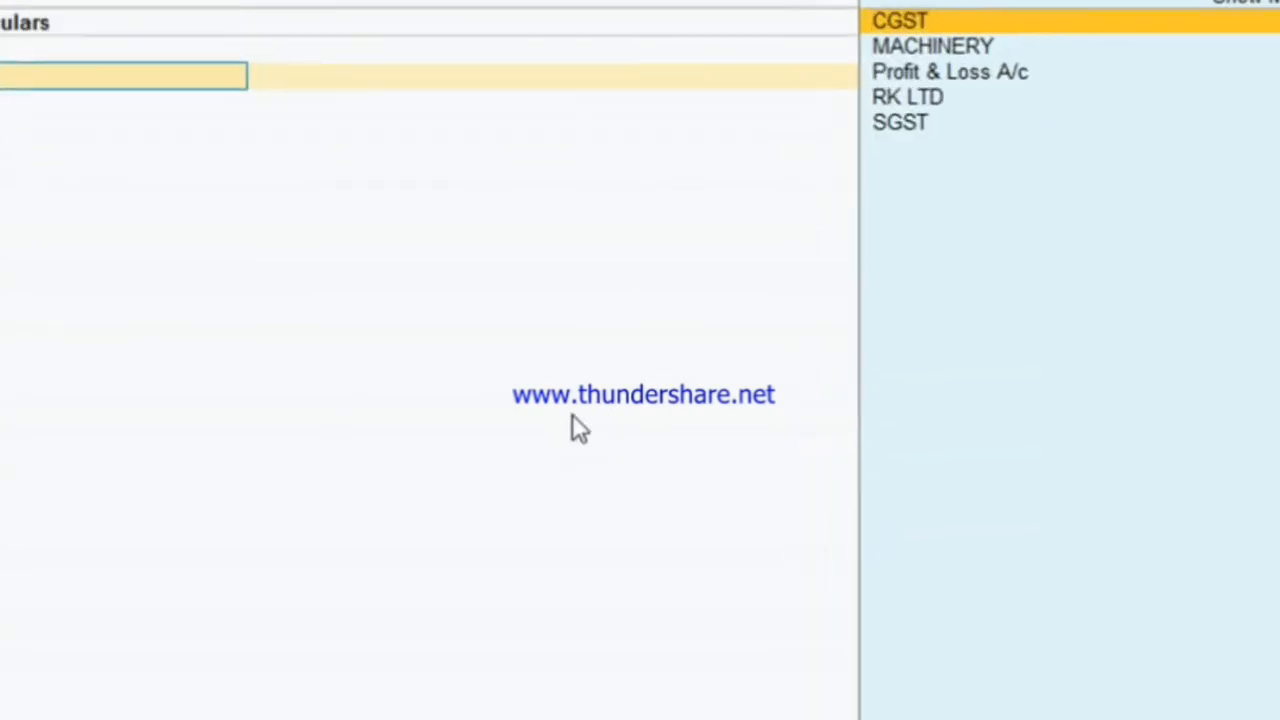
pyautogui.press('Return')
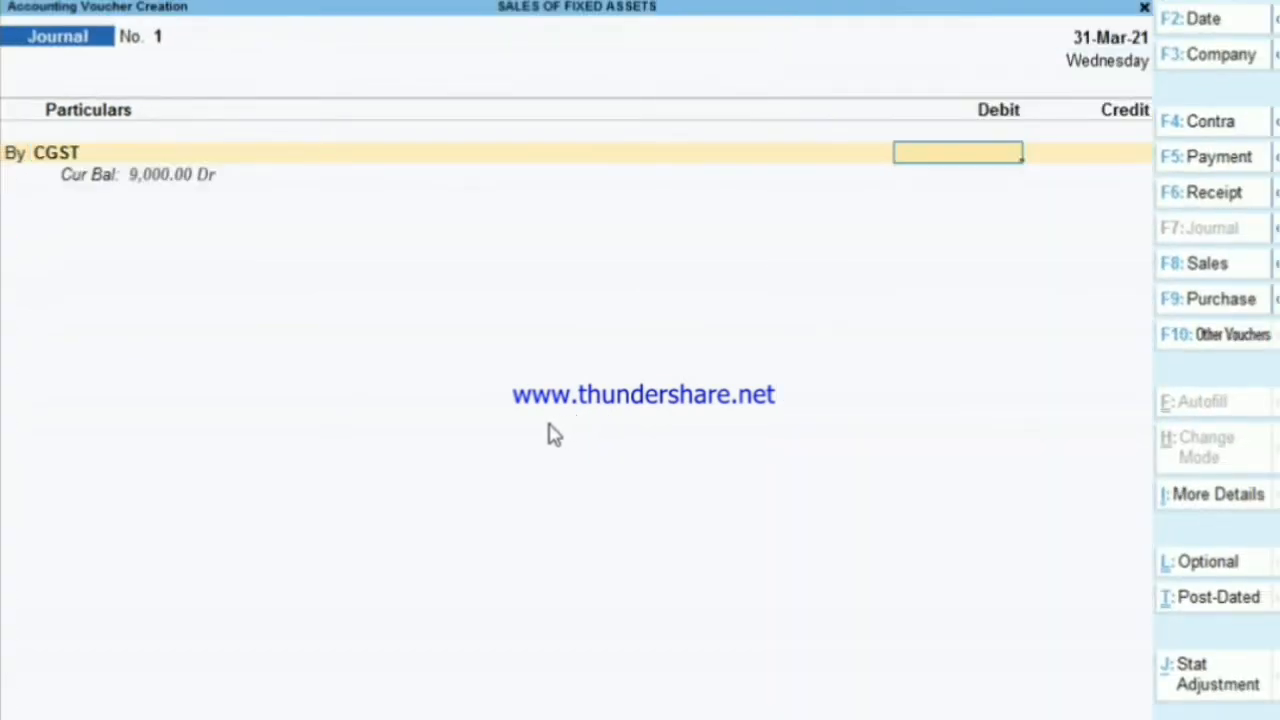
pyautogui.press('BackSpace')
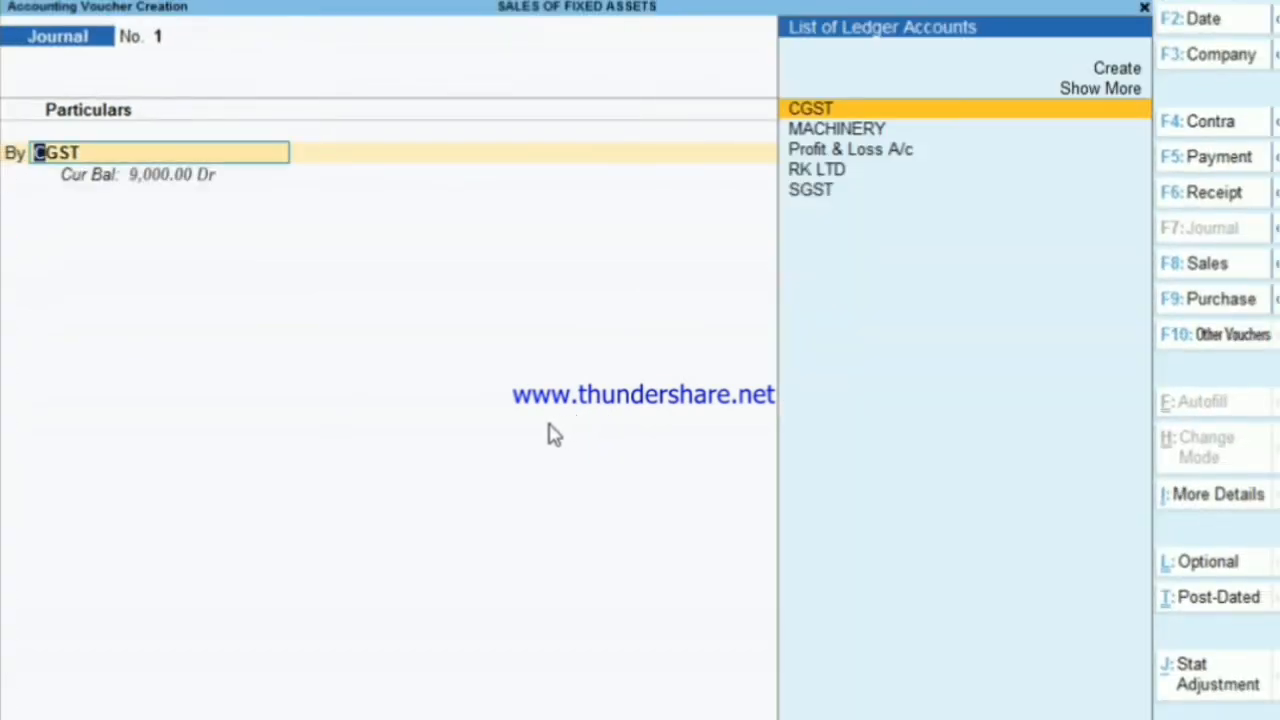
pyautogui.press('Down')
pyautogui.press('Return')
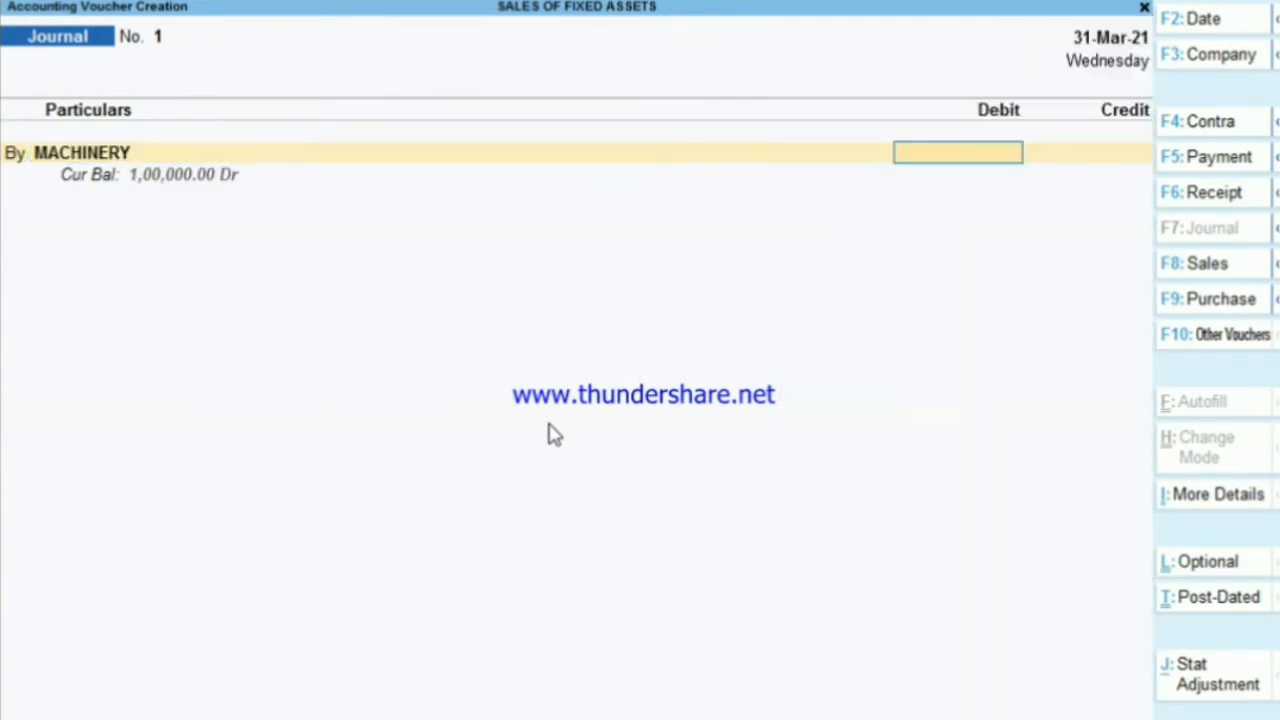
pyautogui.press('BackSpace')
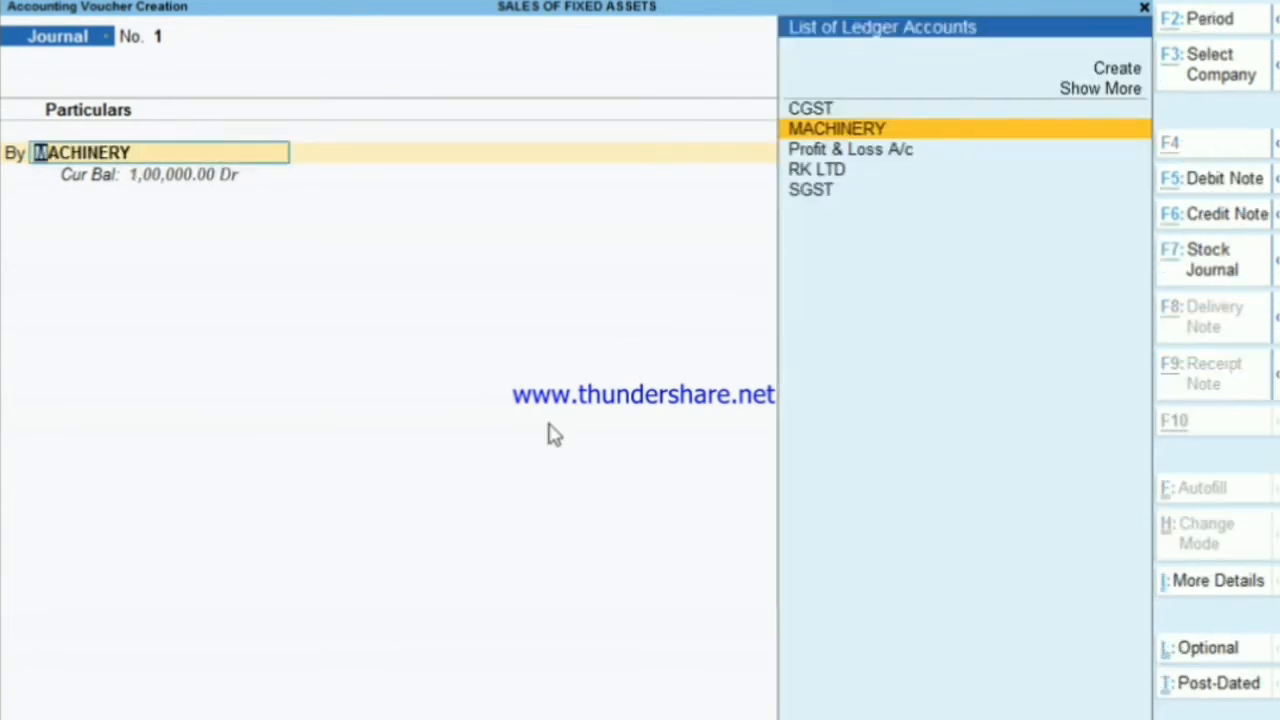
# Step: Start a new ledger named DEP for the journal's debit line, grouped under Indirect Expenses
pyautogui.hotkey('alt', 'c')
pyautogui.write('DEP')
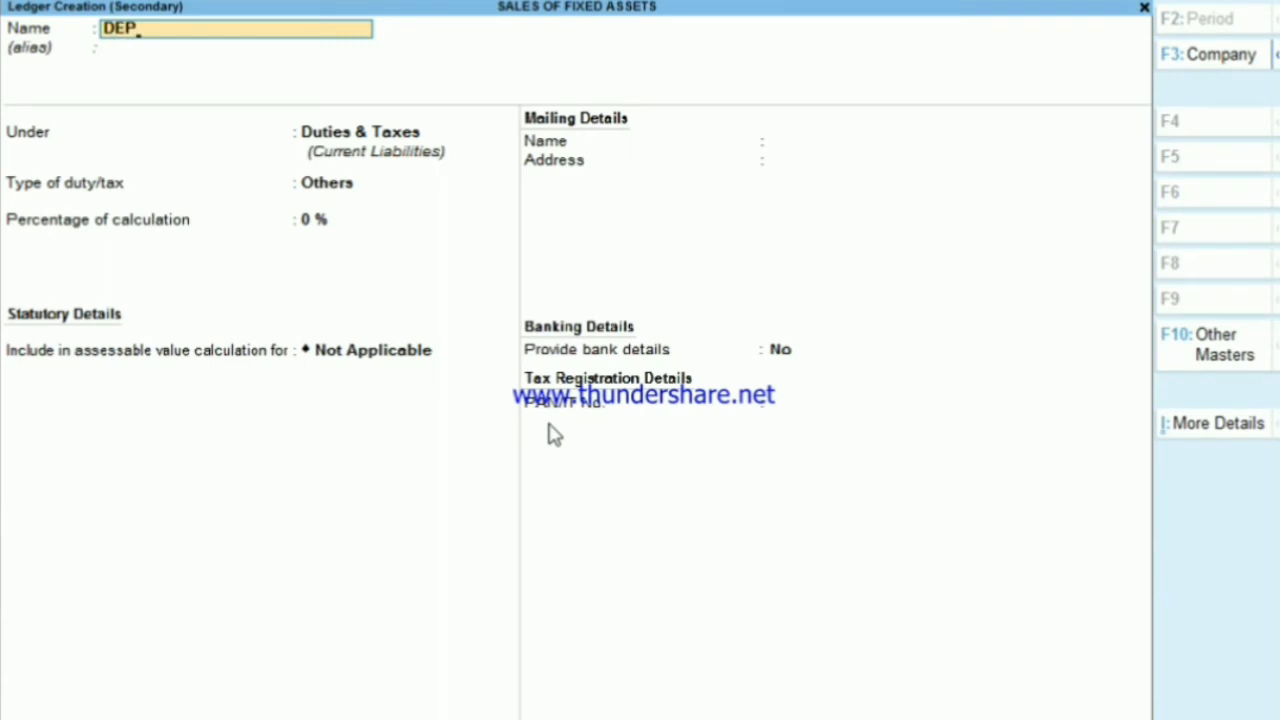
pyautogui.press('Return')
pyautogui.press('Return')
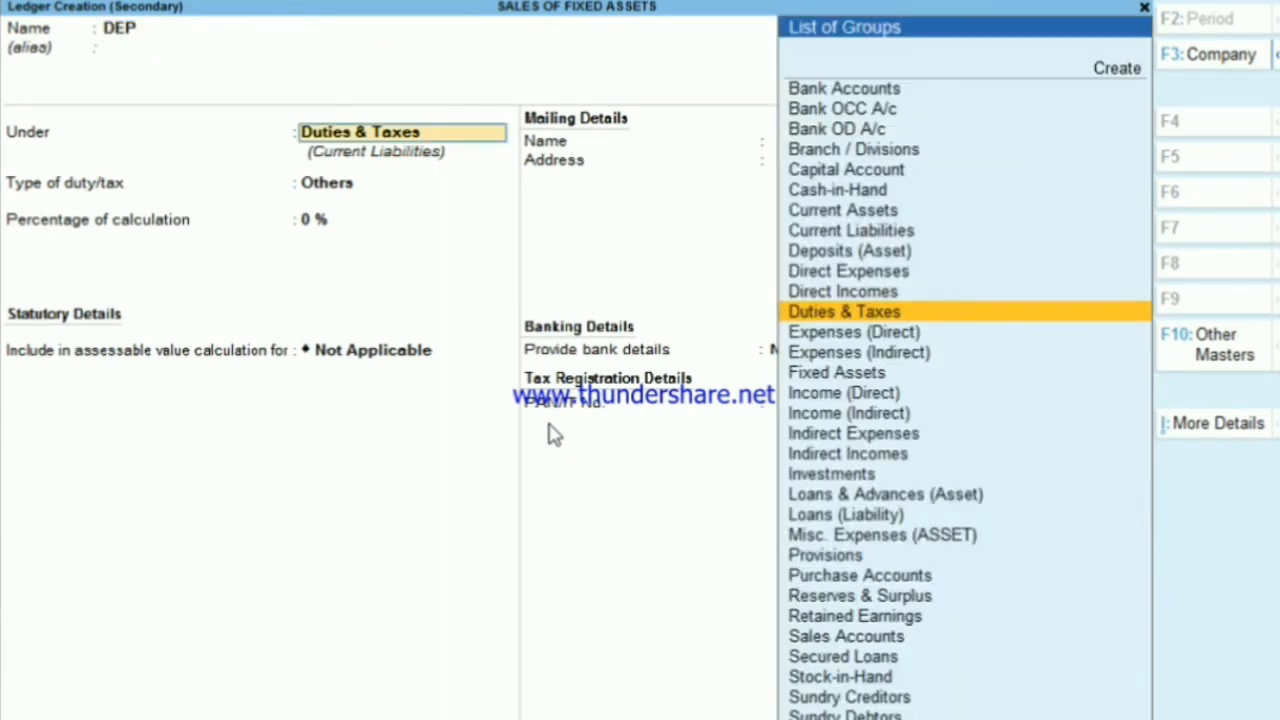
pyautogui.press('BackSpace')
pyautogui.write('IN')
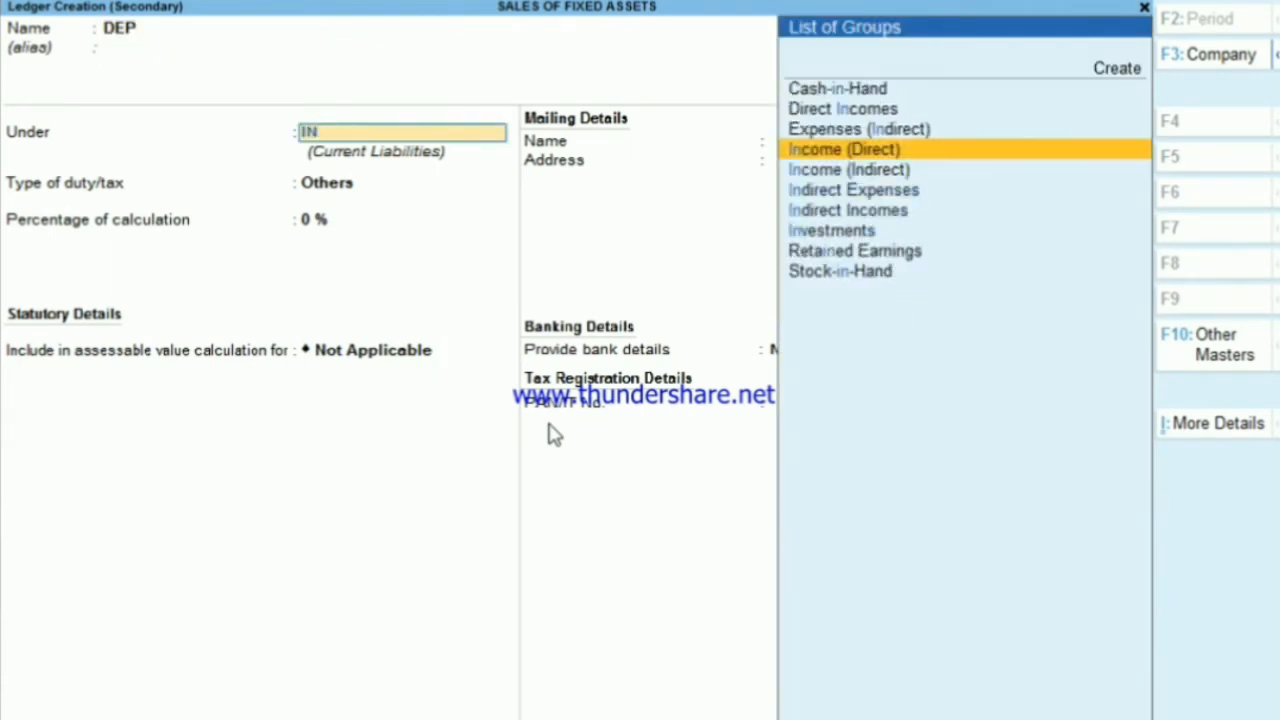
pyautogui.press('Down')
pyautogui.press('Down')
pyautogui.press('Return')
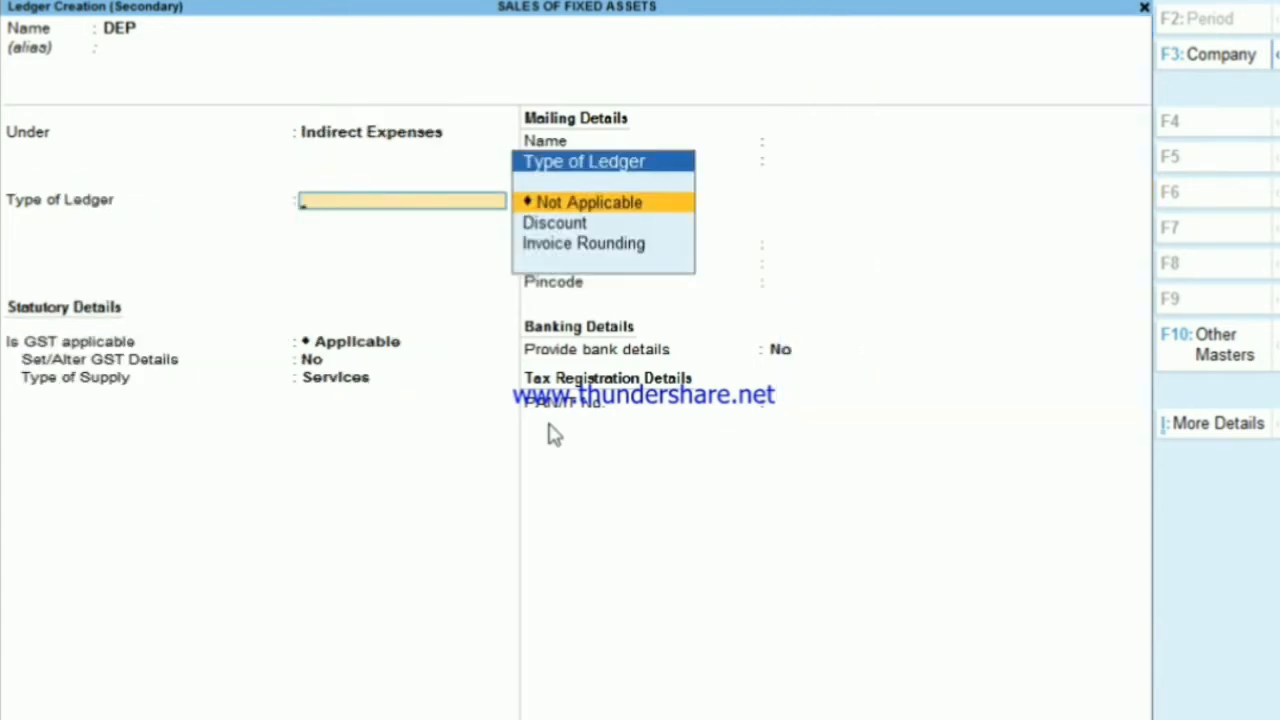
# Step: Save the DEP ledger with ledger type, GST applicability and assessable value calculation all set to Not Applicable
pyautogui.press('Return')
pyautogui.press('BackSpace')
pyautogui.press('Down')
pyautogui.press('Return')
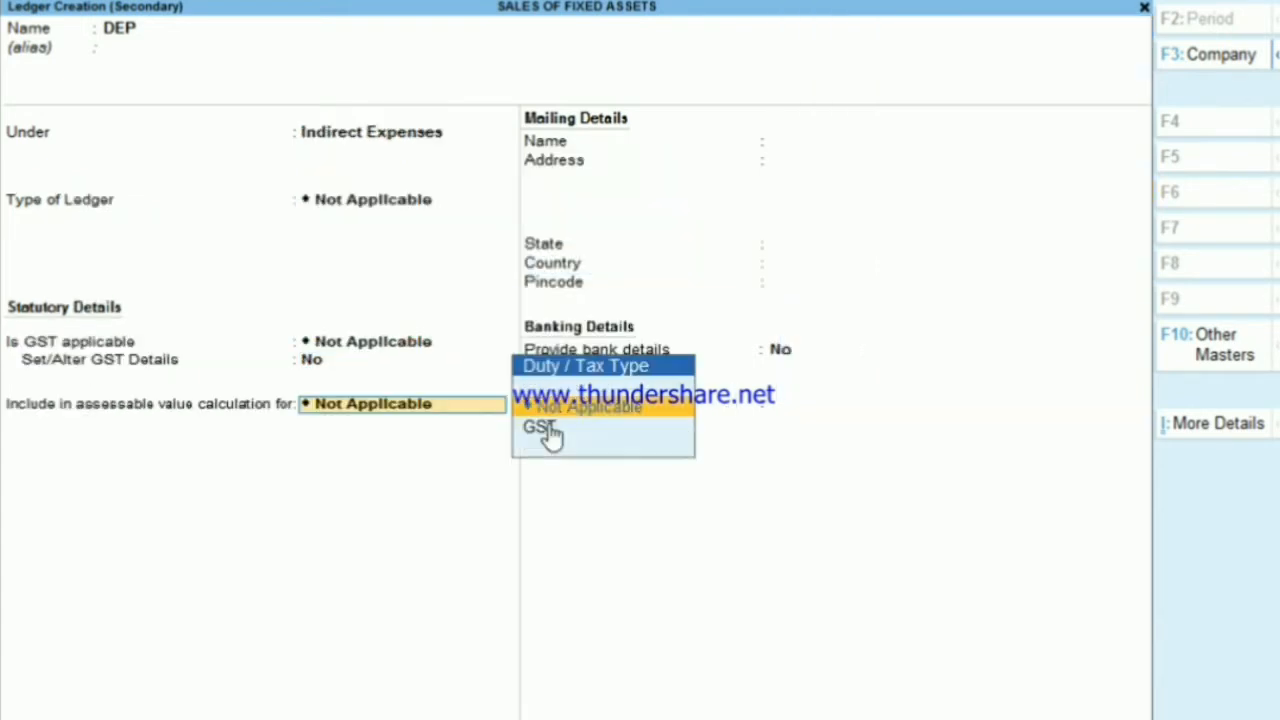
pyautogui.press('Return')
pyautogui.press('Return')
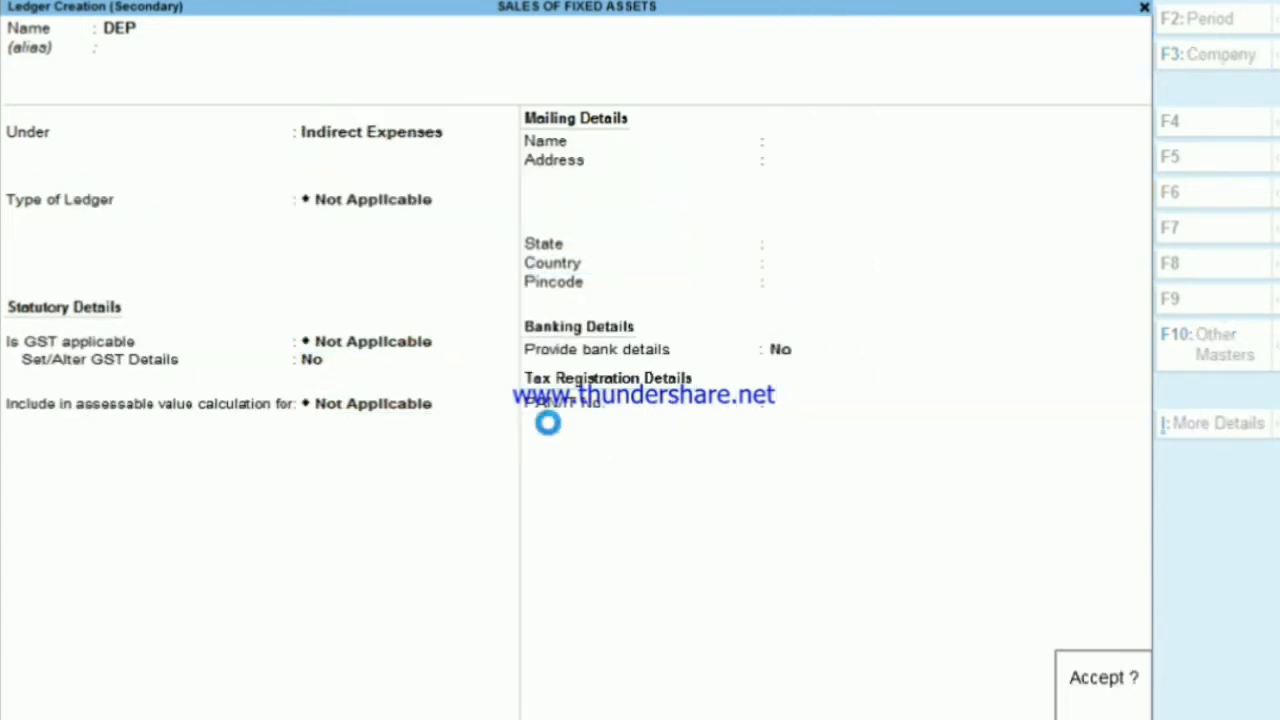
pyautogui.press('Return')
pyautogui.press('Return')
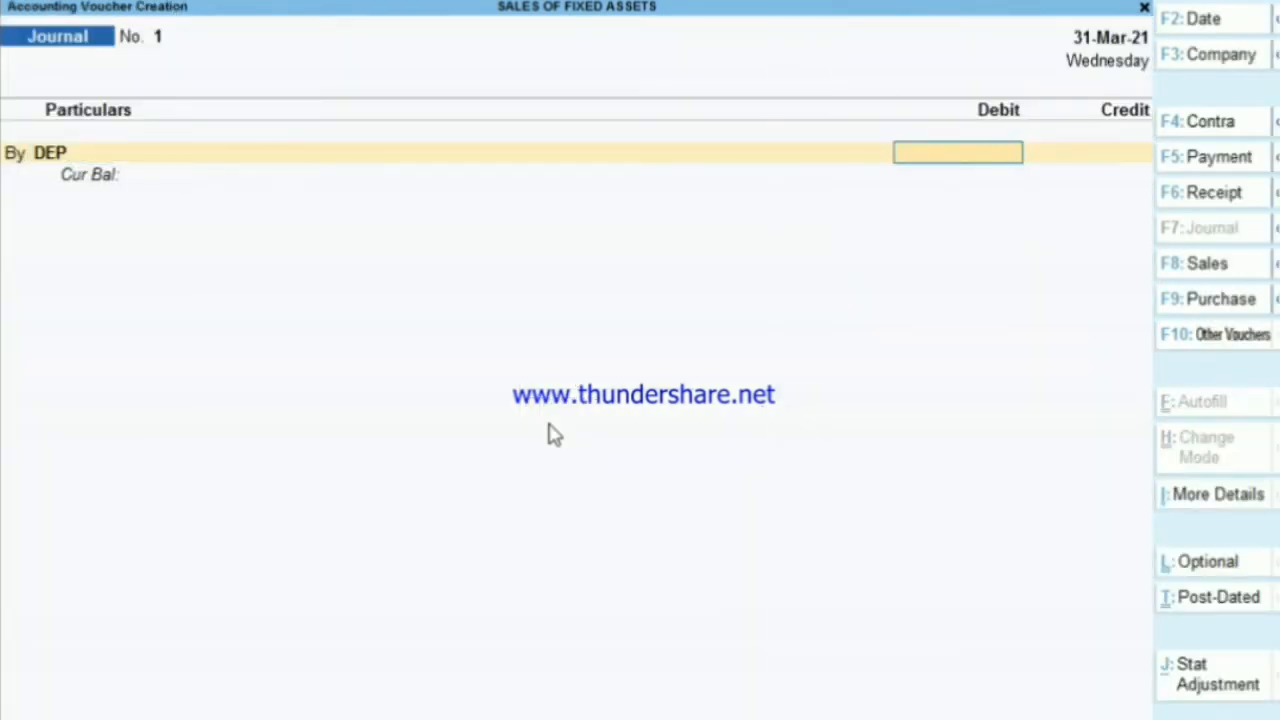
# Step: Debit DEP with 40000, credit MACHINERY with the same amount, and save the journal voucher
pyautogui.write('40000')
pyautogui.press('Return')
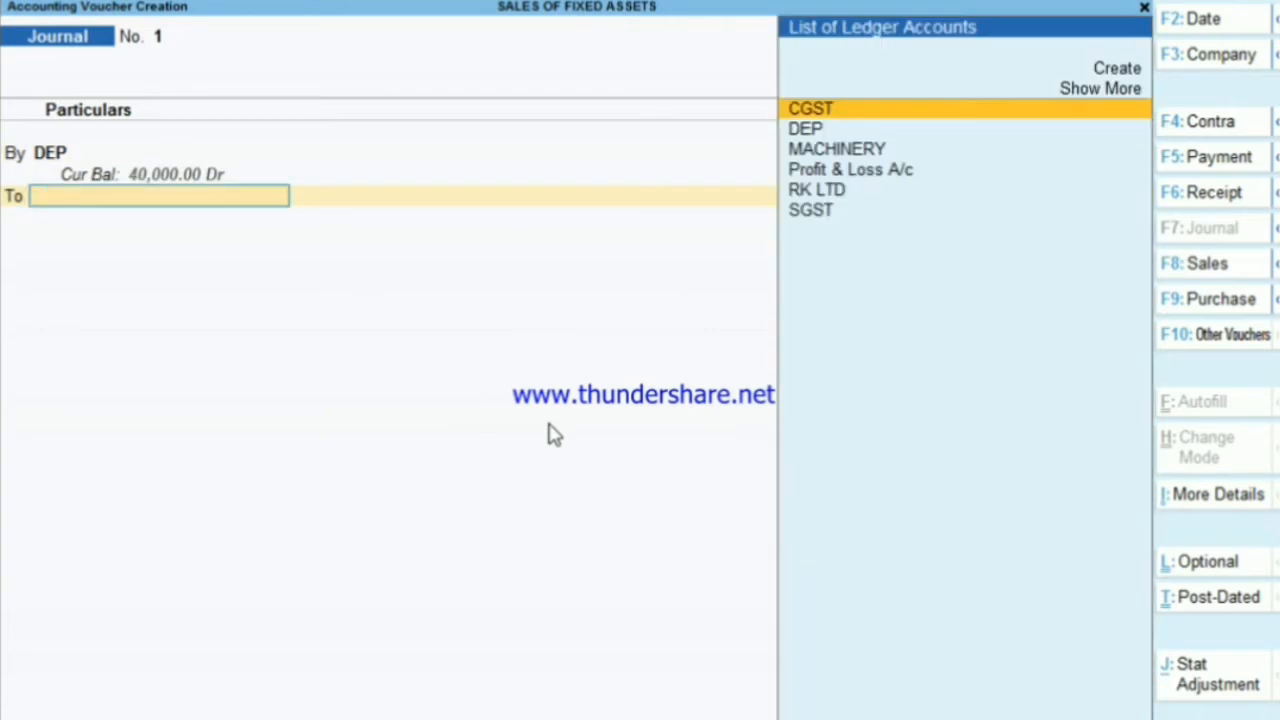
pyautogui.press('Down')
pyautogui.press('Down')
pyautogui.press('Return')
pyautogui.press('Return')
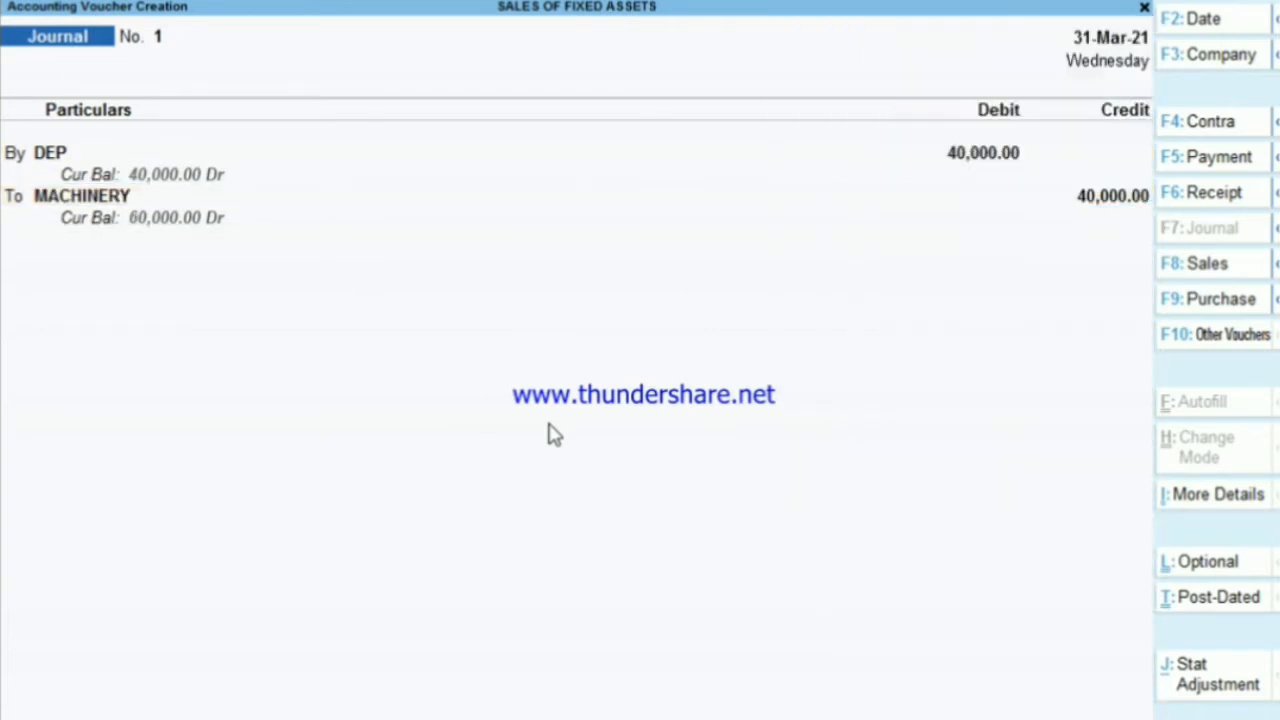
pyautogui.press('Return')
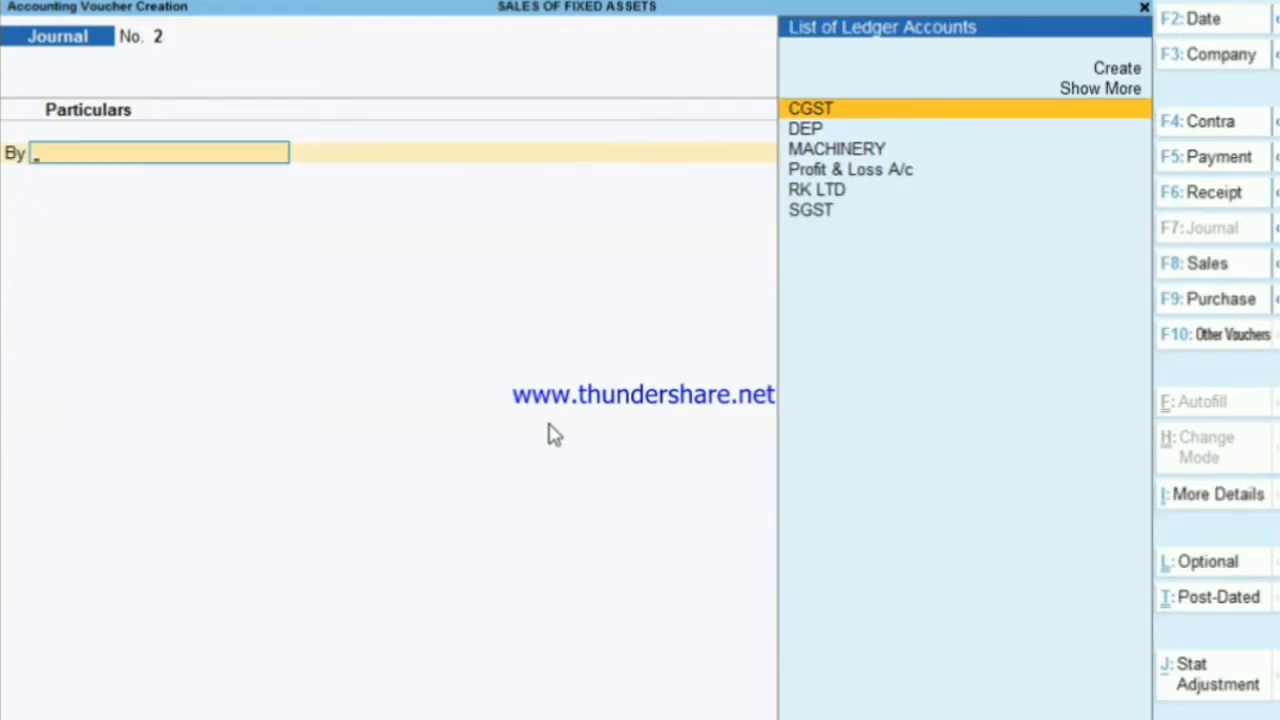
# Step: Leave voucher entry, examine the machinery's value under Fixed Assets in the Balance Sheet, and close the report
pyautogui.press('Escape')
pyautogui.press('Escape')
pyautogui.press('y')
pyautogui.press('Up')
pyautogui.press('Up')
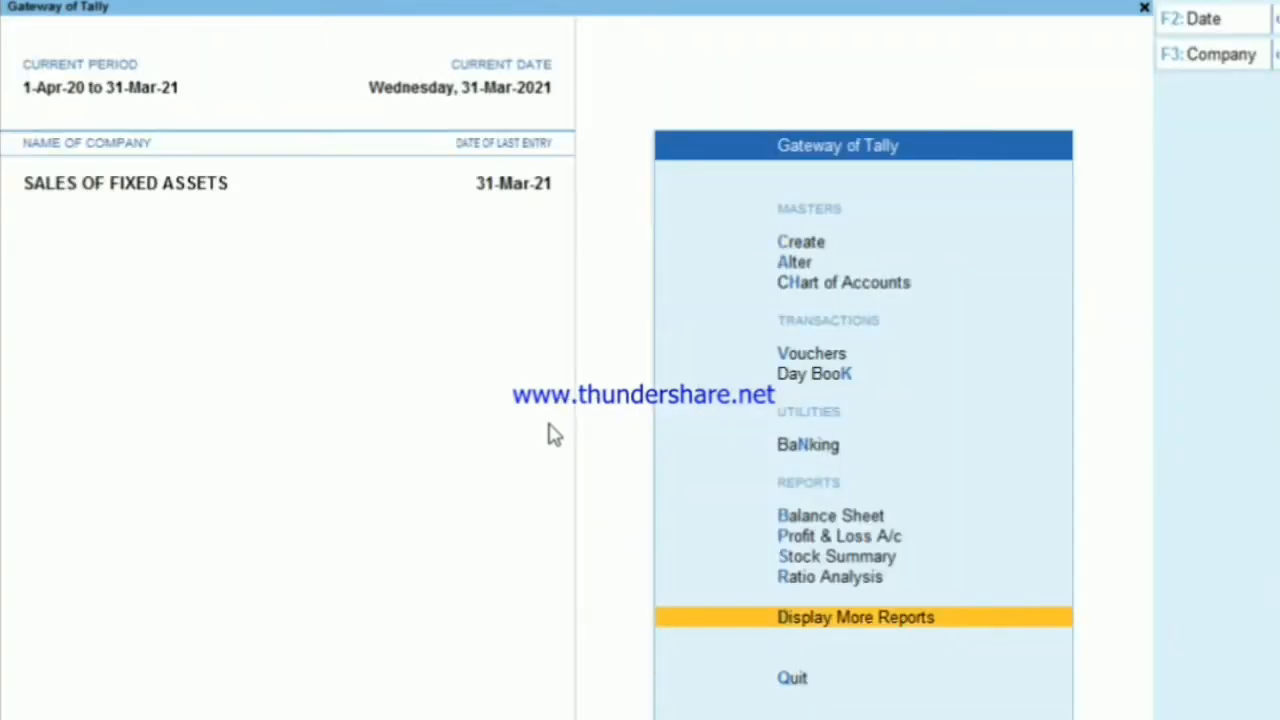
pyautogui.press('Up')
pyautogui.press('Up')
pyautogui.press('Up')
pyautogui.press('Up')
pyautogui.press('Return')
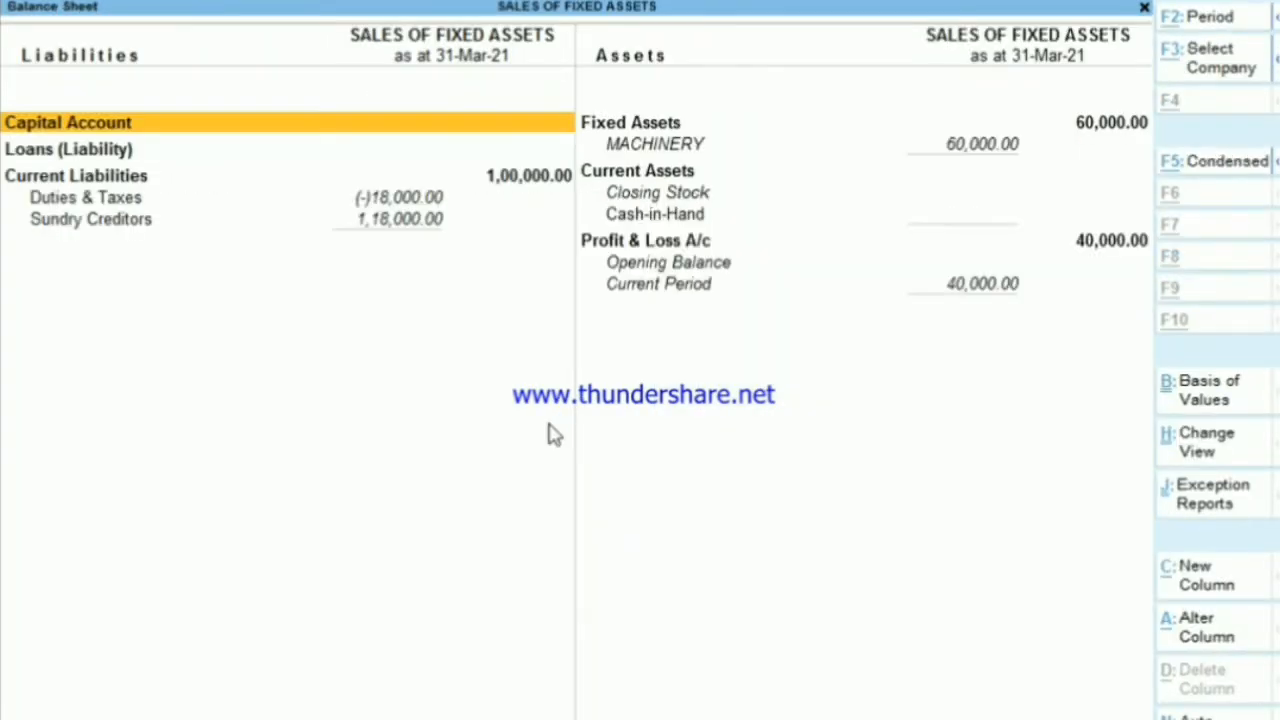
pyautogui.press('Right')
pyautogui.press('Down')
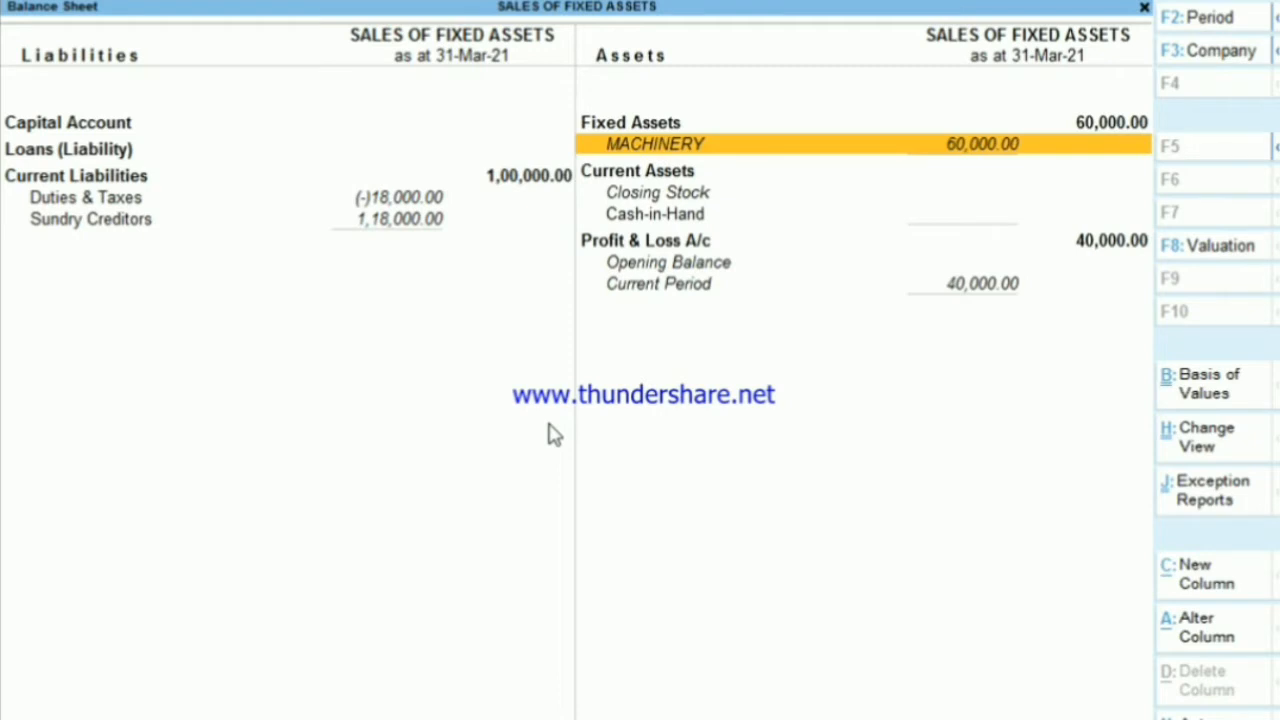
pyautogui.press('Escape')
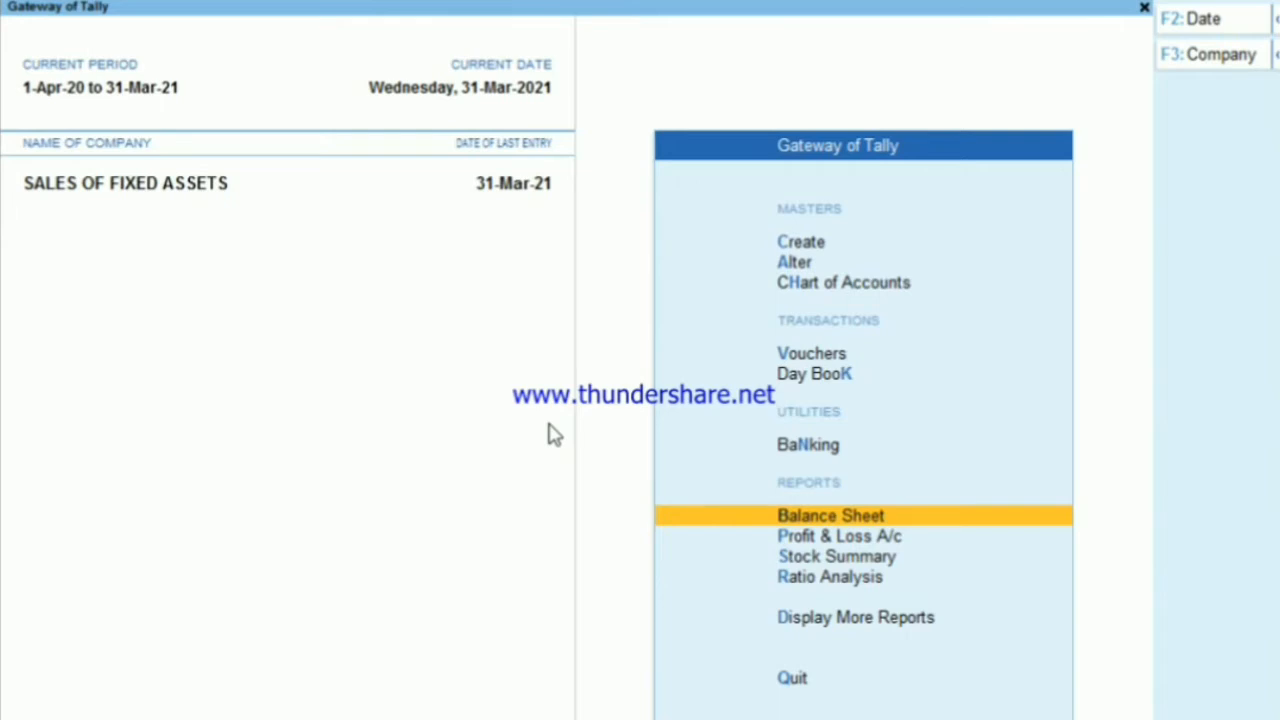
# Step: Open voucher entry again from the Gateway of Tally
pyautogui.press('Up')
pyautogui.press('Up')
pyautogui.press('Up')
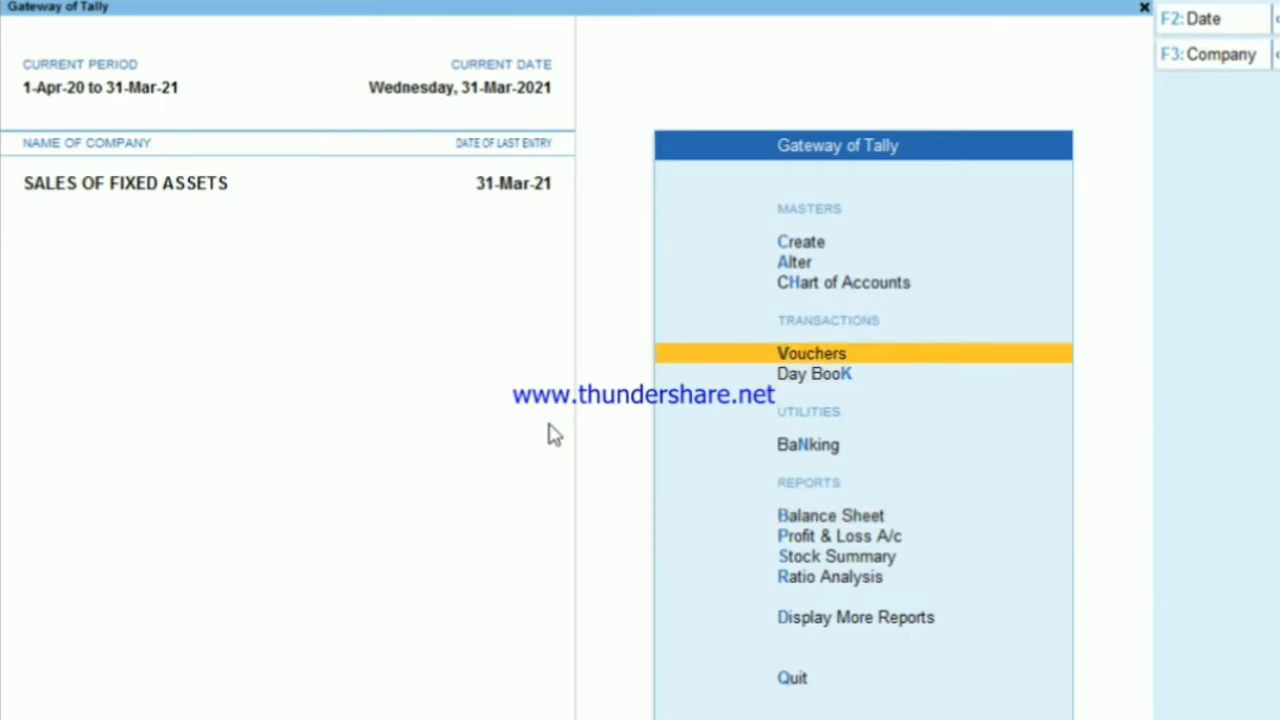
pyautogui.press('Return')
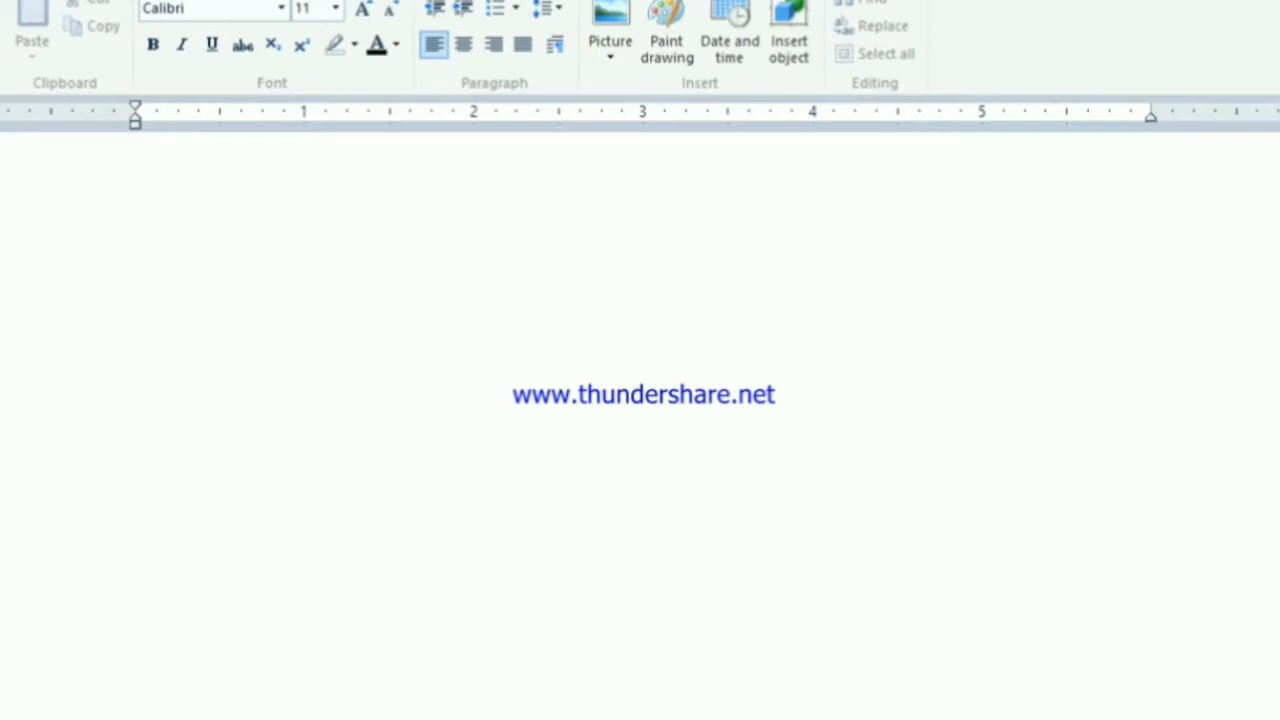
# Step: In the blank WordPad document, write the machinery cost 100000 and the GST amount 18000 on separate lines
pyautogui.write('1')
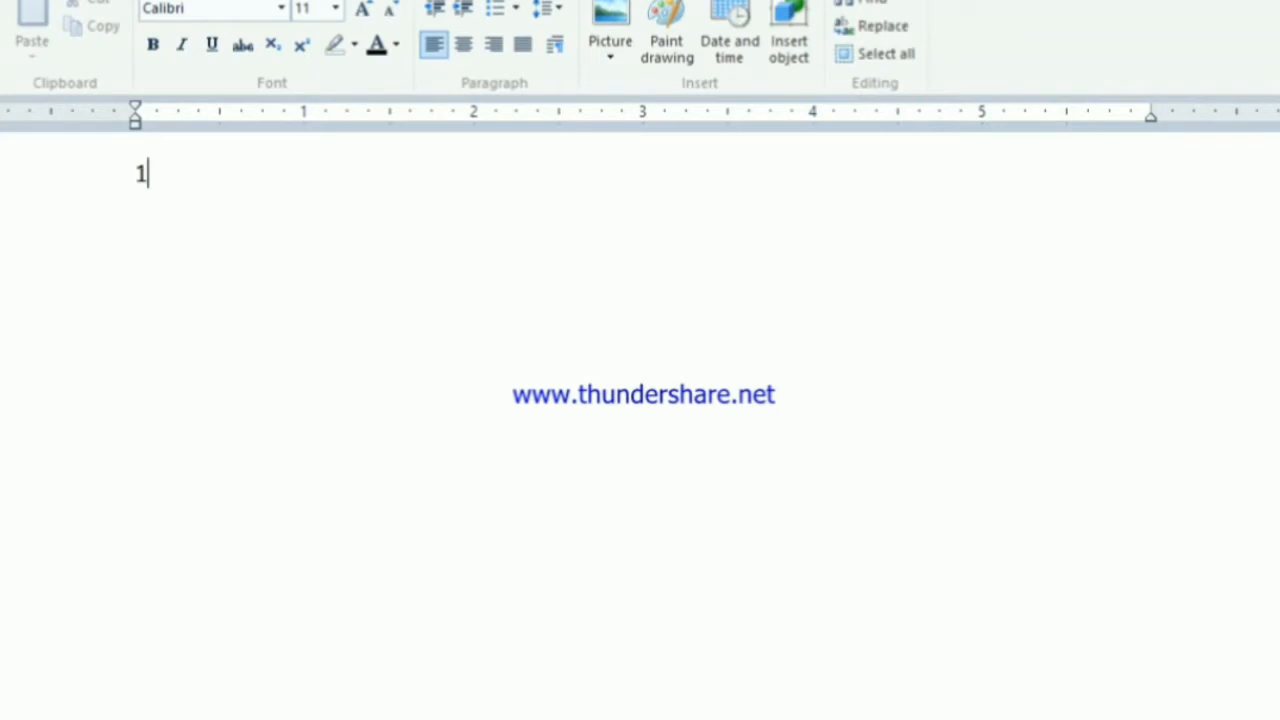
pyautogui.write('00000')
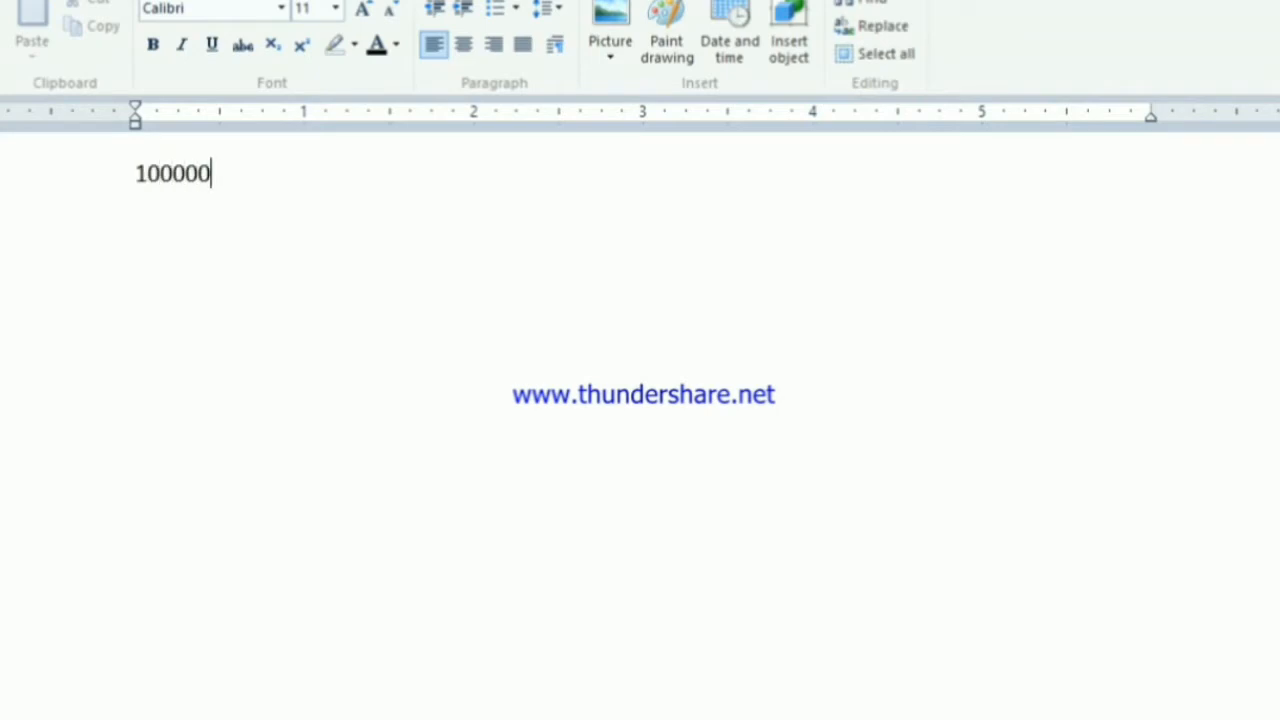
pyautogui.press('Return')
pyautogui.write('18000')
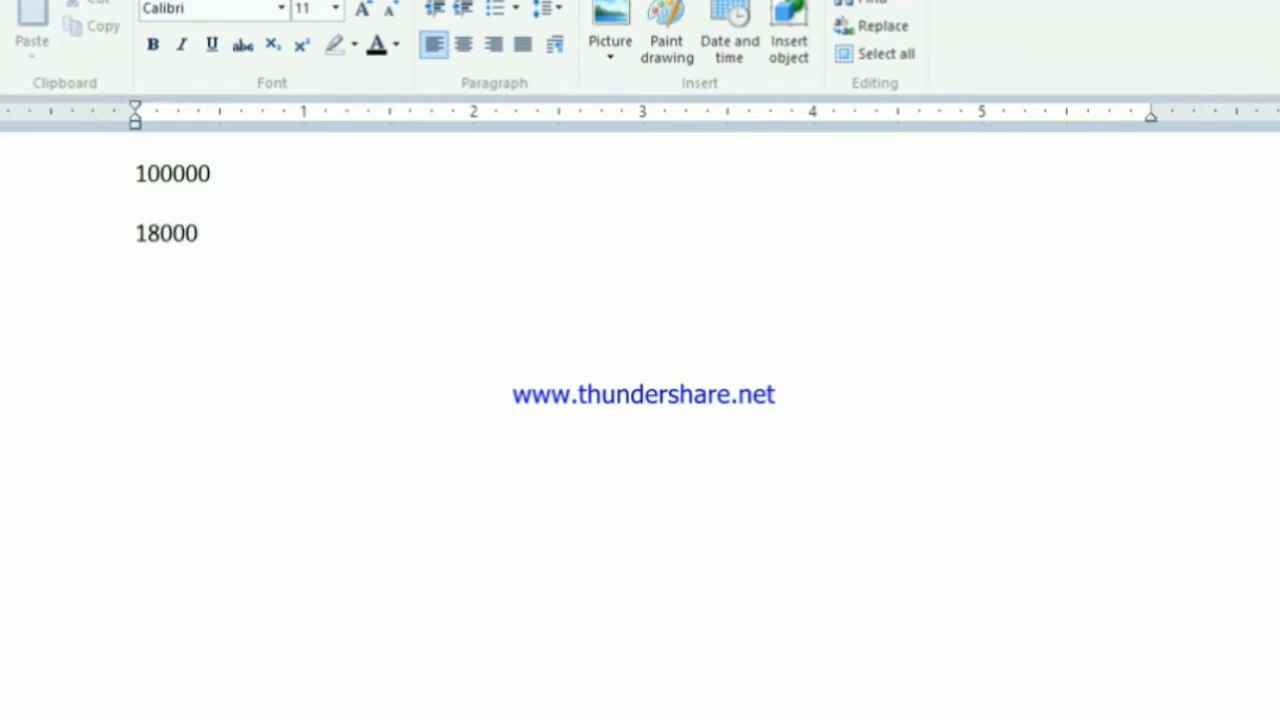
# Step: Add the depreciation calculation 100000*2/5 and the amount 40000 on two new lines
pyautogui.press('Return')
pyautogui.write('100000')
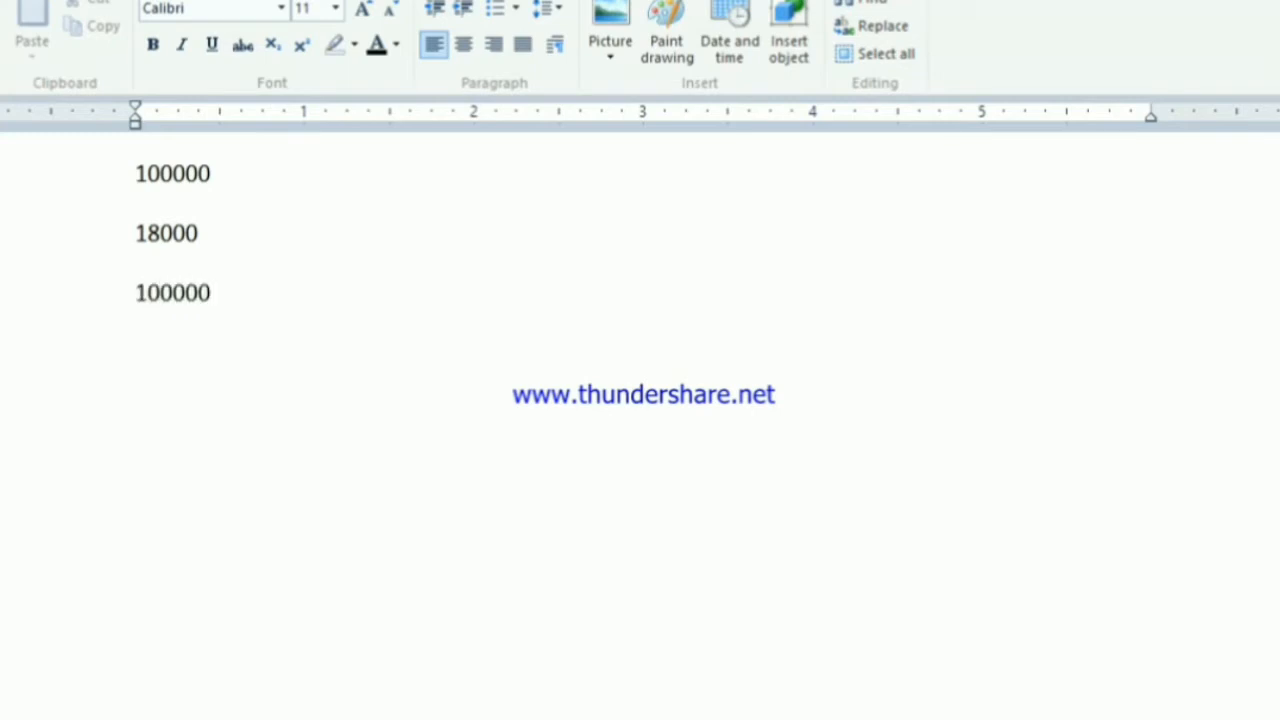
pyautogui.write('/5')
pyautogui.press('BackSpace')
pyautogui.press('BackSpace')
pyautogui.write('*2/5')
pyautogui.press('Return')
pyautogui.write('40')
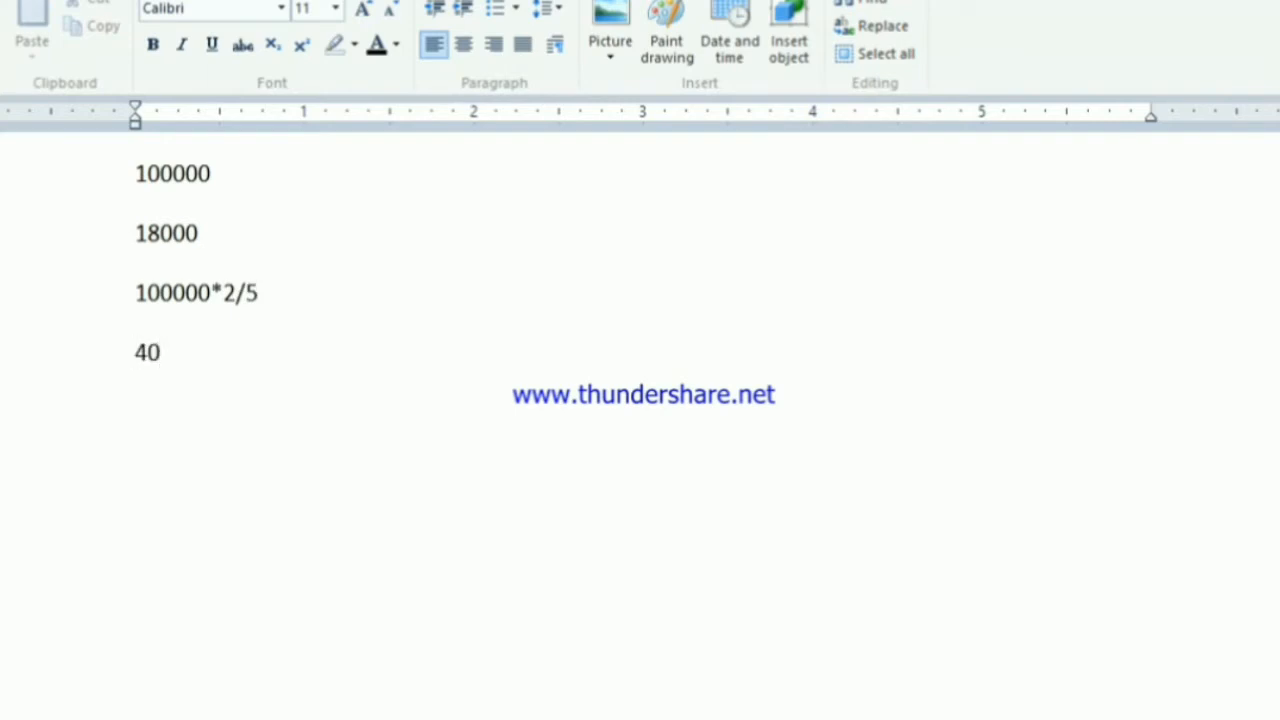
pyautogui.write('000')
# Step: Add the line "NET 60000" below the depreciation amount
pyautogui.press('Return')
pyautogui.write('NET')
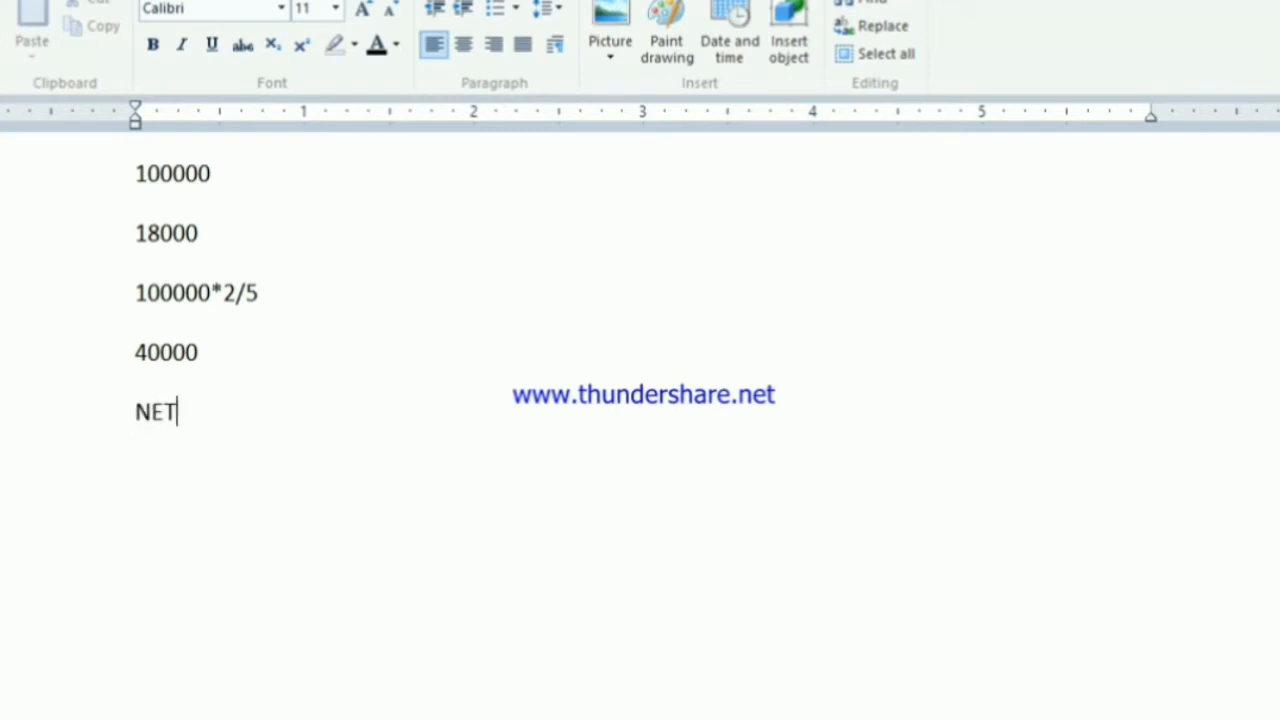
pyautogui.press('Return')
pyautogui.press('BackSpace')
pyautogui.write('60000')
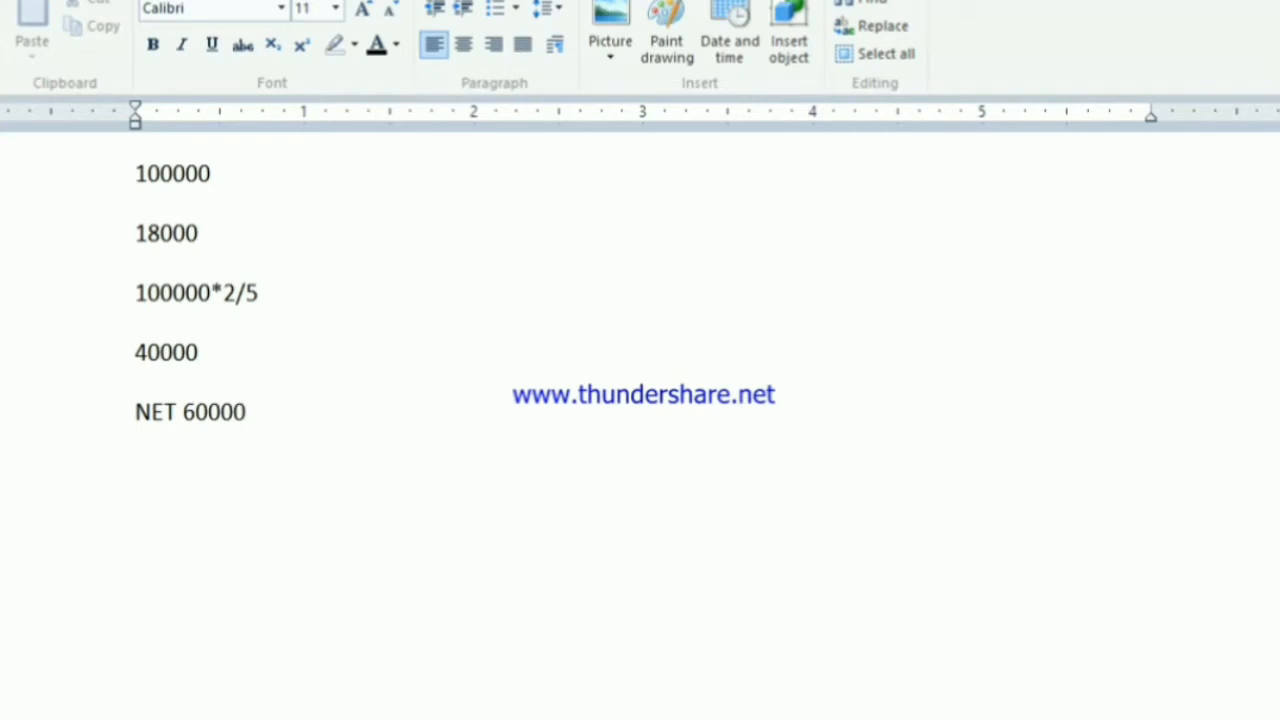
# Step: Add the GST calculation 18000*2/5 and the amount 7200 on two new lines
pyautogui.press('Return')
pyautogui.write('18000')
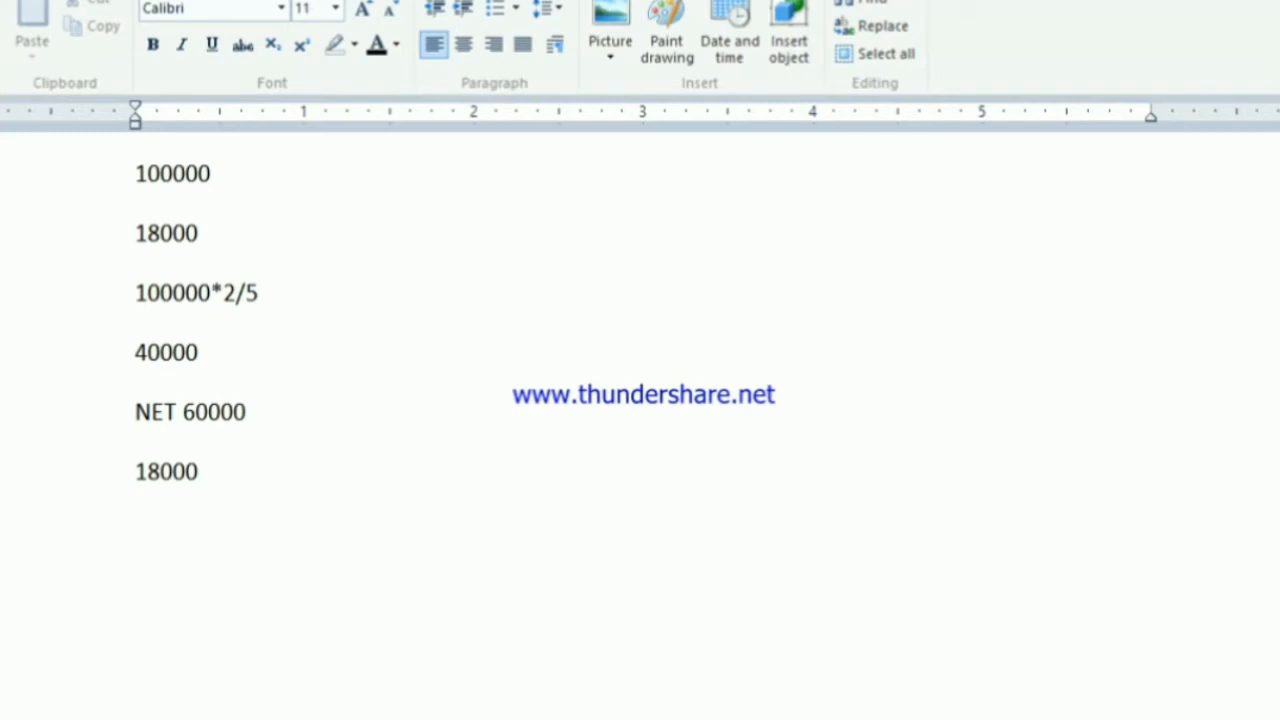
pyautogui.write('/')
pyautogui.press('BackSpace')
pyautogui.write('*2/5')
pyautogui.press('Return')
pyautogui.write('7200')
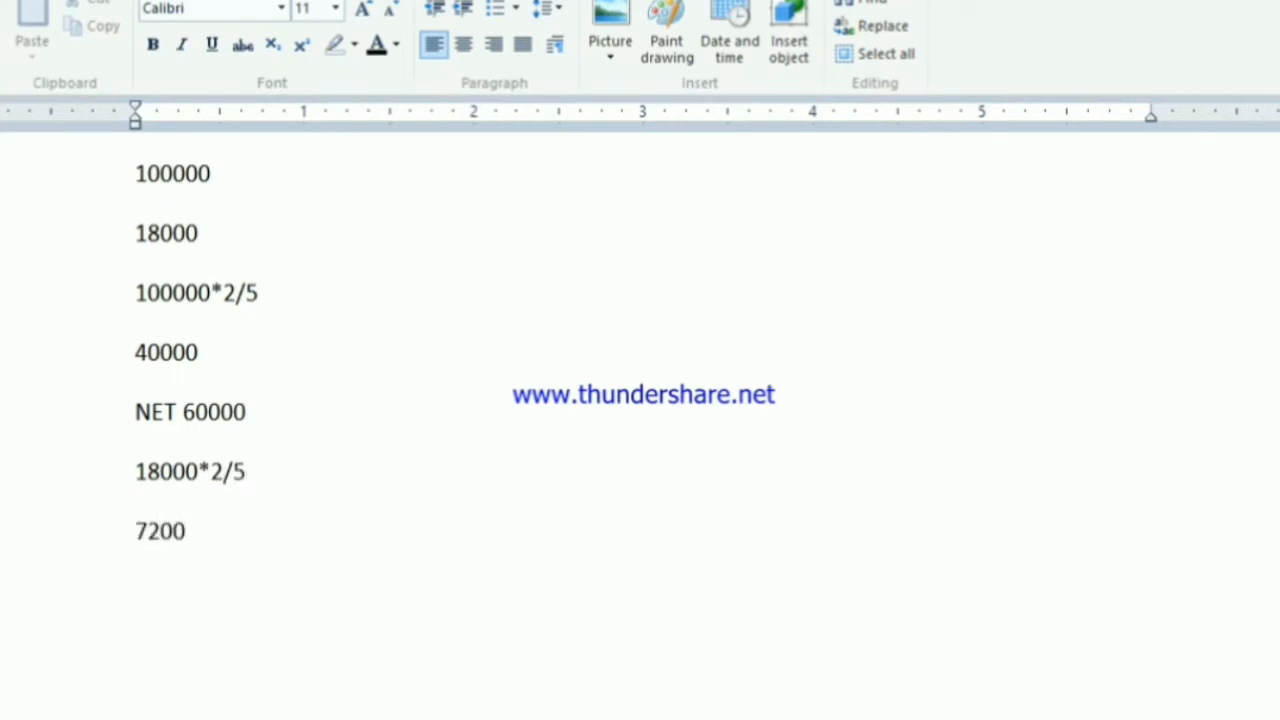
# Step: Add the remaining GST amount 10800 on a new line below 7200
pyautogui.press('Return')
pyautogui.write('10800')
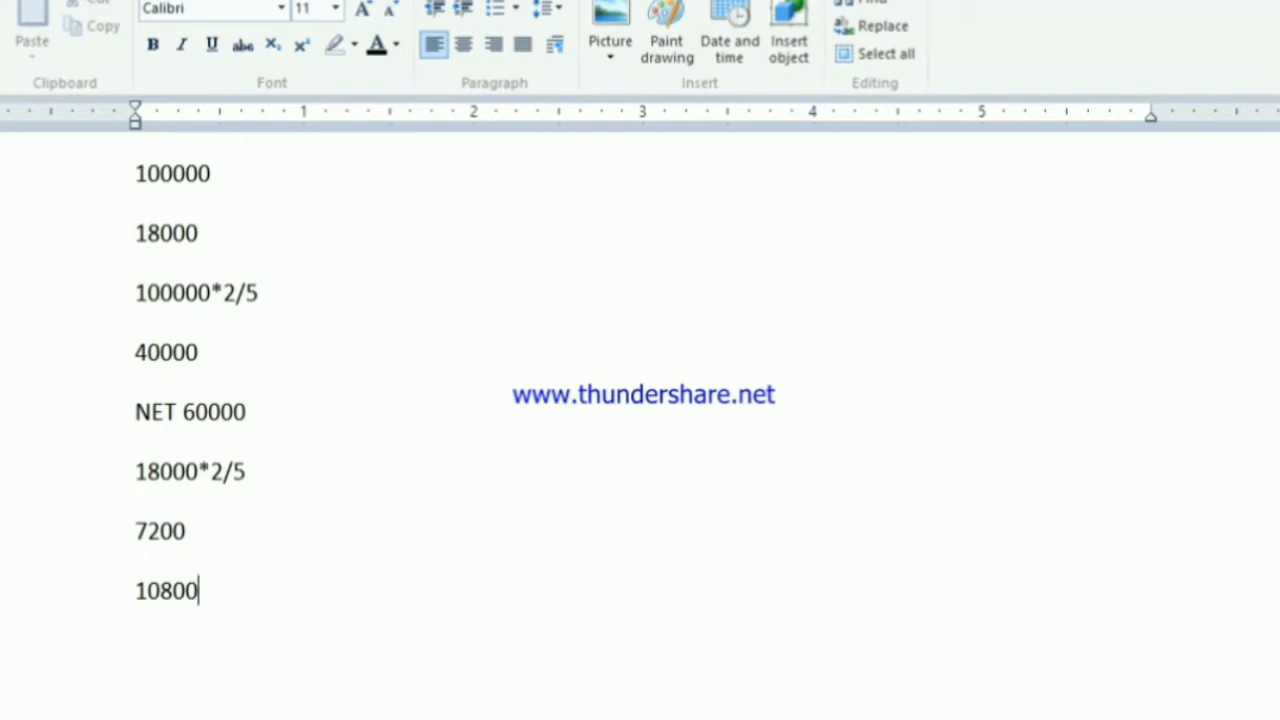
# Step: Review the machinery cost, depreciation, net value and GST figures in the written calculation
pyautogui.click(161, 178)
pyautogui.doubleClick(161, 178)
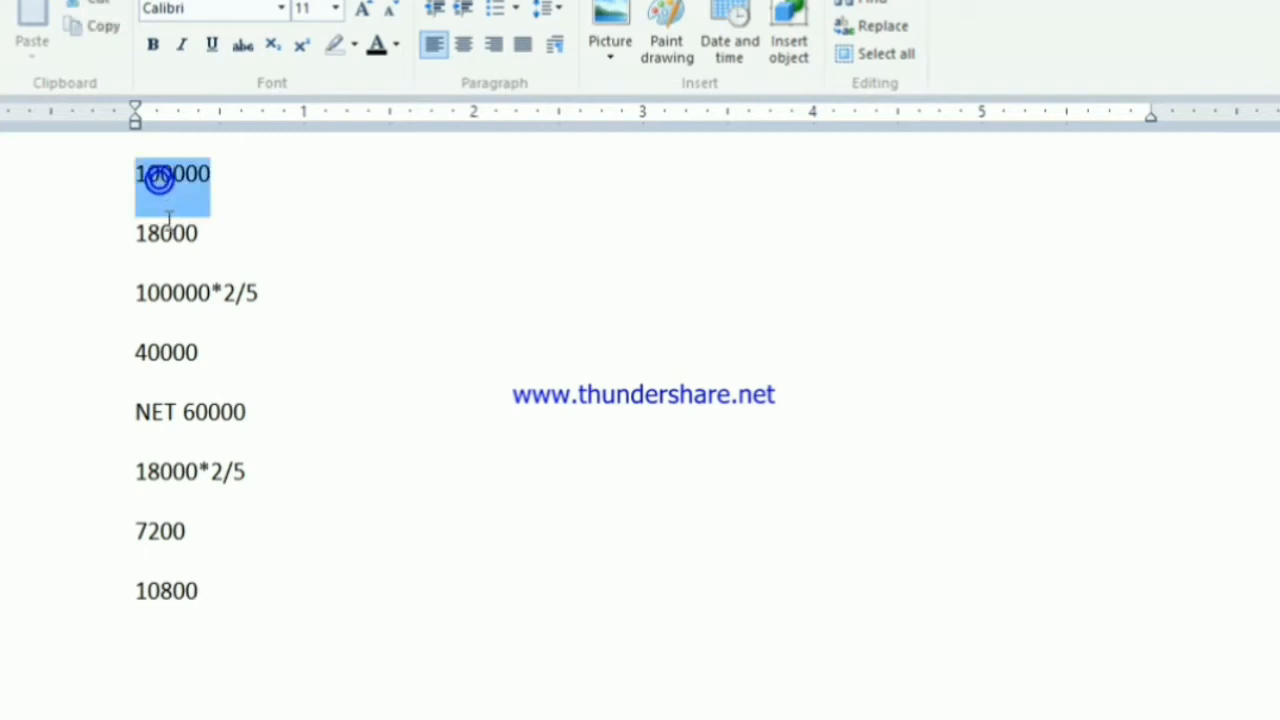
pyautogui.doubleClick(164, 240)
pyautogui.doubleClick(184, 183)
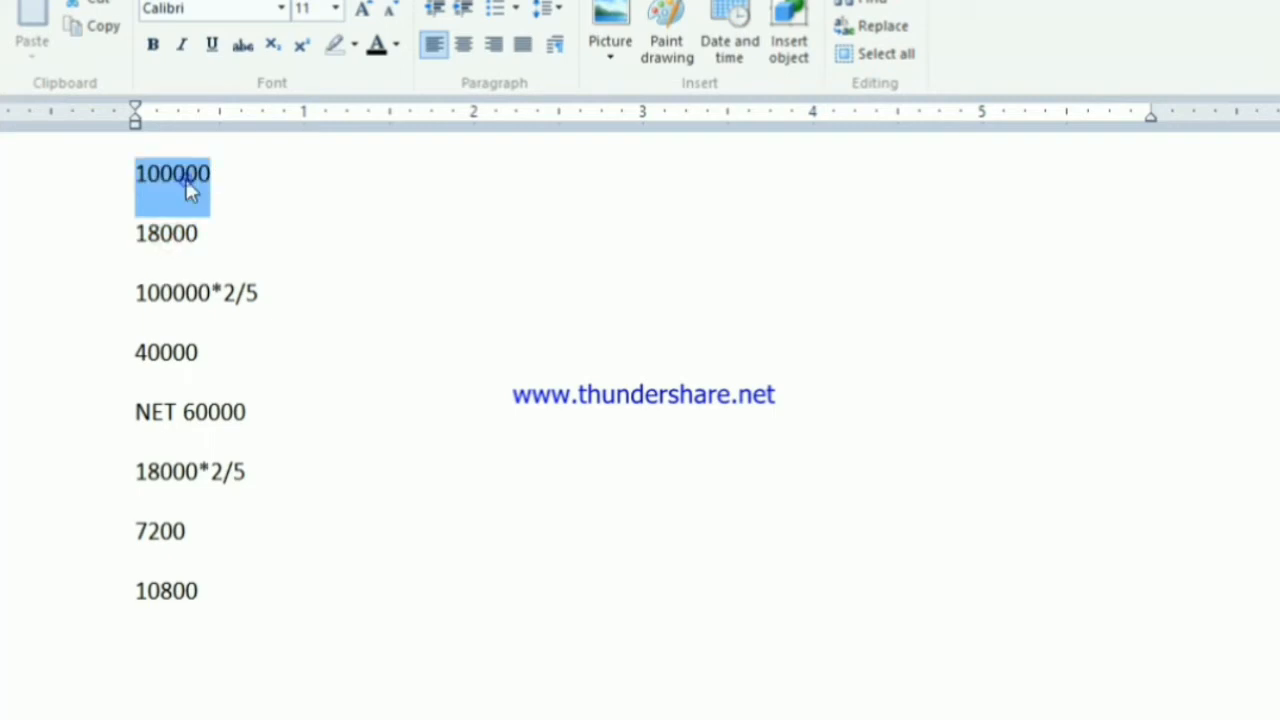
pyautogui.click(176, 300)
pyautogui.doubleClick(176, 300)
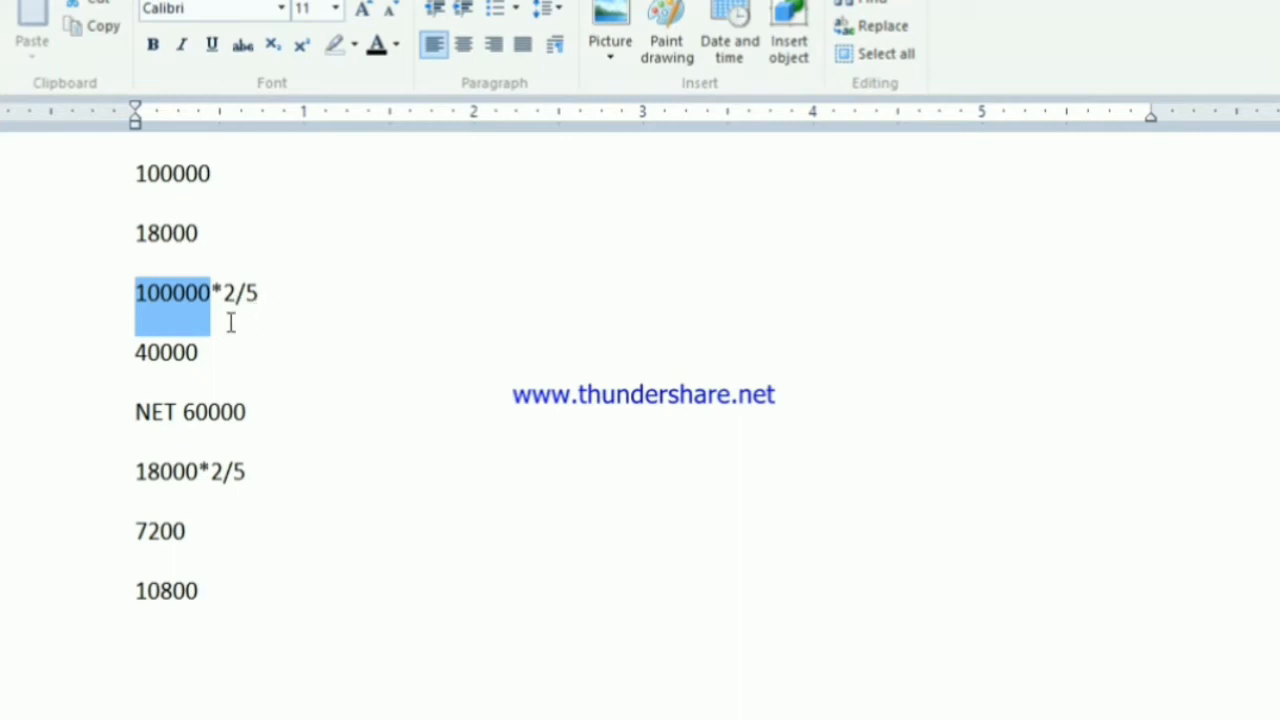
pyautogui.doubleClick(152, 360)
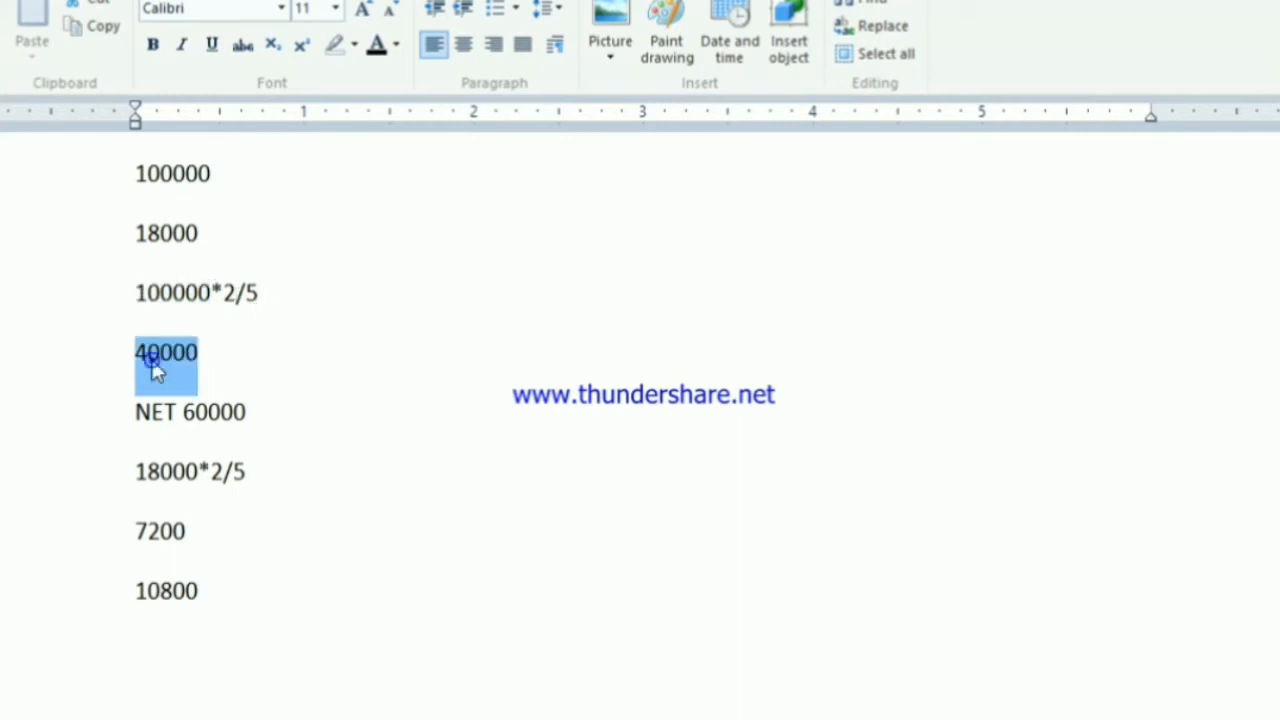
pyautogui.doubleClick(212, 412)
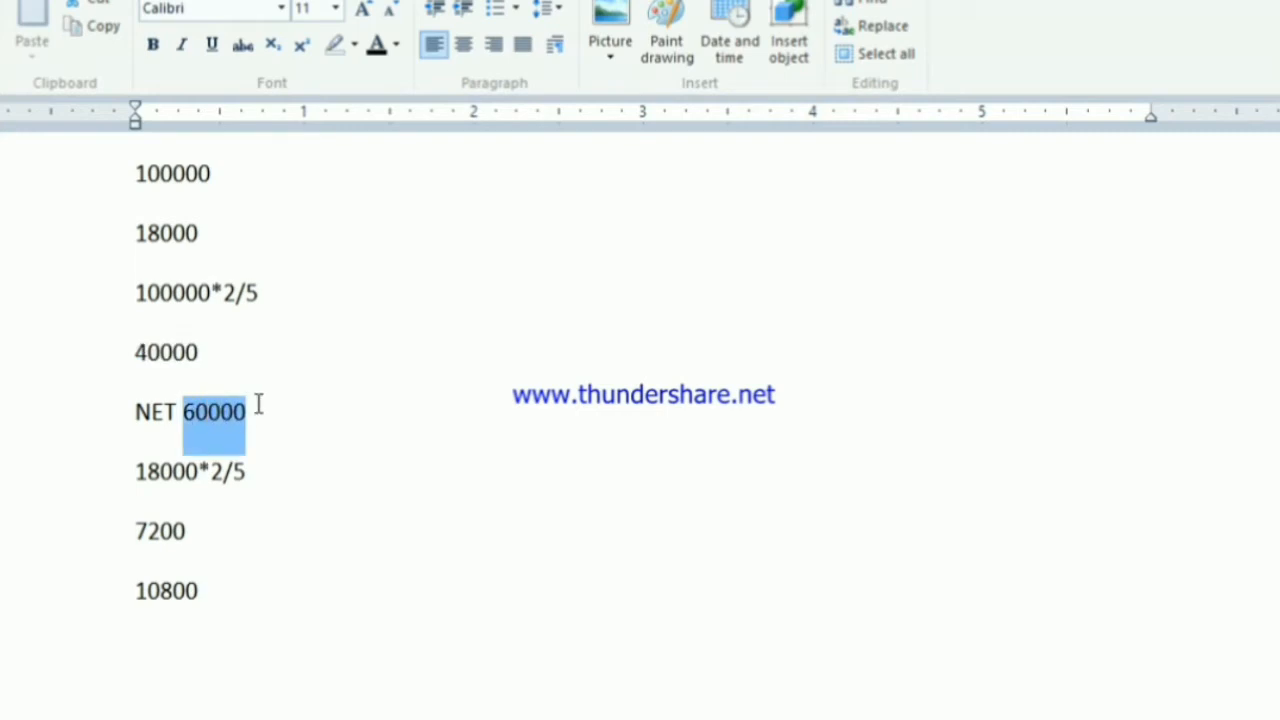
pyautogui.click(251, 414)
pyautogui.click(220, 411)
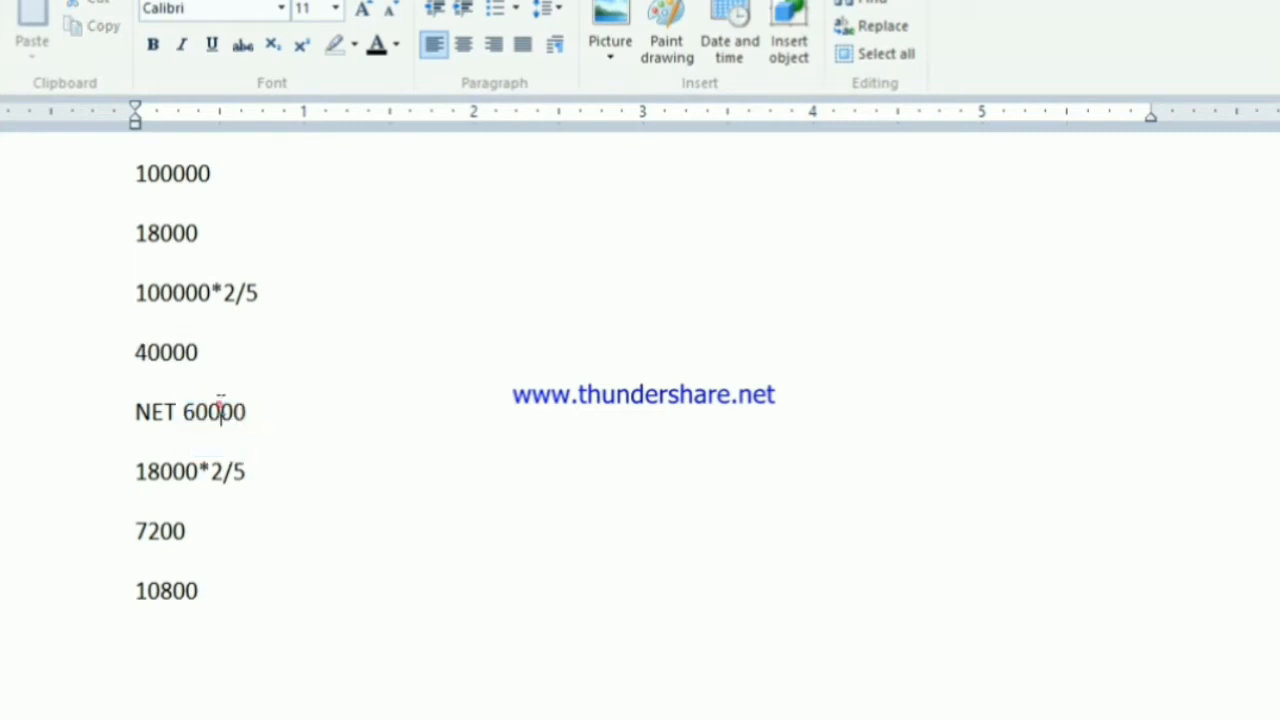
pyautogui.doubleClick(217, 411)
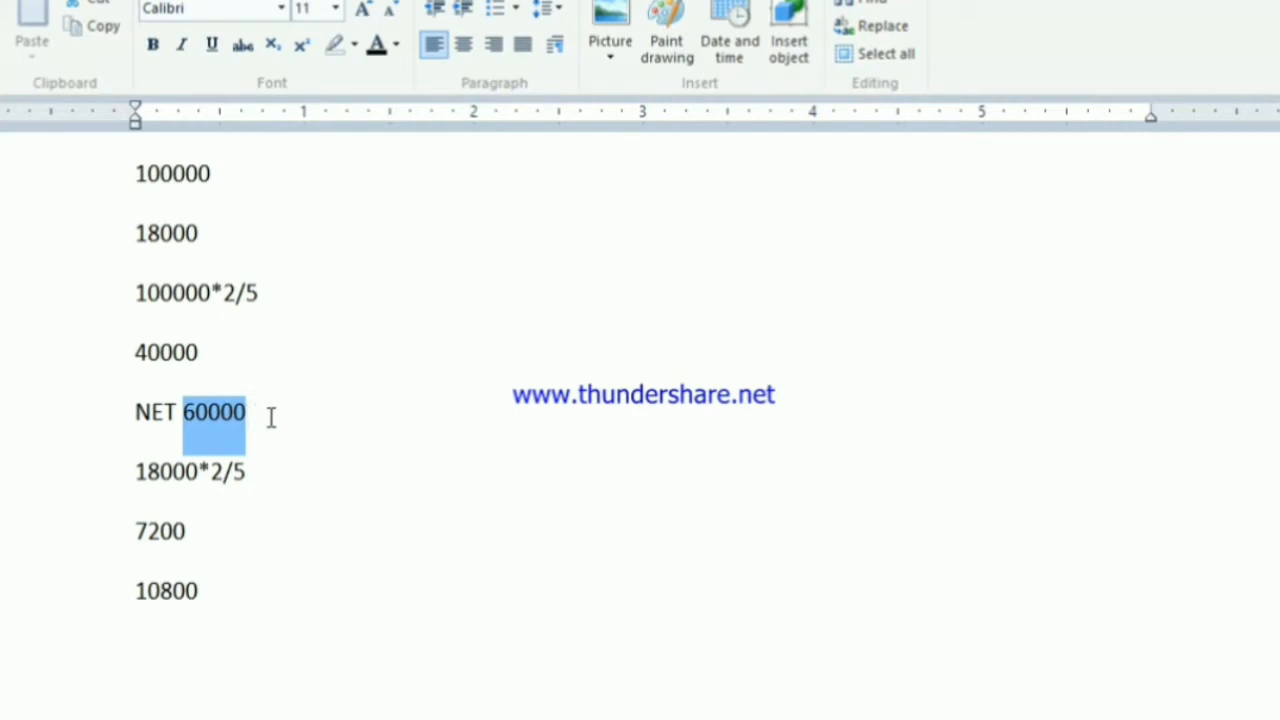
pyautogui.click(271, 418)
pyautogui.doubleClick(185, 478)
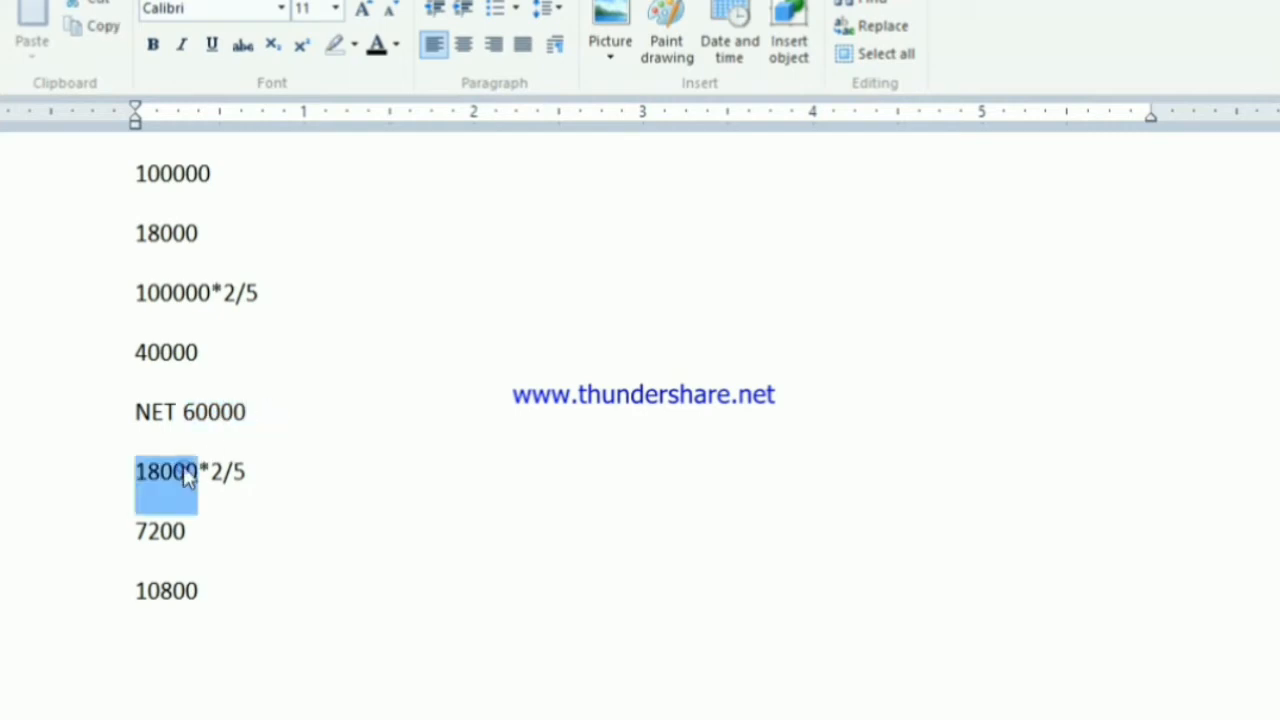
pyautogui.doubleClick(178, 598)
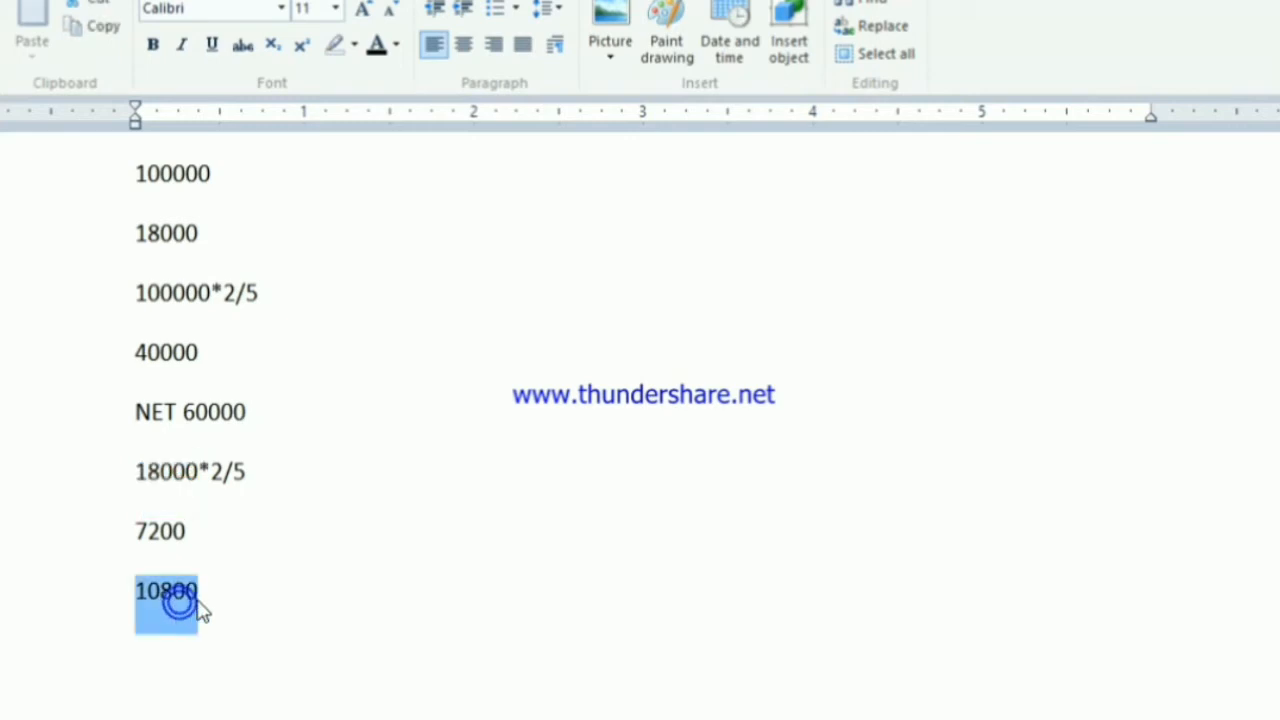
pyautogui.doubleClick(238, 422)
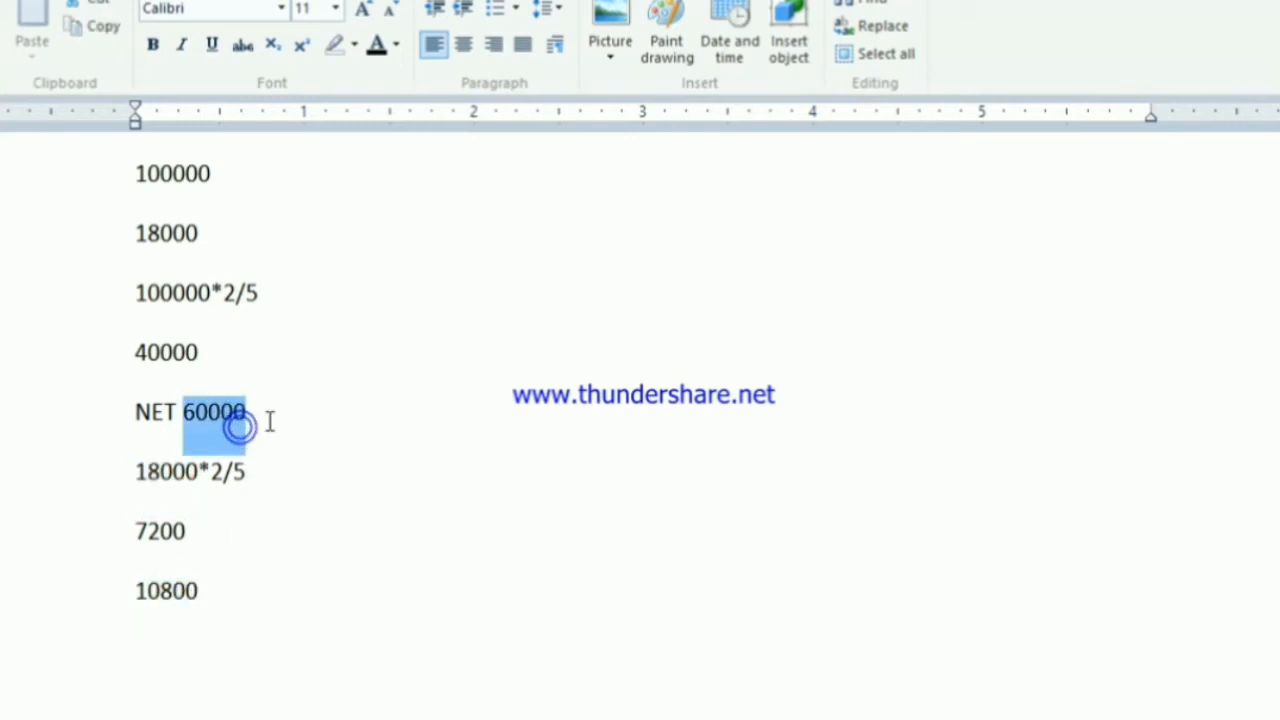
pyautogui.click(230, 599)
# Step: Append the GST calculation 60000*18/100 and the amount 10800 to the NET 60000 line, followed by a blank line
pyautogui.click(290, 404)
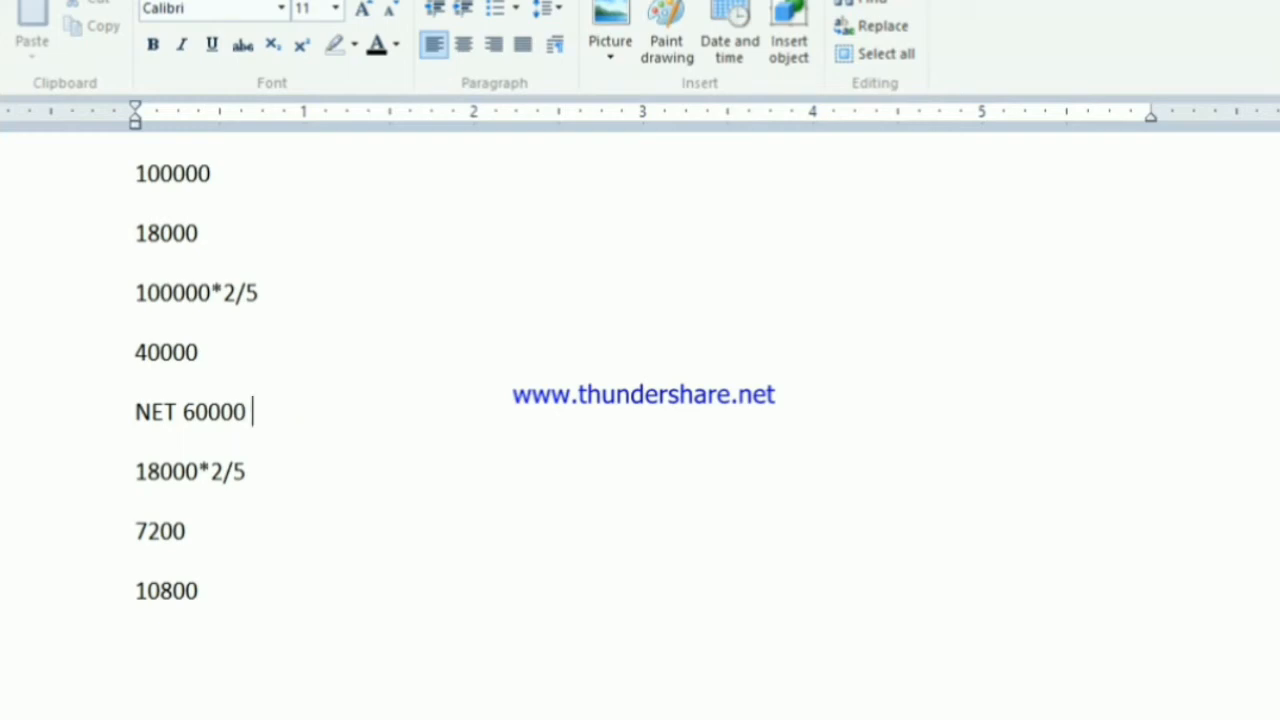
pyautogui.write('6000')
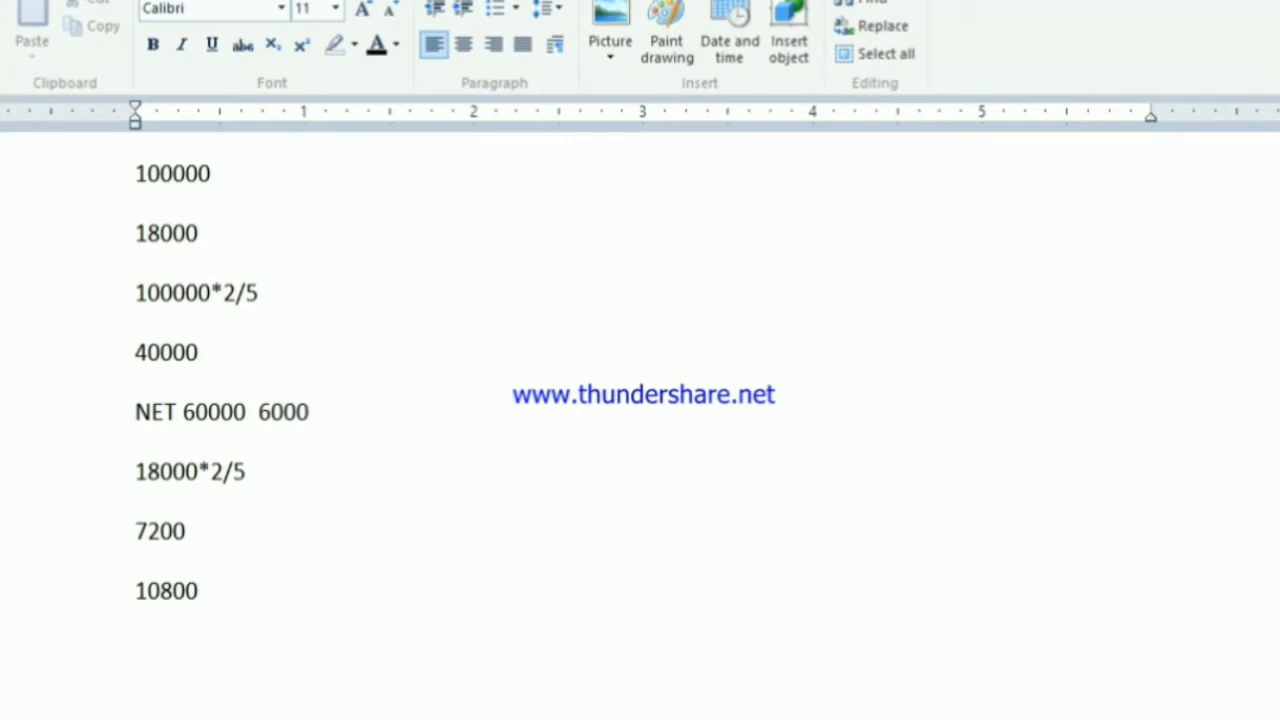
pyautogui.write('0*18/100')
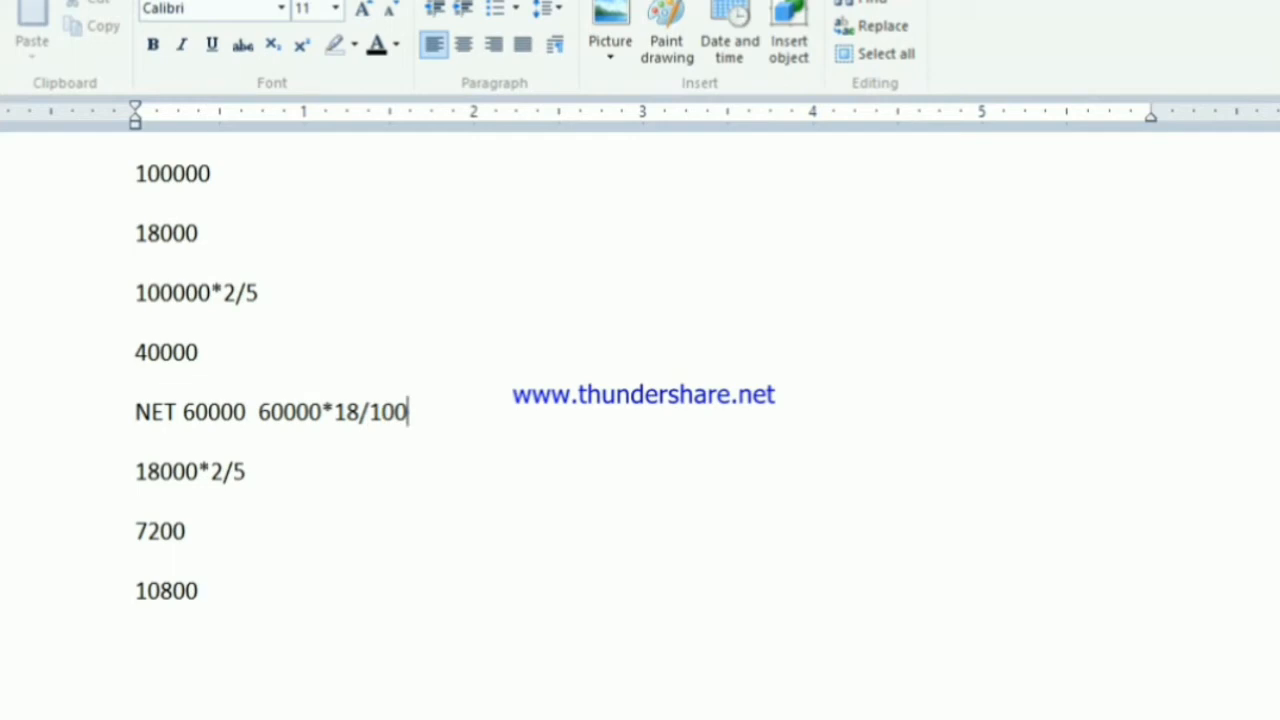
pyautogui.press('Tab')
pyautogui.write('10800')
pyautogui.press('Return')
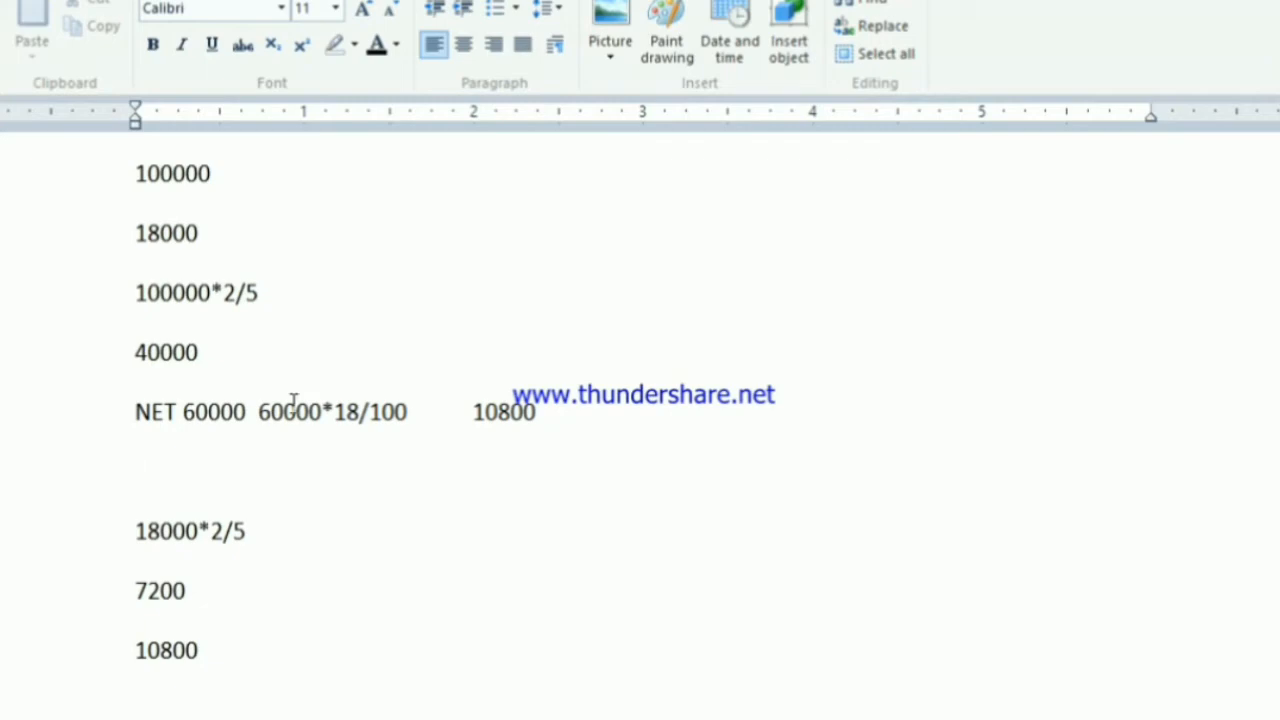
# Step: Switch to Tally and, from a new sales voucher, create a party ledger MK TRADERS under Sundry Debtors
pyautogui.hotkey('alt', 'Tab')
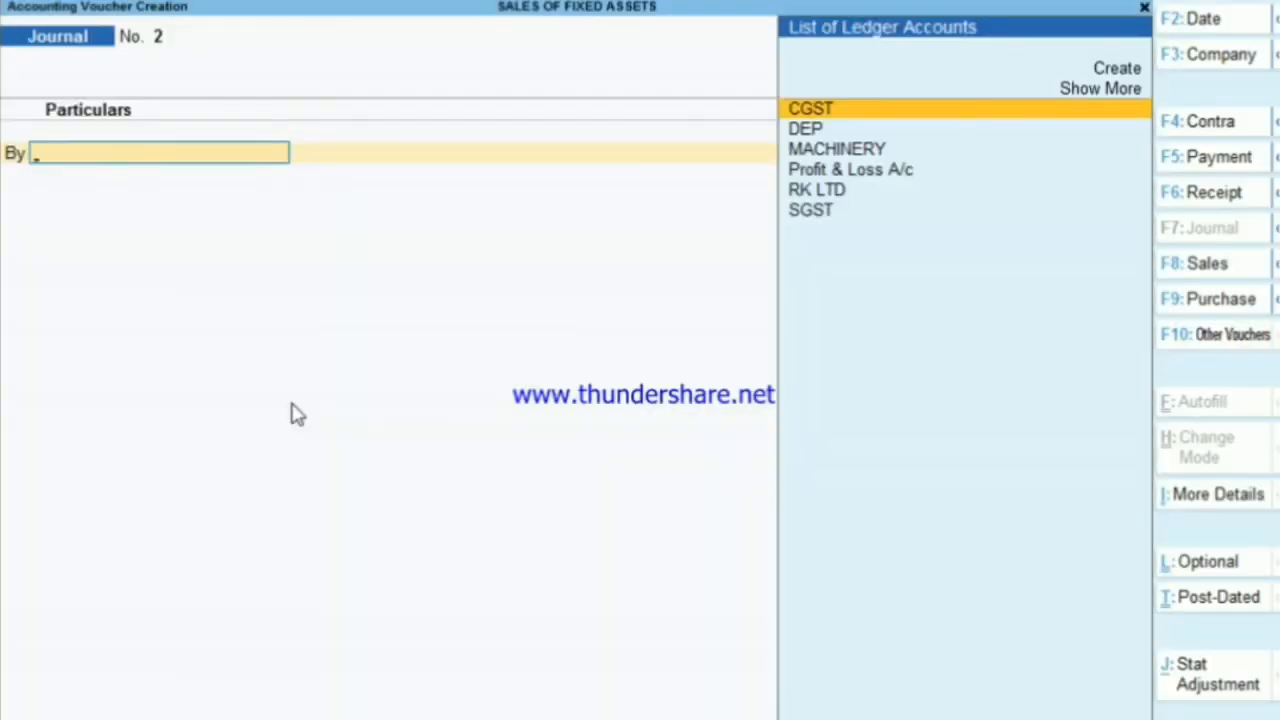
pyautogui.press('F8')
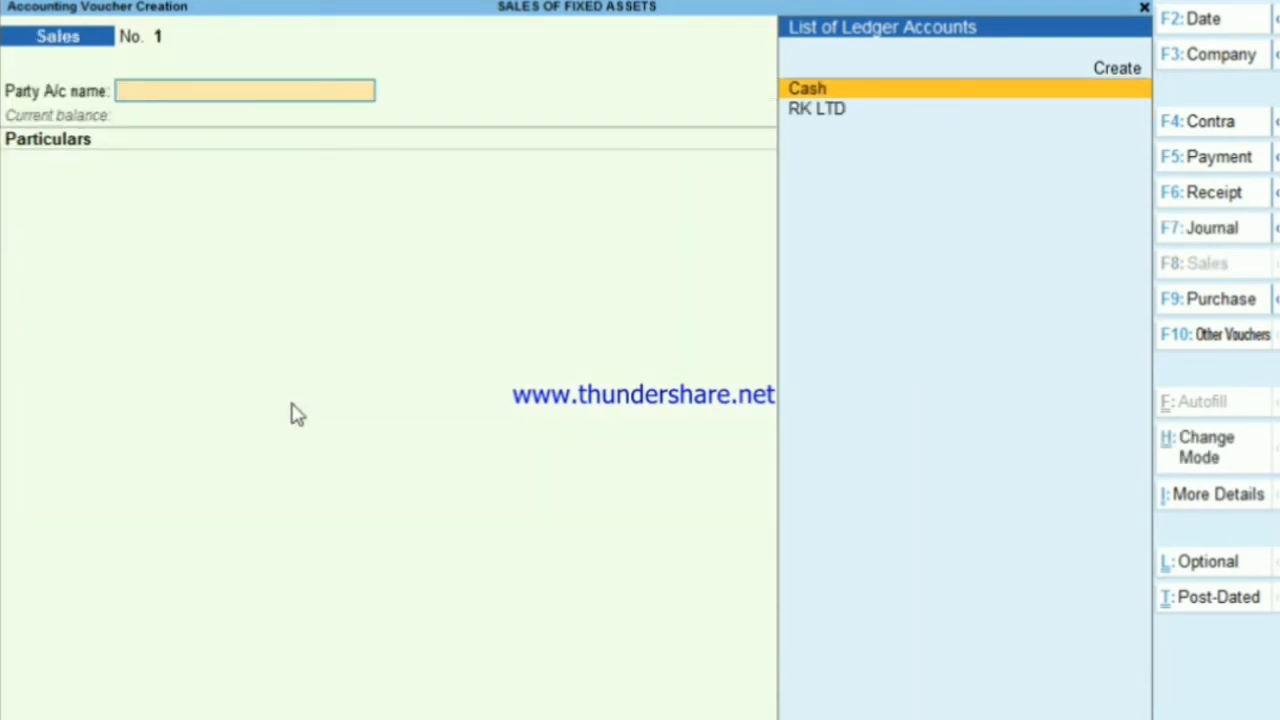
pyautogui.hotkey('alt', 'c')
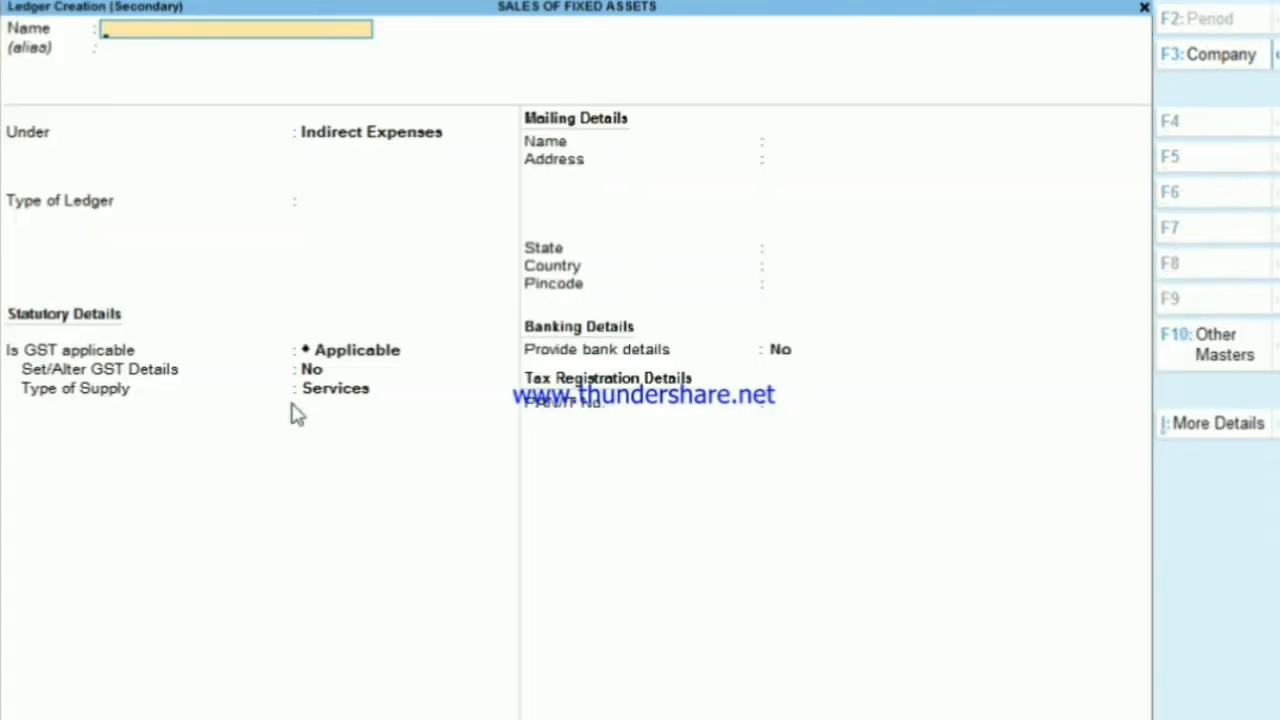
pyautogui.write('MK TRADERS')
pyautogui.press('Return')
pyautogui.press('Return')
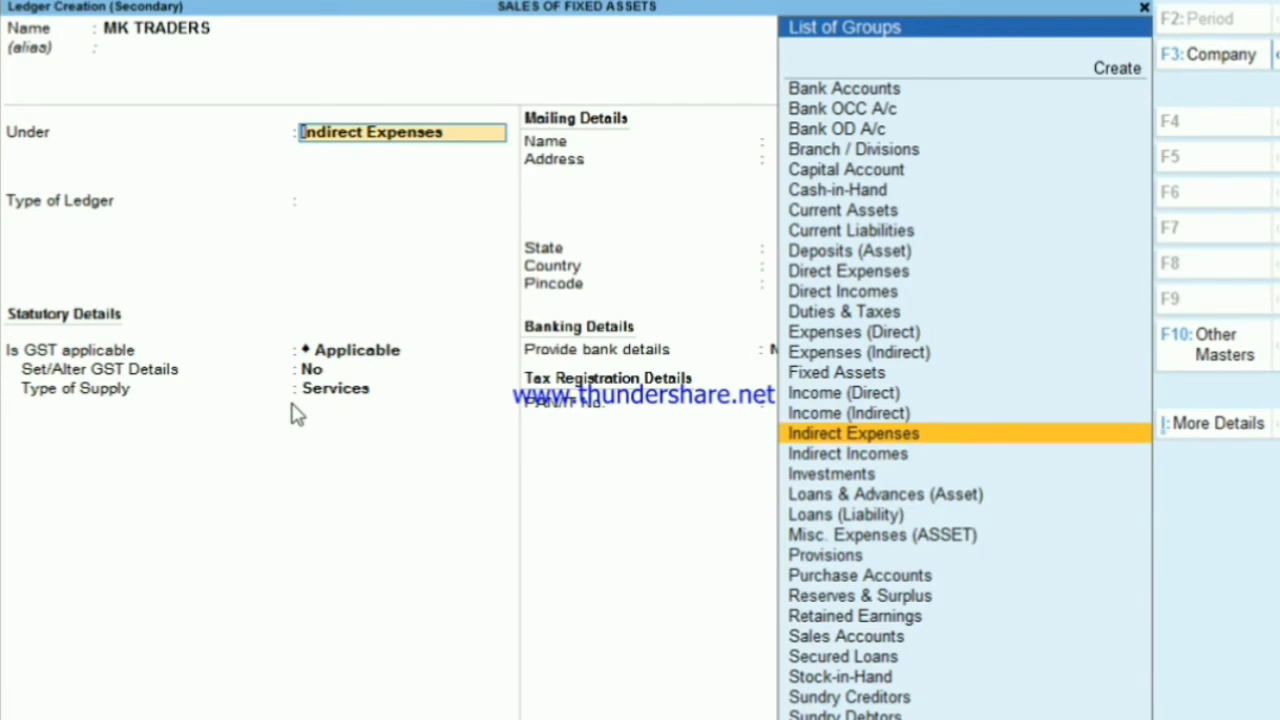
pyautogui.write('SU')
pyautogui.press('Down')
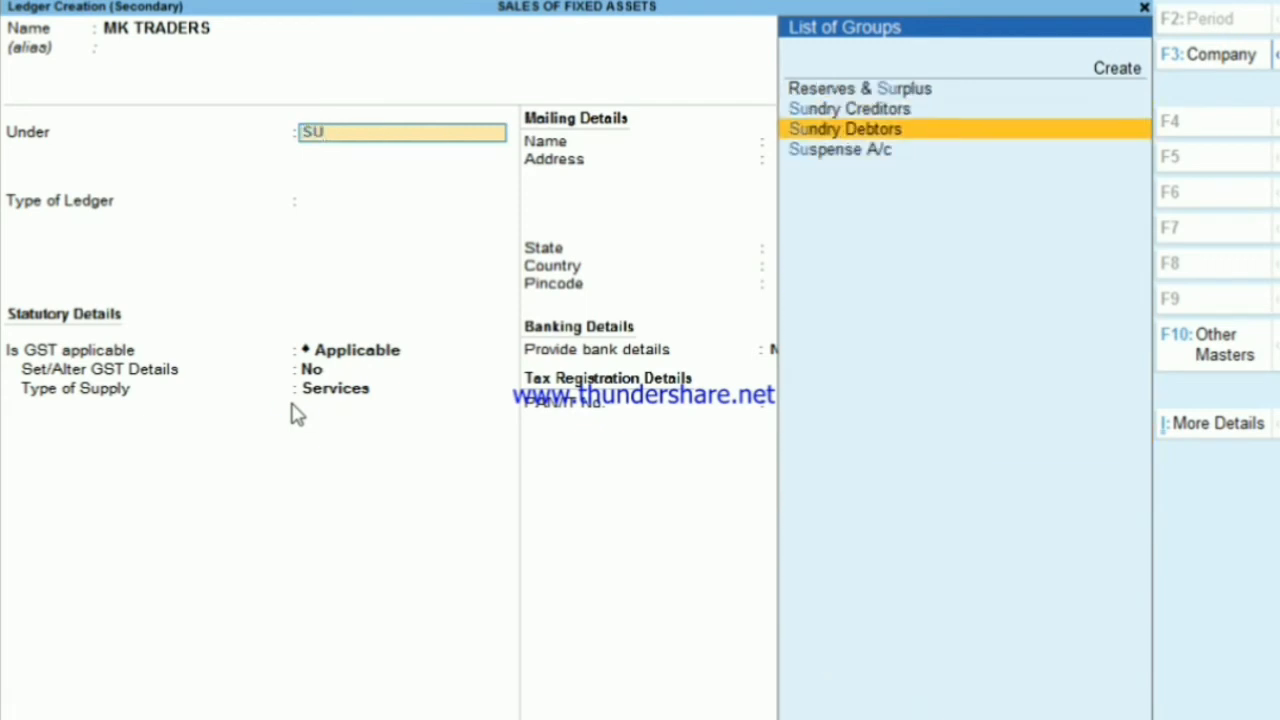
pyautogui.press('Return')
pyautogui.press('Return')
pyautogui.press('Return')
pyautogui.press('Return')
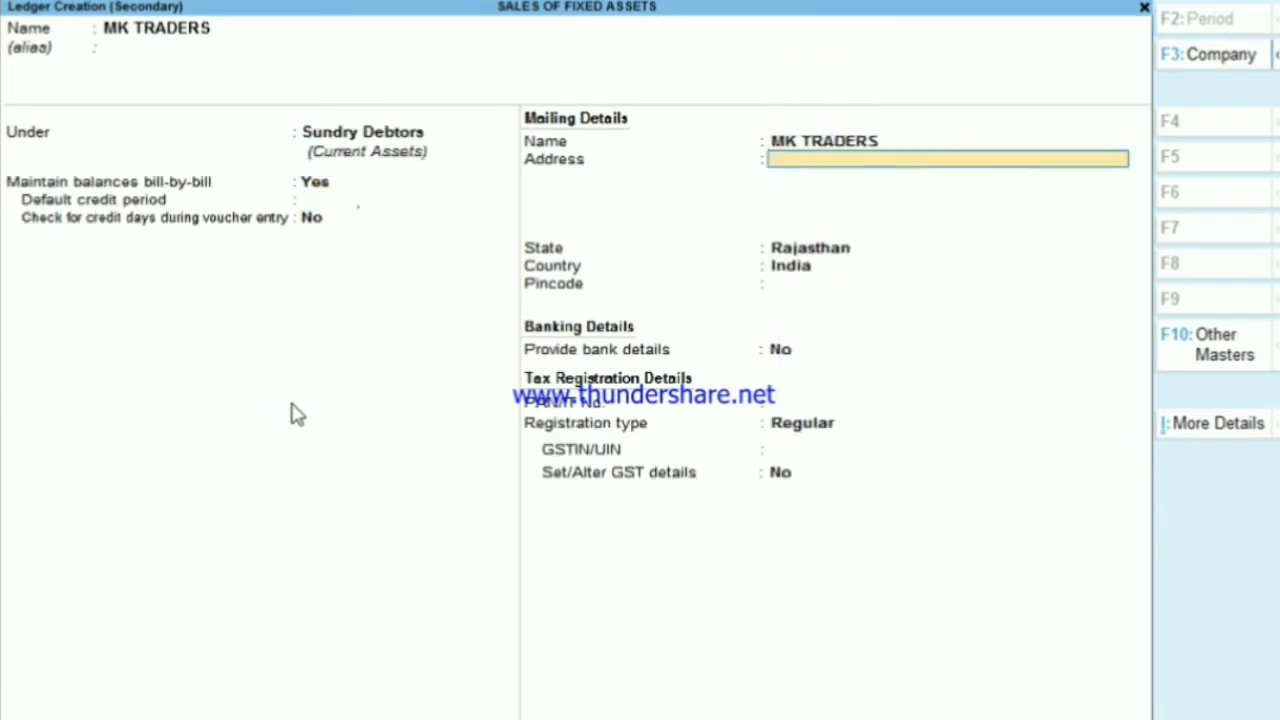
# Step: Keep the ledger's default mailing and bank details, set its registration type to Consumer, and save it
pyautogui.press('Return')
pyautogui.press('Return')
pyautogui.press('Return')
pyautogui.press('Return')
pyautogui.press('Return')
pyautogui.press('Up')
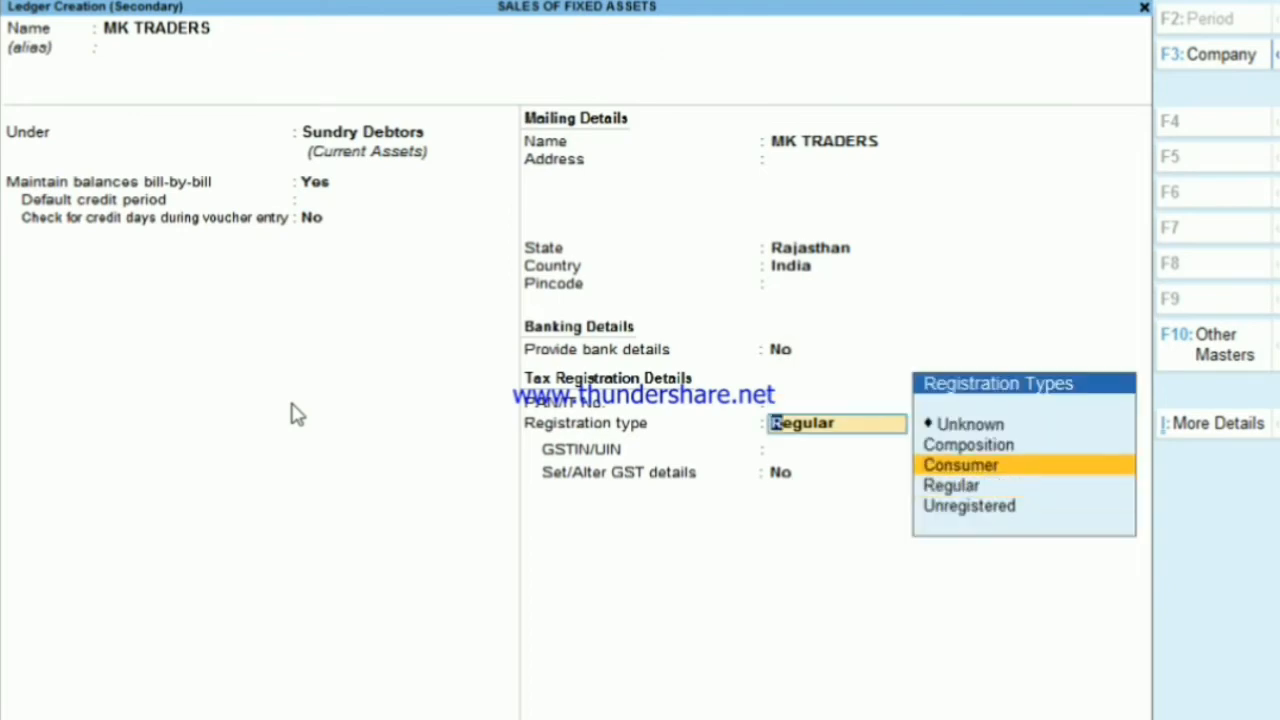
pyautogui.press('Return')
pyautogui.press('Return')
pyautogui.press('Return')
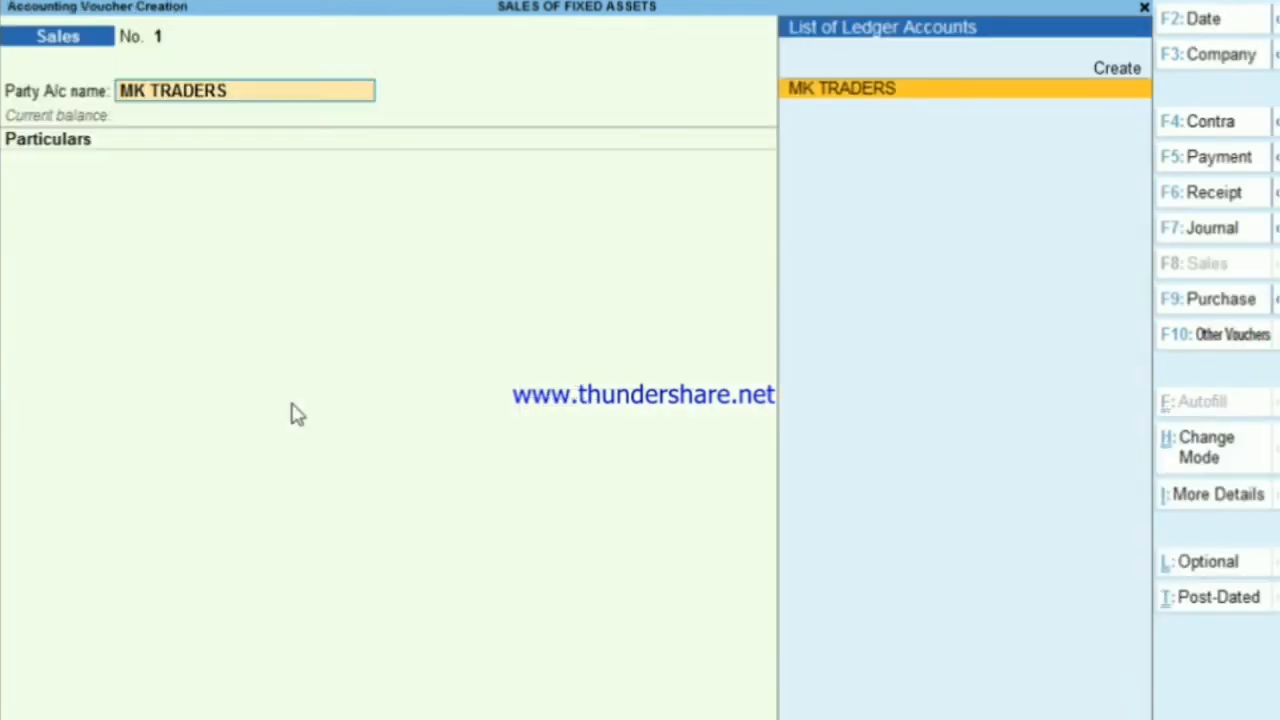
# Step: Use MK TRADERS as the sales voucher's party, leaving the dispatch details blank and accepting the default party details
pyautogui.press('Return')
pyautogui.press('Return')
pyautogui.press('Return')
pyautogui.press('Return')
pyautogui.press('Return')
pyautogui.press('Return')
pyautogui.press('Return')
pyautogui.press('Return')
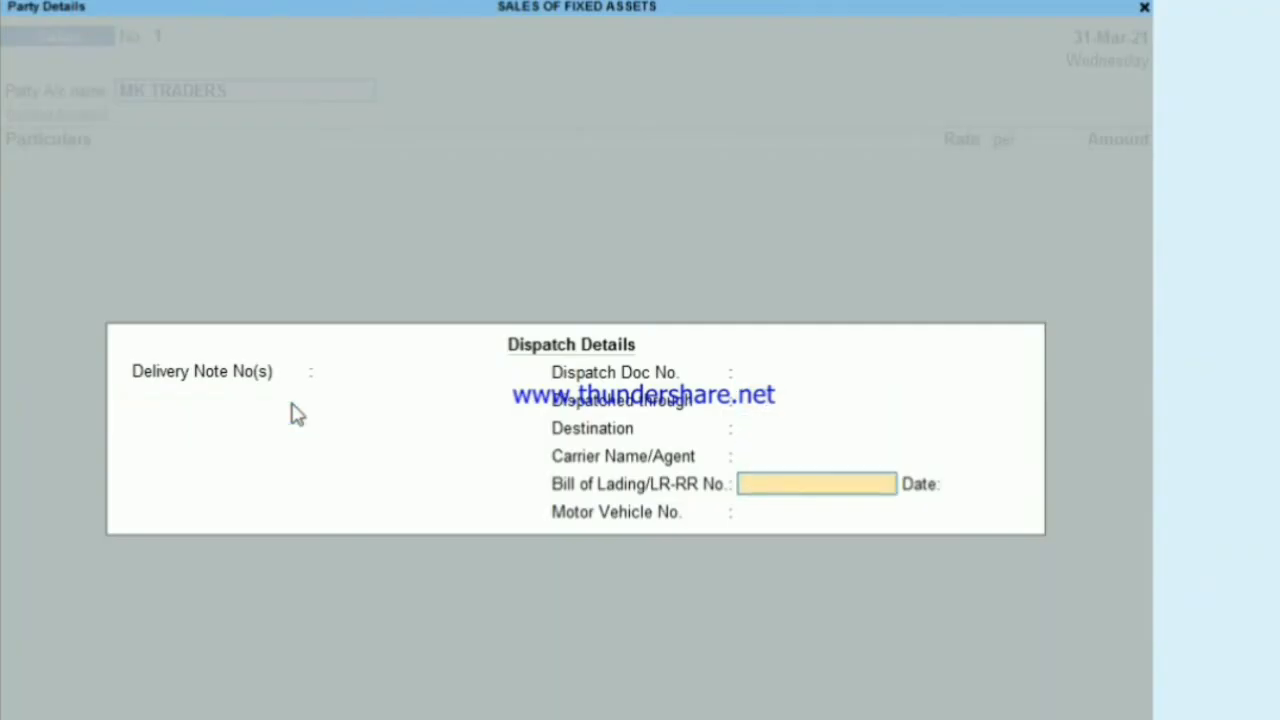
pyautogui.press('Return')
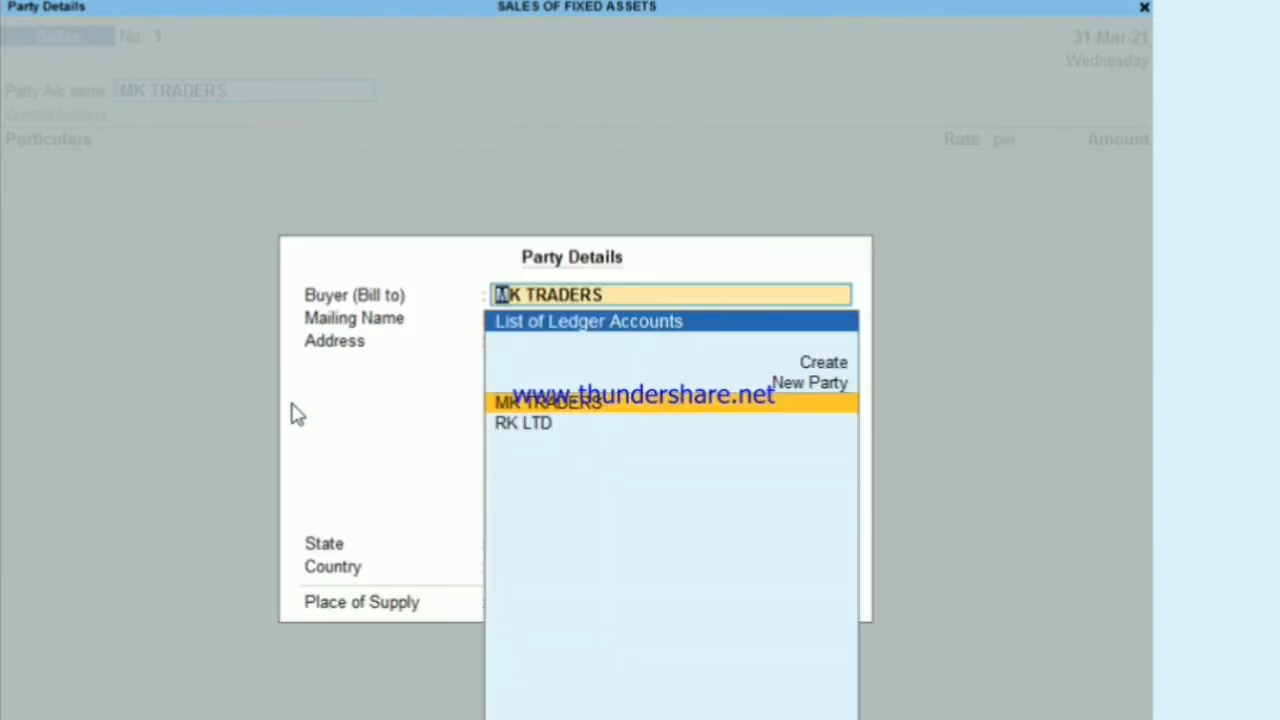
pyautogui.press('Return')
pyautogui.press('Return')
pyautogui.press('Return')
pyautogui.press('Return')
pyautogui.press('Return')
pyautogui.press('Return')
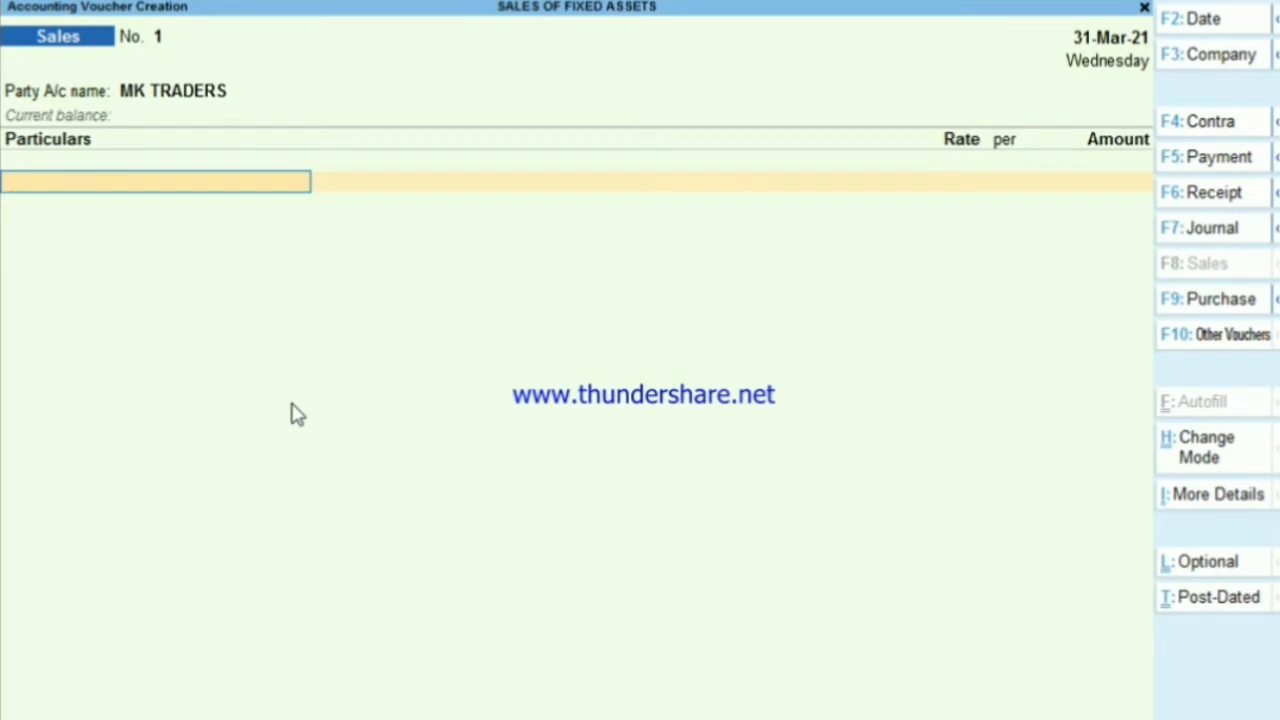
# Step: Choose Accounting Invoice as the sales voucher's mode
pyautogui.hotkey('ctrl', 'h')
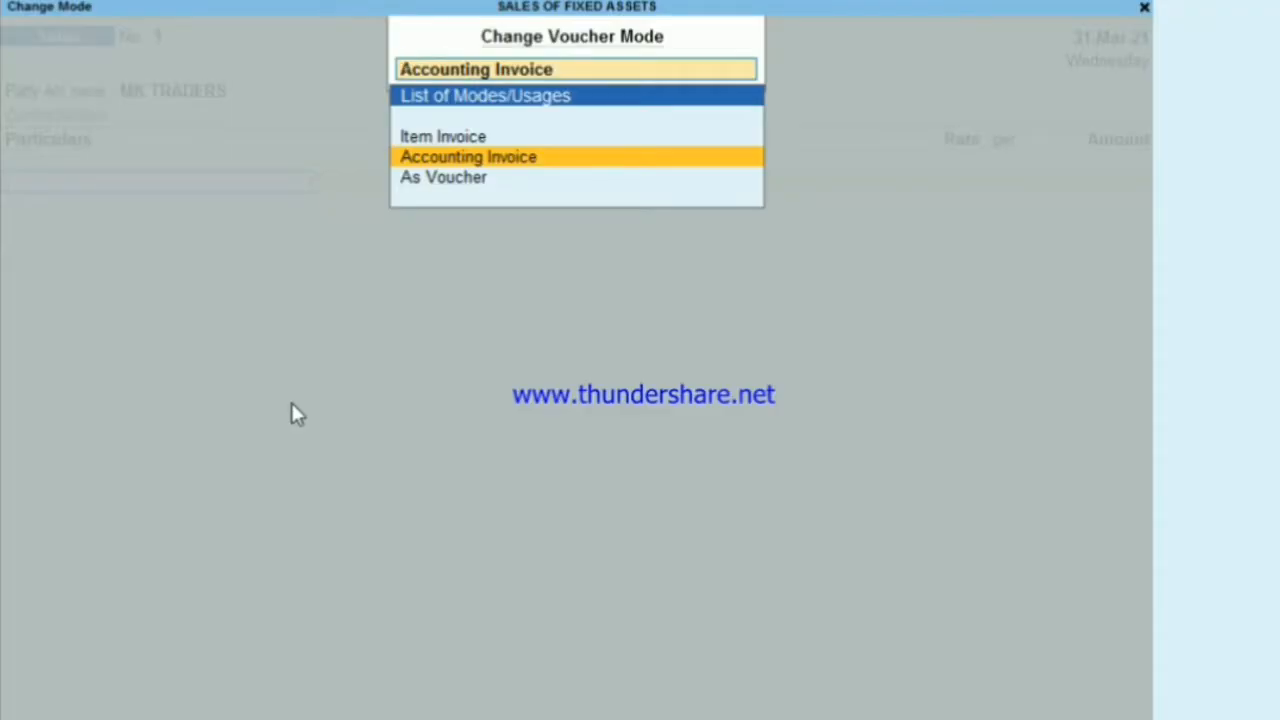
pyautogui.press('Return')
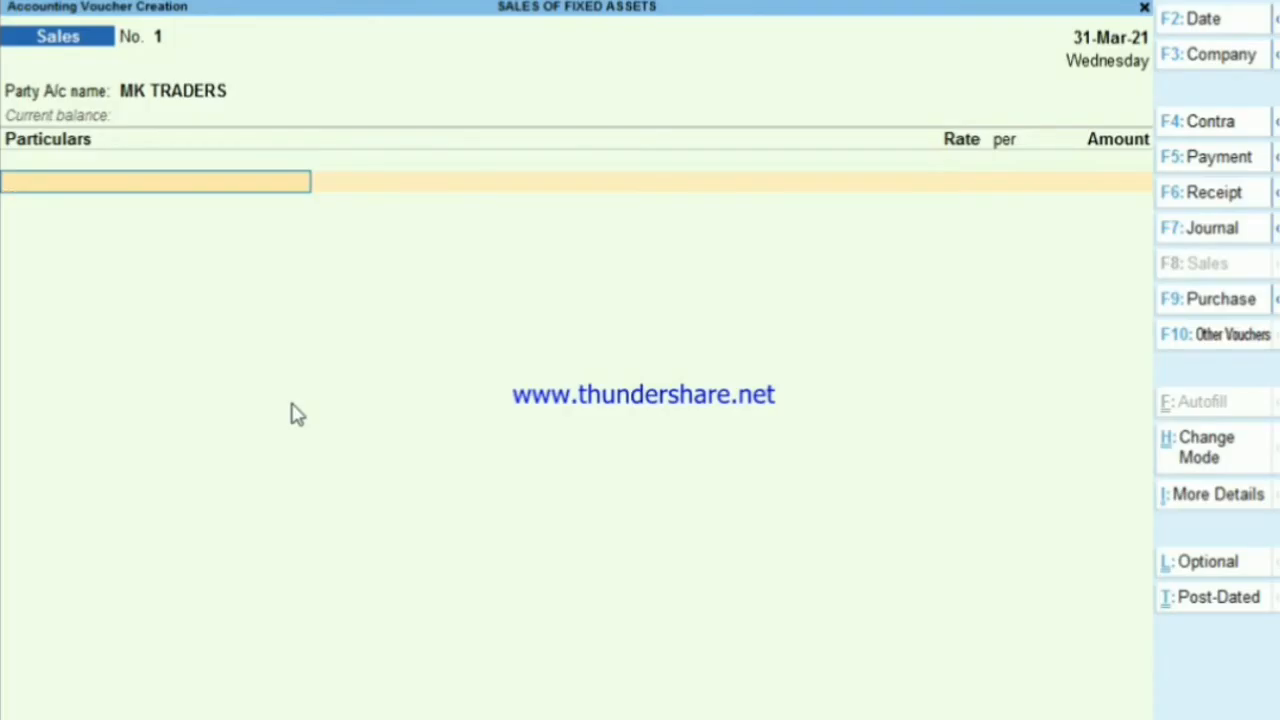
pyautogui.press('ctrl')
# Step: Start a new ledger named SALES OF MACHINERY and place it under Sales Accounts
pyautogui.hotkey('alt', 'c')
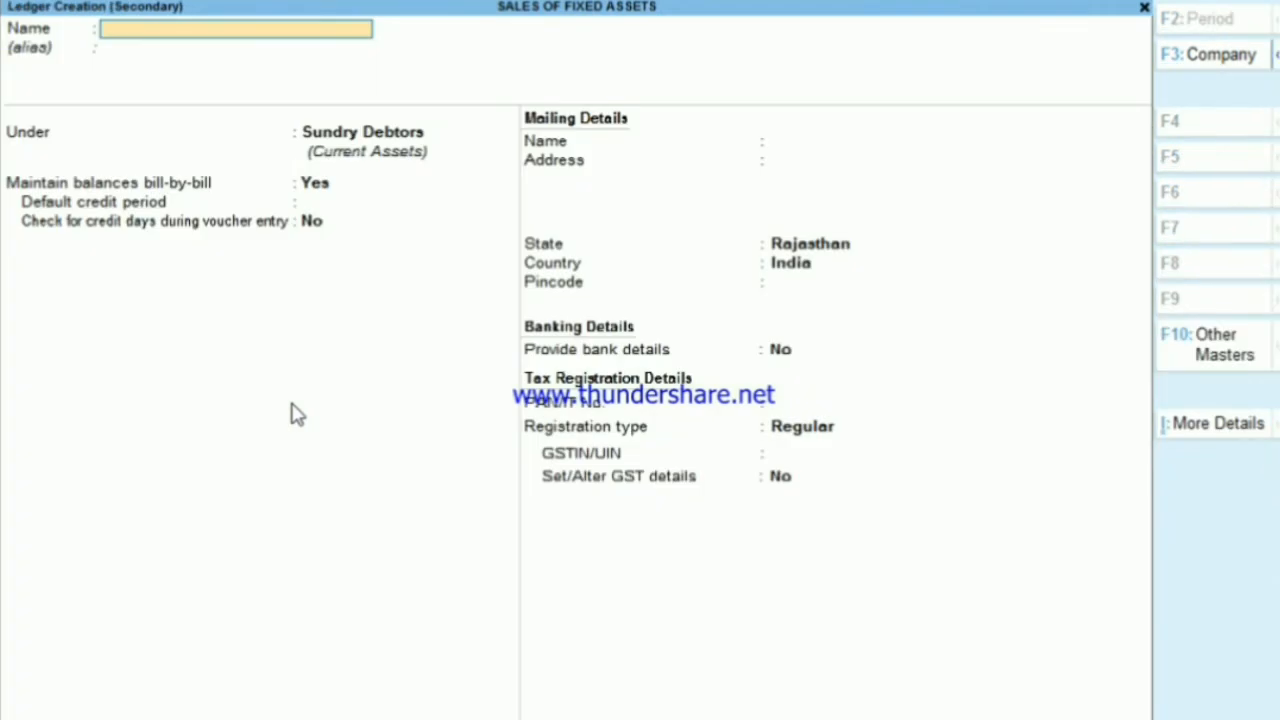
pyautogui.write('SALES OF MA')
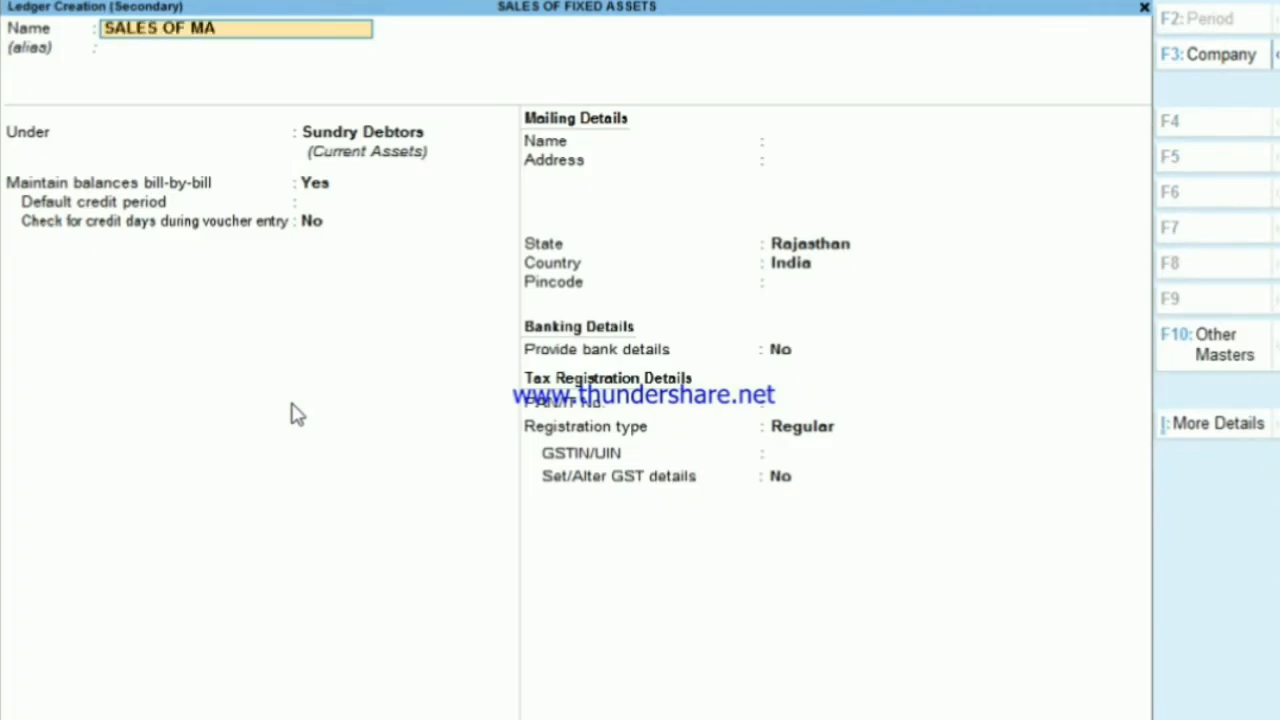
pyautogui.write('CHINERY')
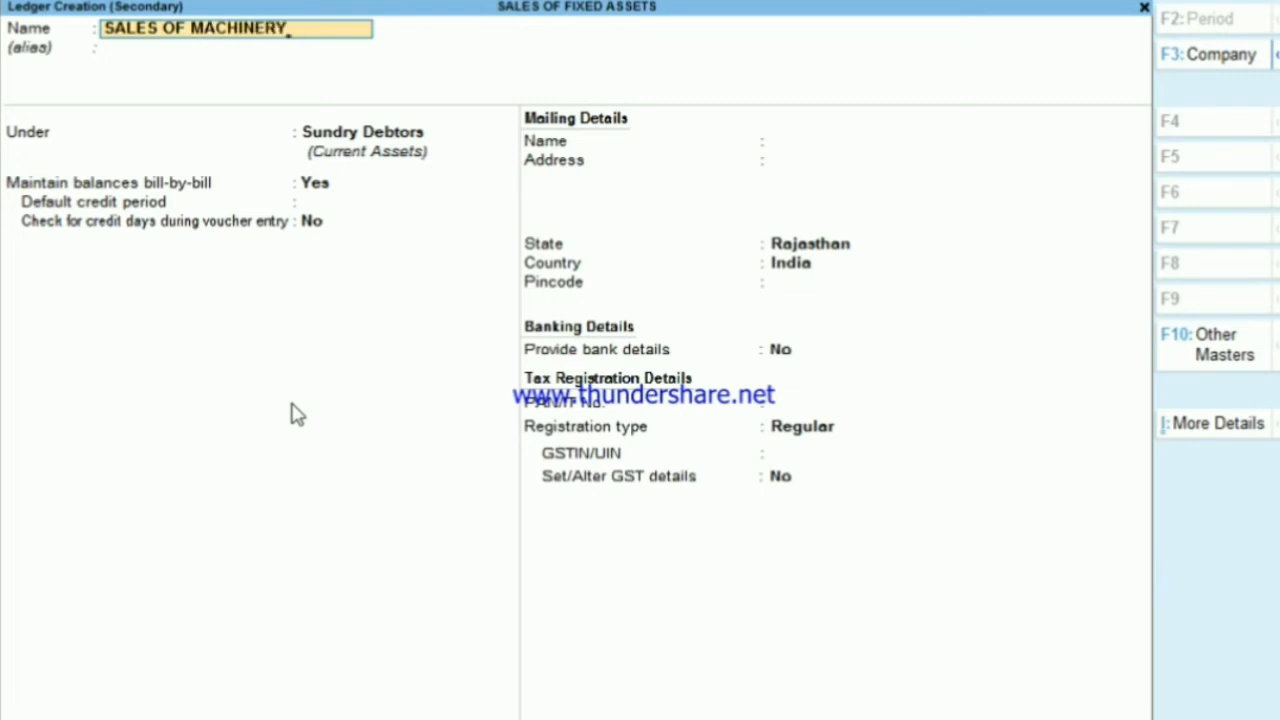
pyautogui.press('Return')
pyautogui.press('Return')
pyautogui.write('SA')
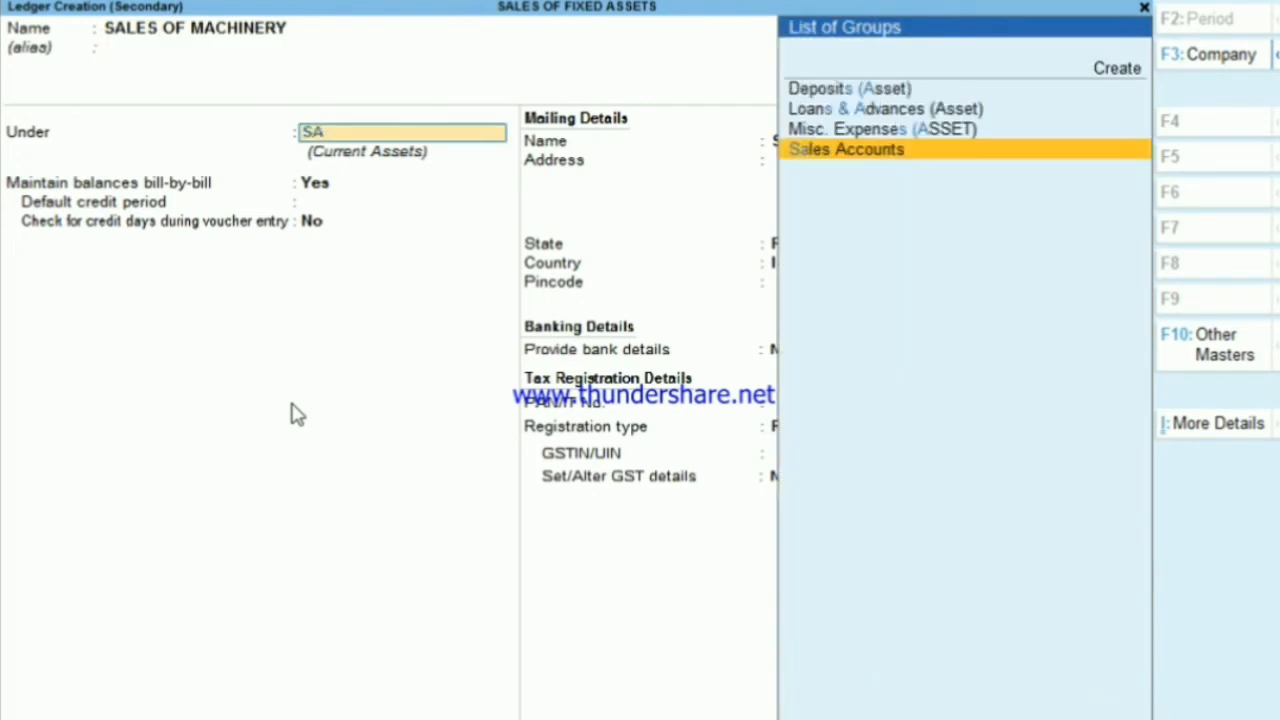
pyautogui.press('Return')
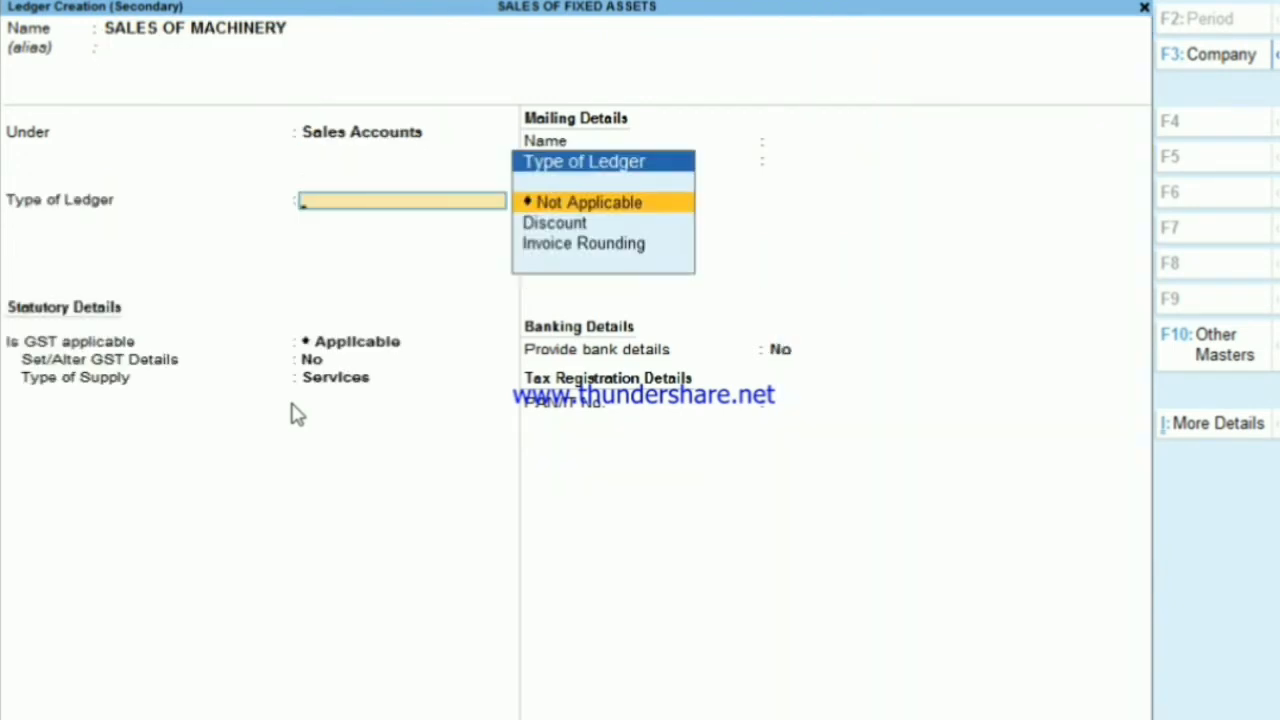
# Step: Keep the ledger type Not Applicable and define its GST details as Sales Taxable with 18% integrated tax
pyautogui.press('Return')
pyautogui.press('Return')
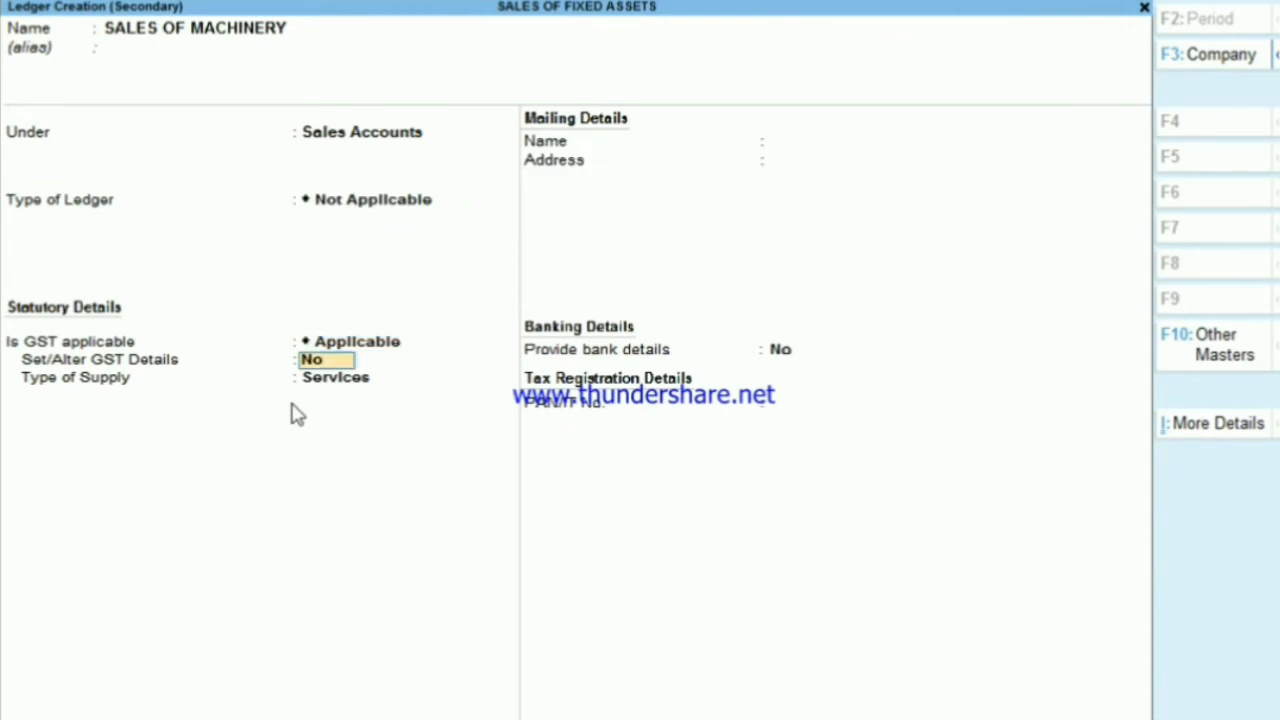
pyautogui.write('y')
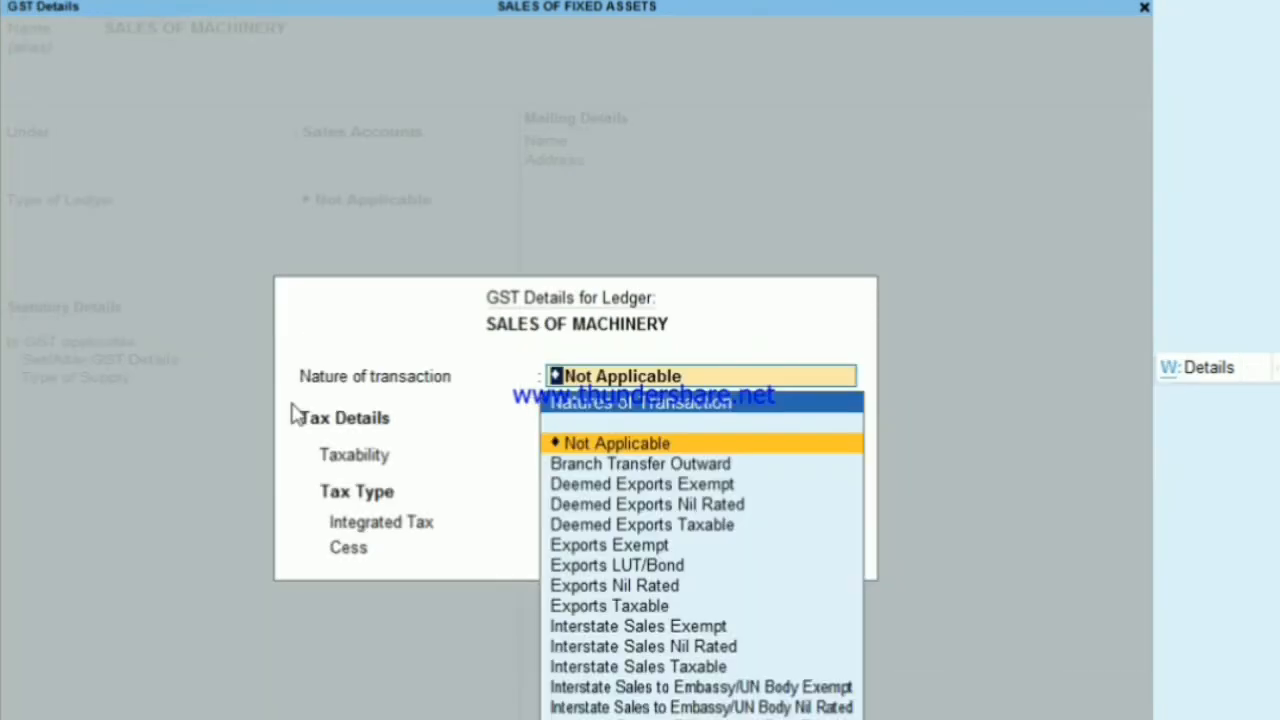
pyautogui.write('SAL')
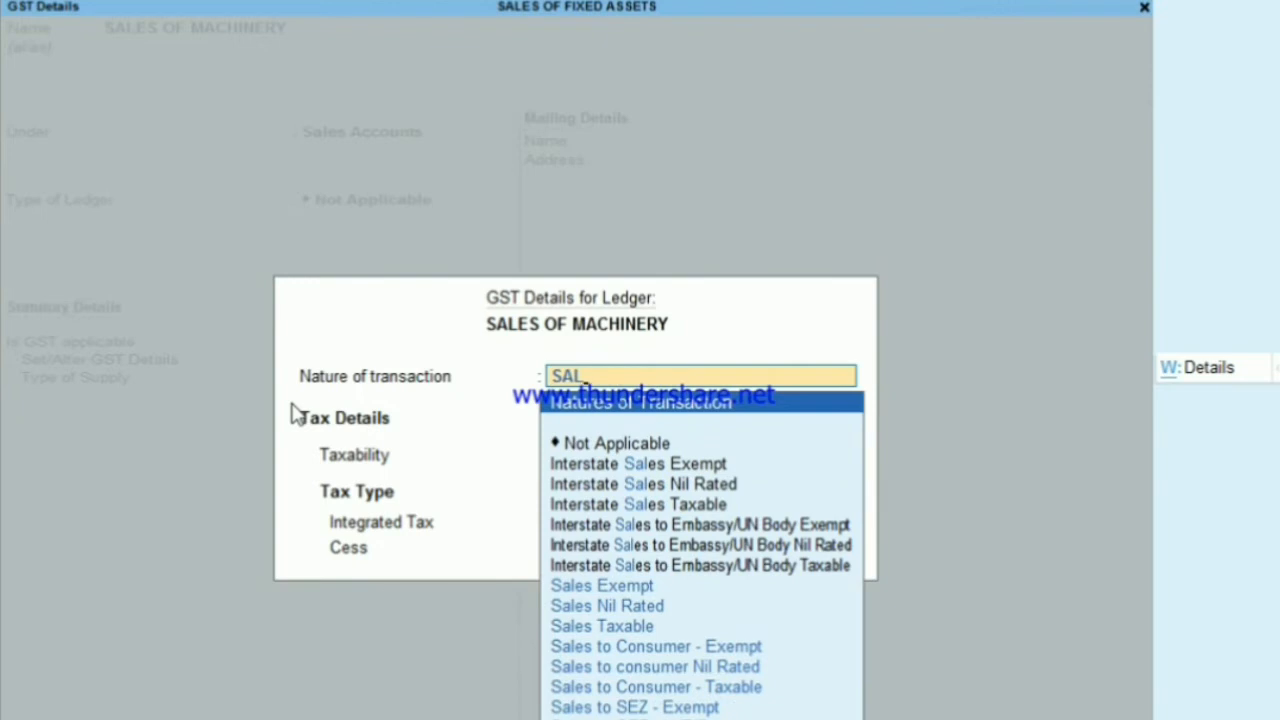
pyautogui.press('Down')
pyautogui.press('Down')
pyautogui.press('Down')
pyautogui.press('Return')
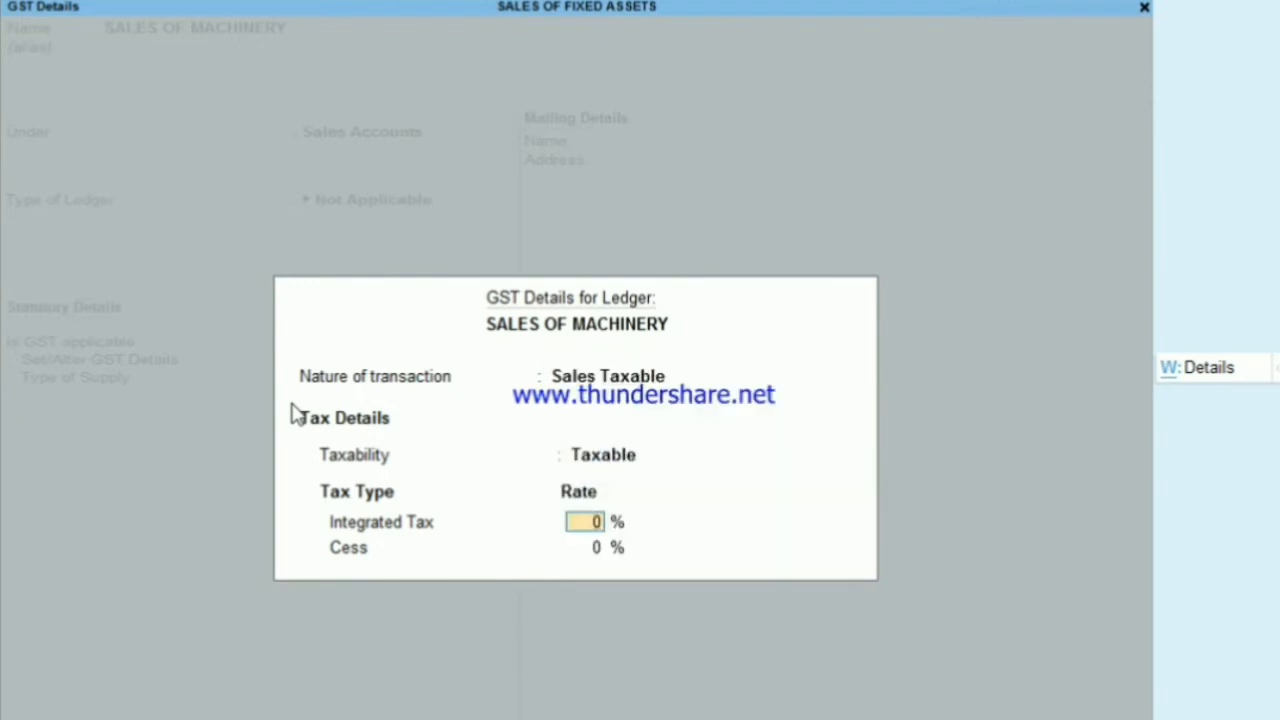
pyautogui.press('BackSpace')
pyautogui.write('18')
pyautogui.press('Return')
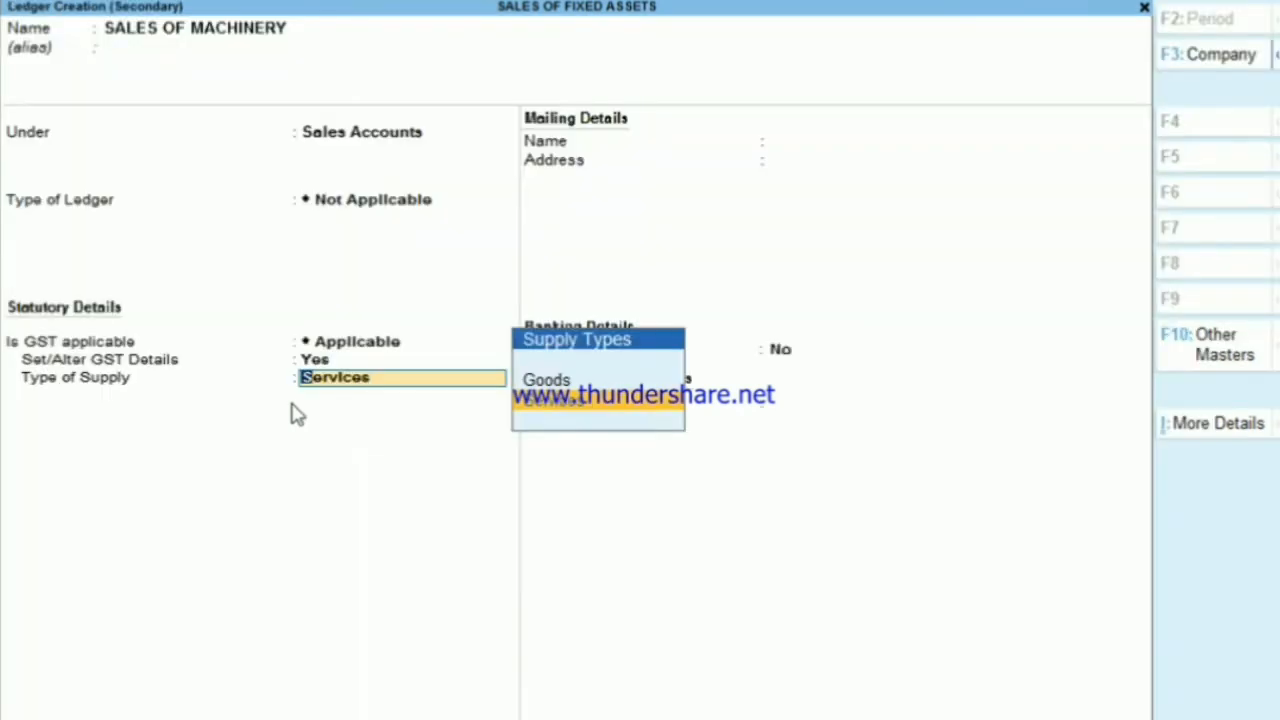
# Step: Set the machinery sales ledger's type of supply to Goods, provide no bank details, and save it
pyautogui.press('Up')
pyautogui.press('Return')
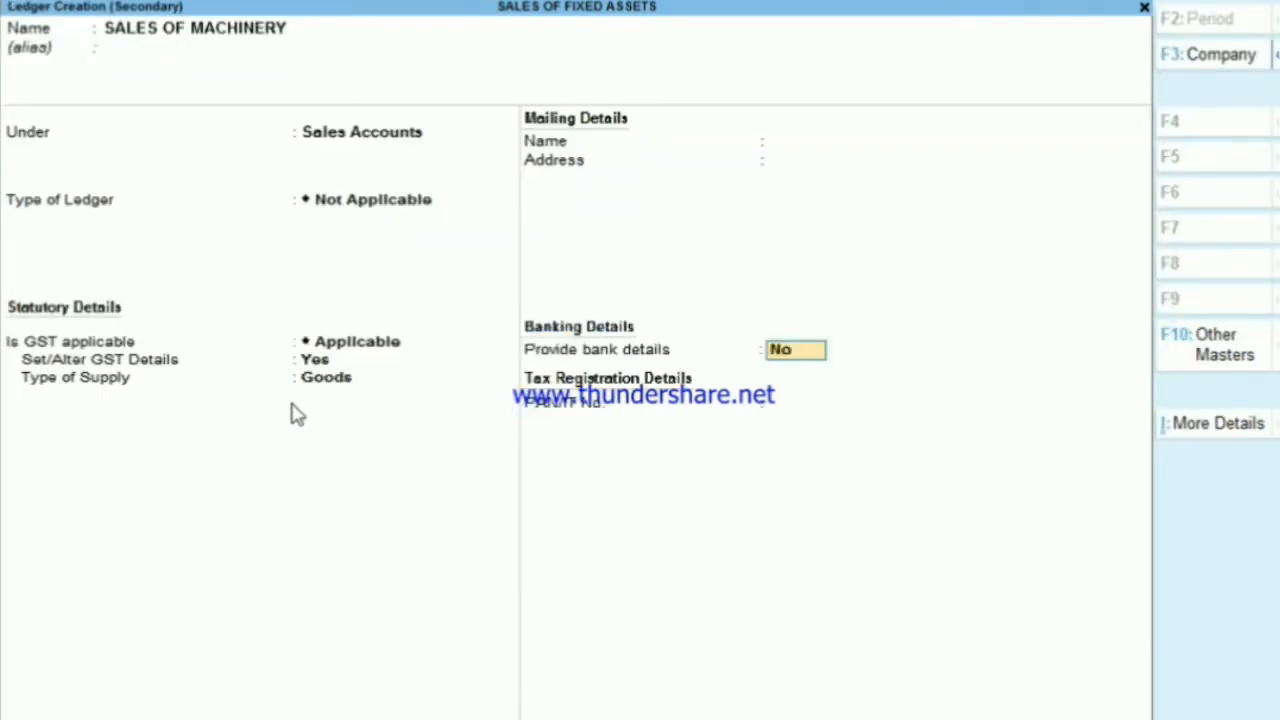
pyautogui.press('Return')
pyautogui.press('Return')
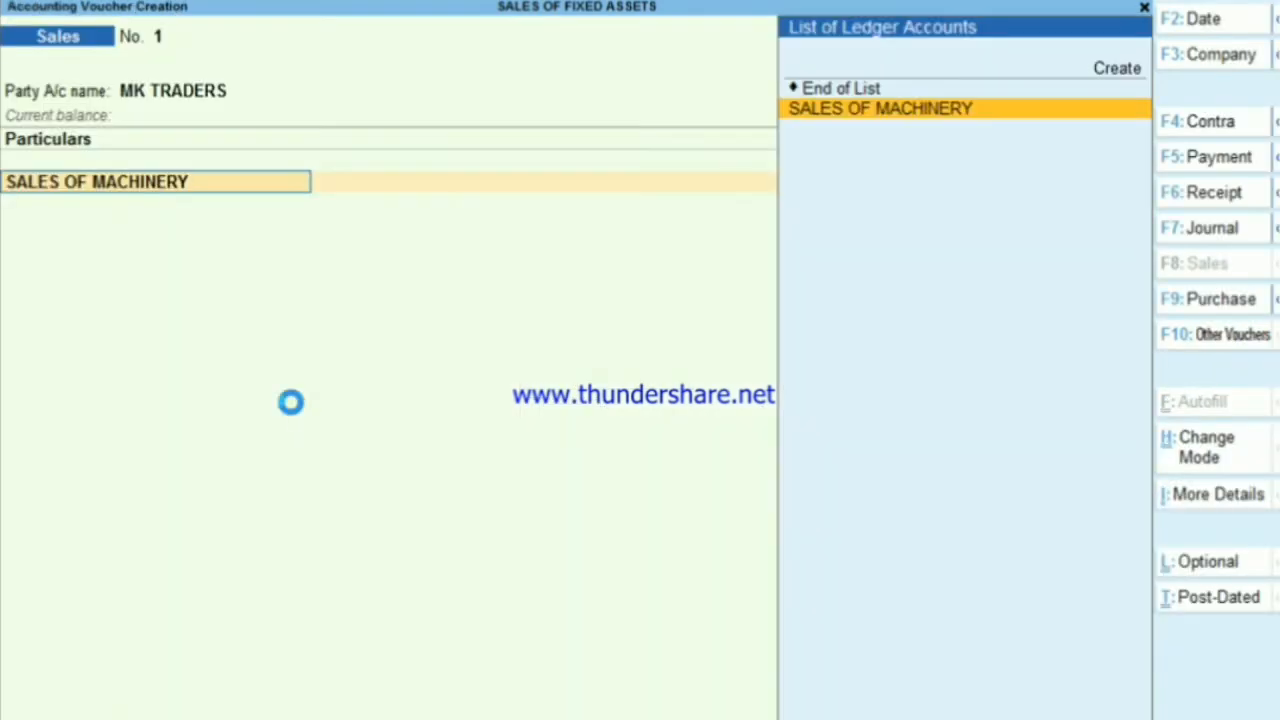
# Step: Add SALES OF MACHINERY to the sales voucher with a GST-inclusive amount of 80,000
pyautogui.press('Return')
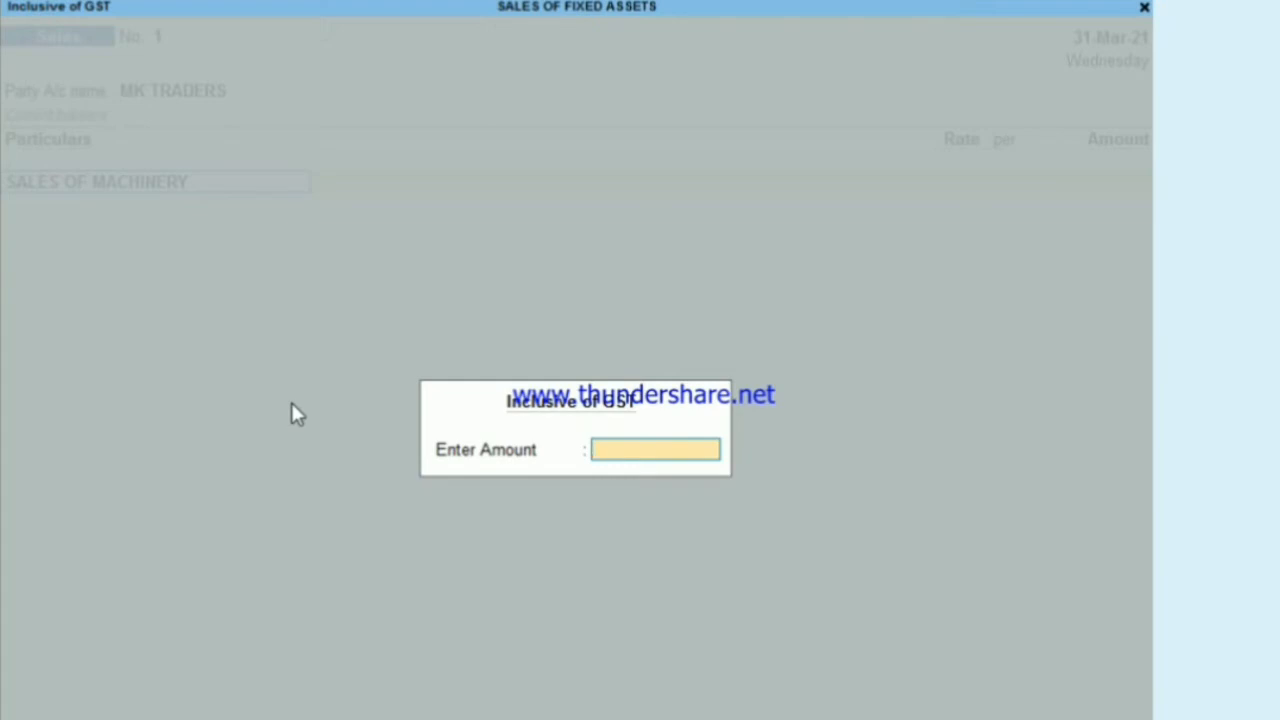
pyautogui.write('80000000')
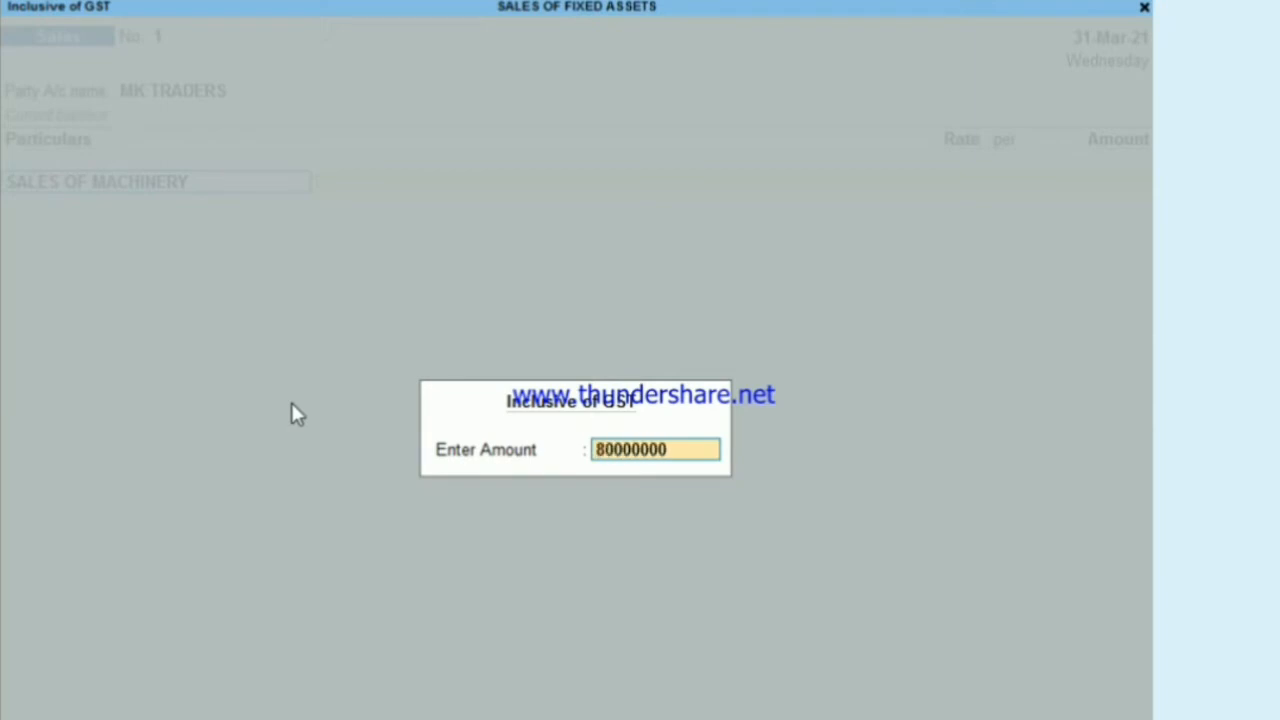
pyautogui.press('Return')
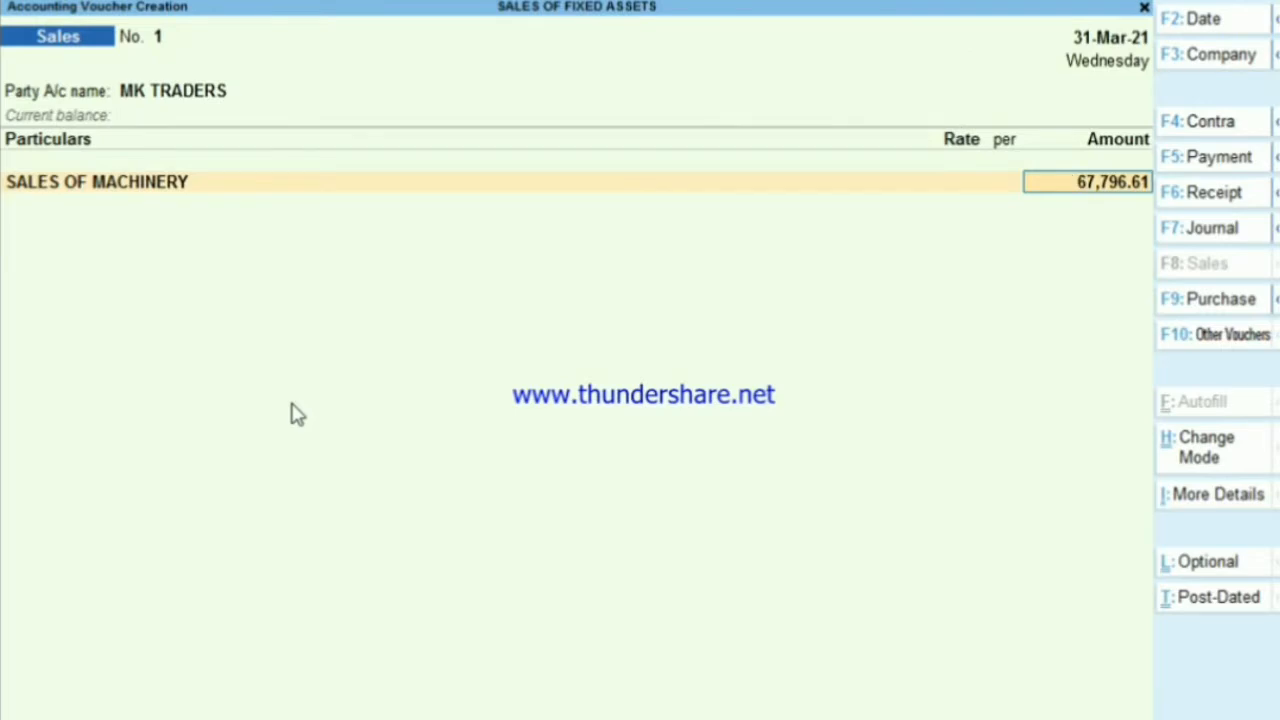
pyautogui.press('BackSpace')
pyautogui.press('Return')
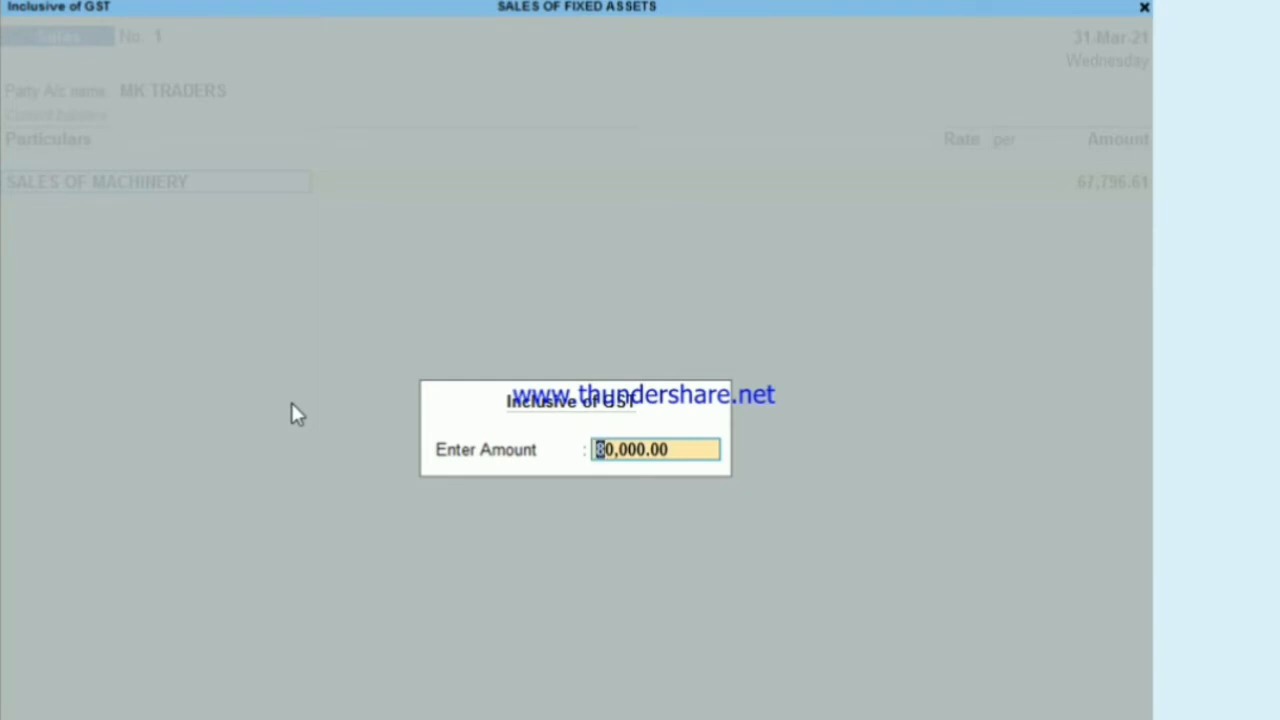
pyautogui.press('Return')
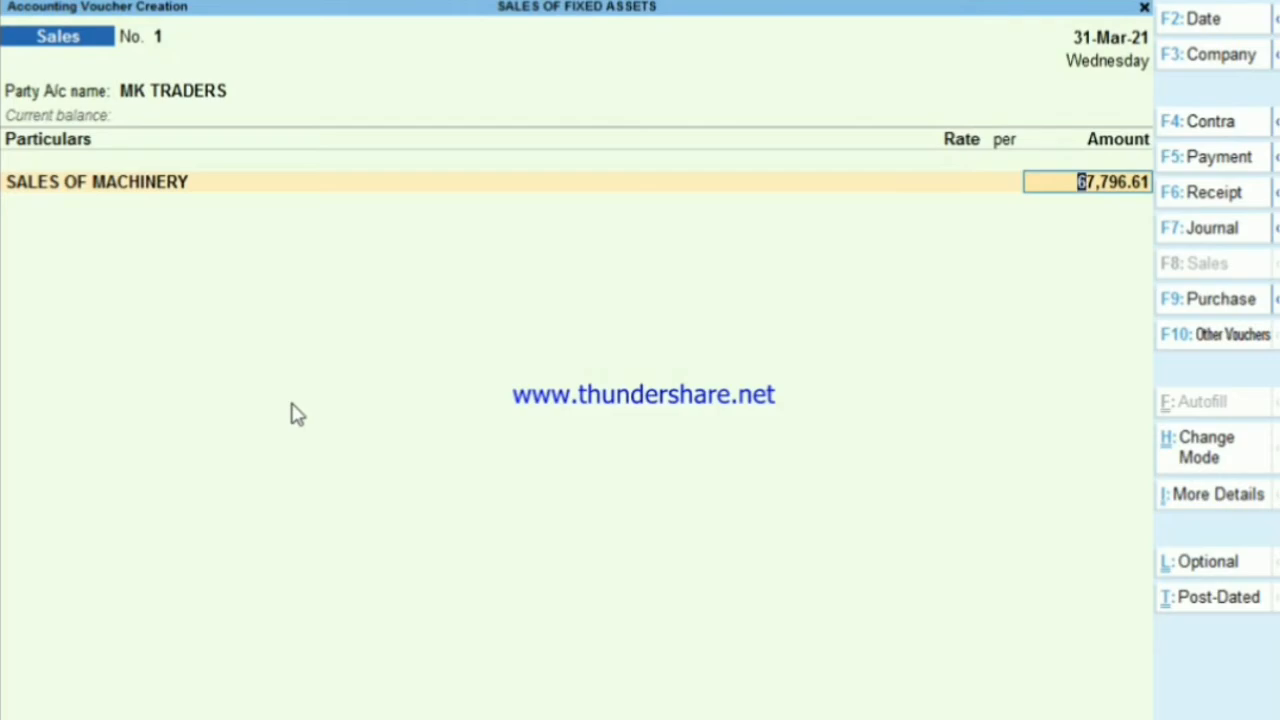
# Step: Examine the voucher configuration's GST option for providing amounts inclusive of tax for ledgers, keeping it at Yes
pyautogui.press('F12')
pyautogui.press('Down')
pyautogui.press('Down')
pyautogui.press('Down')
pyautogui.press('Down')
pyautogui.press('Down')
pyautogui.press('Down')
pyautogui.press('Down')
pyautogui.press('Down')
pyautogui.press('Down')
pyautogui.press('Down')
pyautogui.press('Down')
pyautogui.press('Down')
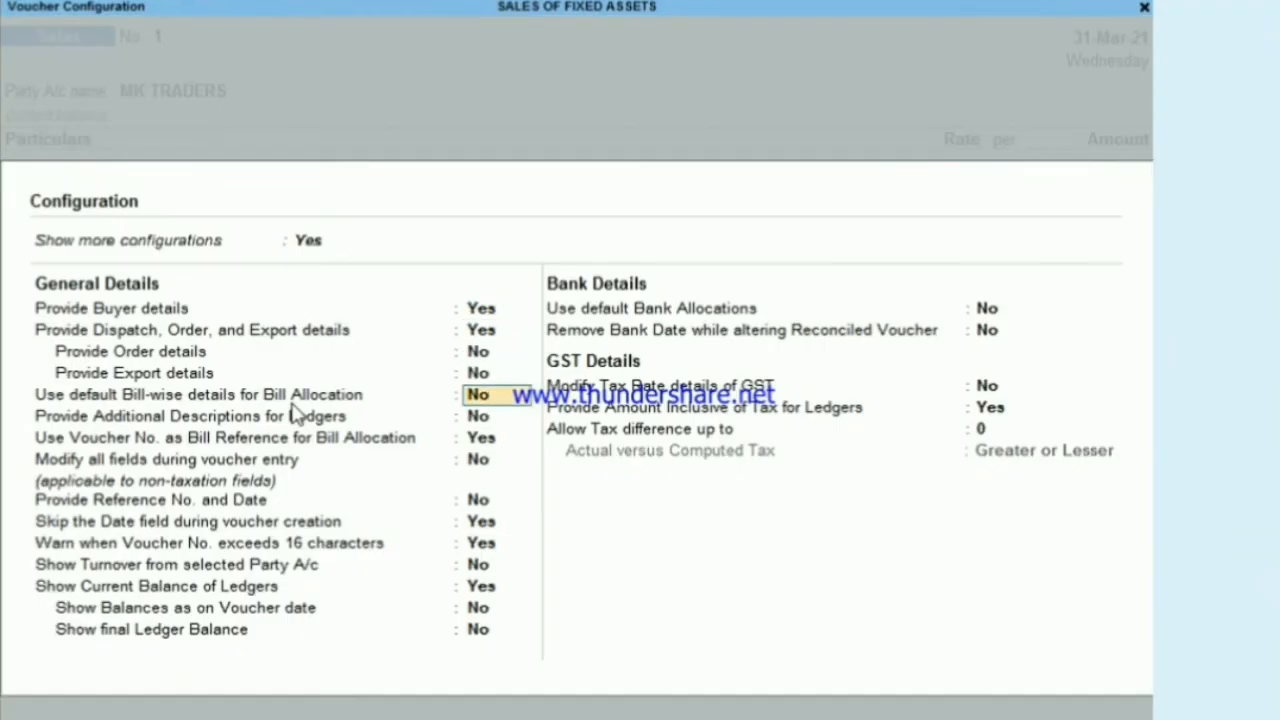
pyautogui.press('Down')
pyautogui.press('Down')
pyautogui.press('Down')
pyautogui.press('Down')
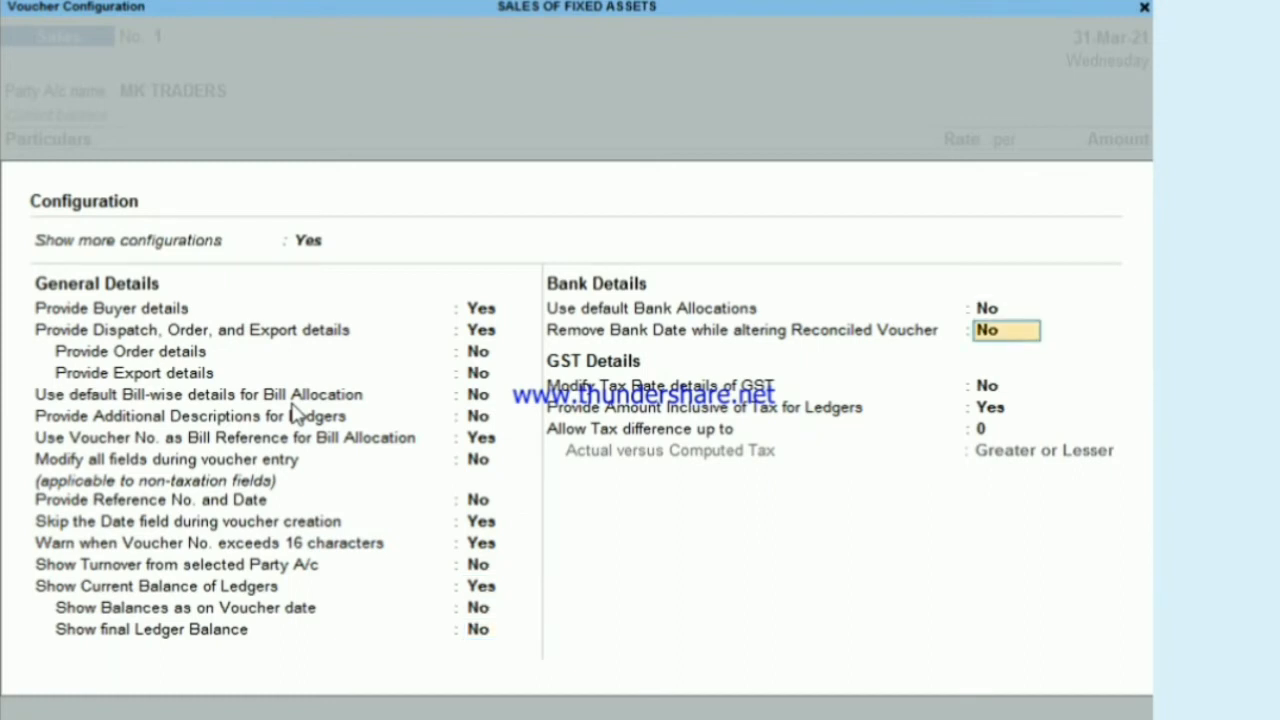
pyautogui.press('Down')
pyautogui.press('Down')
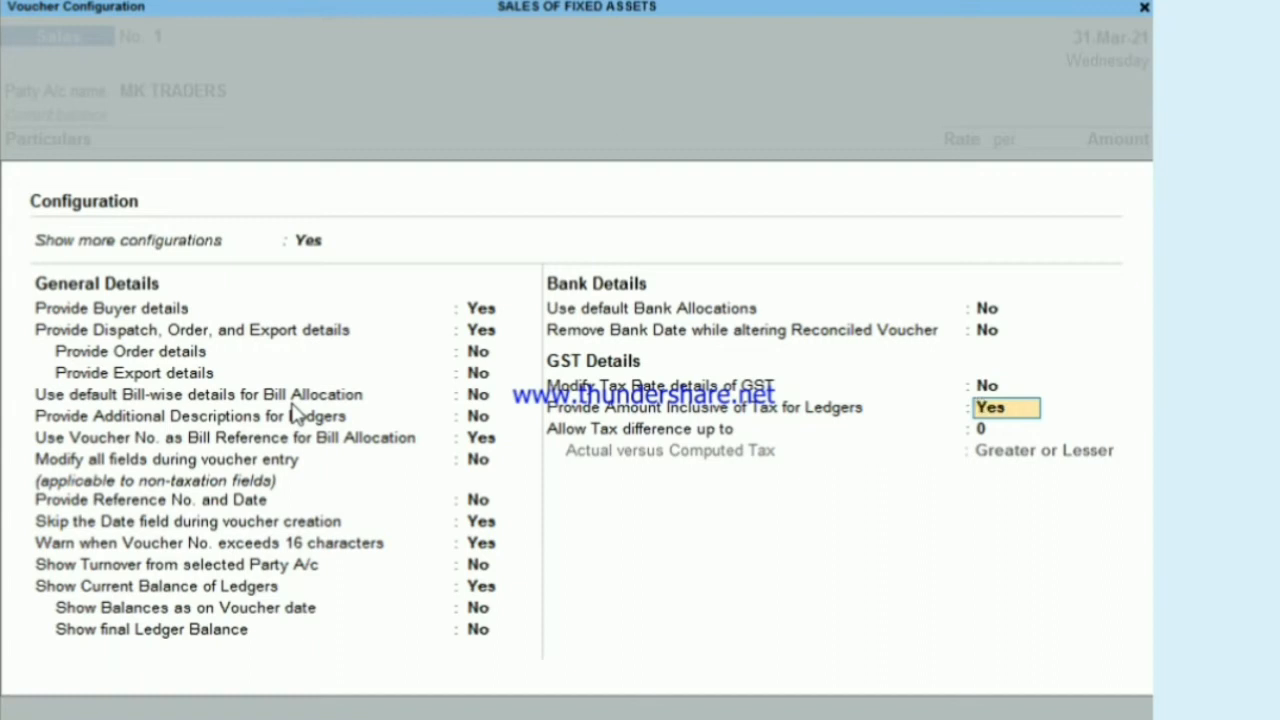
pyautogui.press('Return')
pyautogui.press('Return')
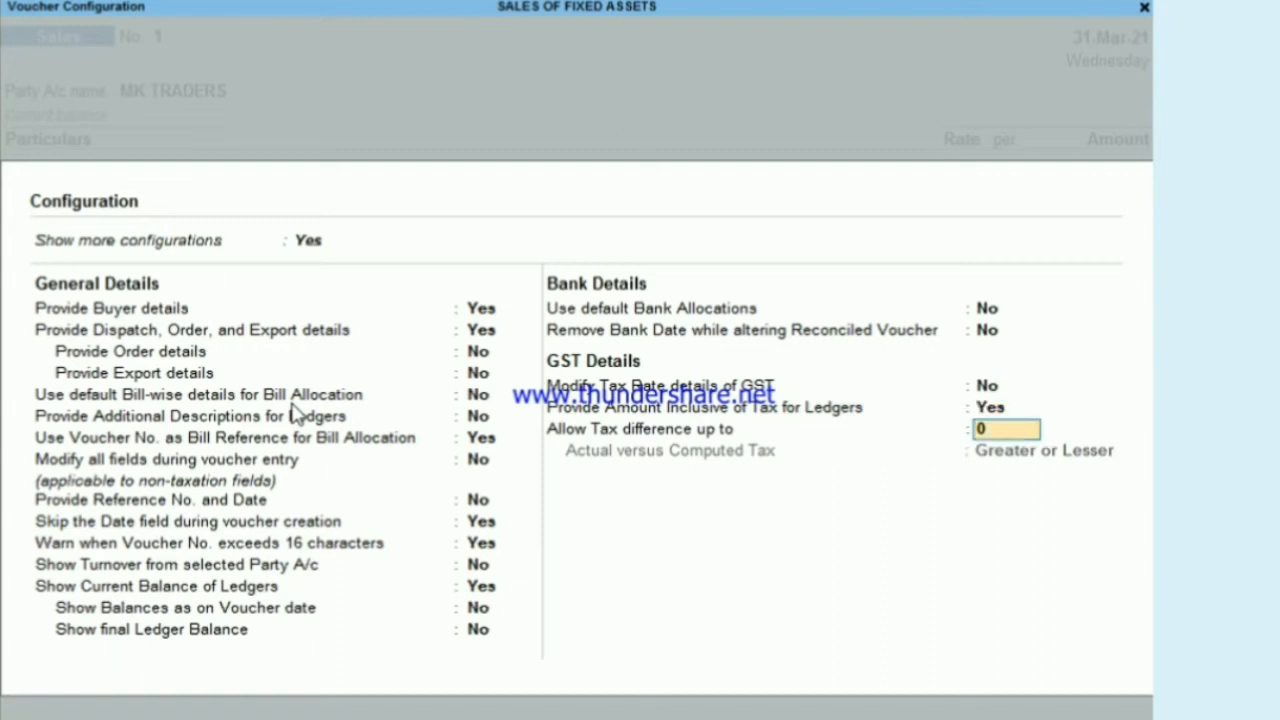
pyautogui.press('BackSpace')
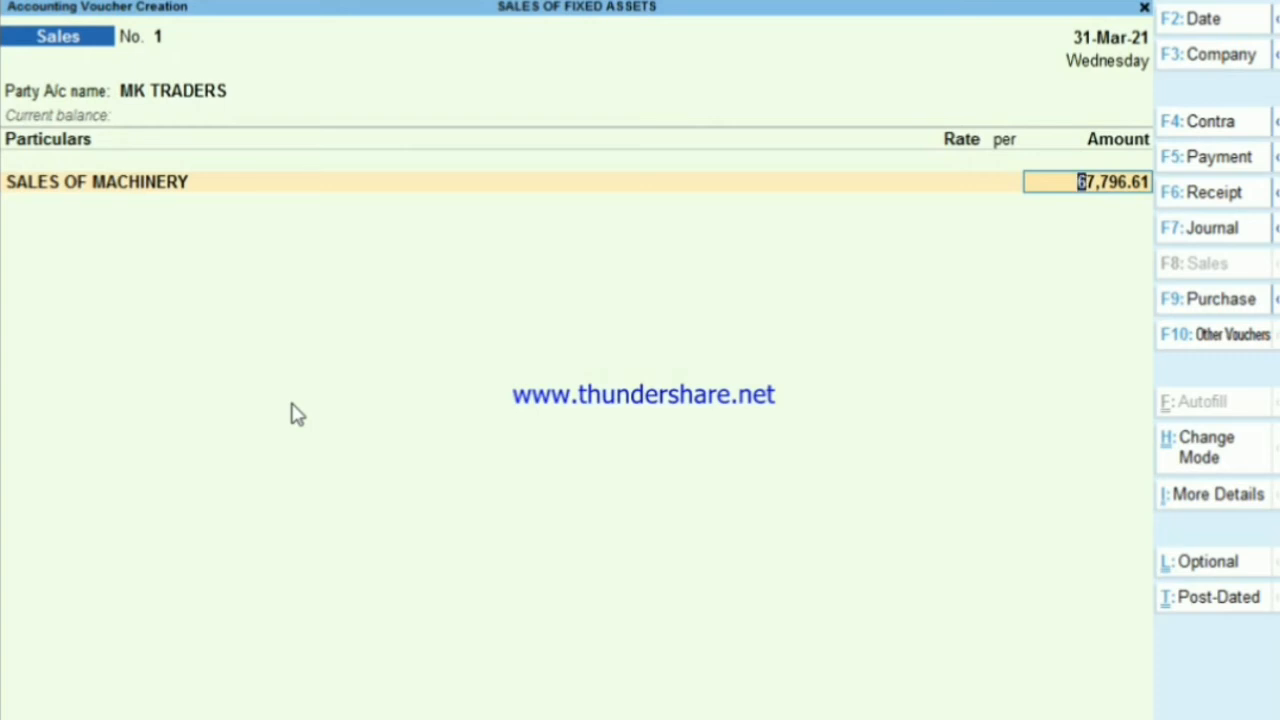
# Step: Accept the machinery sales amount and add the CGST and SGST ledgers with their computed amounts
pyautogui.press('Return')
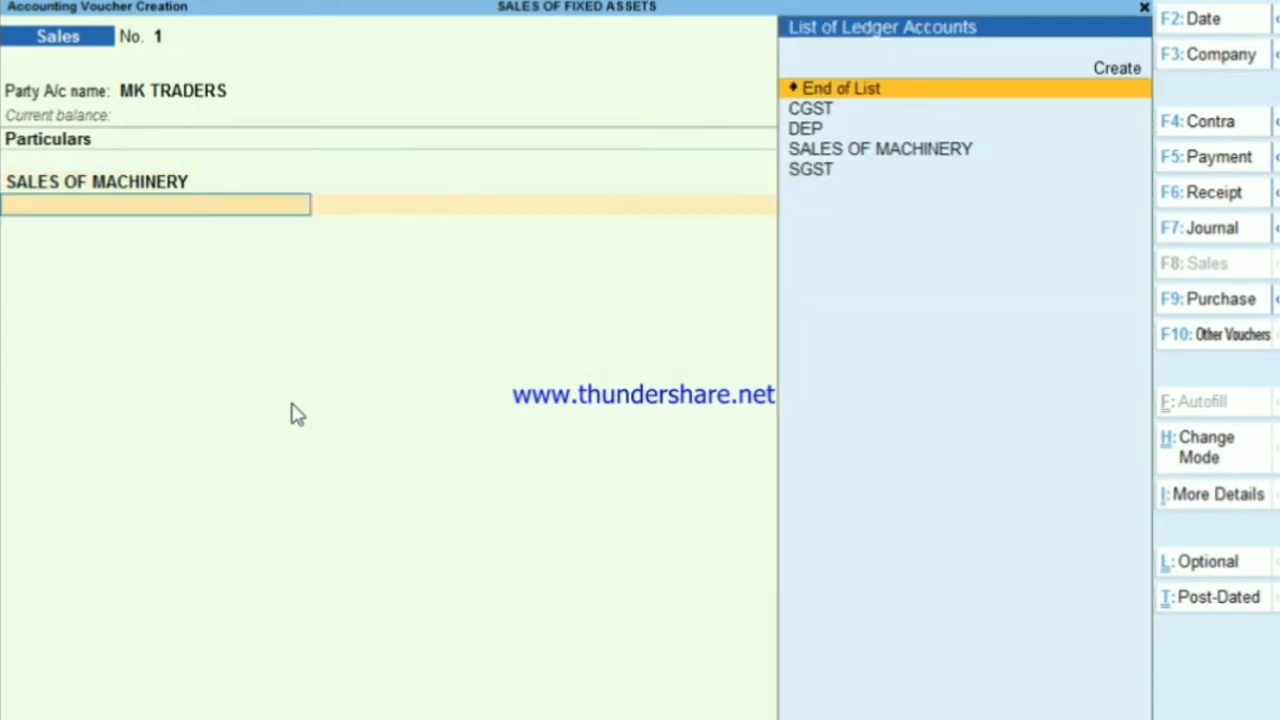
pyautogui.press('Down')
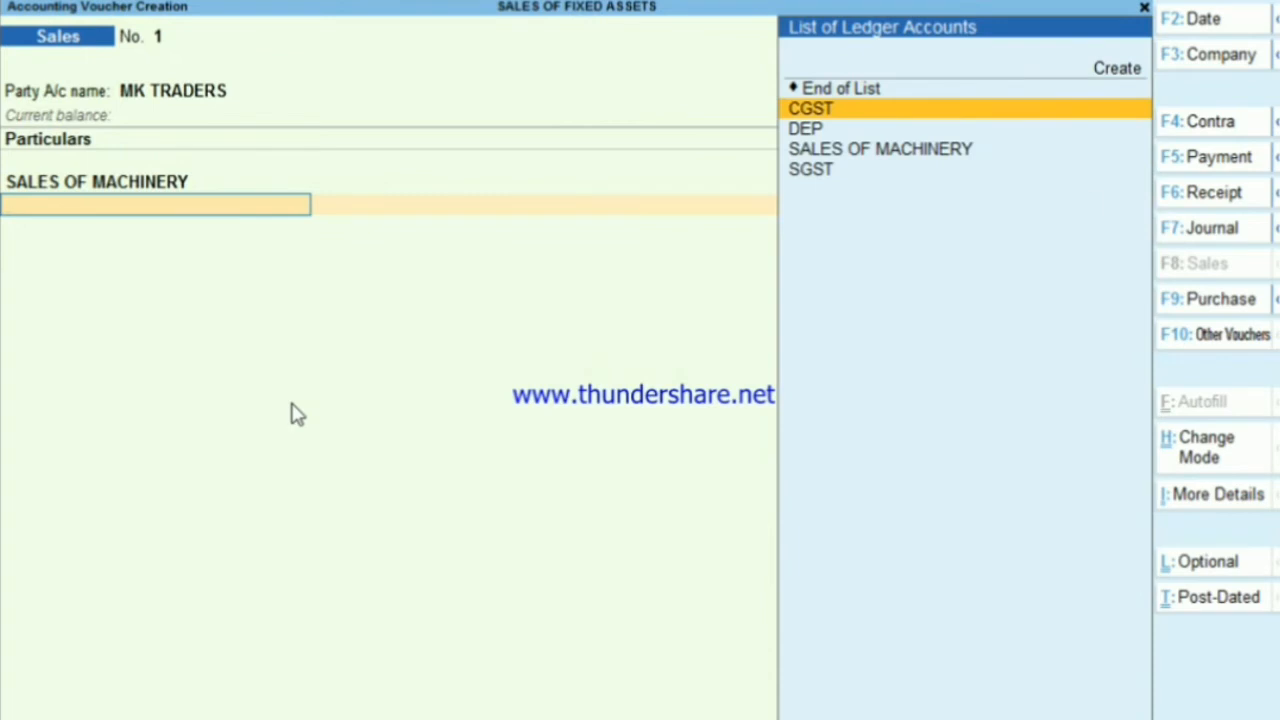
pyautogui.press('Return')
pyautogui.press('Return')
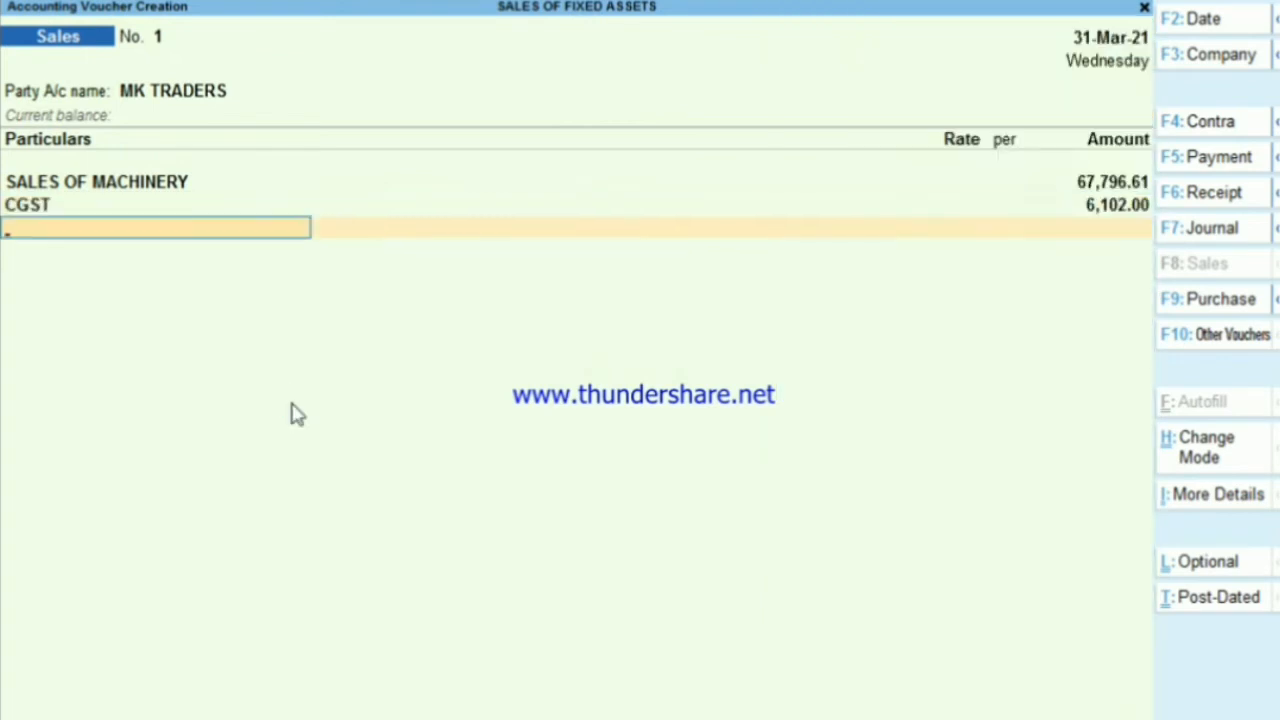
pyautogui.press('Down')
pyautogui.press('Down')
pyautogui.press('Down')
pyautogui.press('Down')
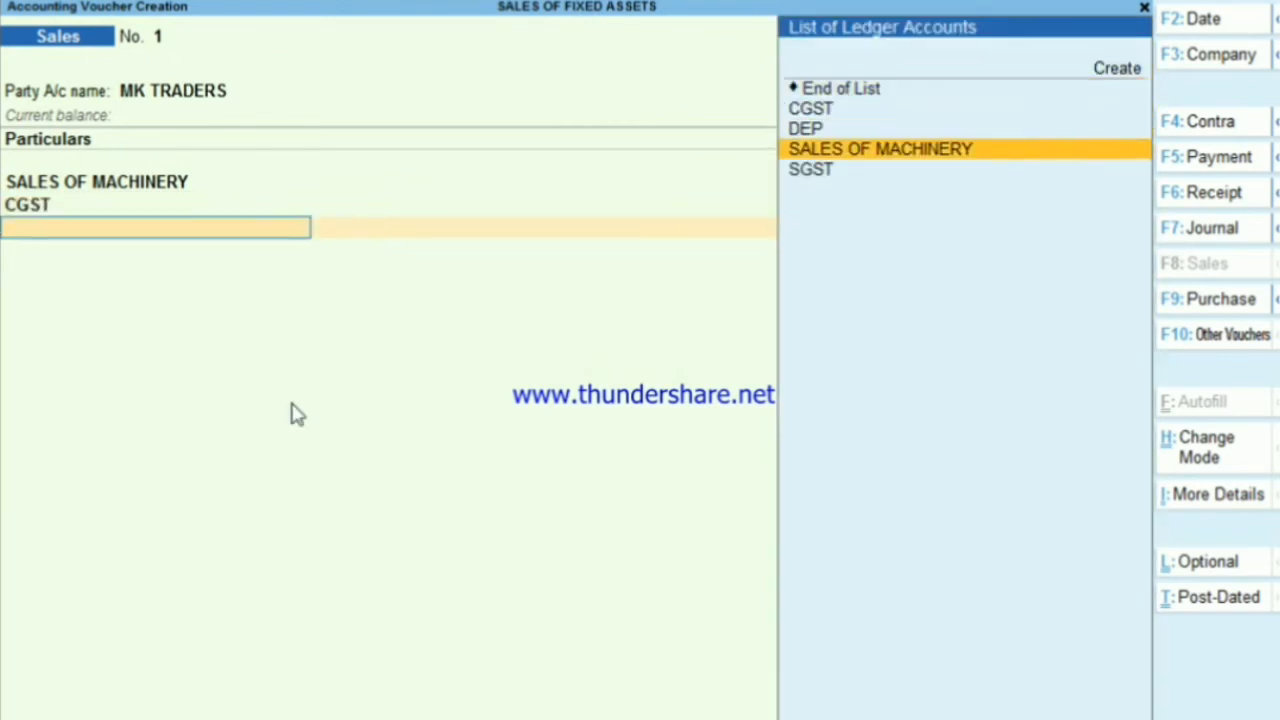
pyautogui.press('Return')
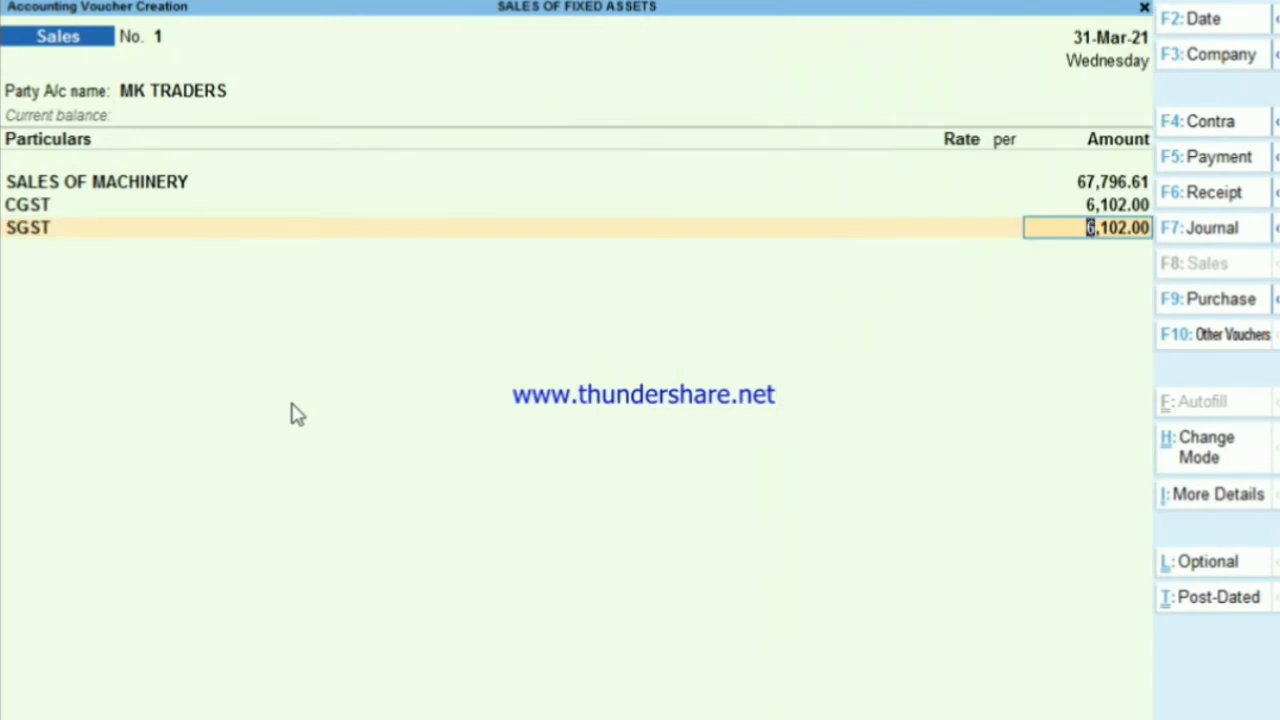
pyautogui.press('Return')
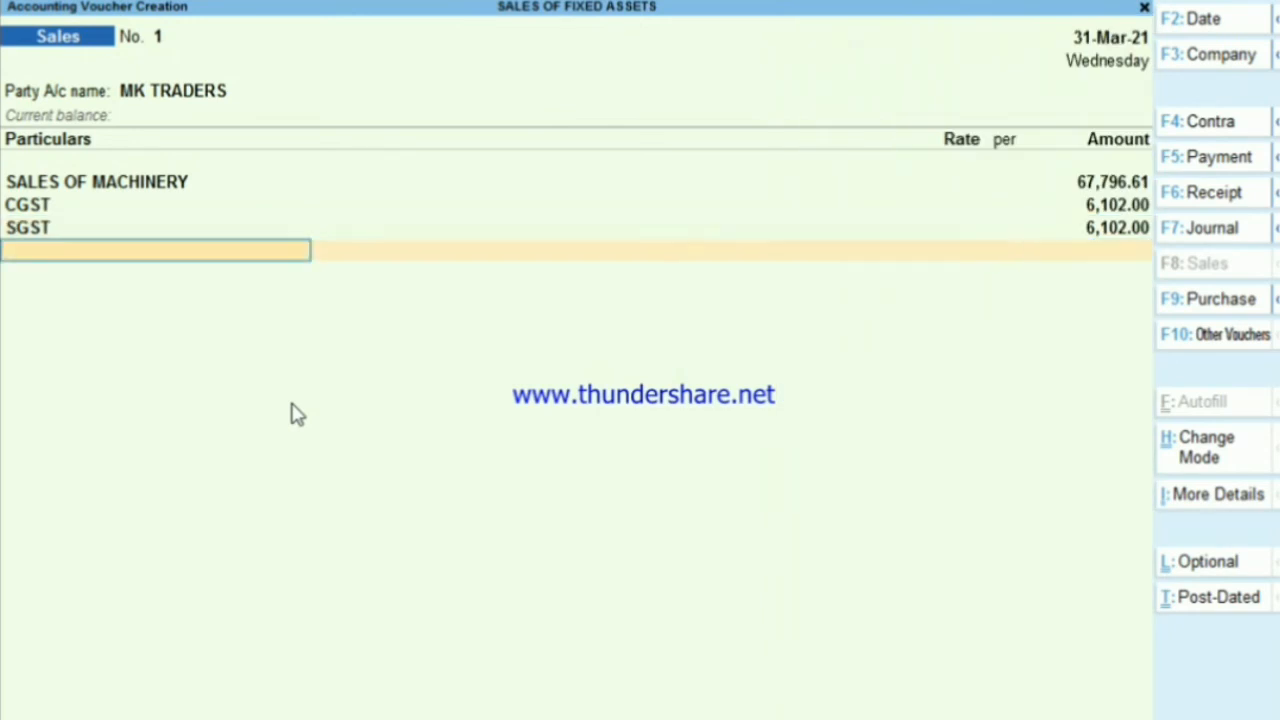
# Step: Finish the ledger list, allocate the MK TRADERS bill as New Ref 1 without credit days, and save the sales voucher
pyautogui.press('Return')
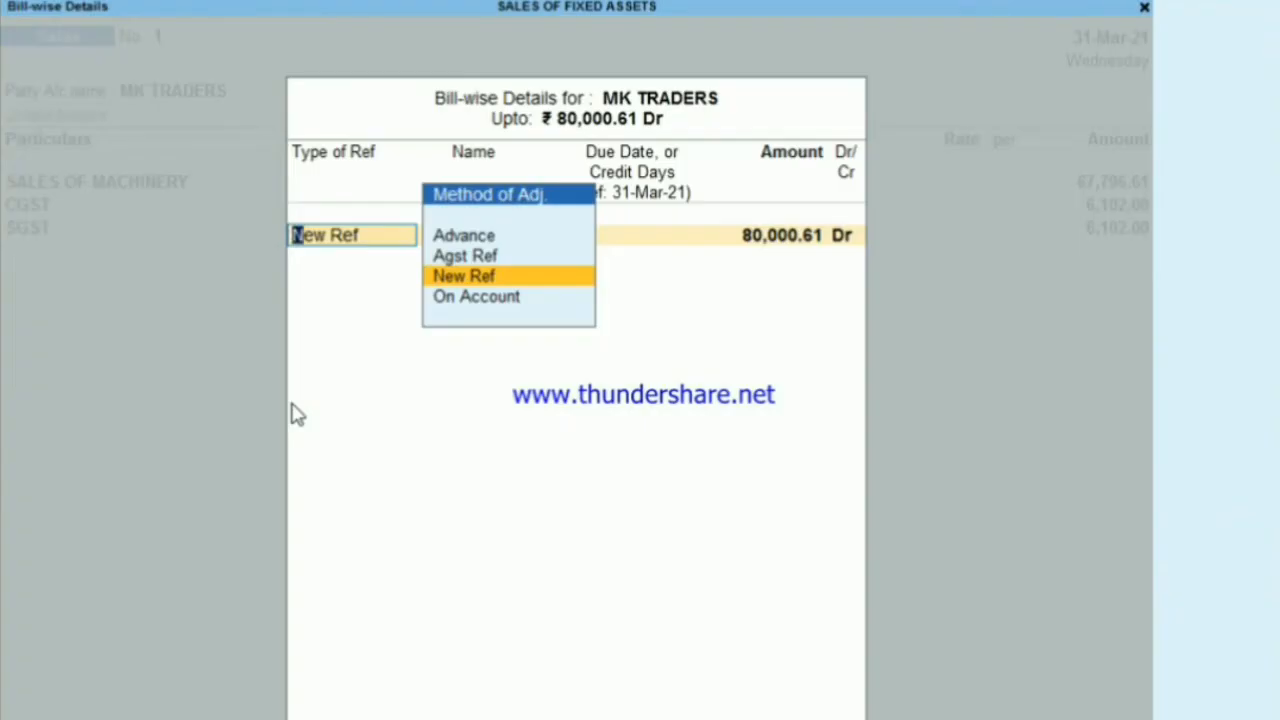
pyautogui.press('Return')
pyautogui.press('Return')
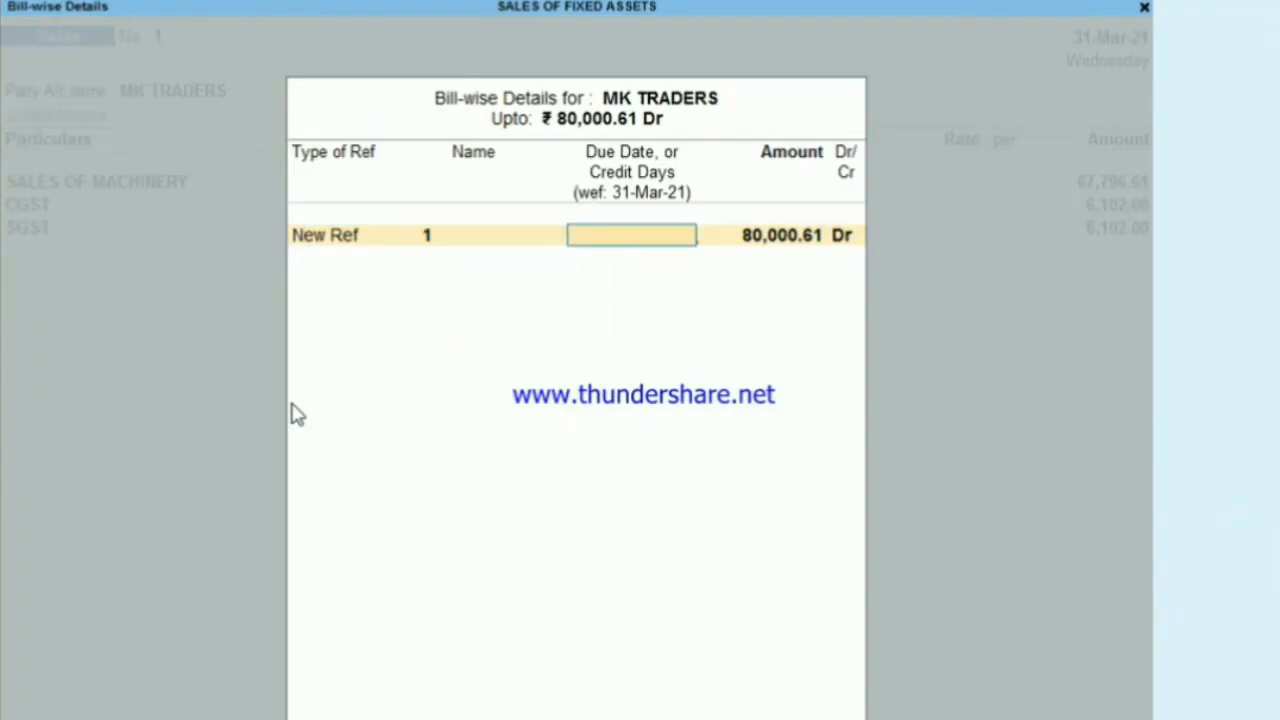
pyautogui.press('Return')
pyautogui.press('Return')
pyautogui.press('Return')
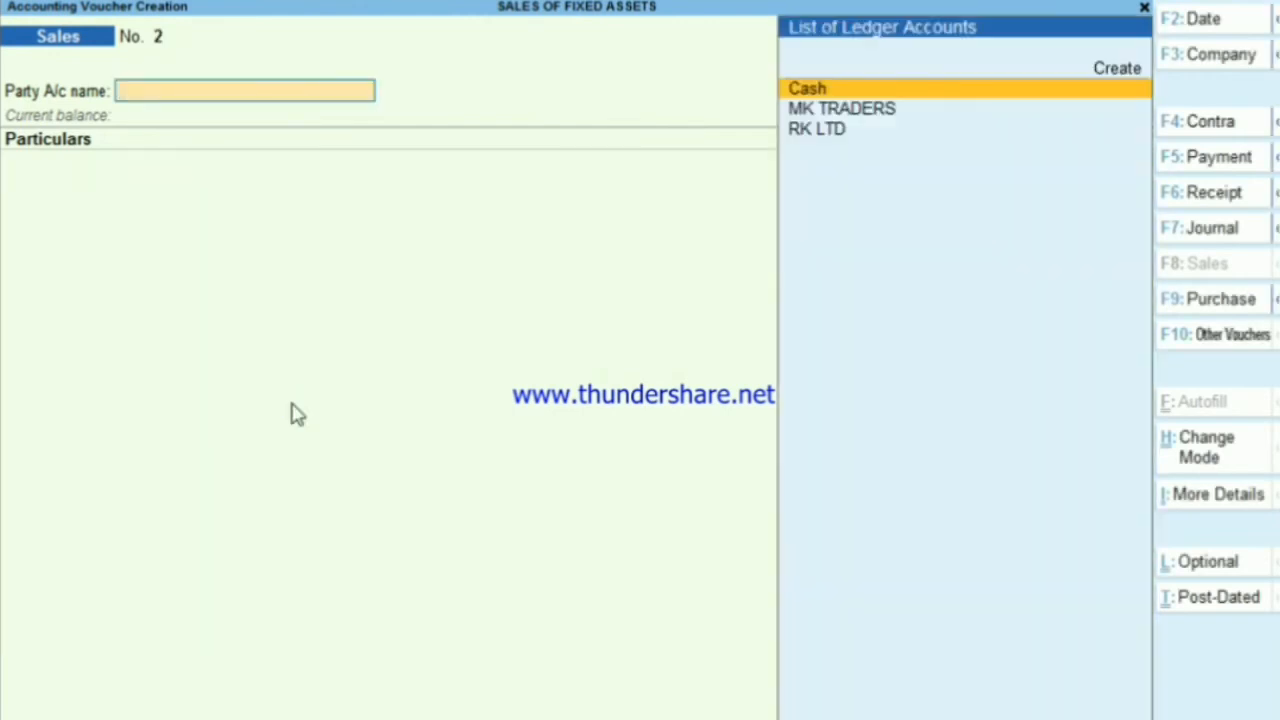
# Step: Leave voucher entry and examine the Balance Sheet, including its Fixed Assets entry
pyautogui.press('Escape')
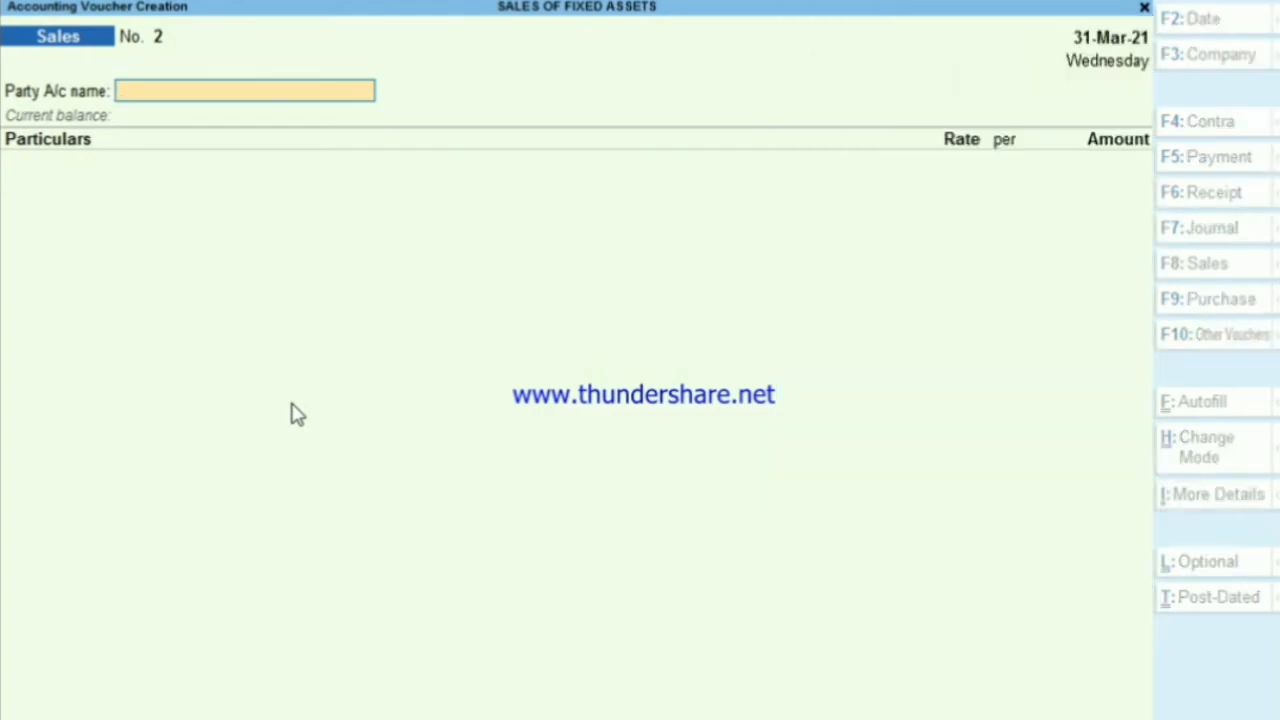
pyautogui.press('Escape')
pyautogui.press('Down')
pyautogui.press('Down')
pyautogui.press('Down')
pyautogui.press('Return')
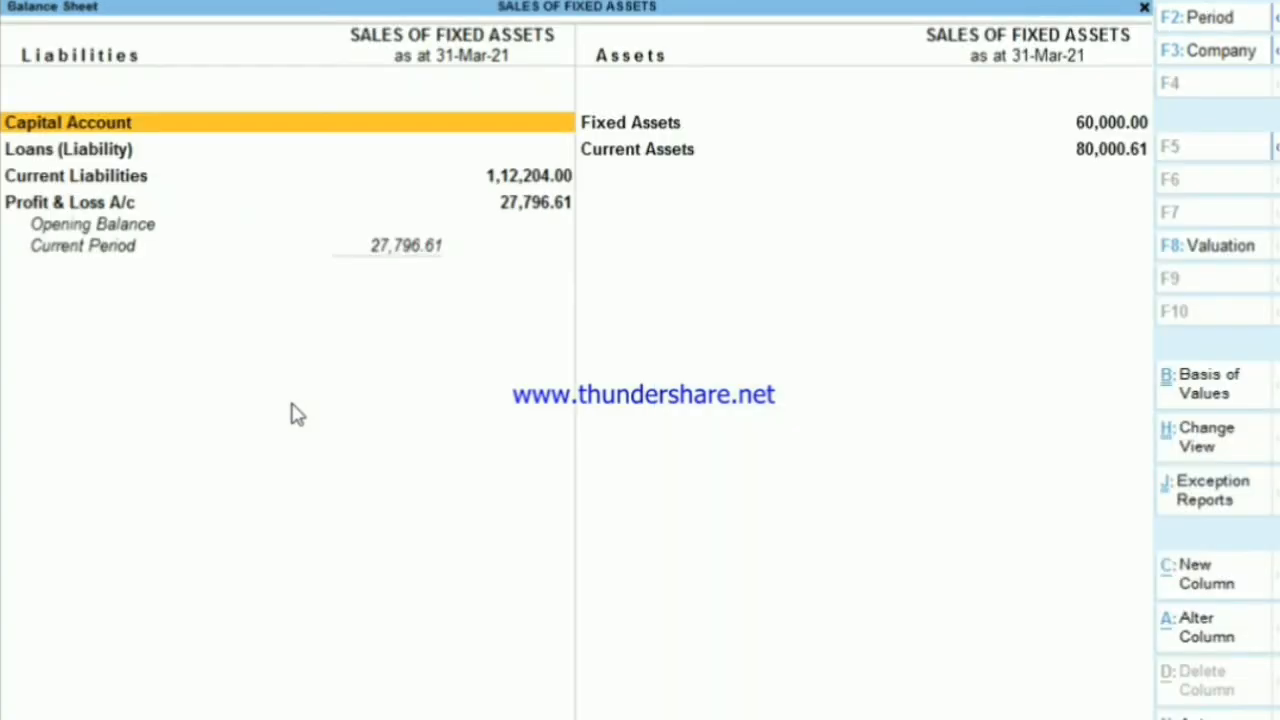
pyautogui.press('Right')
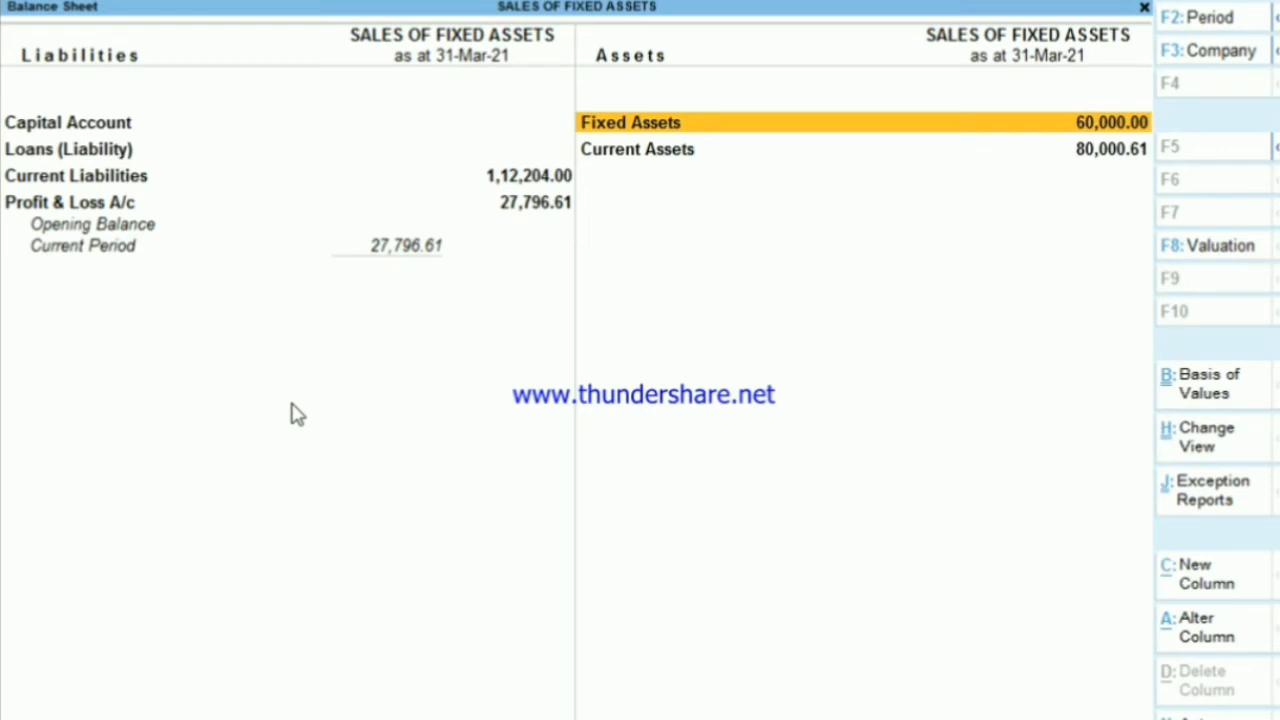
# Step: Leave the Balance Sheet and open the GSTR-2 report from the GST reports
pyautogui.press('Escape')
pyautogui.press('Down')
pyautogui.press('Down')
pyautogui.press('Down')
pyautogui.press('Down')
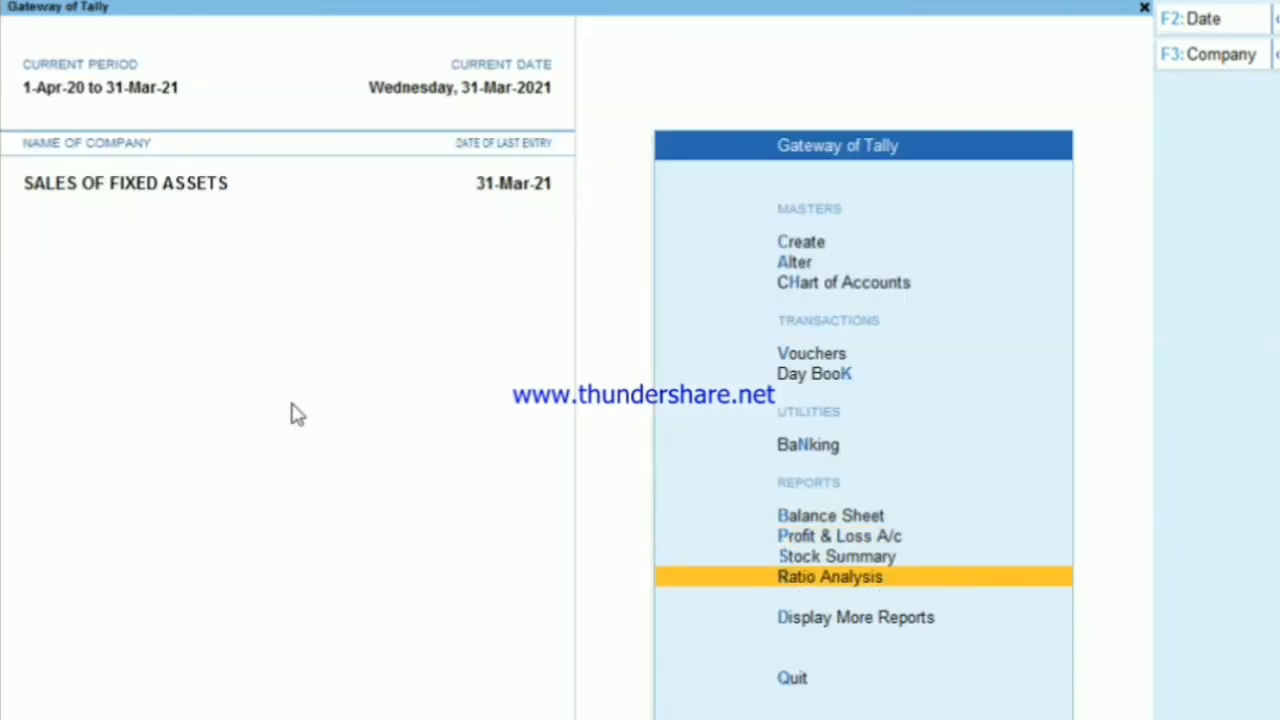
pyautogui.press('Return')
pyautogui.press('Down')
pyautogui.press('Down')
pyautogui.press('Down')
pyautogui.press('Down')
pyautogui.press('Down')
pyautogui.press('Down')
pyautogui.press('Down')
pyautogui.press('Down')
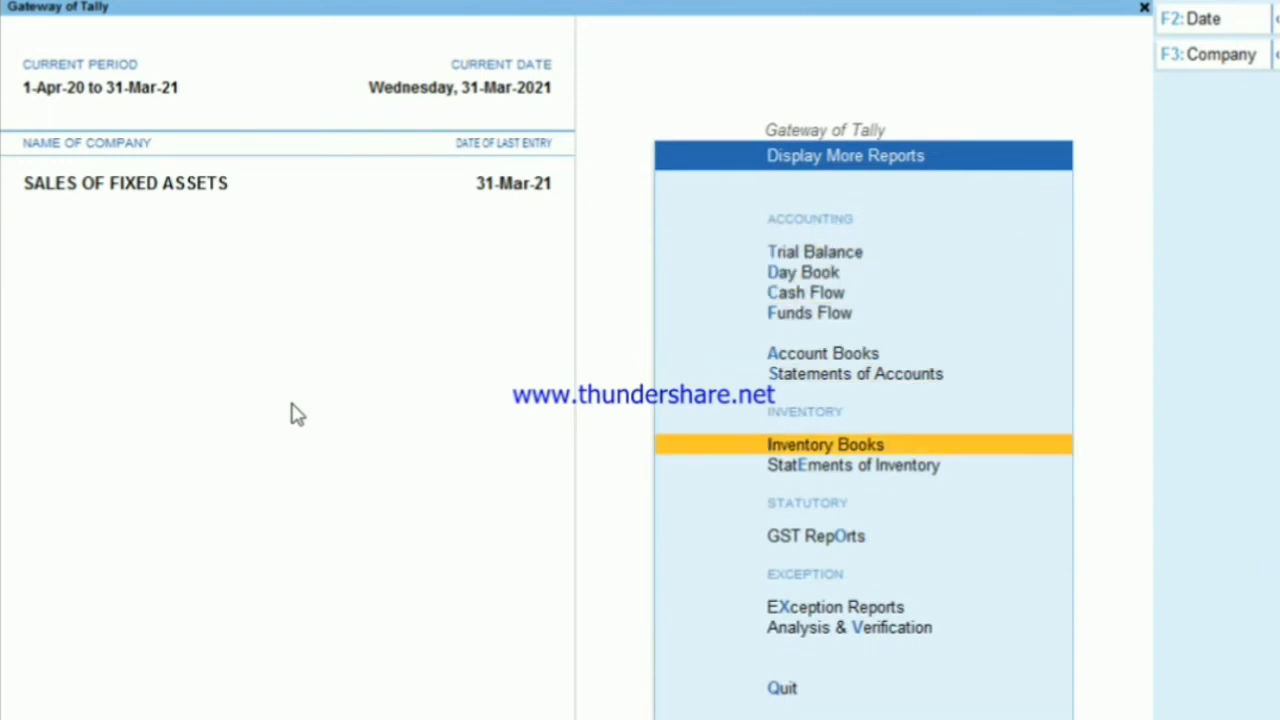
pyautogui.press('Return')
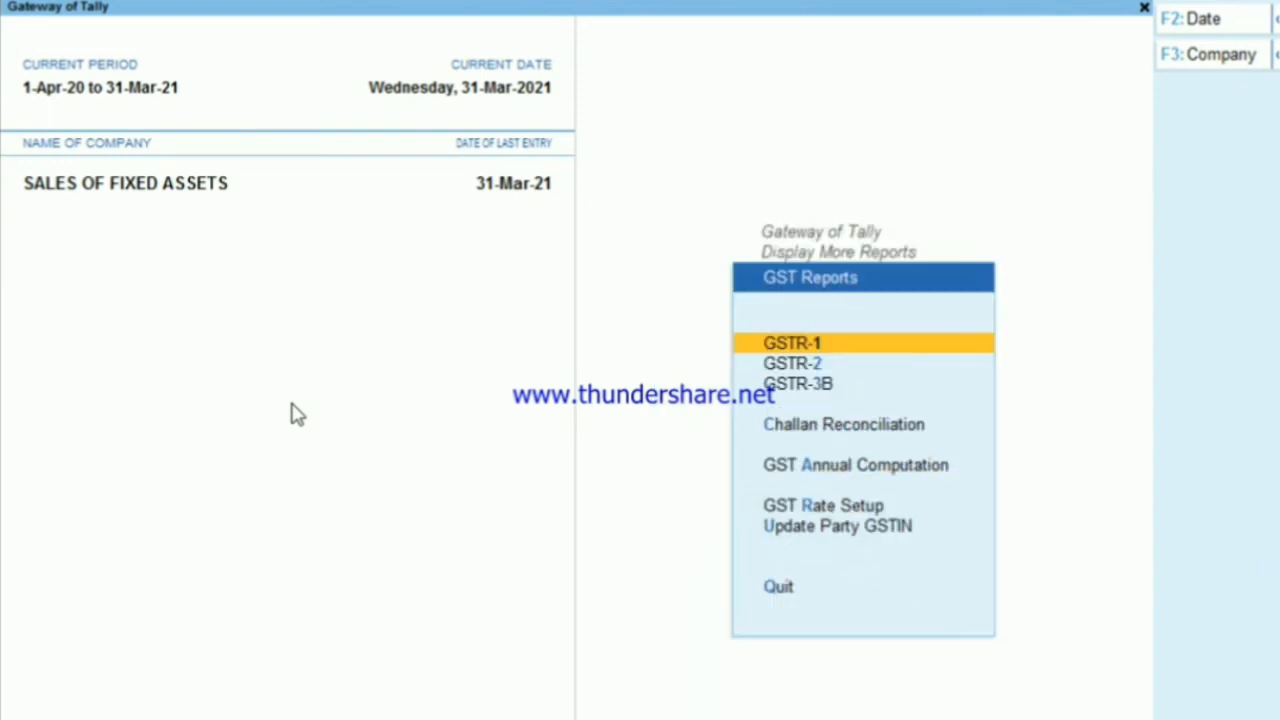
pyautogui.press('Down')
pyautogui.press('Return')
# Step: Set the GSTR-2 report period from 1-4-2020 to 31-3-2021
pyautogui.press('F2')
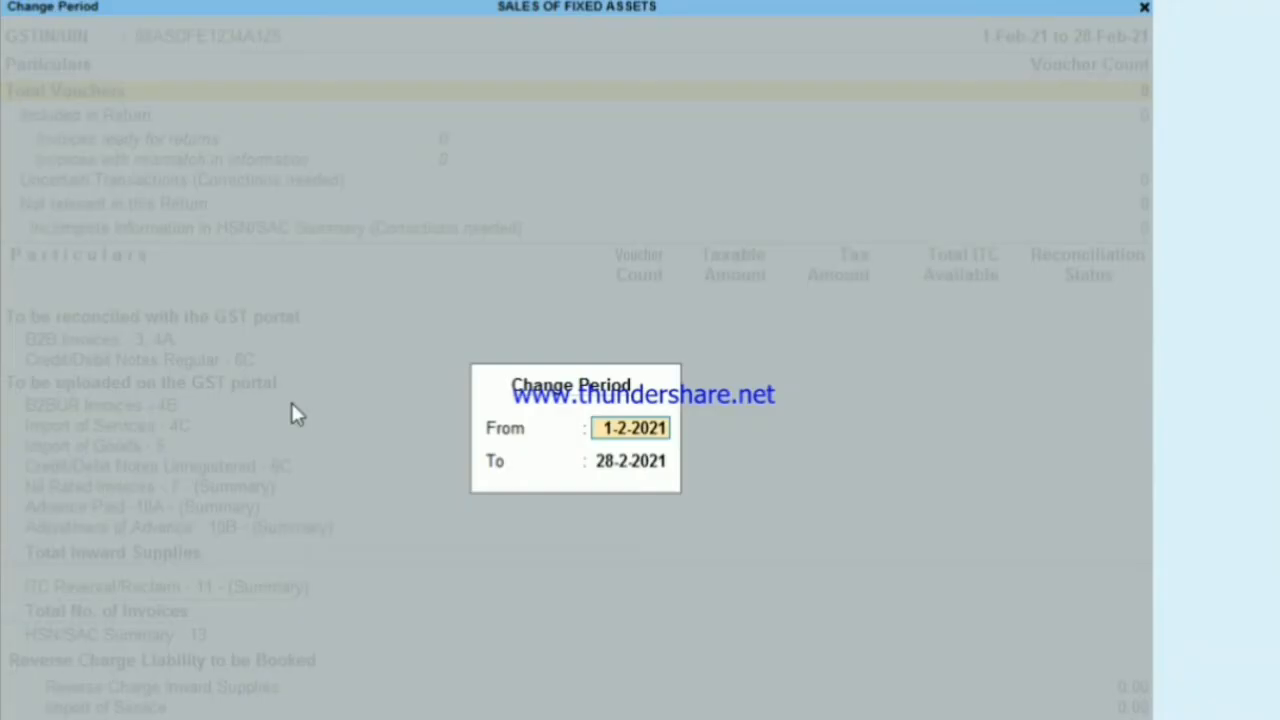
pyautogui.write('1-4')
pyautogui.press('Return')
pyautogui.write('3')
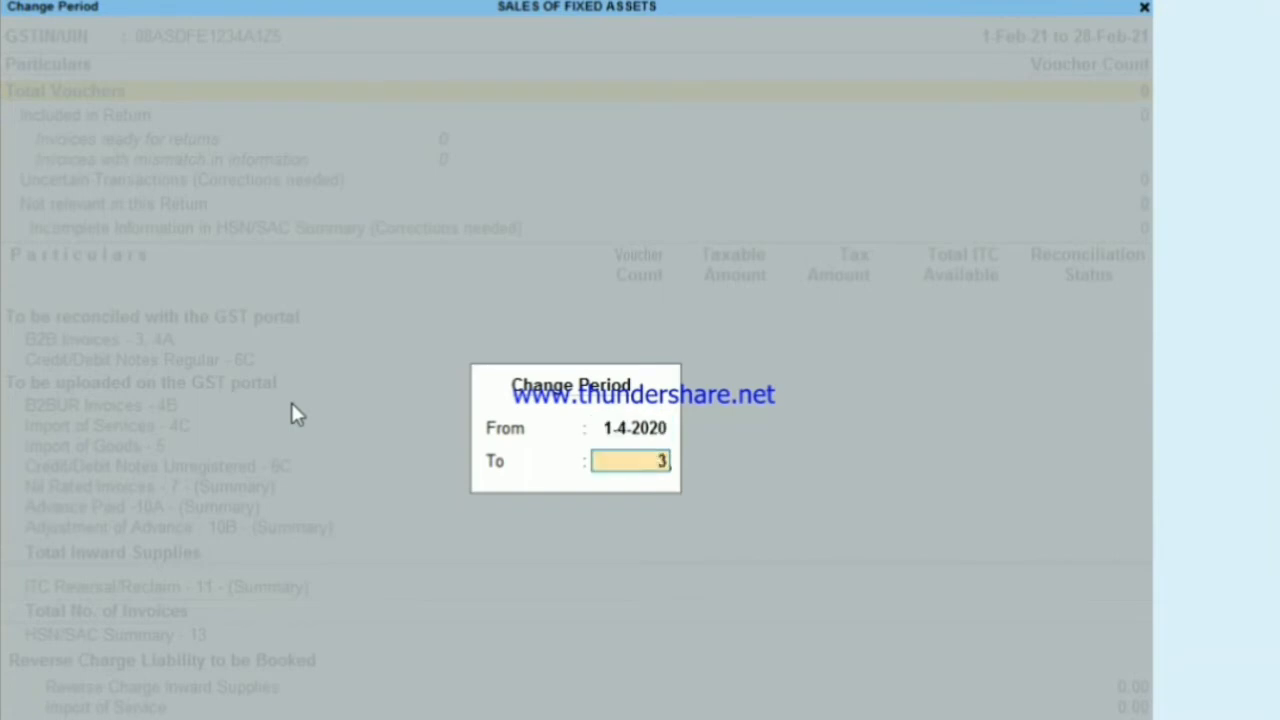
pyautogui.write('1-3')
pyautogui.press('Return')
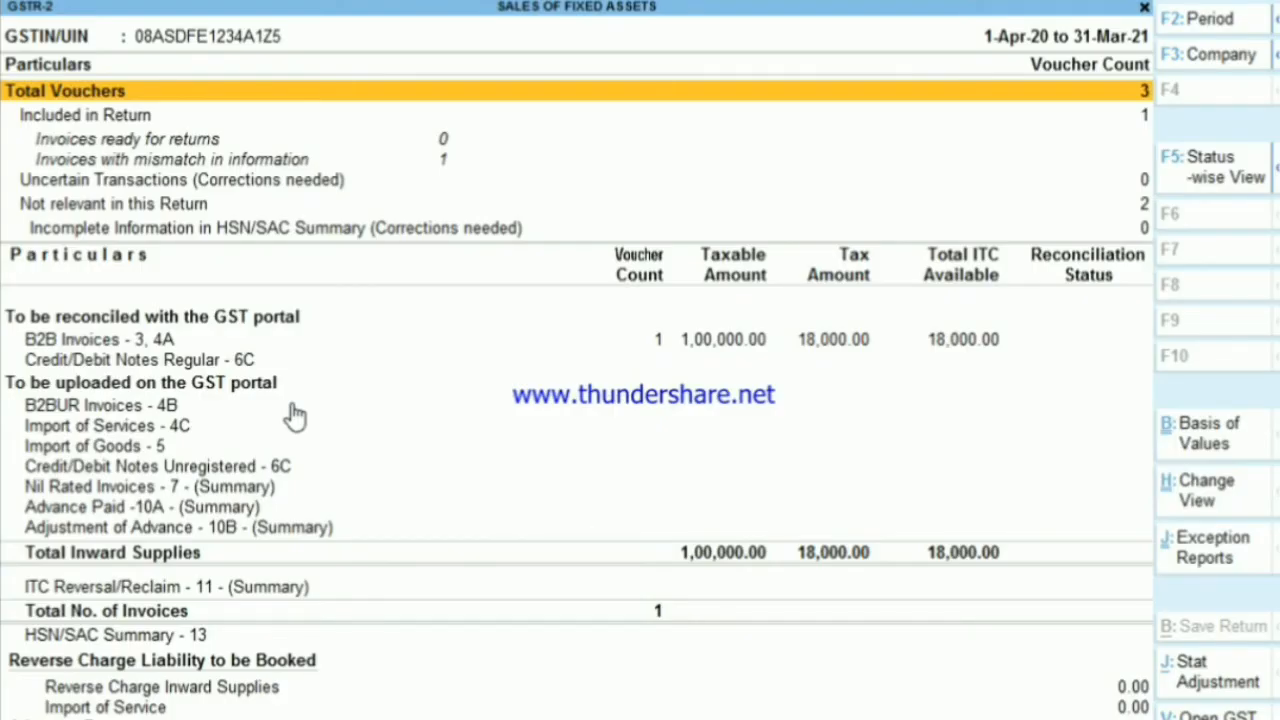
# Step: Switch the GSTR-2 report to its detailed view and examine the taxable purchases under B2B Invoices
pyautogui.press('Down')
pyautogui.press('Down')
pyautogui.press('Down')
pyautogui.press('Down')
pyautogui.press('Down')
pyautogui.press('Down')
pyautogui.press('Down')
pyautogui.press('Down')
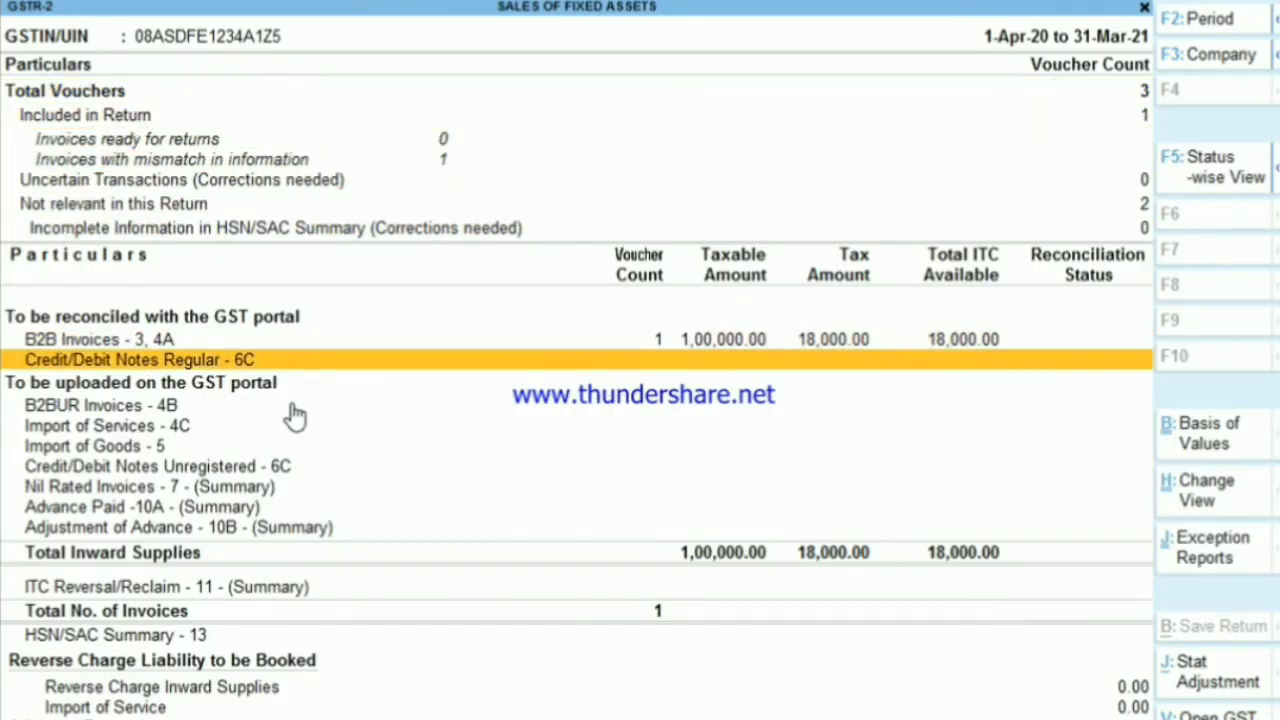
pyautogui.hotkey('alt', 'F5')
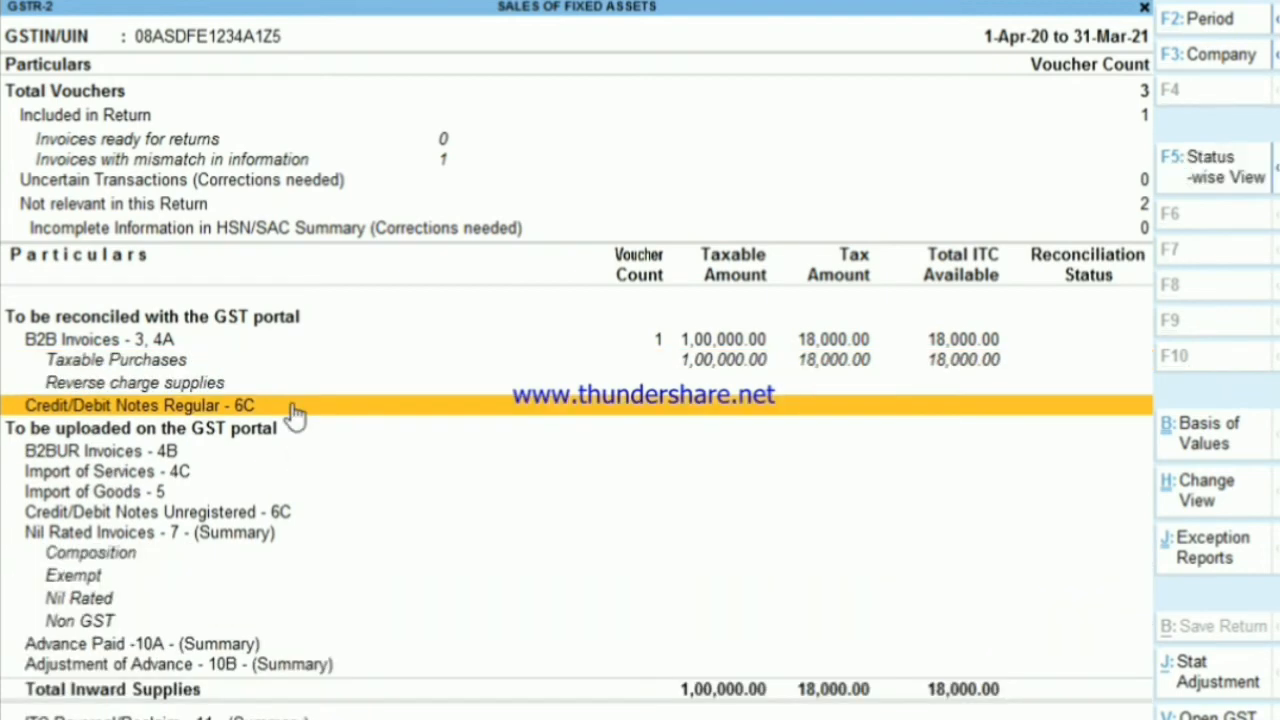
pyautogui.press('Up')
pyautogui.press('Up')
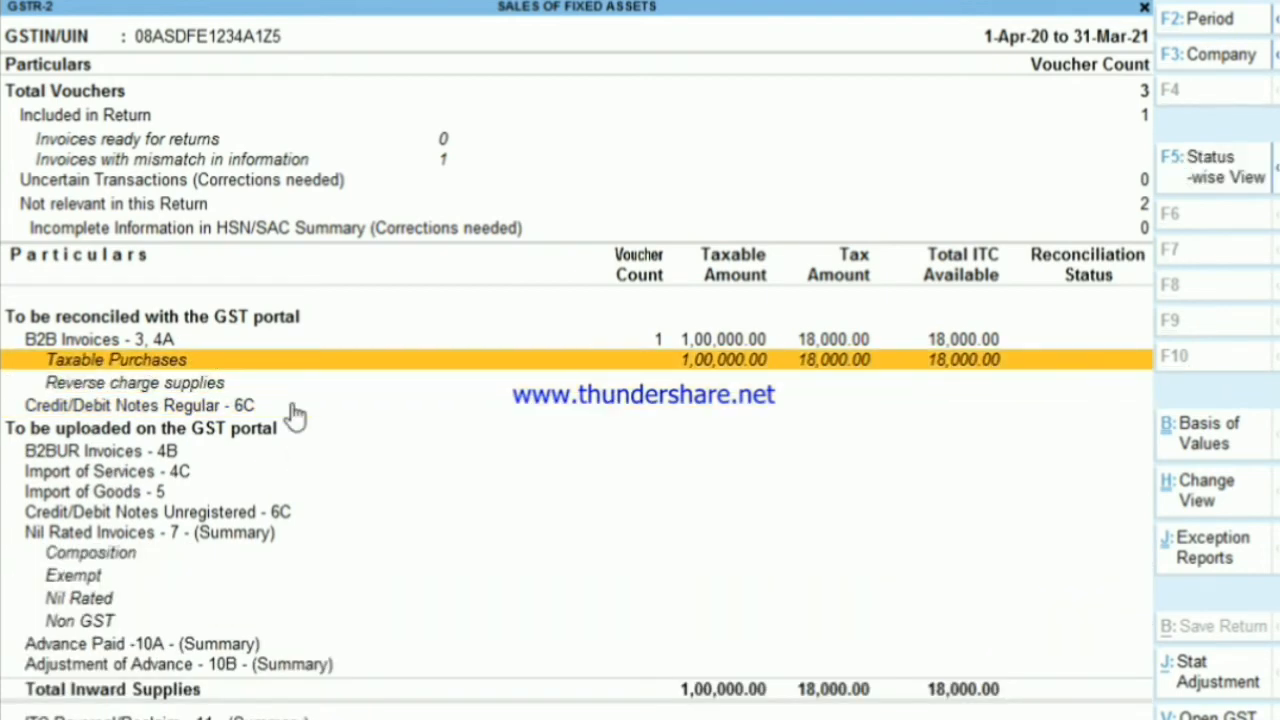
# Step: Examine the remaining GSTR-2 sections, from the reverse charge supplies down to ITC Reversal/Reclaim and the invoice totals
pyautogui.press('Down')
pyautogui.press('Up')
pyautogui.press('Down')
pyautogui.press('Down')
pyautogui.press('Down')
pyautogui.press('Down')
pyautogui.press('Down')
pyautogui.press('Down')
pyautogui.press('Down')
pyautogui.press('Down')
pyautogui.press('Down')
pyautogui.press('Down')
pyautogui.press('Down')
pyautogui.press('Down')
pyautogui.press('Down')
pyautogui.press('Down')
pyautogui.press('Down')
pyautogui.press('Down')
pyautogui.press('Down')
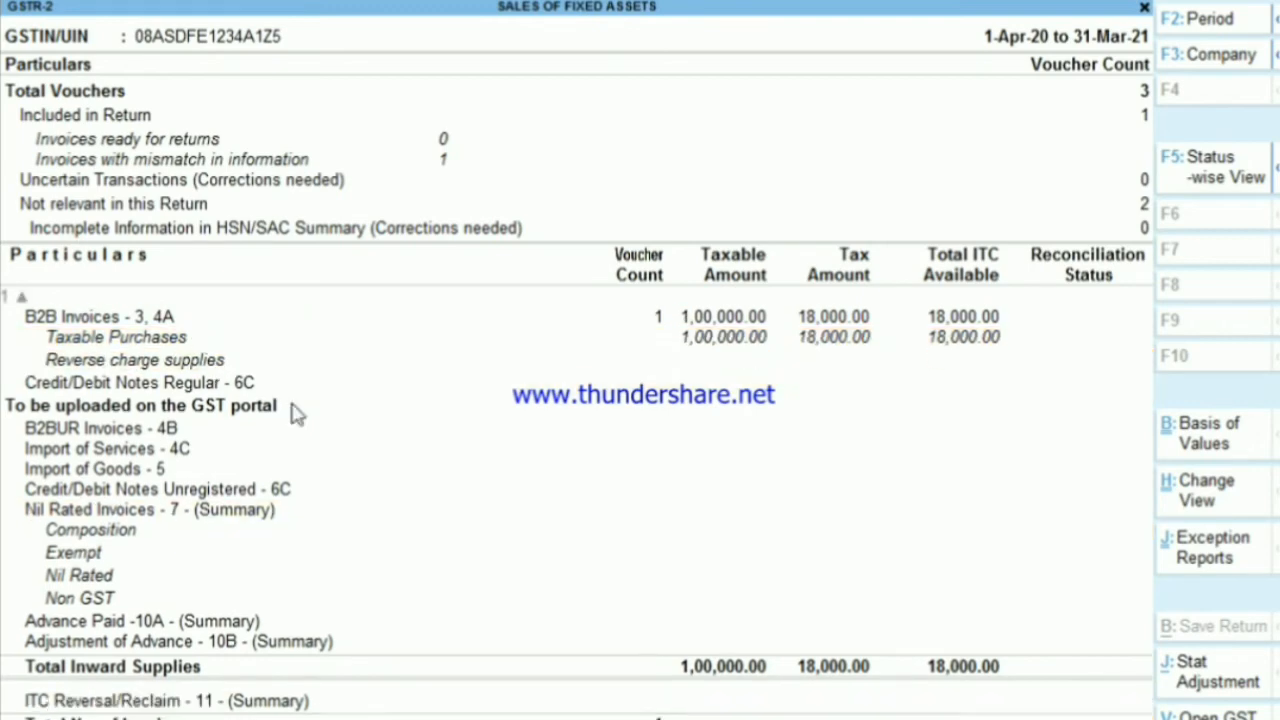
pyautogui.press('Up')
pyautogui.press('Up')
pyautogui.press('Up')
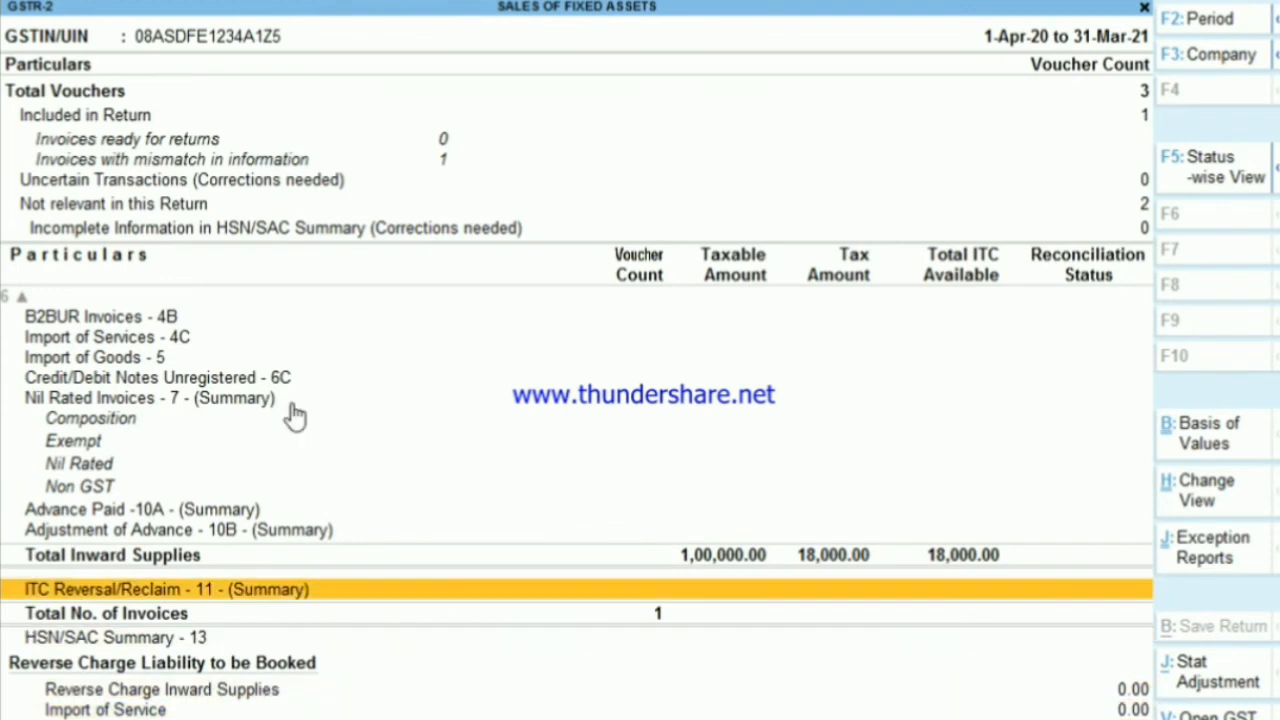
pyautogui.press('Up')
pyautogui.press('Down')
pyautogui.press('Down')
pyautogui.press('Up')
pyautogui.press('Down')
pyautogui.press('Down')
# Step: Leave the GST reports and open the MK TRADERS sales voucher of 31-Mar-21 from the Day Book
pyautogui.press('Escape')
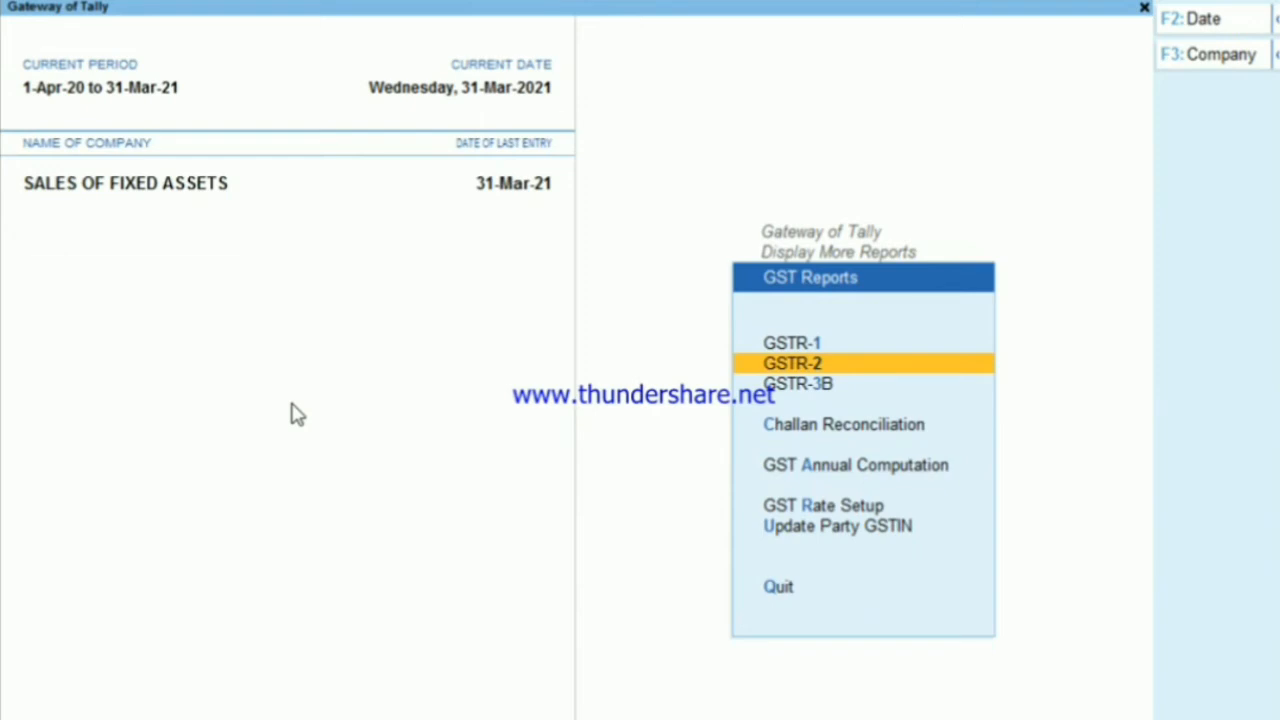
pyautogui.press('Escape')
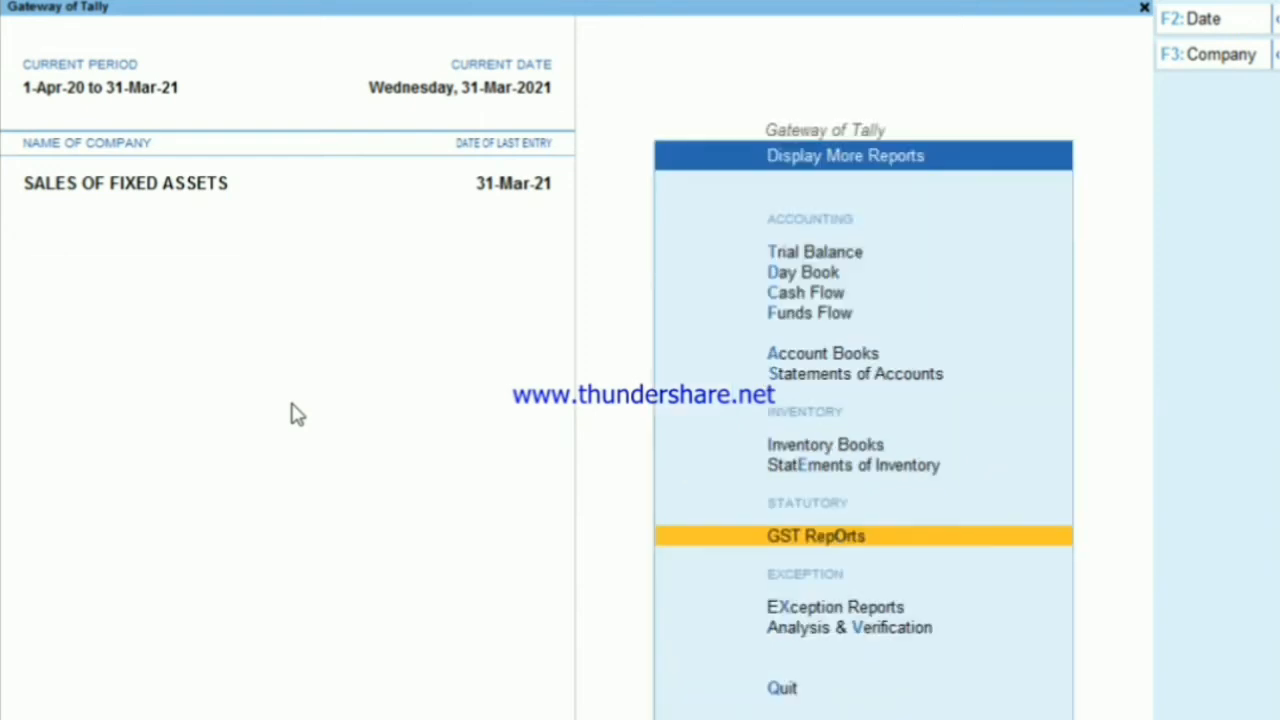
pyautogui.press('Up')
pyautogui.press('Up')
pyautogui.press('Up')
pyautogui.press('Up')
pyautogui.press('Up')
pyautogui.press('Up')
pyautogui.press('Up')
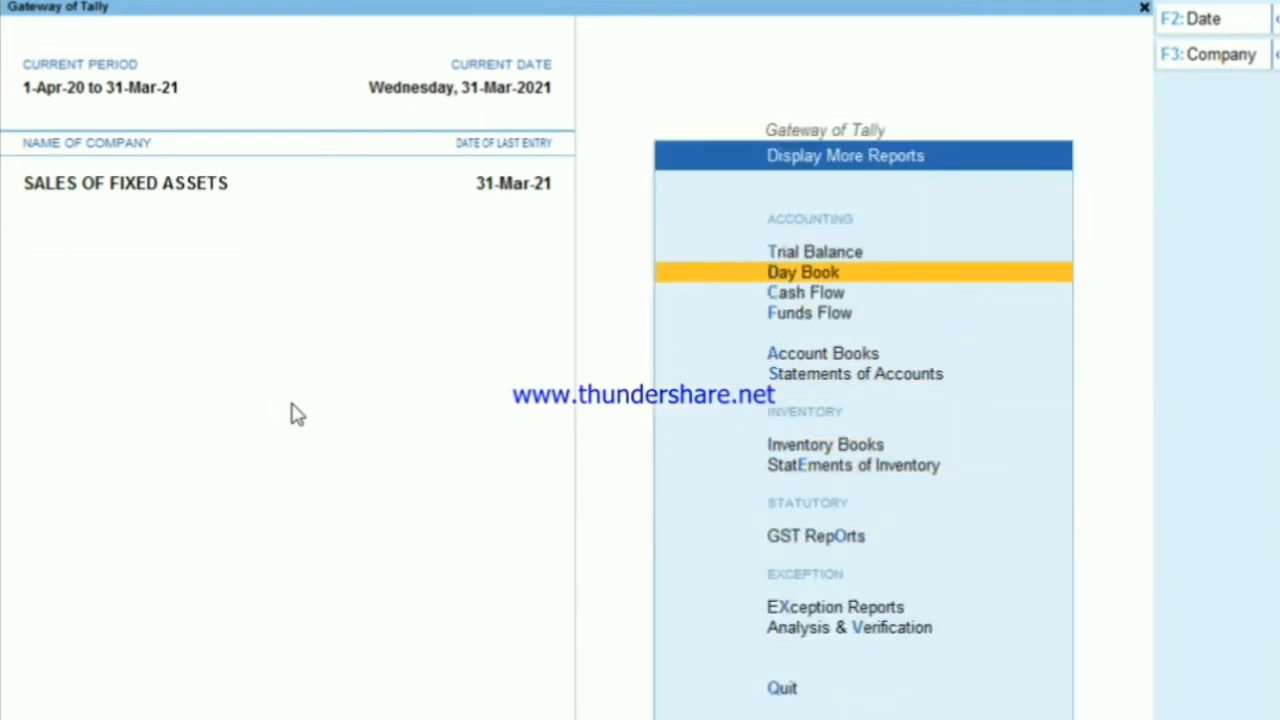
pyautogui.press('Return')
pyautogui.press('Down')
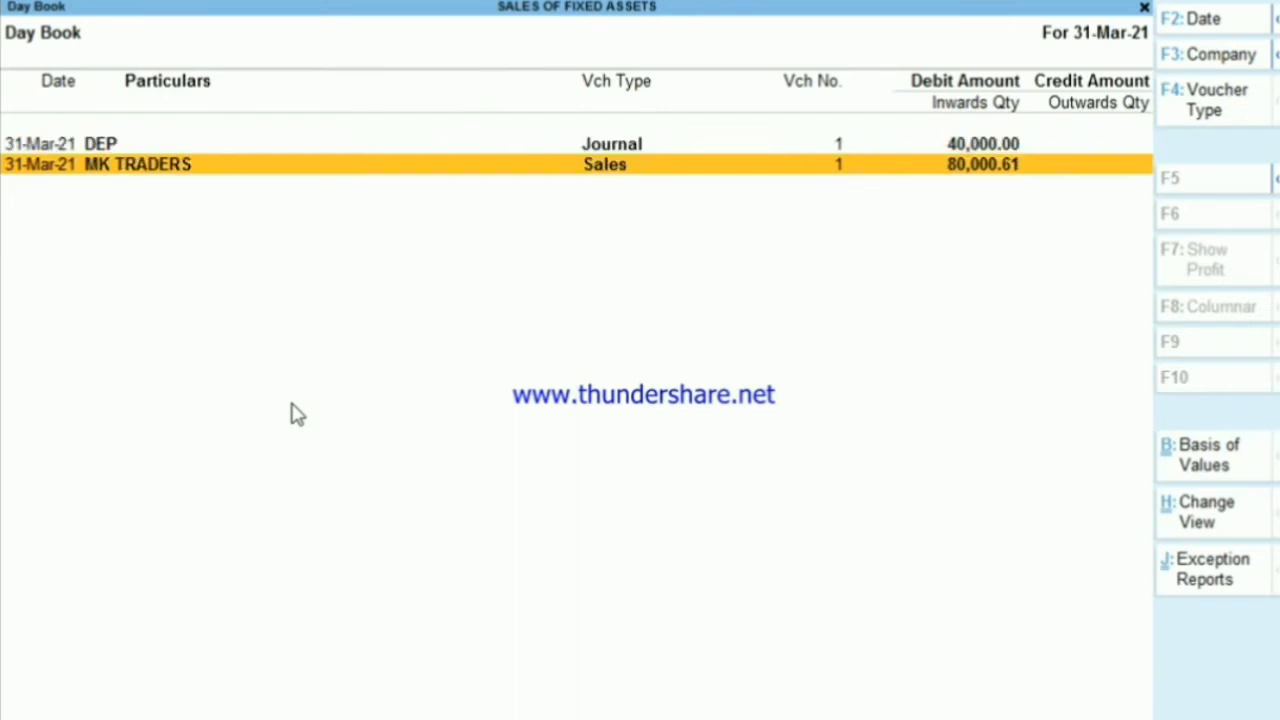
pyautogui.press('Return')
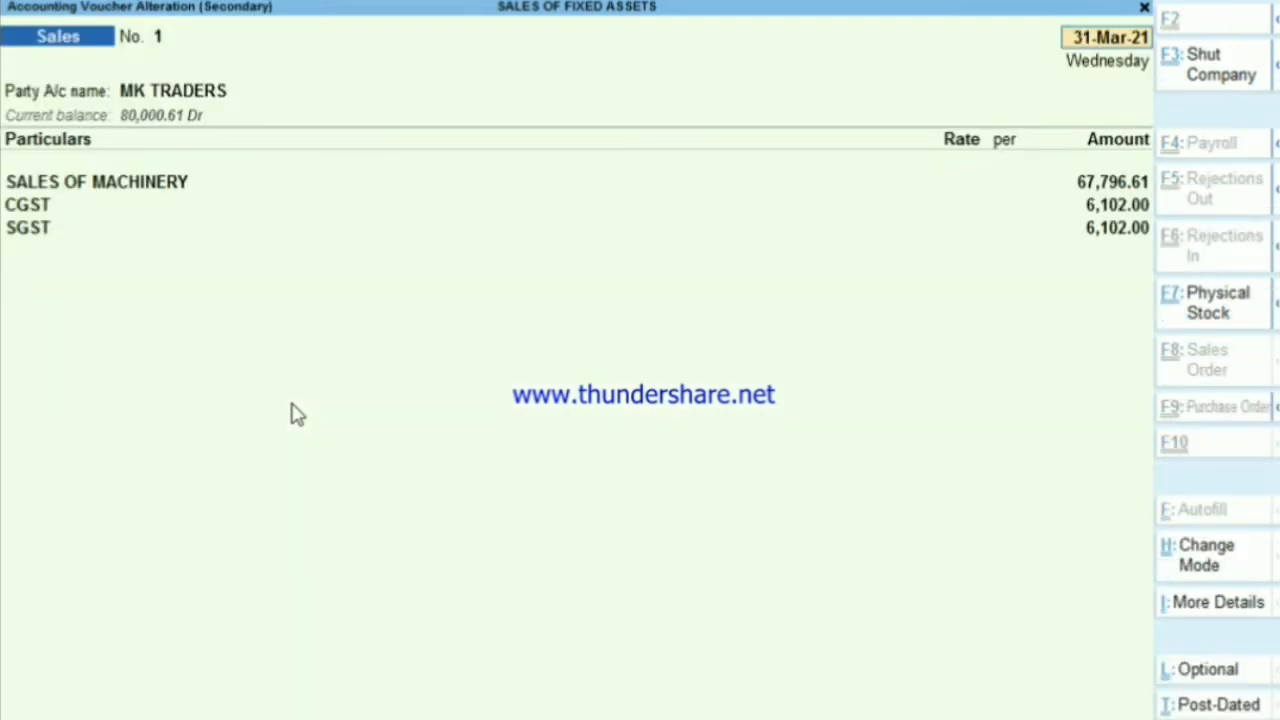
# Step: Preview the voucher's tax invoice at enlarged size and examine the party details, amounts and tax breakdown
pyautogui.hotkey('ctrl', 'a')
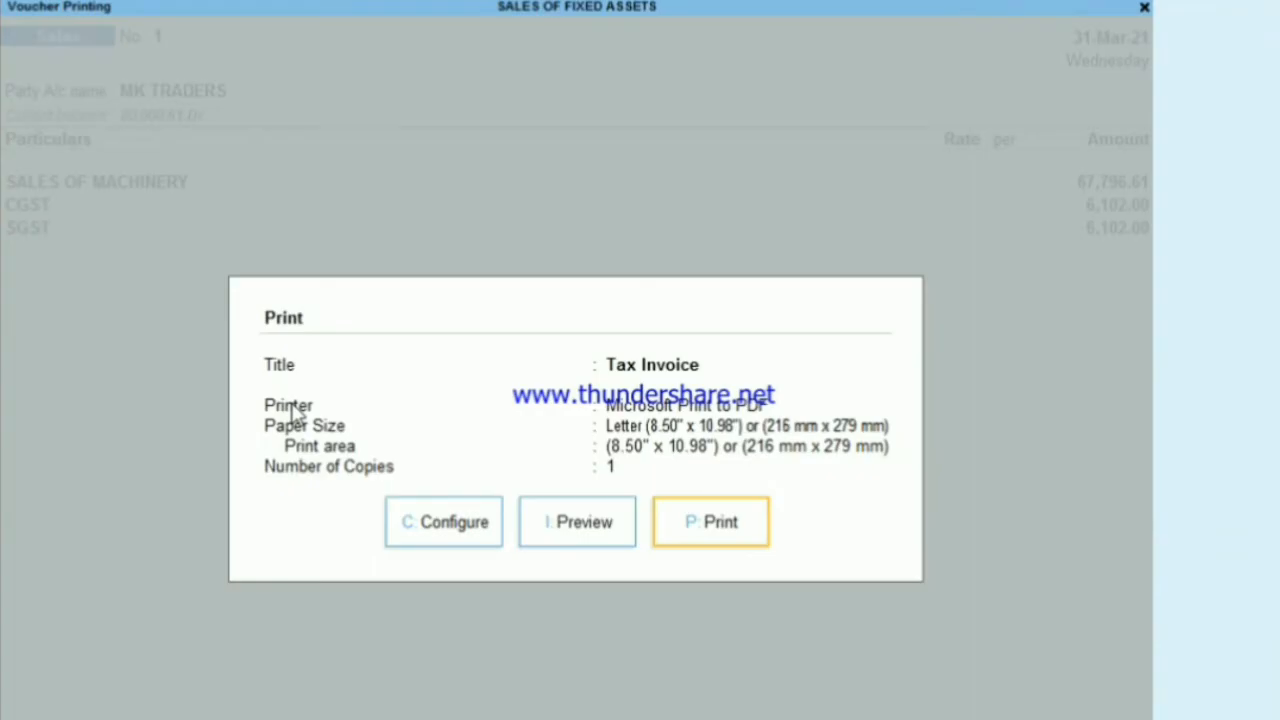
pyautogui.click(553, 521)
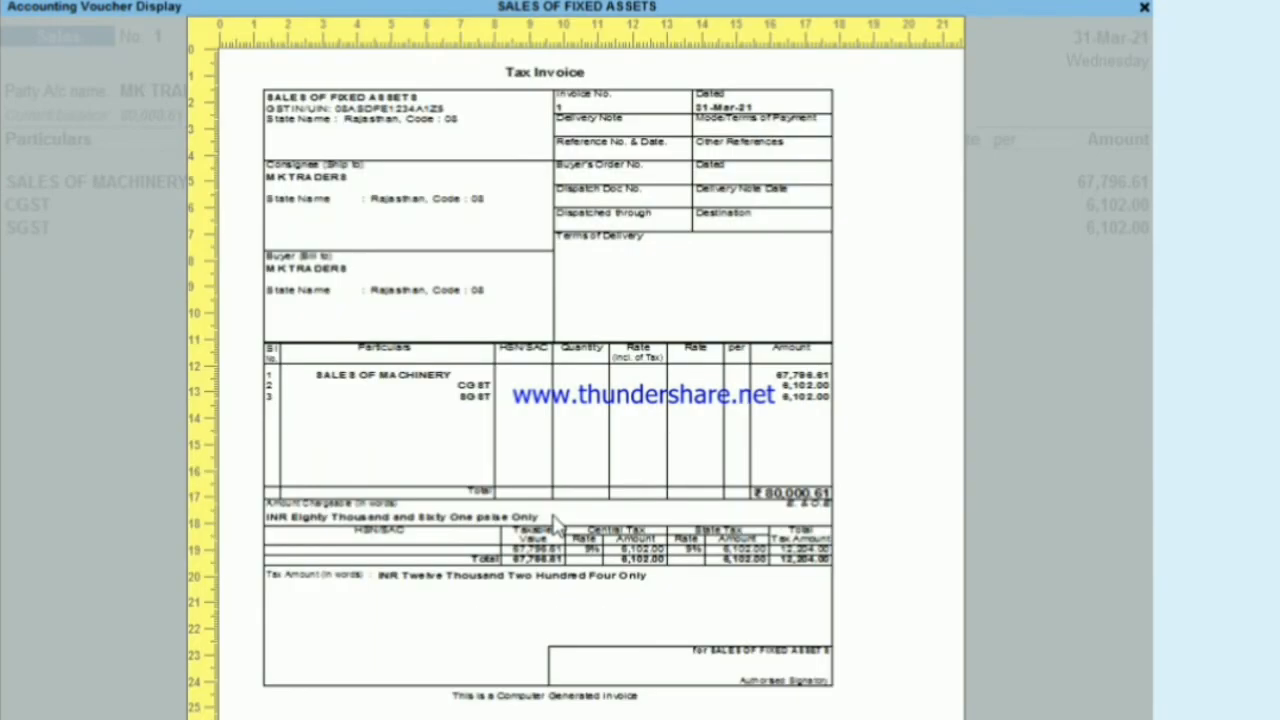
pyautogui.click(553, 521)
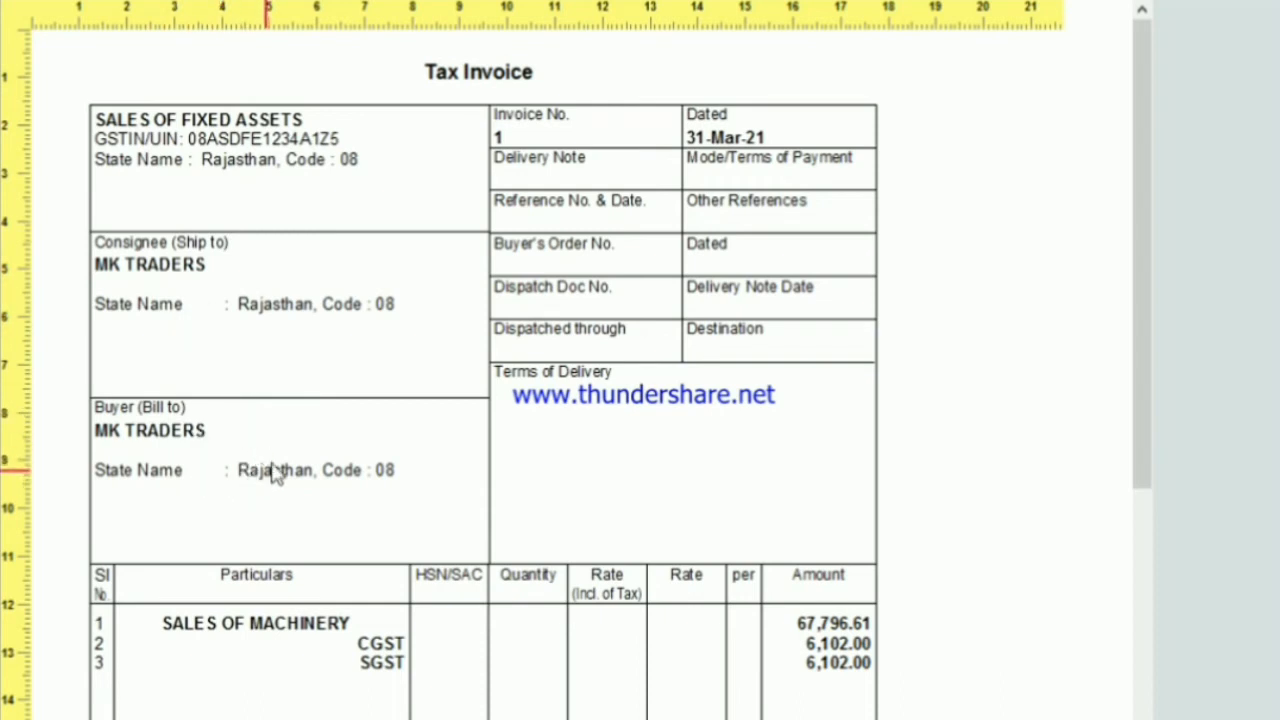
pyautogui.scroll(-3, 586, 466)
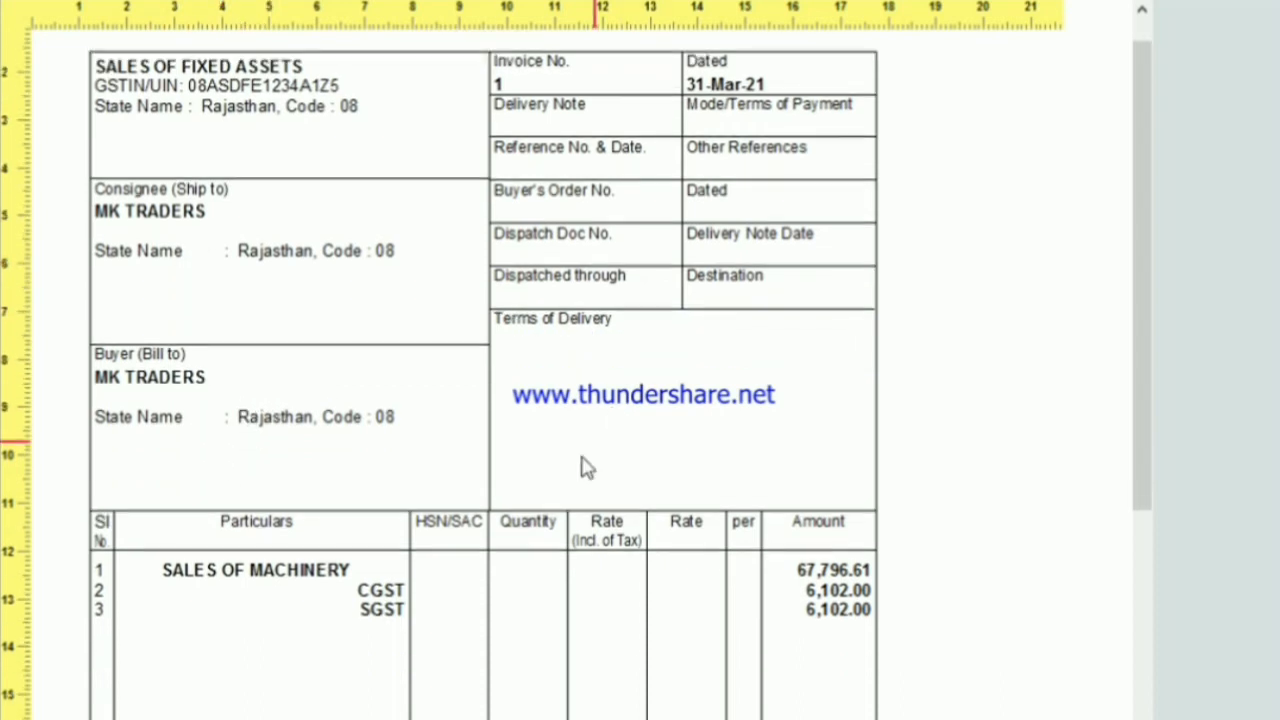
pyautogui.scroll(-1, 560, 483)
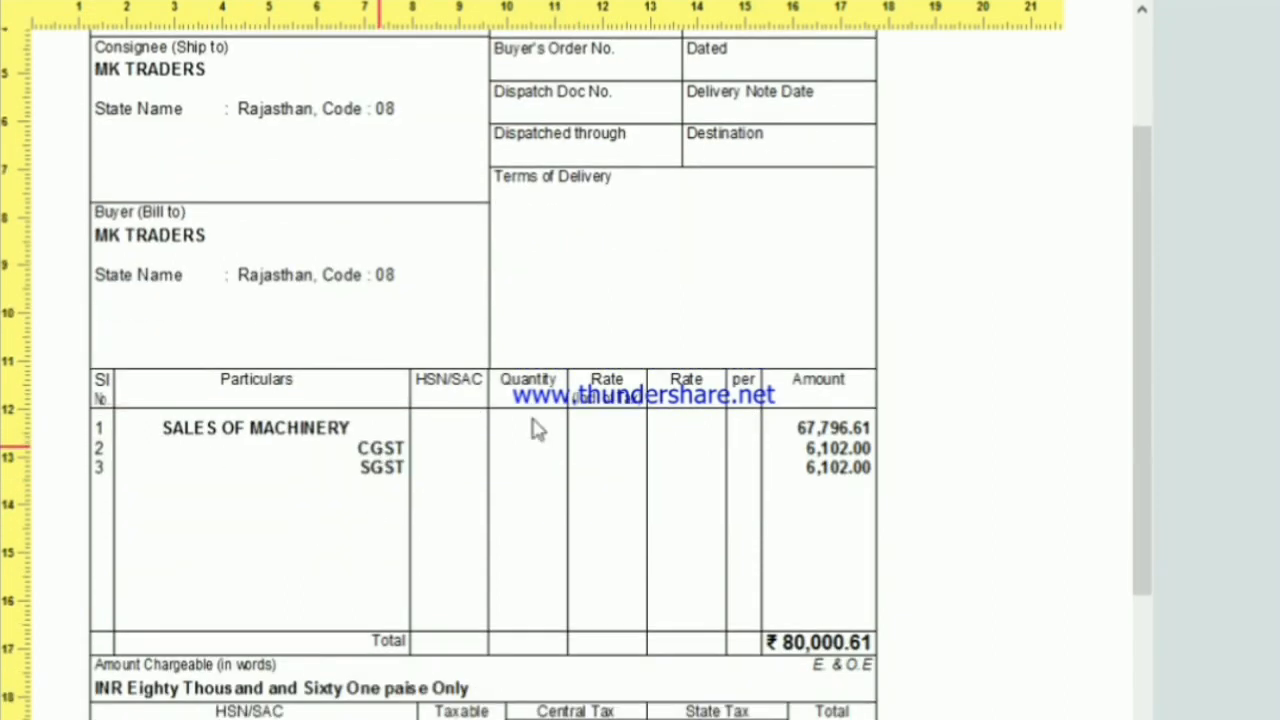
pyautogui.scroll(-1, 648, 400)
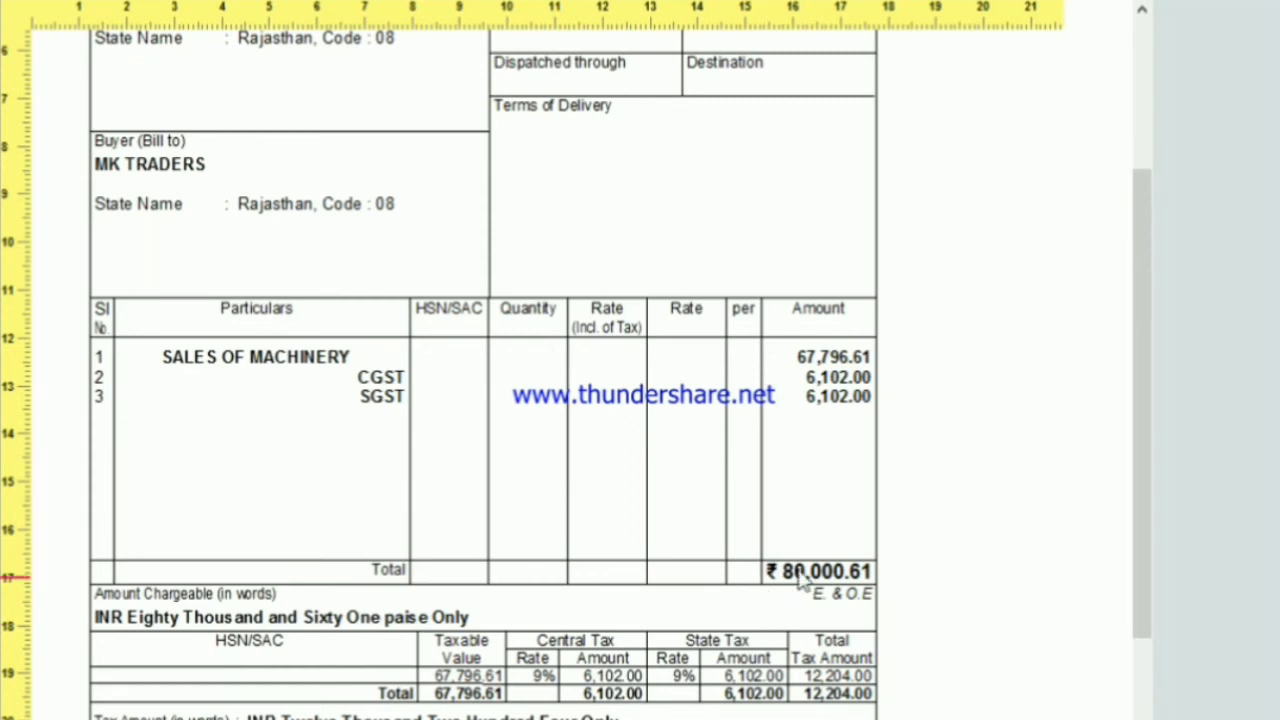
pyautogui.scroll(-1, 795, 590)
pyautogui.scroll(-1, 714, 630)
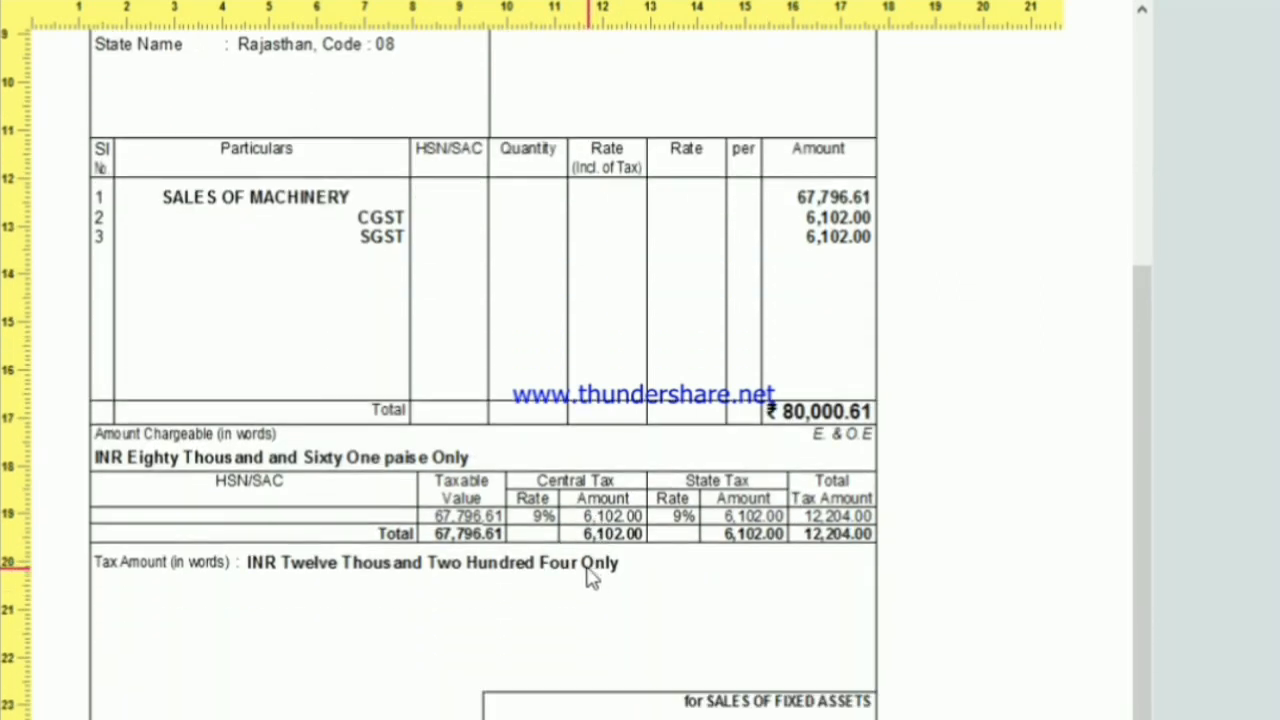
pyautogui.scroll(1, 585, 560)
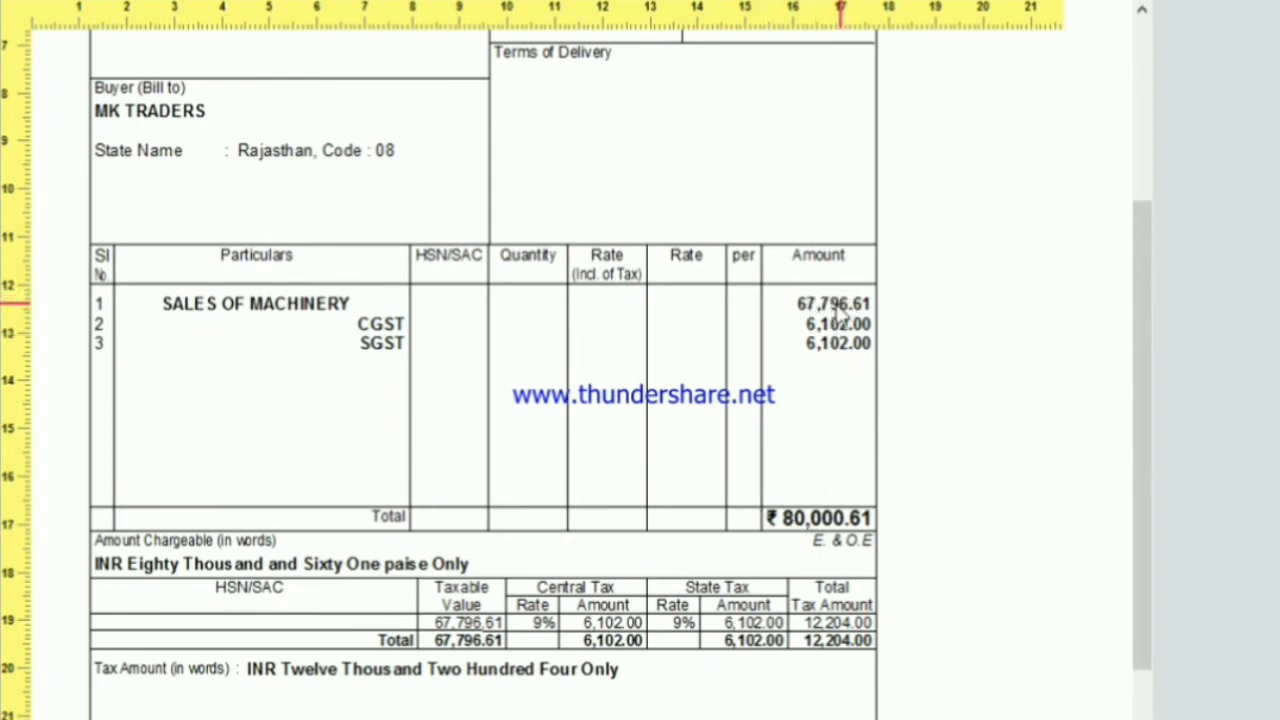
# Step: Close the invoice preview, the sales voucher and the Day Book, and return to the Gateway of Tally
pyautogui.press('Escape')
pyautogui.press('Escape')
pyautogui.press('Escape')
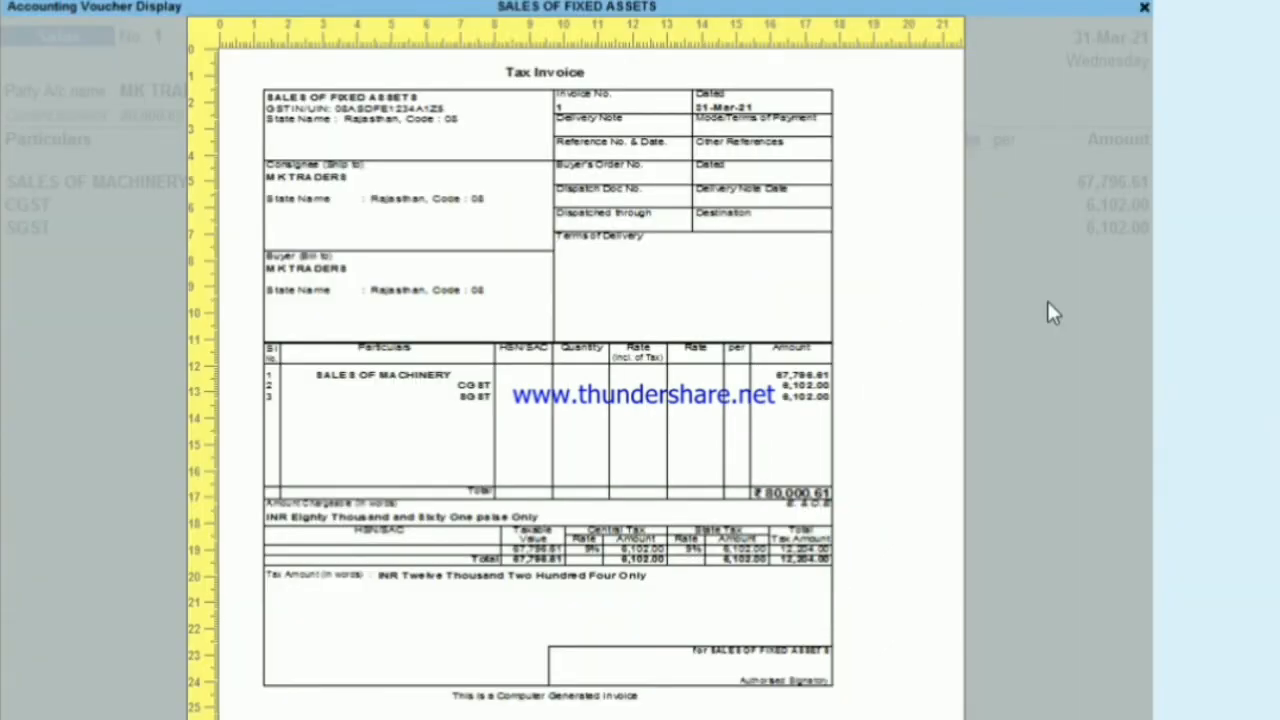
pyautogui.press('Escape')
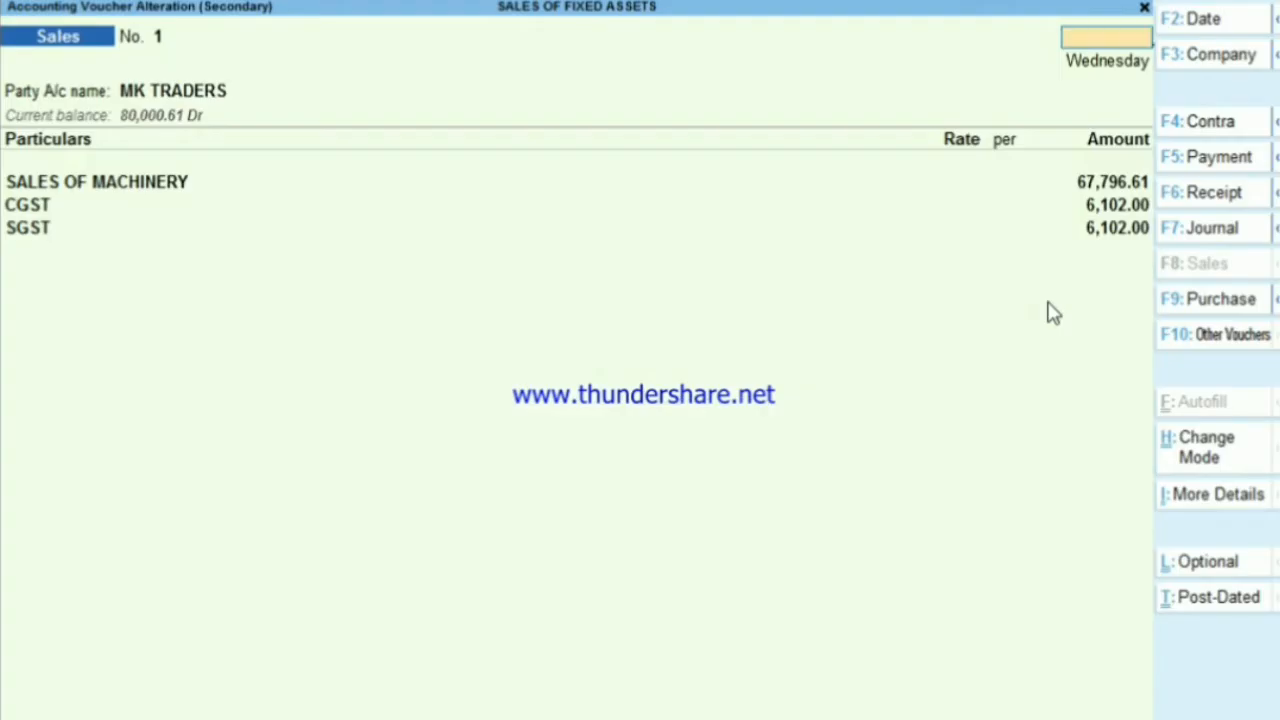
pyautogui.press('Escape')
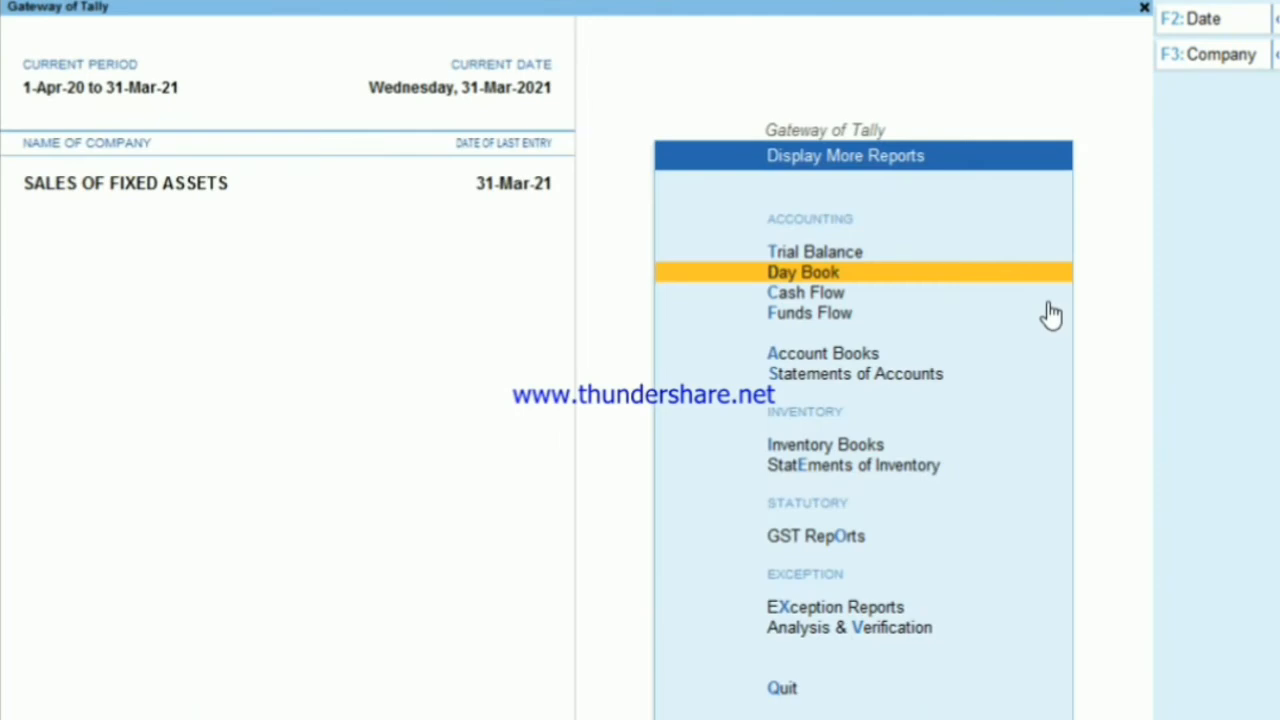
pyautogui.press('Down')
pyautogui.press('Down')
pyautogui.press('Down')
pyautogui.press('Down')
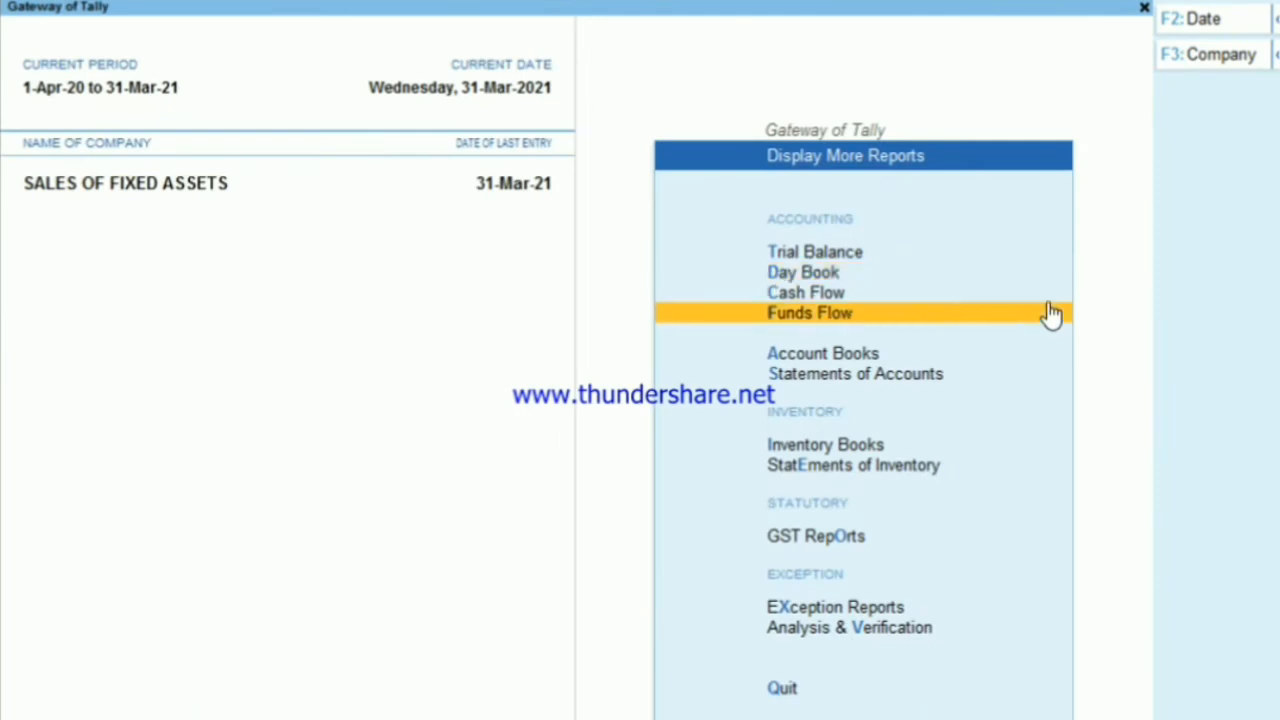
pyautogui.press('Escape')
# Step: Open voucher entry and switch the new voucher to the Journal type
pyautogui.press('Up')
pyautogui.press('Up')
pyautogui.press('Up')
pyautogui.press('Up')
pyautogui.press('Up')
pyautogui.press('Up')
pyautogui.press('Up')
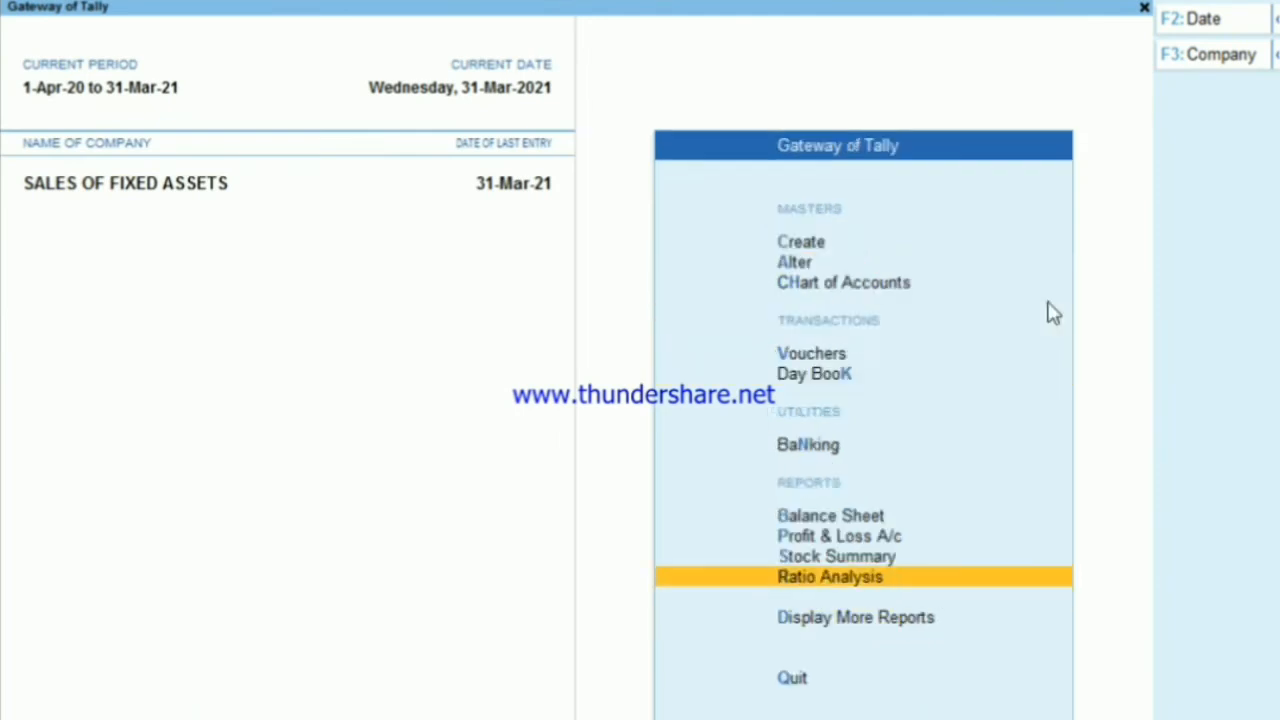
pyautogui.press('Return')
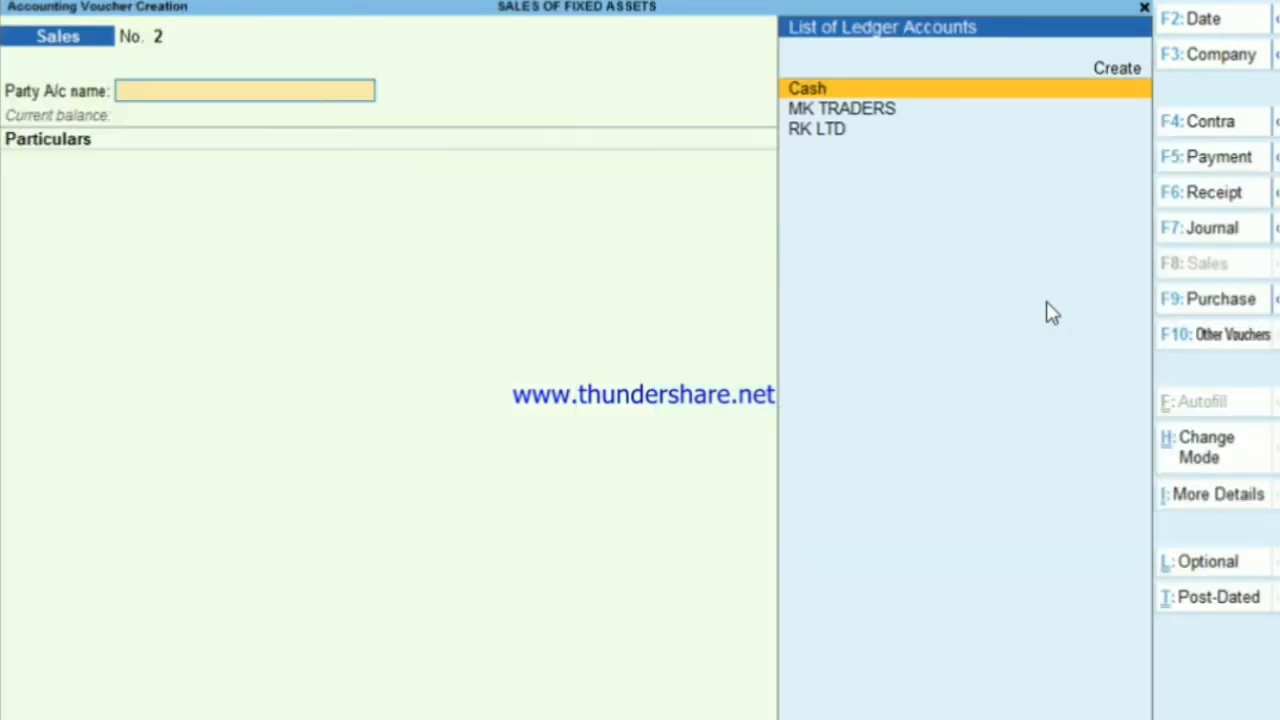
pyautogui.press('F7')
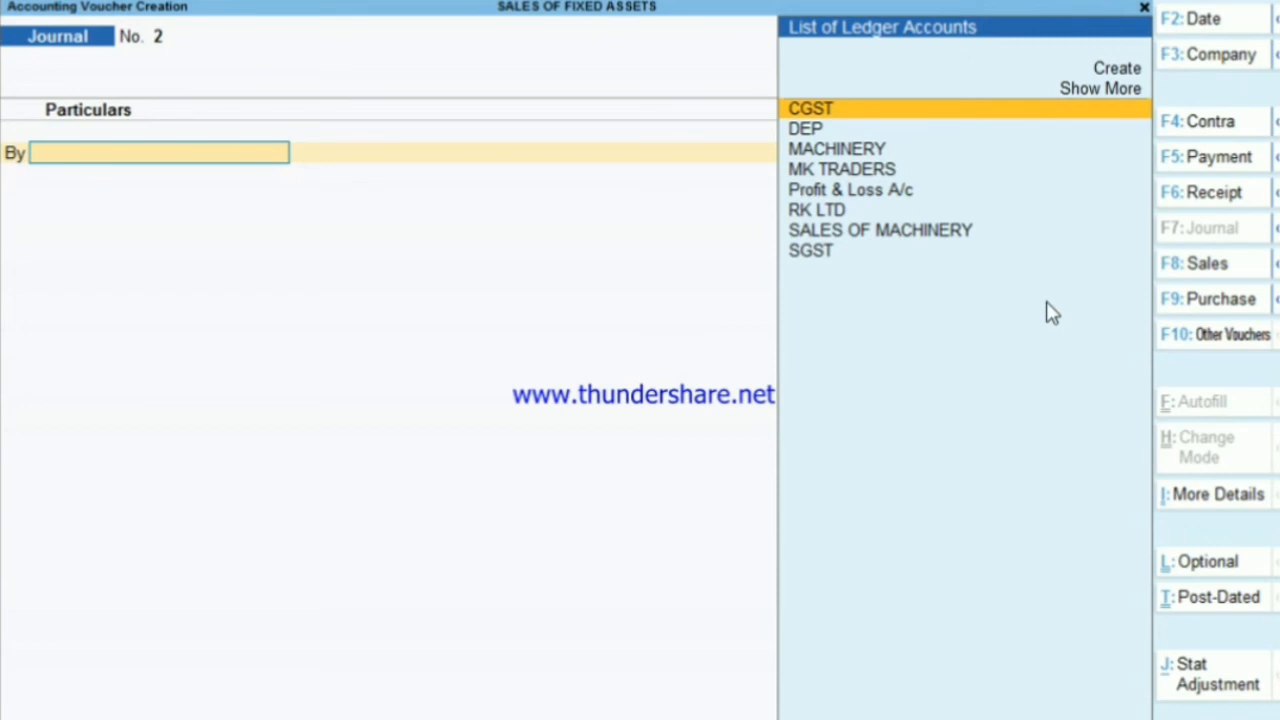
# Step: Debit the SALES OF MACHINERY ledger with 67,796.61, leaving its inventory allocation empty
pyautogui.press('Down')
pyautogui.press('Down')
pyautogui.press('Down')
pyautogui.press('Down')
pyautogui.press('Down')
pyautogui.press('Down')
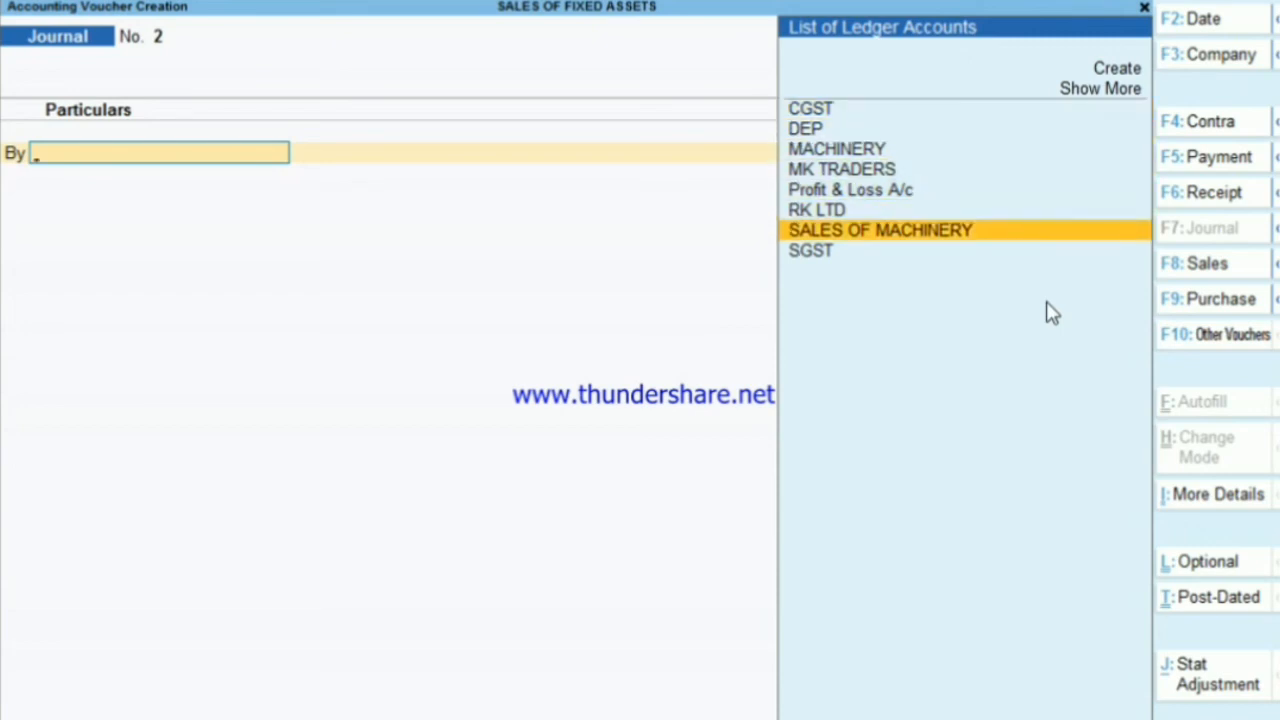
pyautogui.press('Return')
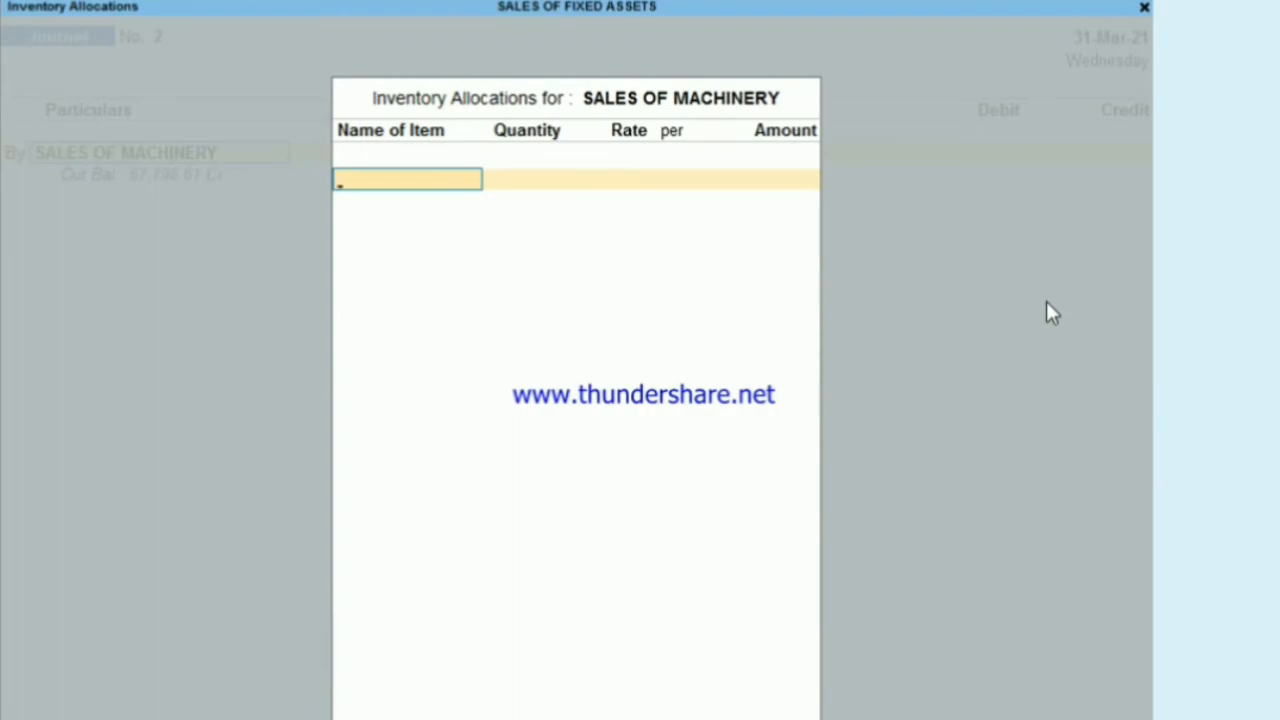
pyautogui.press('Return')
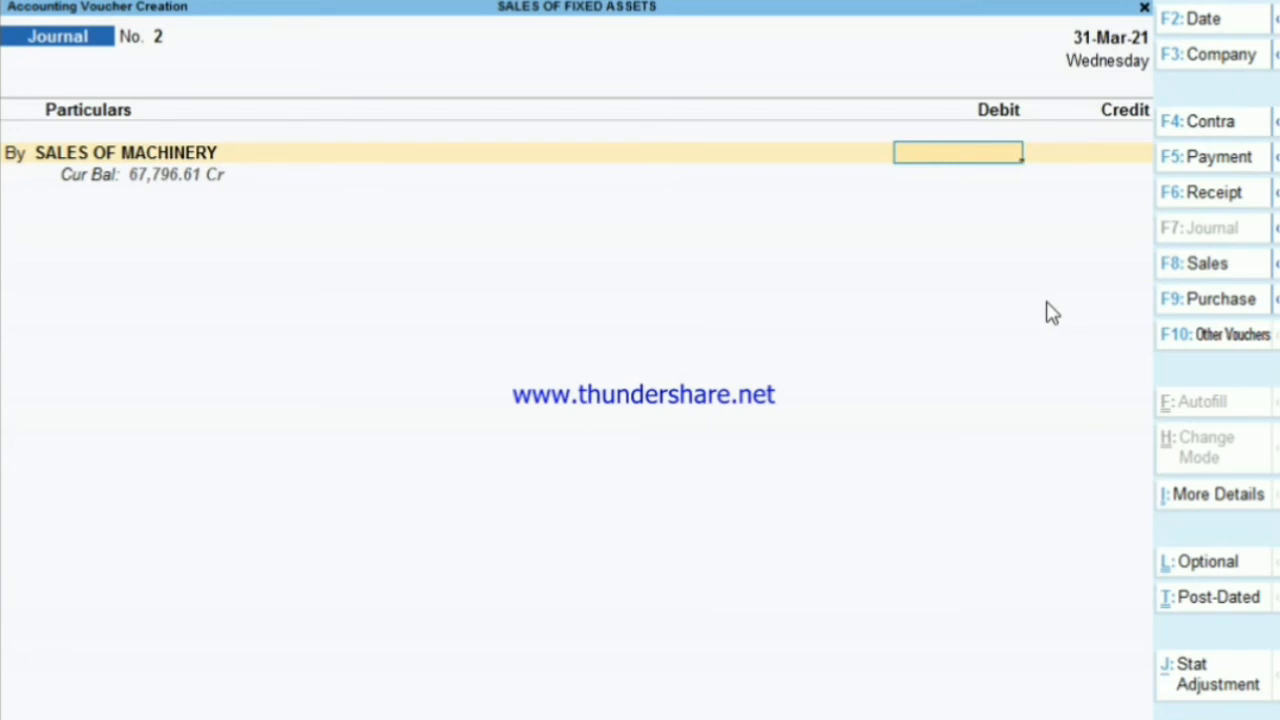
pyautogui.write('67,')
pyautogui.write('7')
pyautogui.write('96.')
pyautogui.write('61')
pyautogui.press('Return')
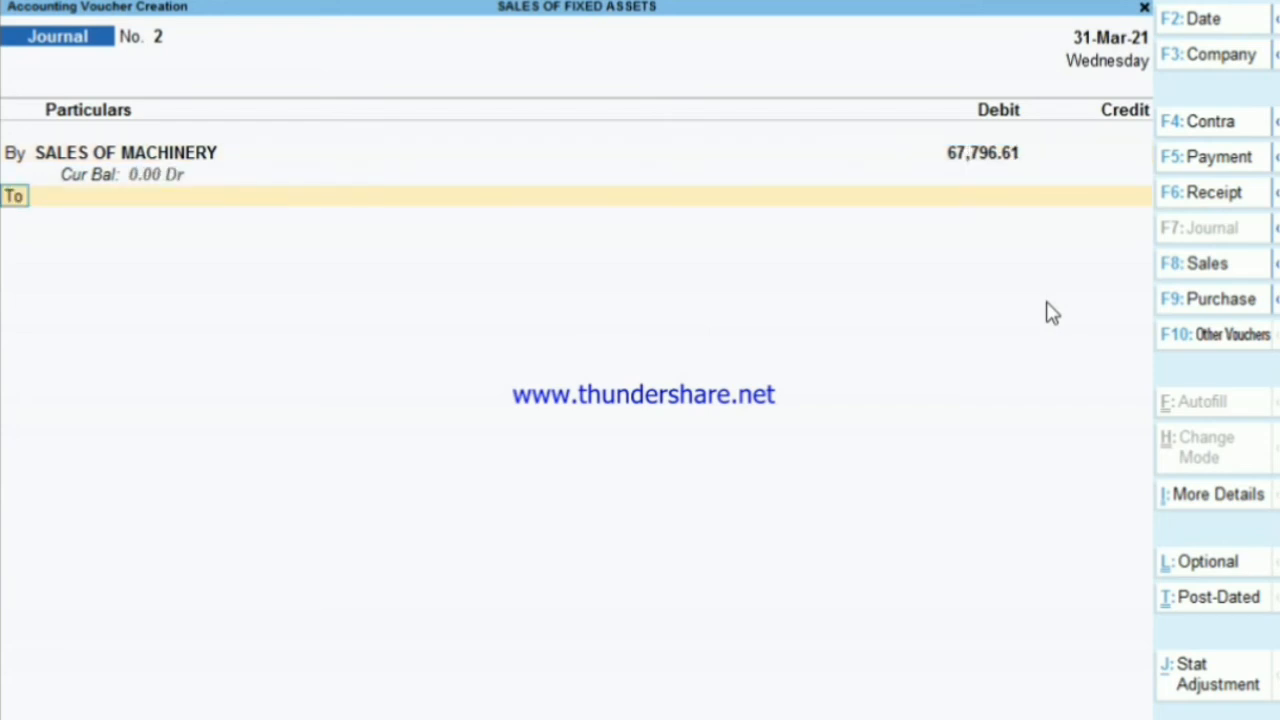
# Step: Credit the MACHINERY ledger with 60,000.00 and begin another credit line in the journal
pyautogui.press('Return')
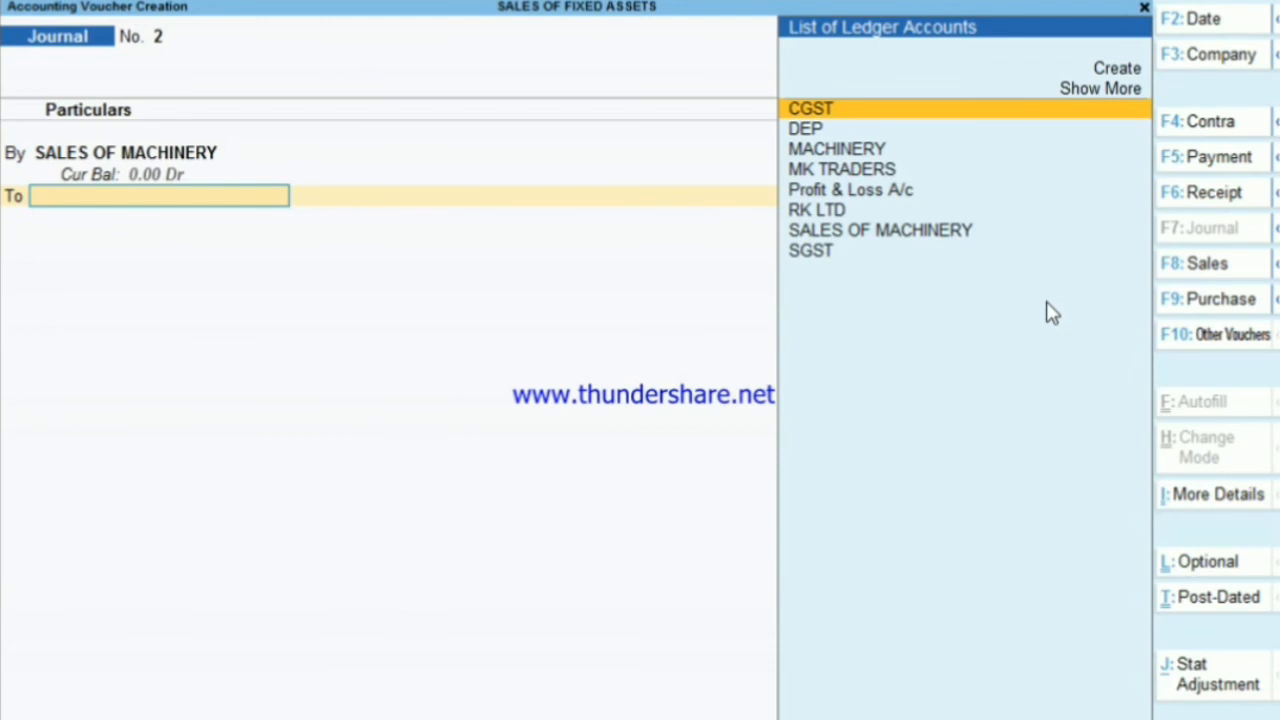
pyautogui.press('Down')
pyautogui.press('Down')
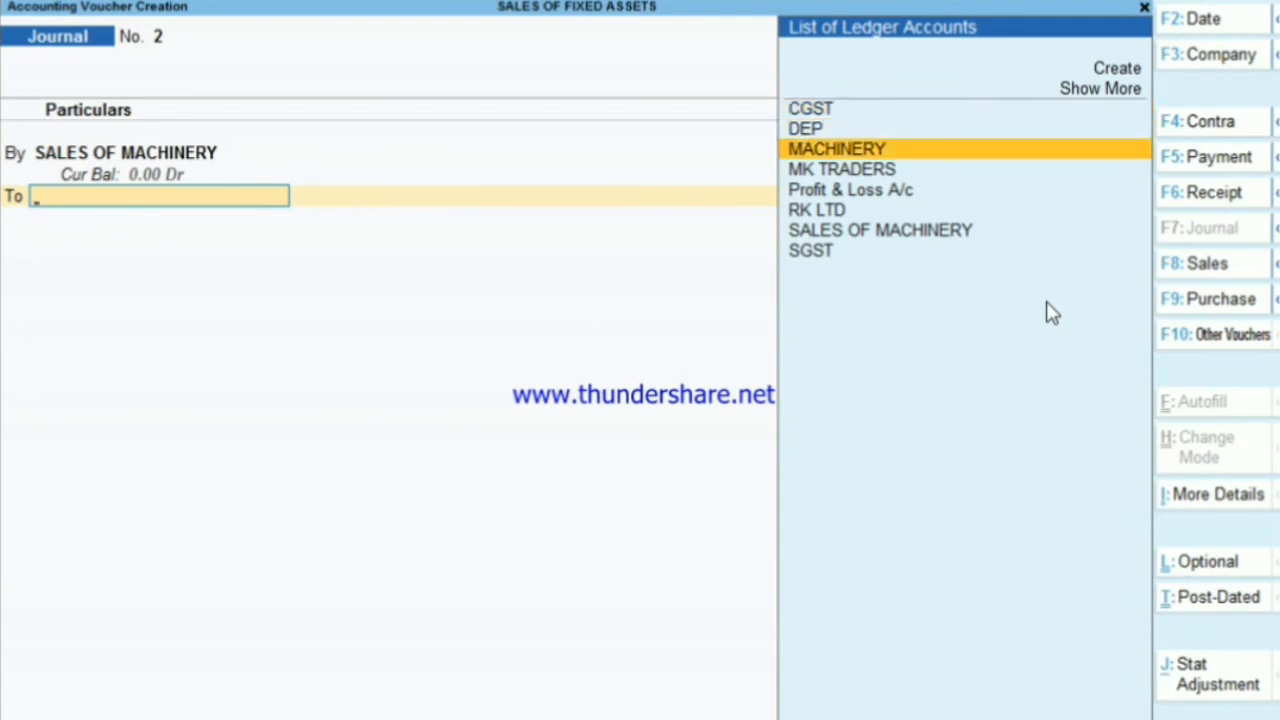
pyautogui.press('Return')
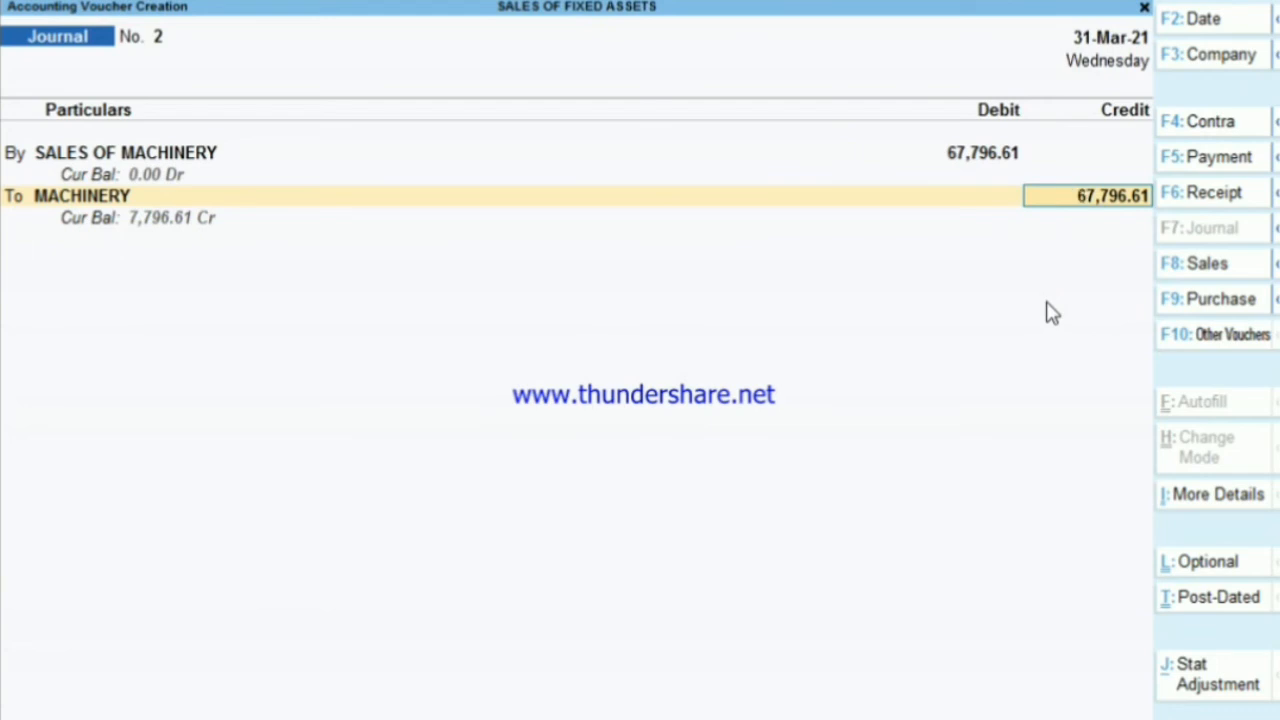
pyautogui.write('6')
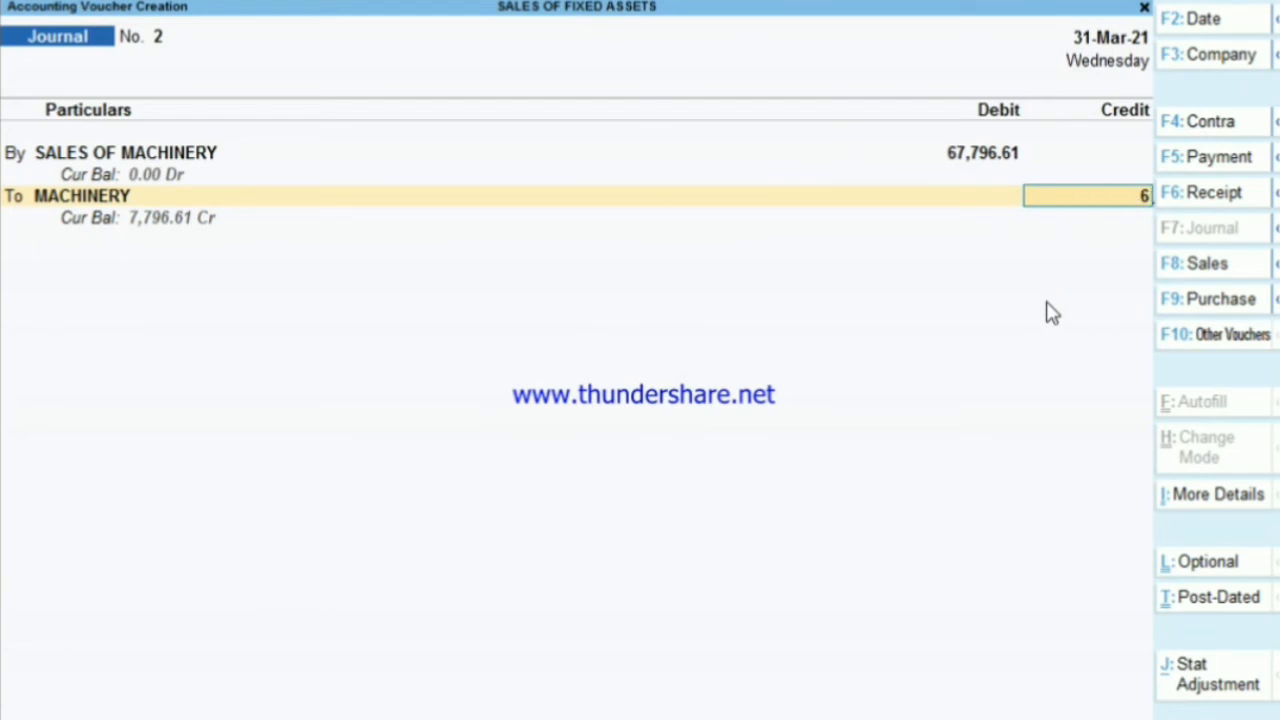
pyautogui.write('0,0000')
pyautogui.press('Return')
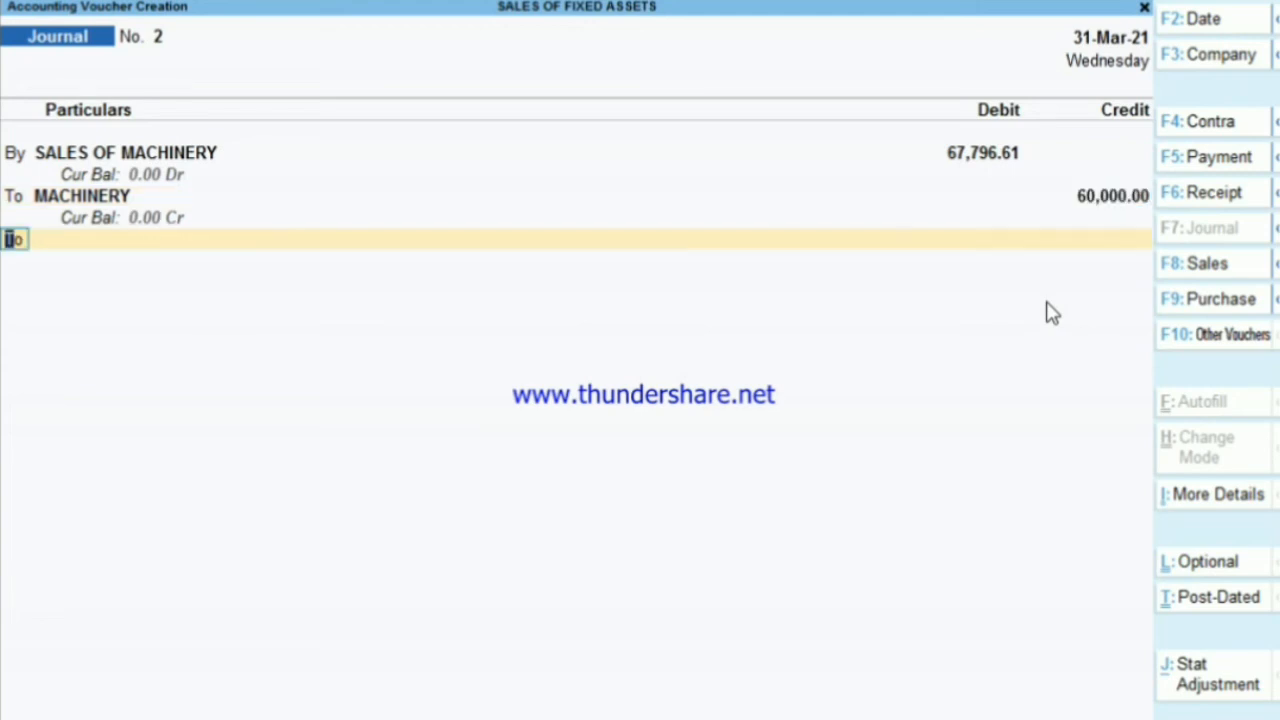
pyautogui.press('Return')
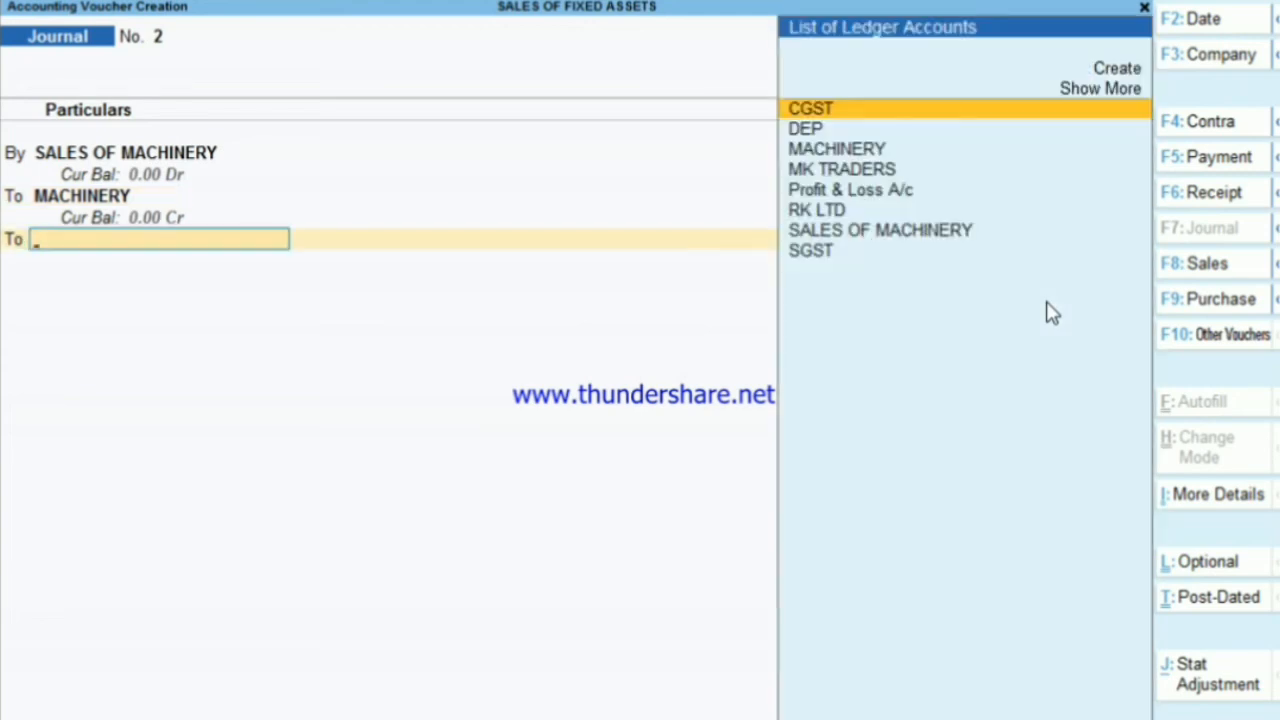
# Step: Start creating a ledger from the journal's blank credit line and name it PROFIT ON SALES OF MACHIINERY
pyautogui.hotkey('alt', 'c')
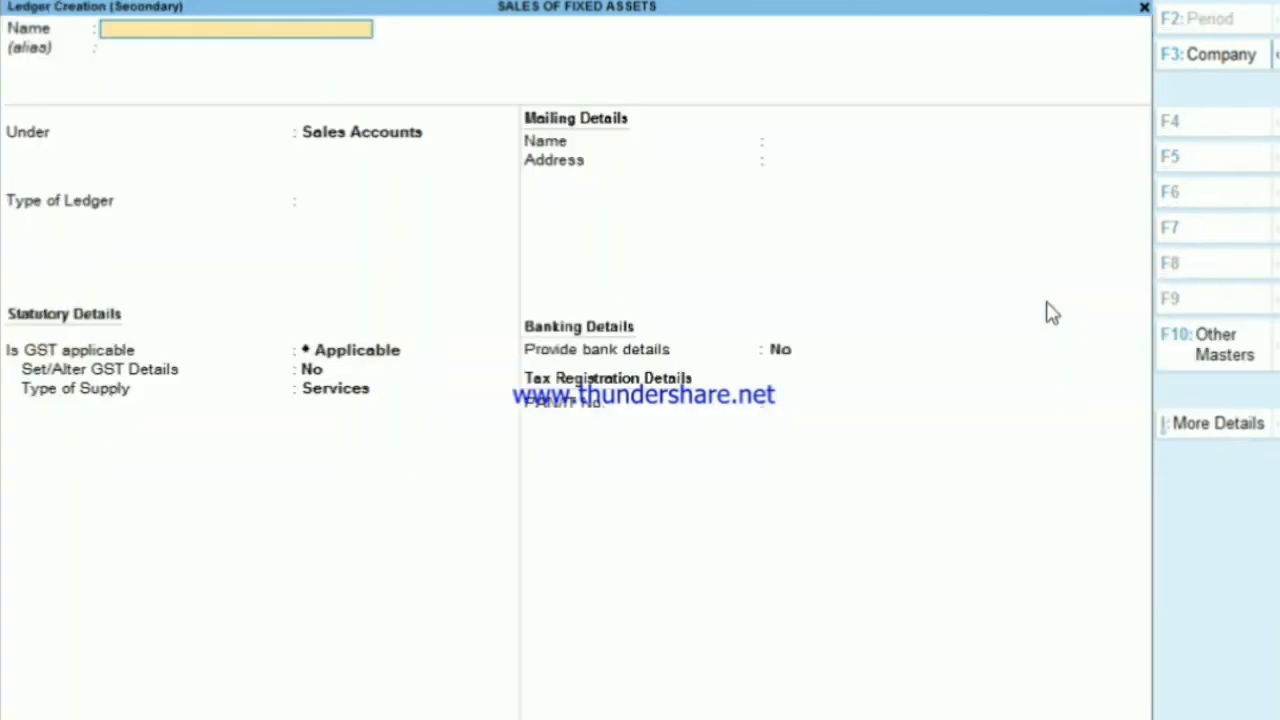
pyautogui.write('PROFT')
pyautogui.press('BackSpace')
pyautogui.write('IT ON')
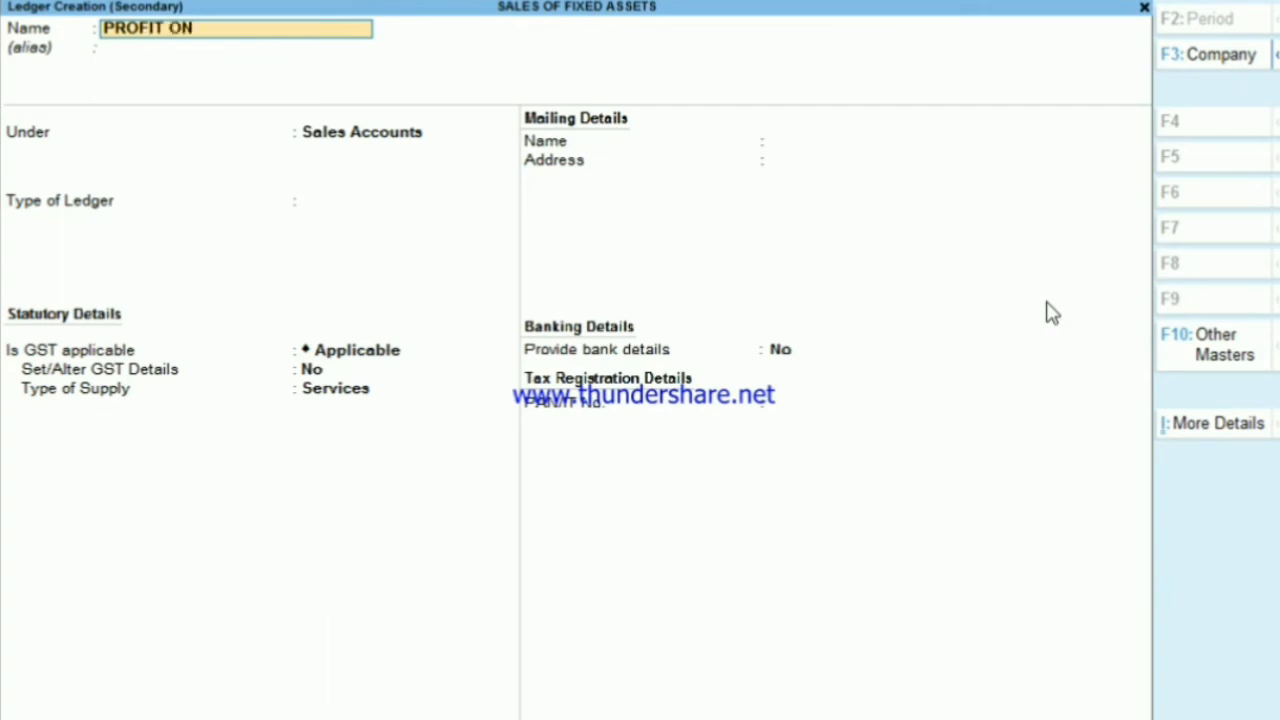
pyautogui.write(' SALES OF MACHII')
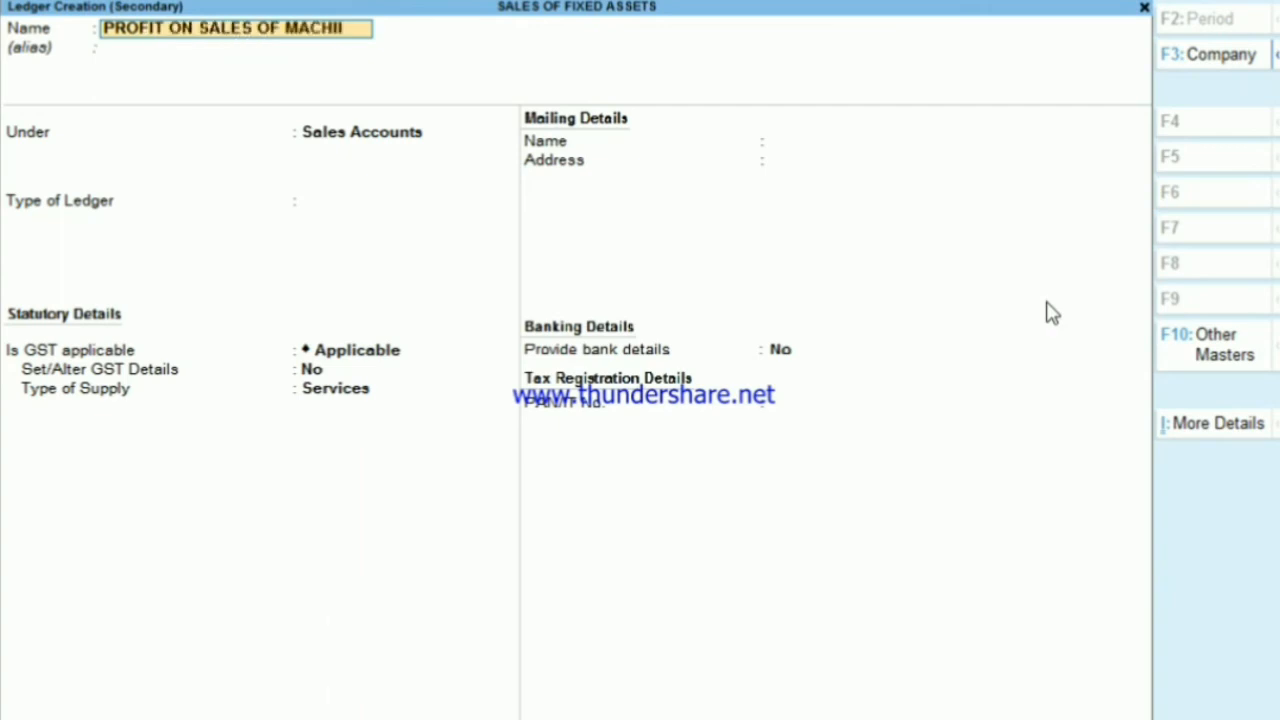
pyautogui.write('NERY')
pyautogui.press('Return')
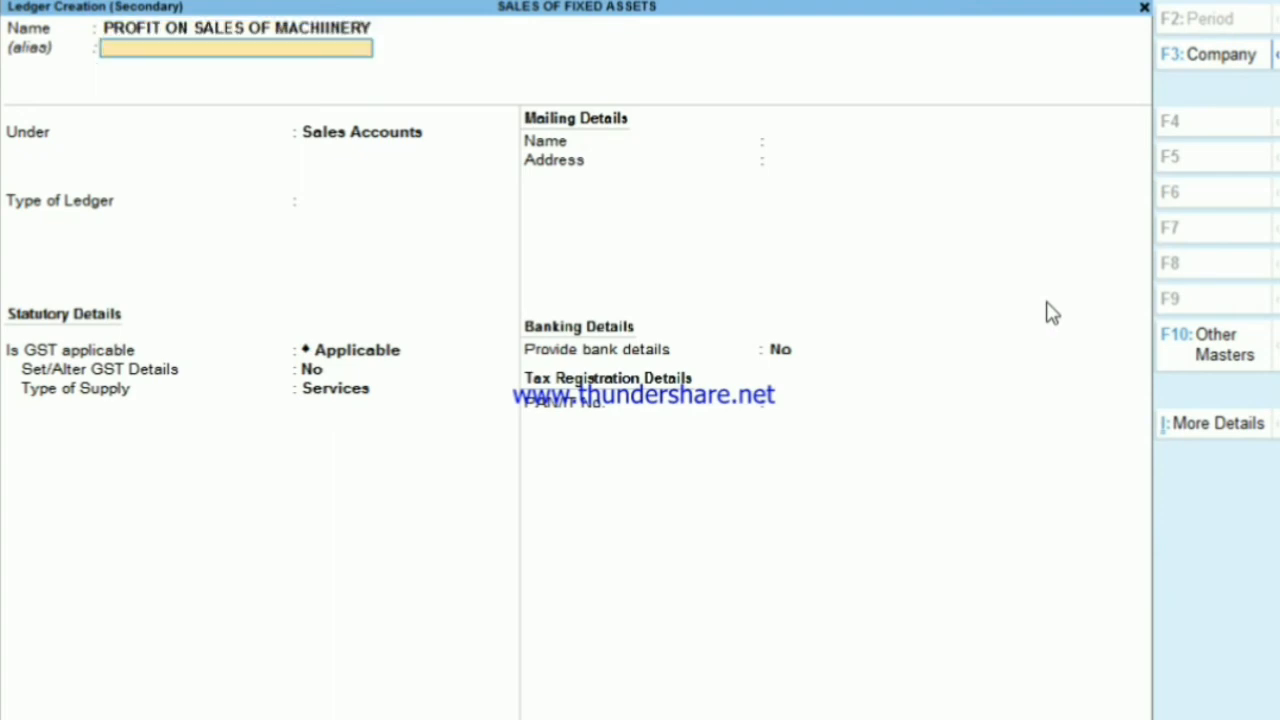
# Step: Place the new profit ledger under the Indirect Incomes group, keeping its ledger type as Not Applicable
pyautogui.press('Return')
pyautogui.write('IN')
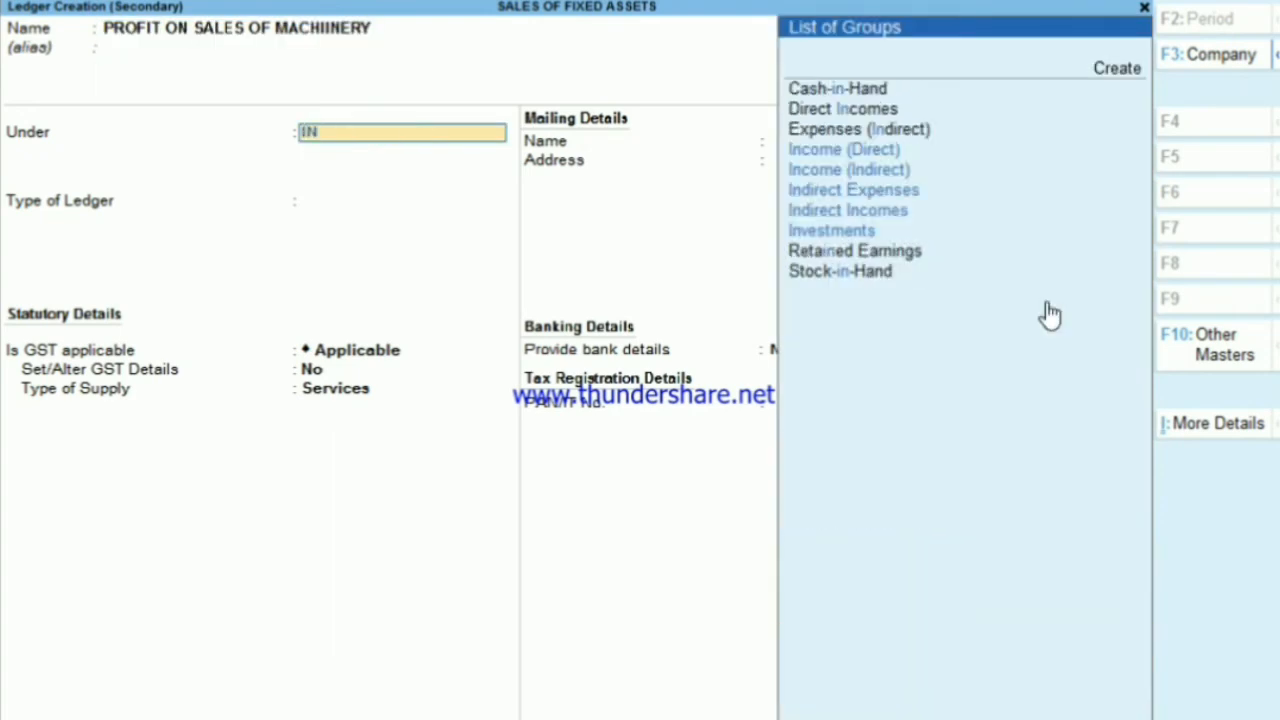
pyautogui.press('Down')
pyautogui.press('Down')
pyautogui.press('Down')
pyautogui.press('Down')
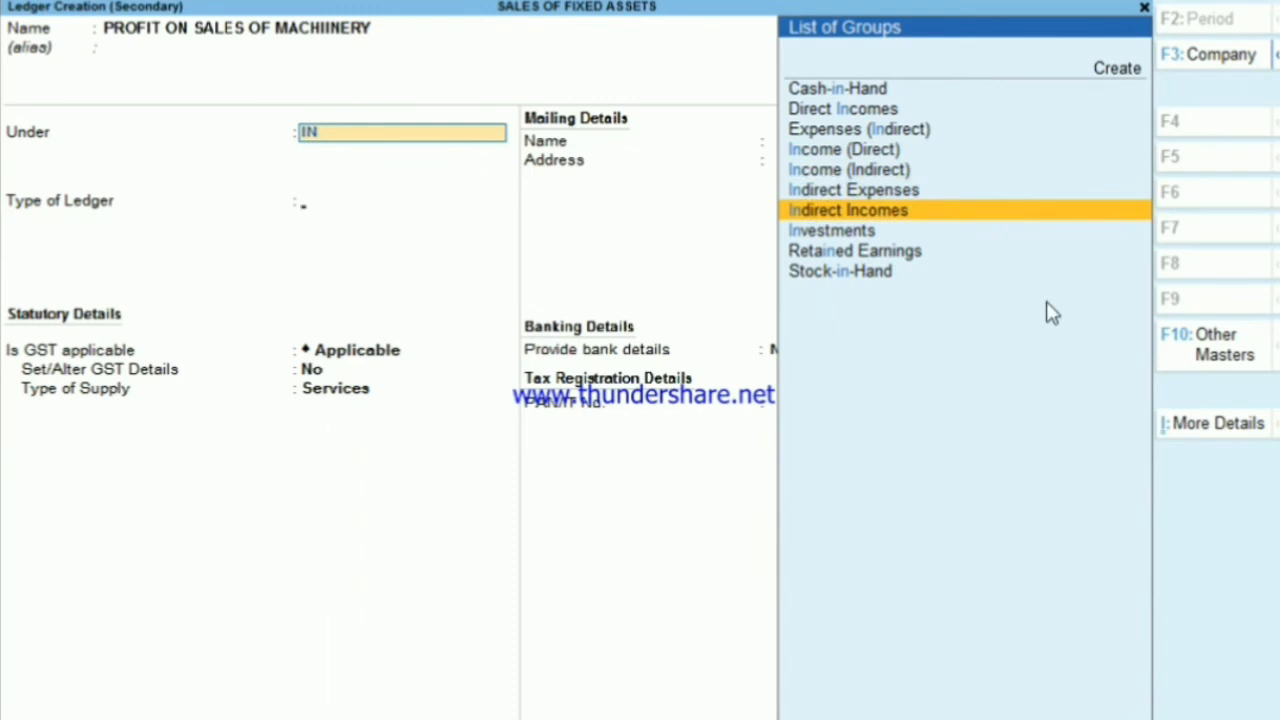
pyautogui.press('Return')
pyautogui.press('Return')
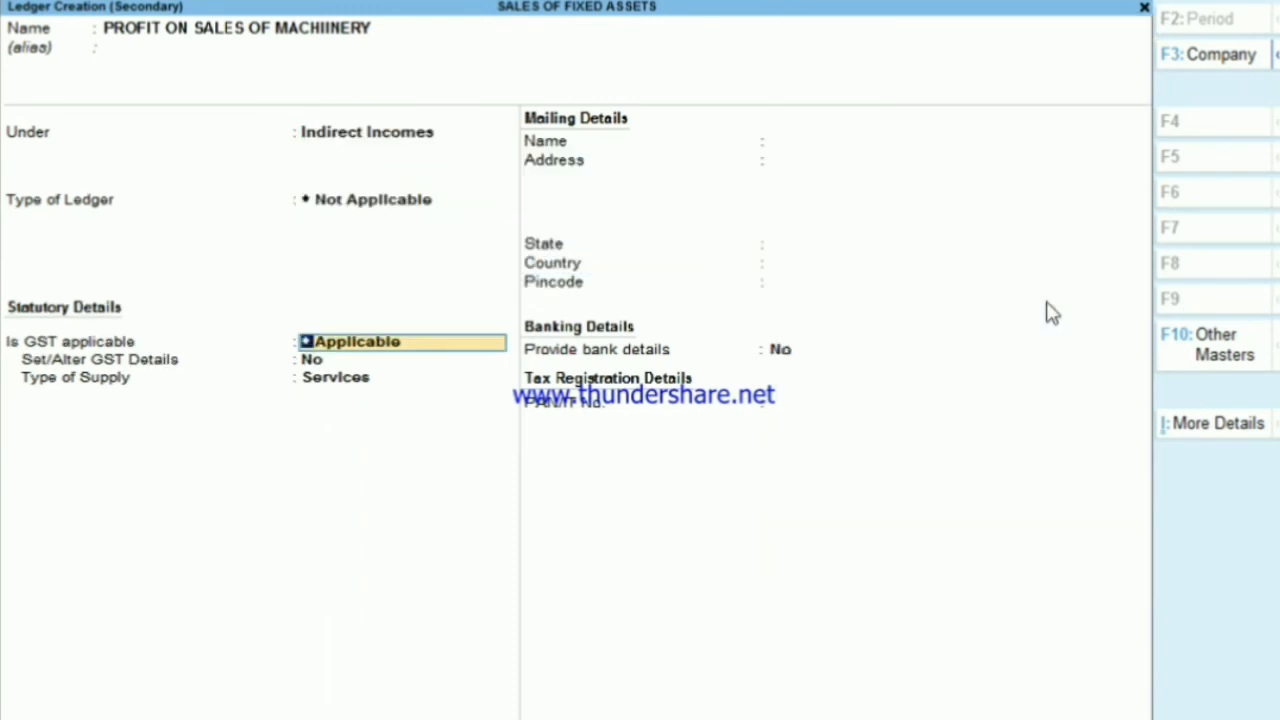
# Step: Set GST to Not Applicable for the profit ledger, leave bank and tax details unchanged, and save it
pyautogui.press('Down')
pyautogui.press('Return')
pyautogui.press('Return')
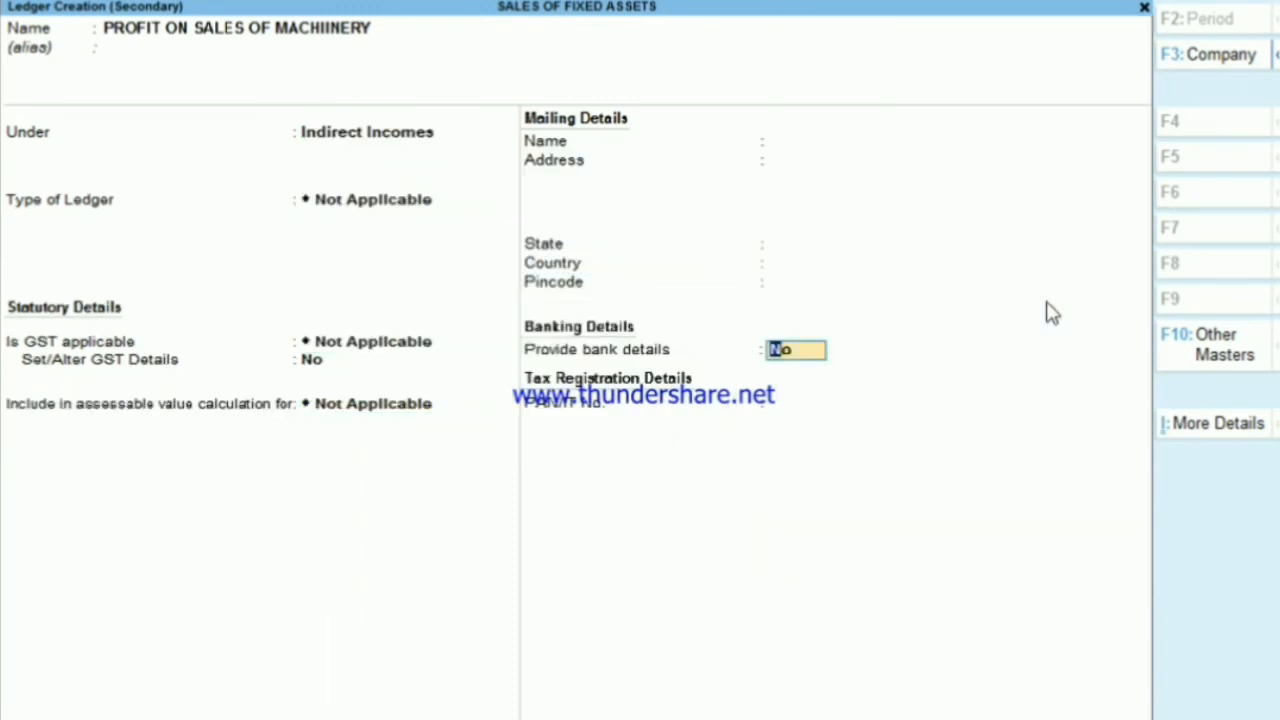
pyautogui.press('Return')
pyautogui.press('Return')
pyautogui.press('Return')
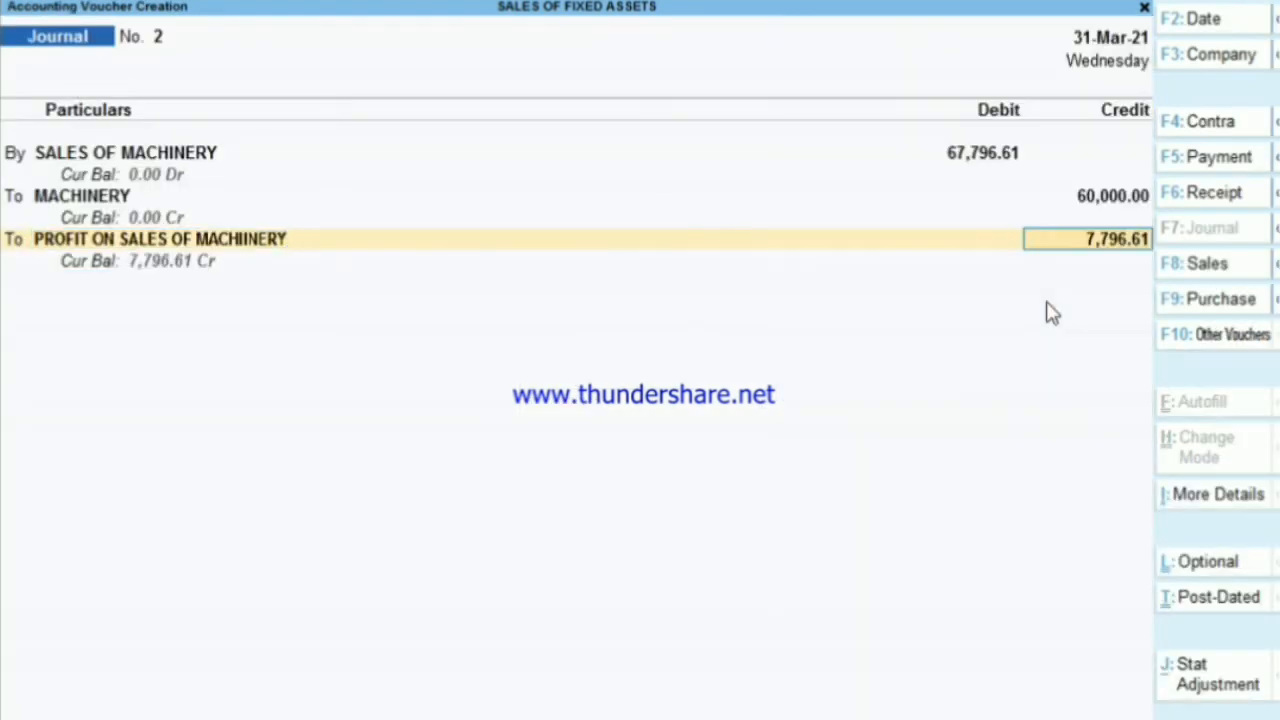
# Step: Credit the profit ledger with 7,796.61, save the journal voucher, and return to the Gateway of Tally
pyautogui.press('Return')
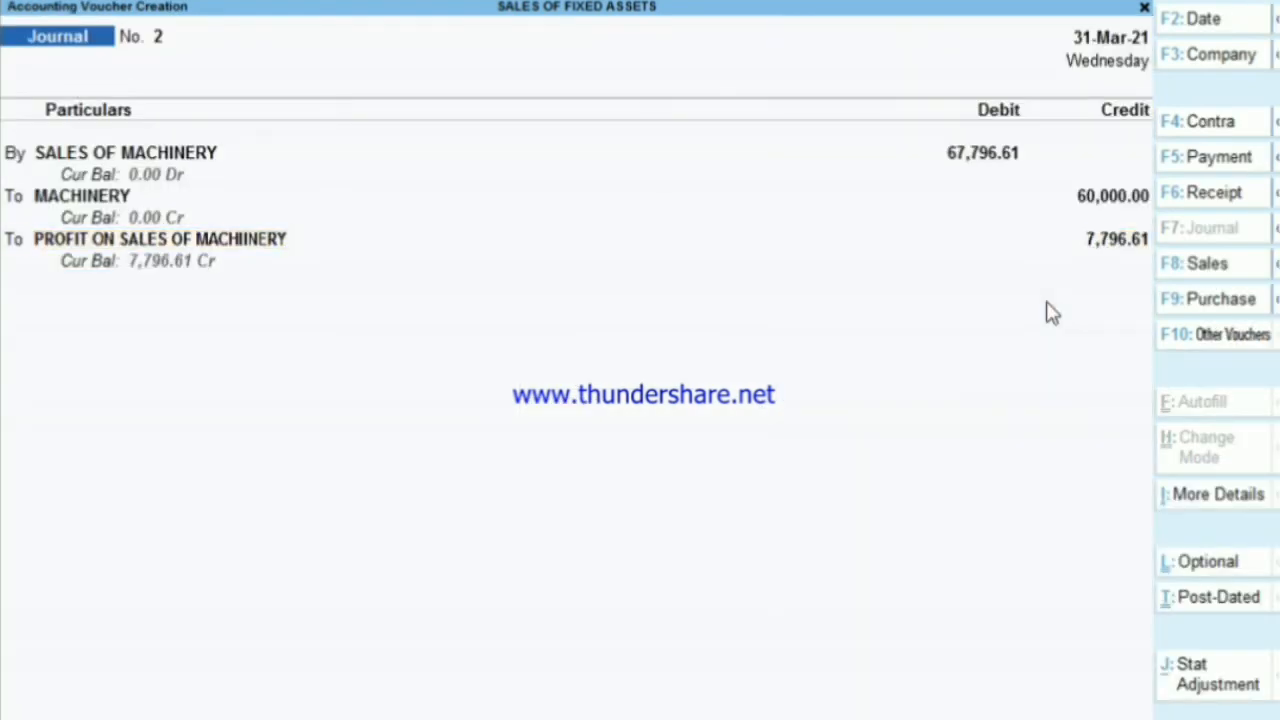
pyautogui.press('Return')
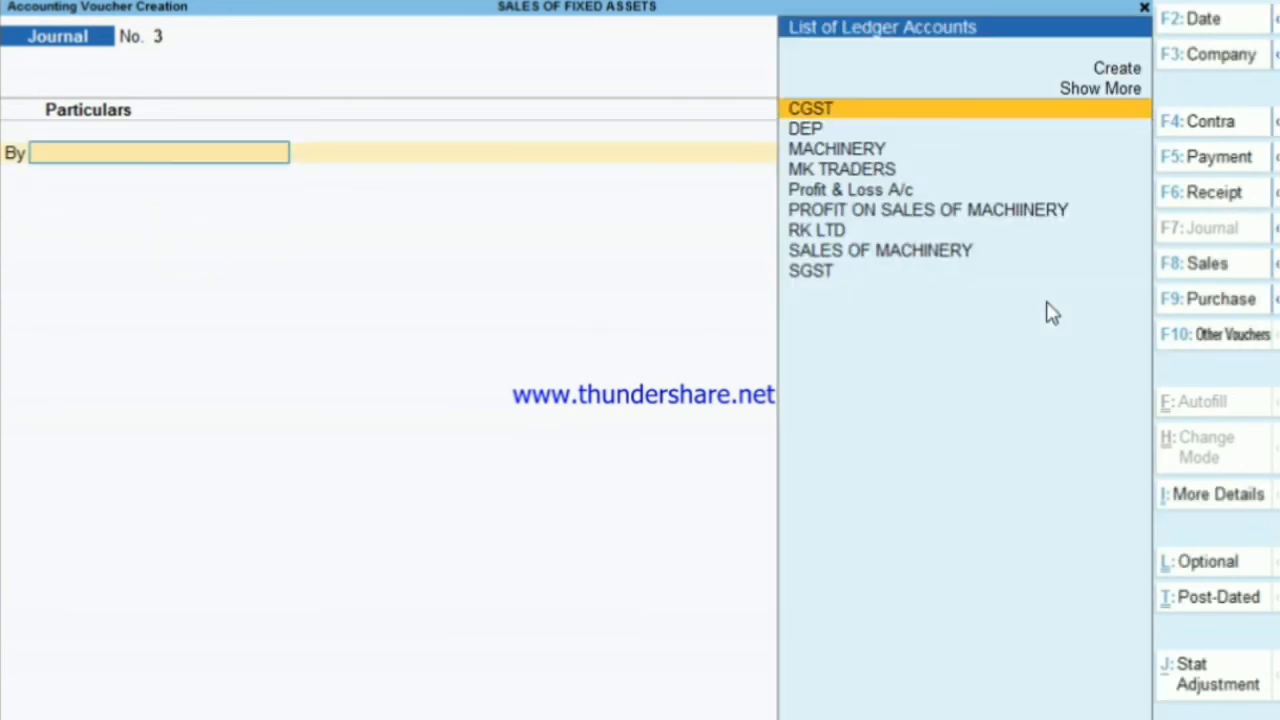
pyautogui.press('Escape')
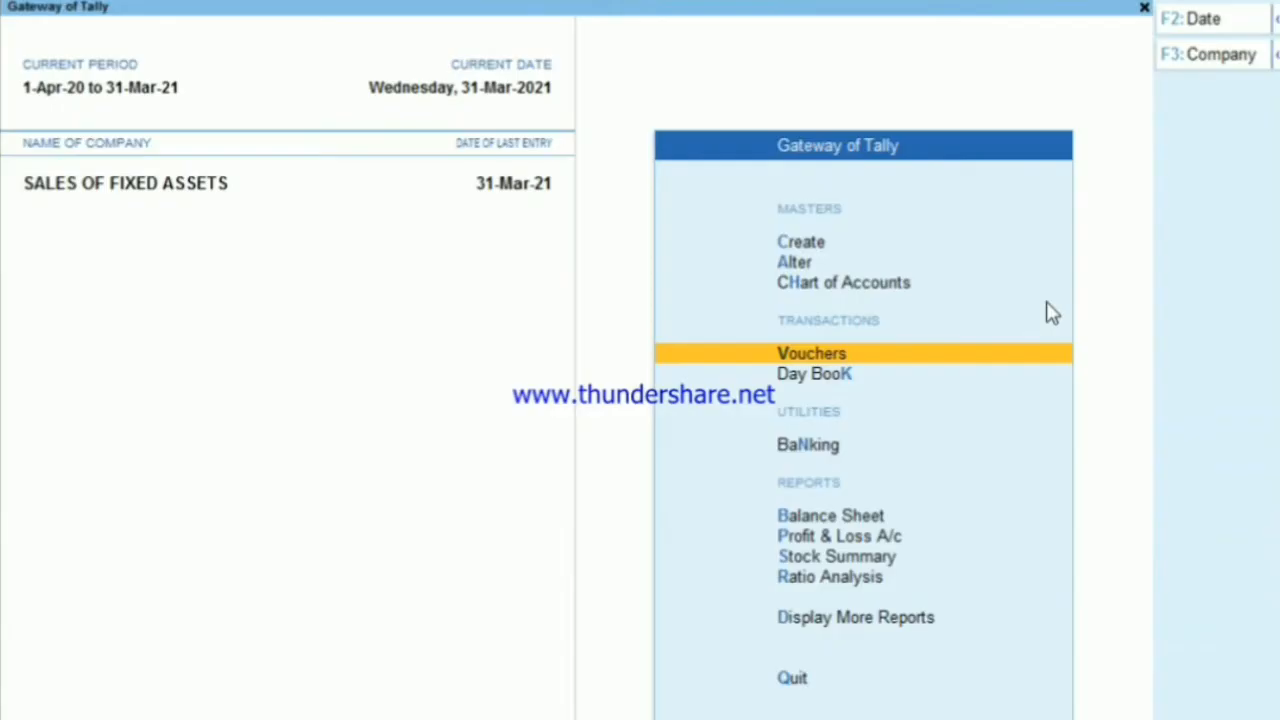
# Step: Open the Balance Sheet in detailed view, examine MACHINERY under Fixed Assets, and close the report
pyautogui.press('Down')
pyautogui.press('Down')
pyautogui.press('Down')
pyautogui.press('Return')
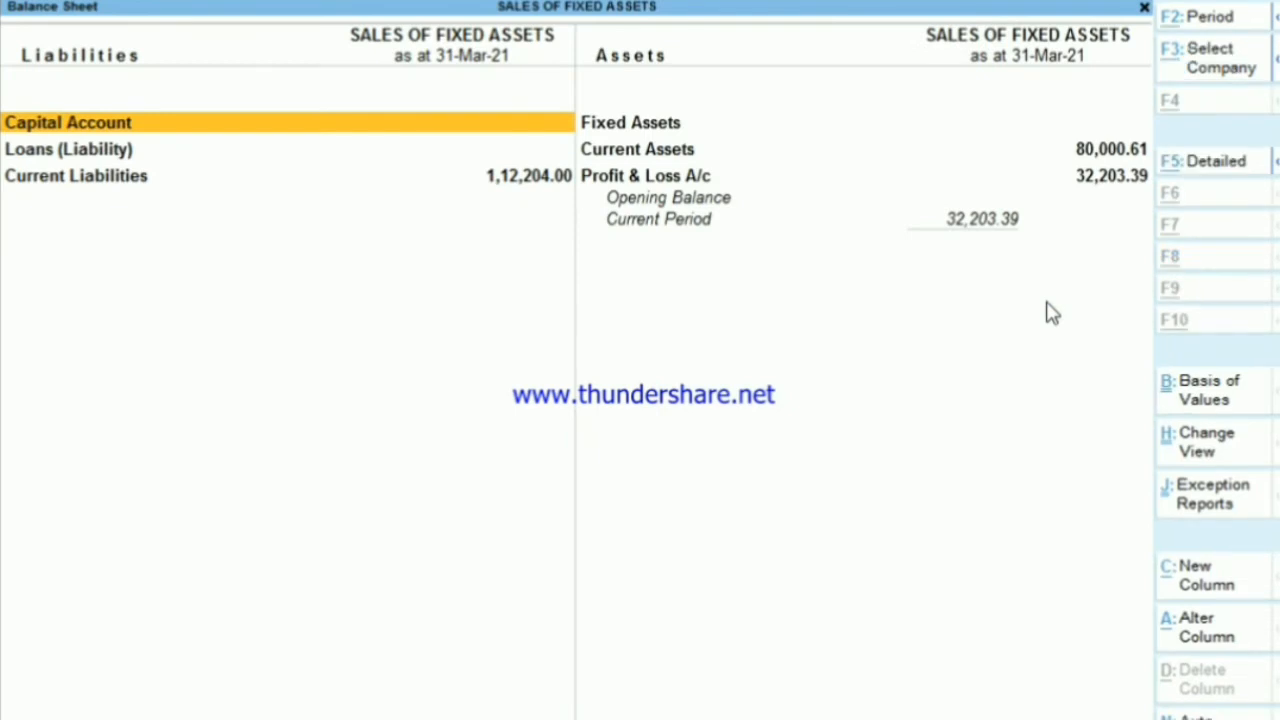
pyautogui.hotkey('alt', 'F5')
pyautogui.press('Right')
pyautogui.press('Down')
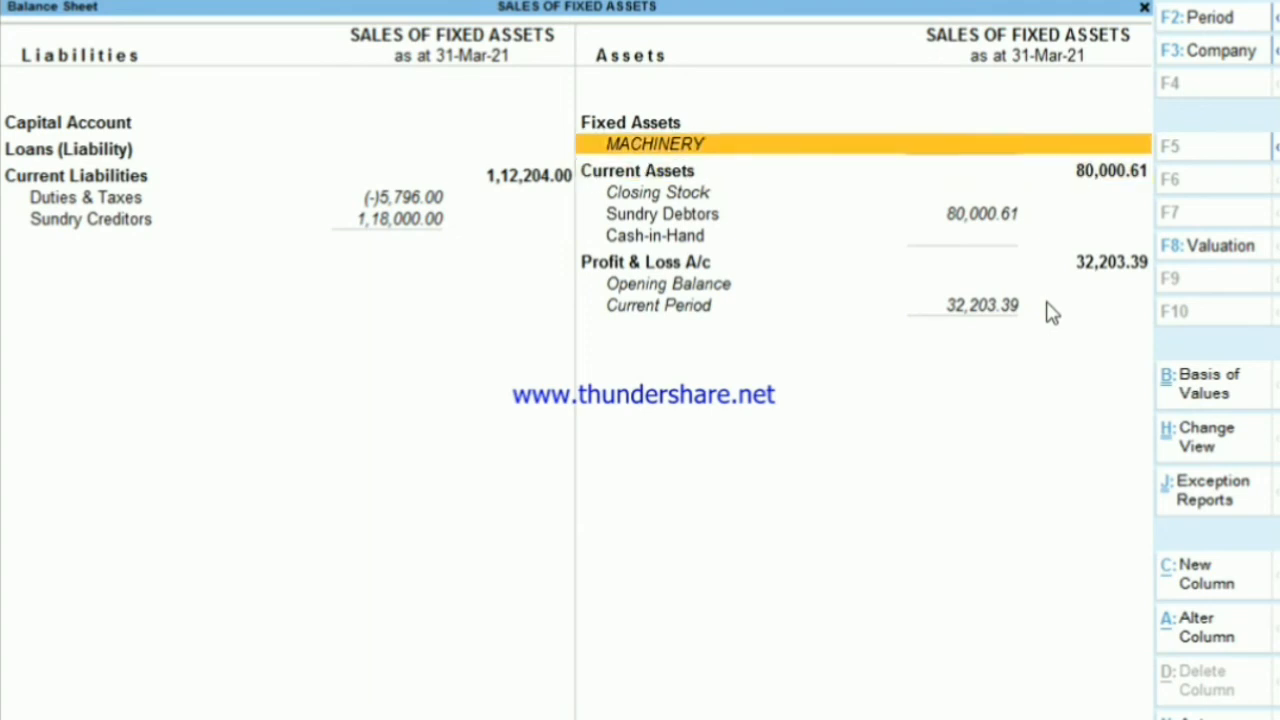
pyautogui.press('Up')
pyautogui.press('Escape')
# Step: Open the Profit & Loss A/c in detailed view, examine the expense, sales and indirect income lines, and close it
pyautogui.press('Down')
pyautogui.press('Return')
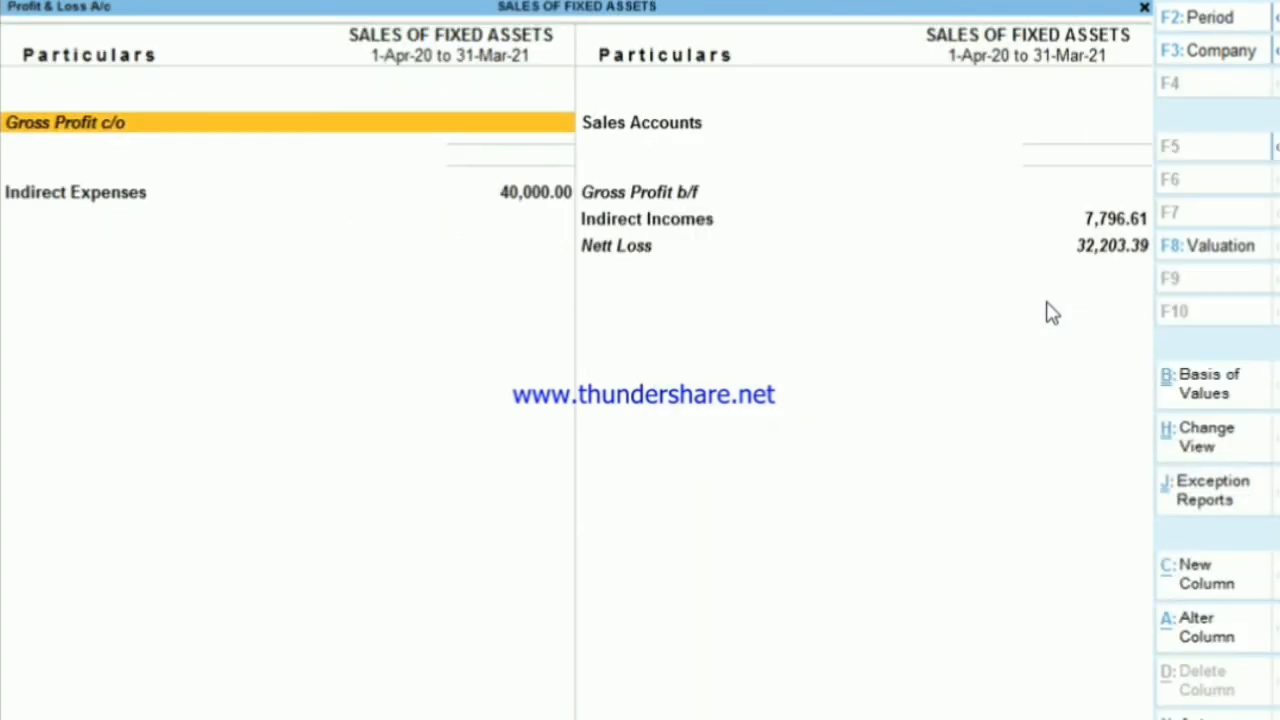
pyautogui.hotkey('alt', 'F5')
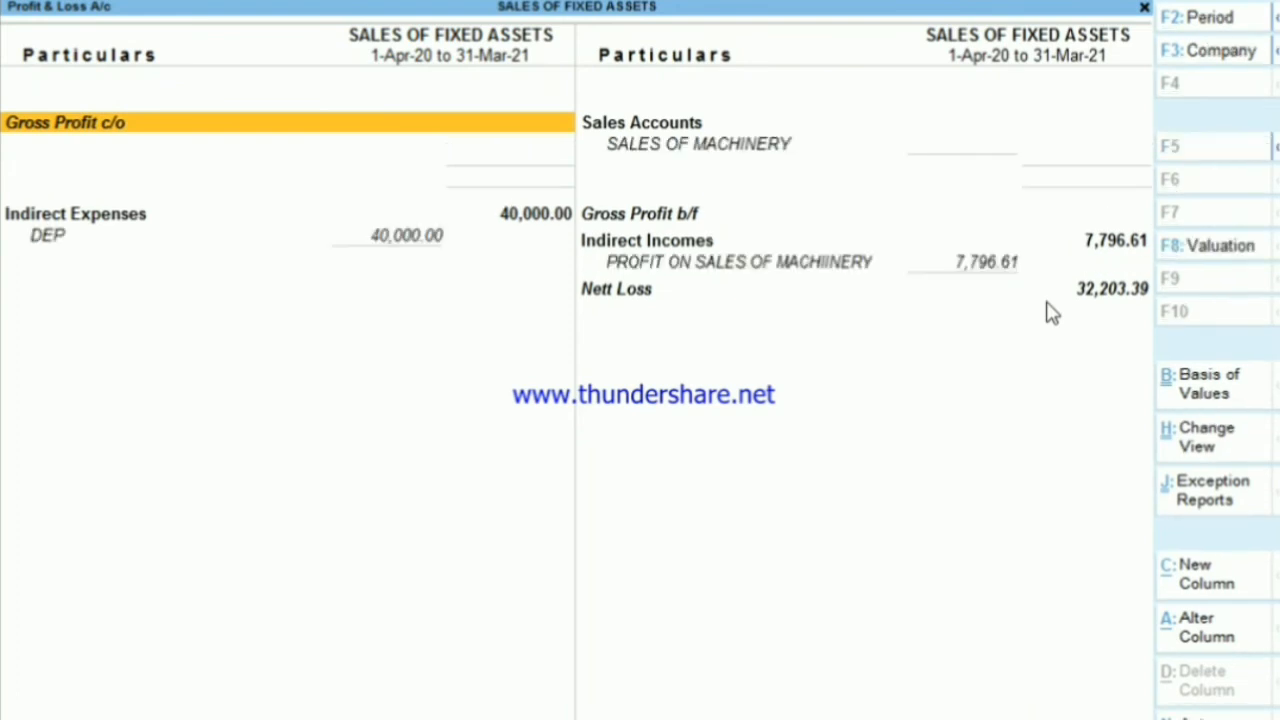
pyautogui.press('Down')
pyautogui.press('Down')
pyautogui.press('Up')
pyautogui.press('Up')
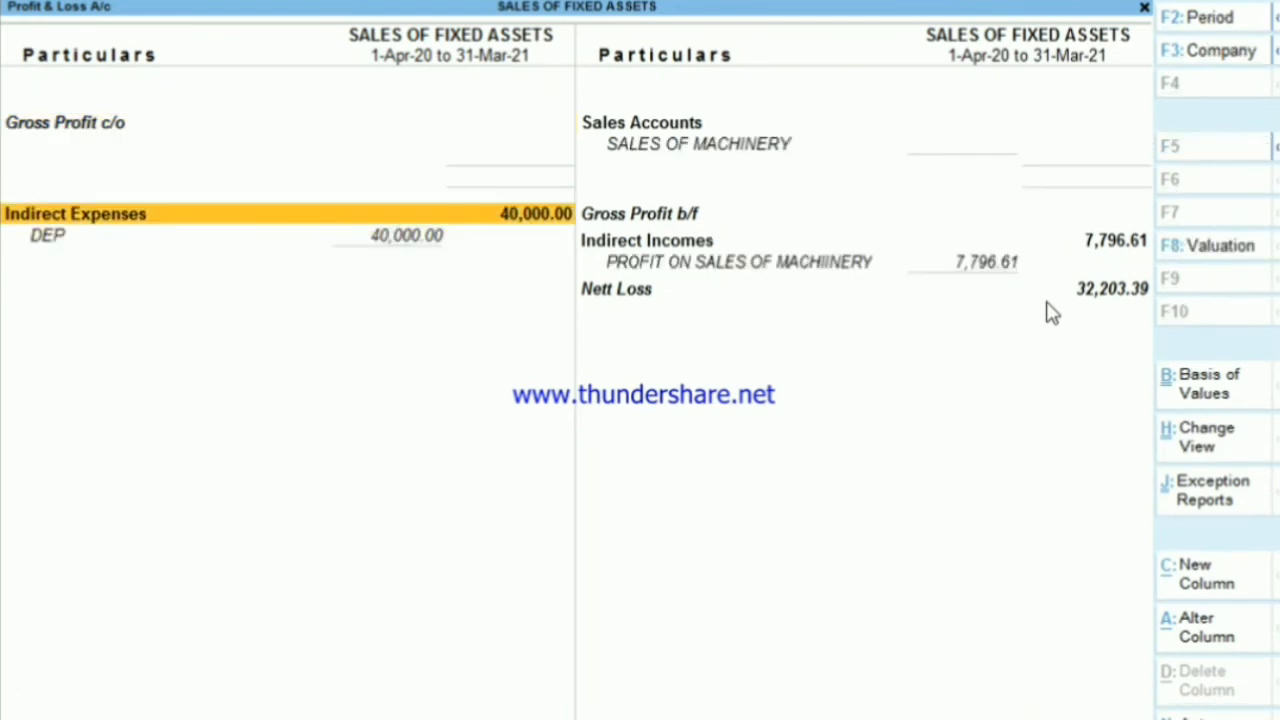
pyautogui.press('Right')
pyautogui.press('Down')
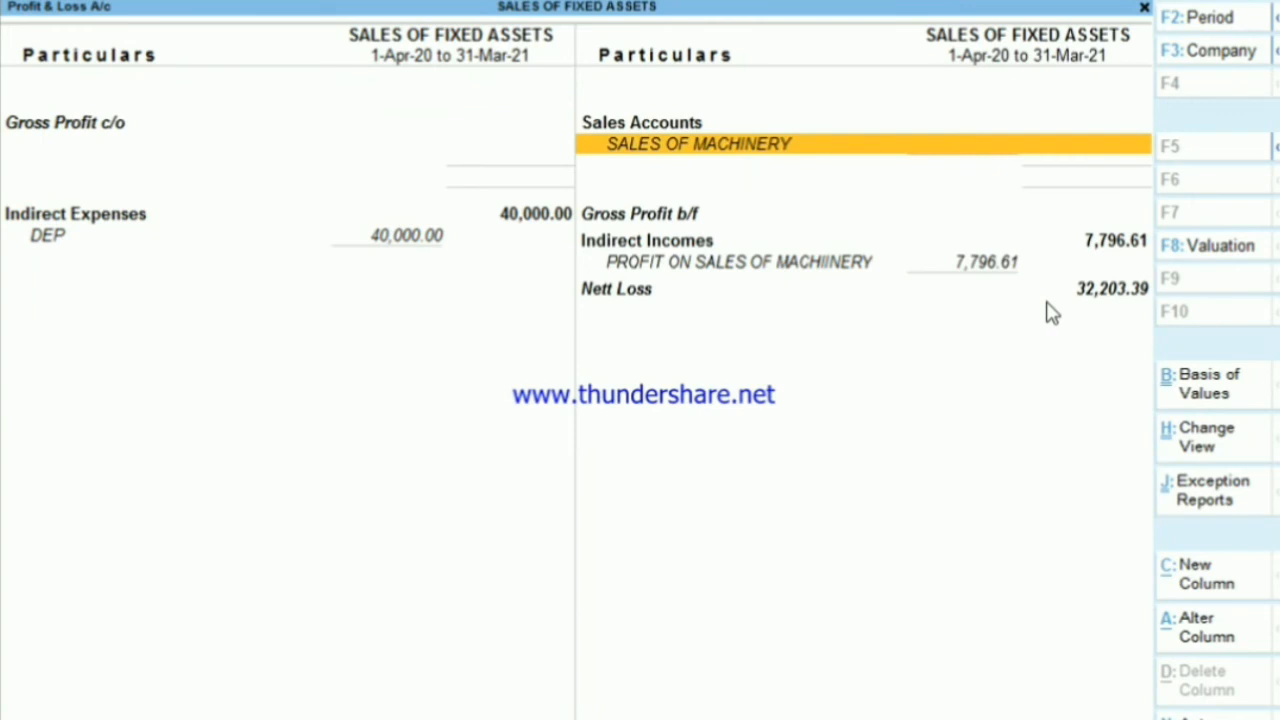
pyautogui.press('Down')
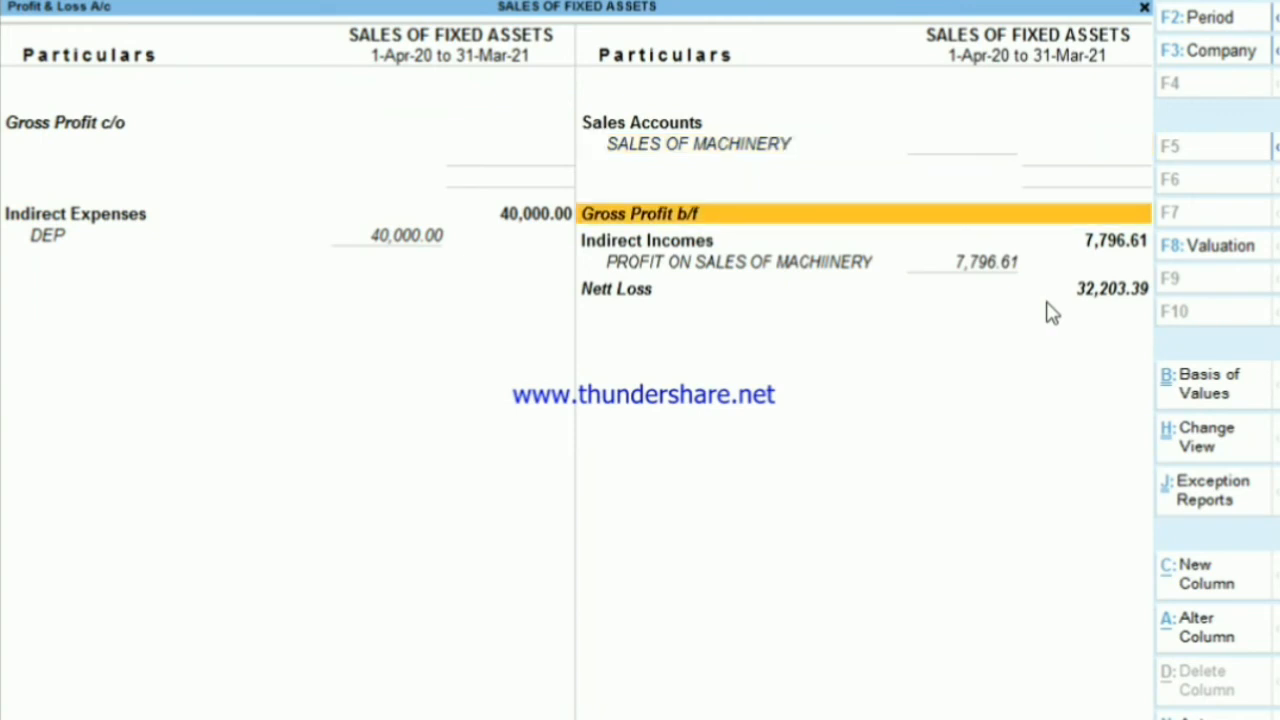
pyautogui.press('Down')
pyautogui.press('Up')
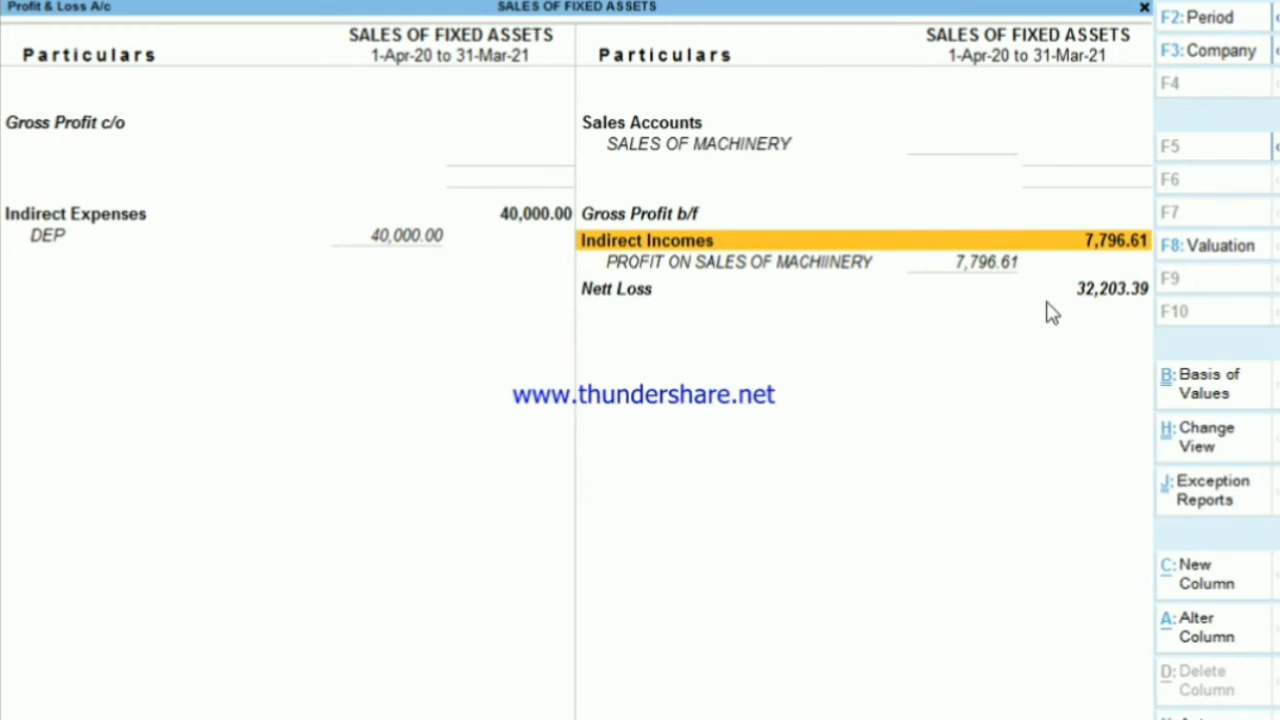
pyautogui.press('Down')
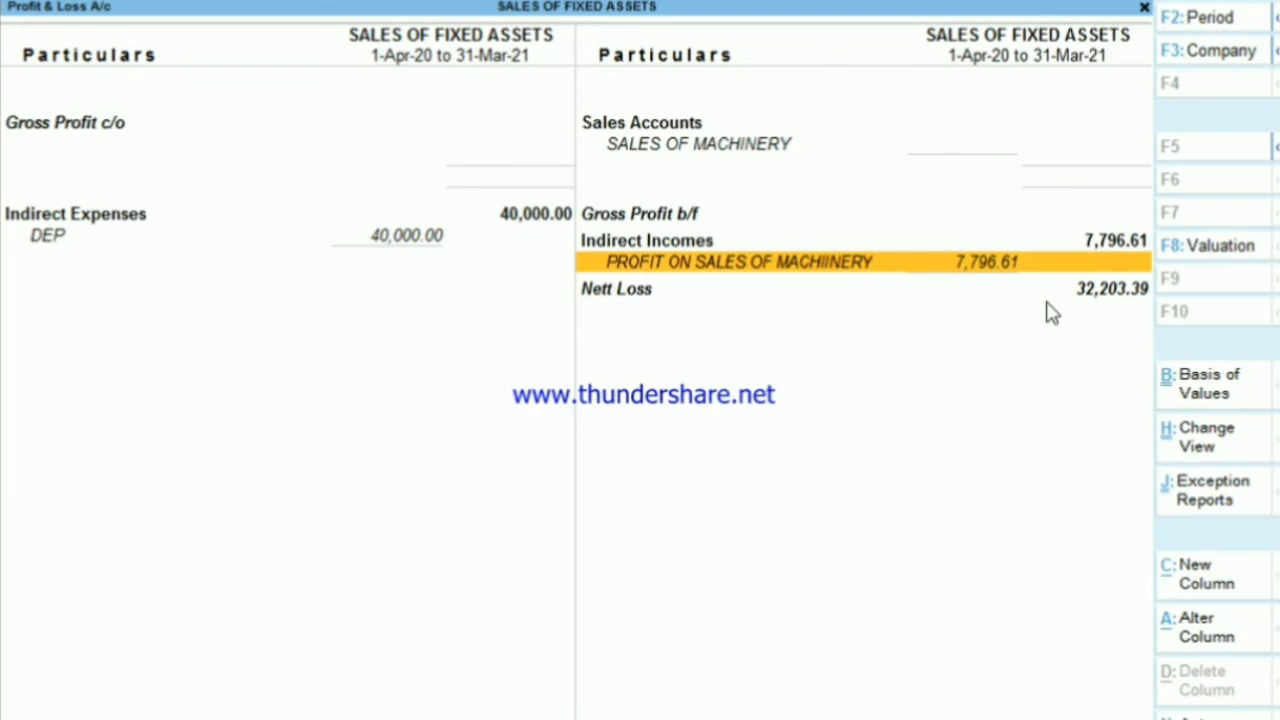
pyautogui.press('Escape')
# Step: Delete the SALES OF MACHINERY journal and the MK TRADERS sales voucher from the Day Book, then close it
pyautogui.press('Up')
pyautogui.press('Up')
pyautogui.press('Up')
pyautogui.press('Up')
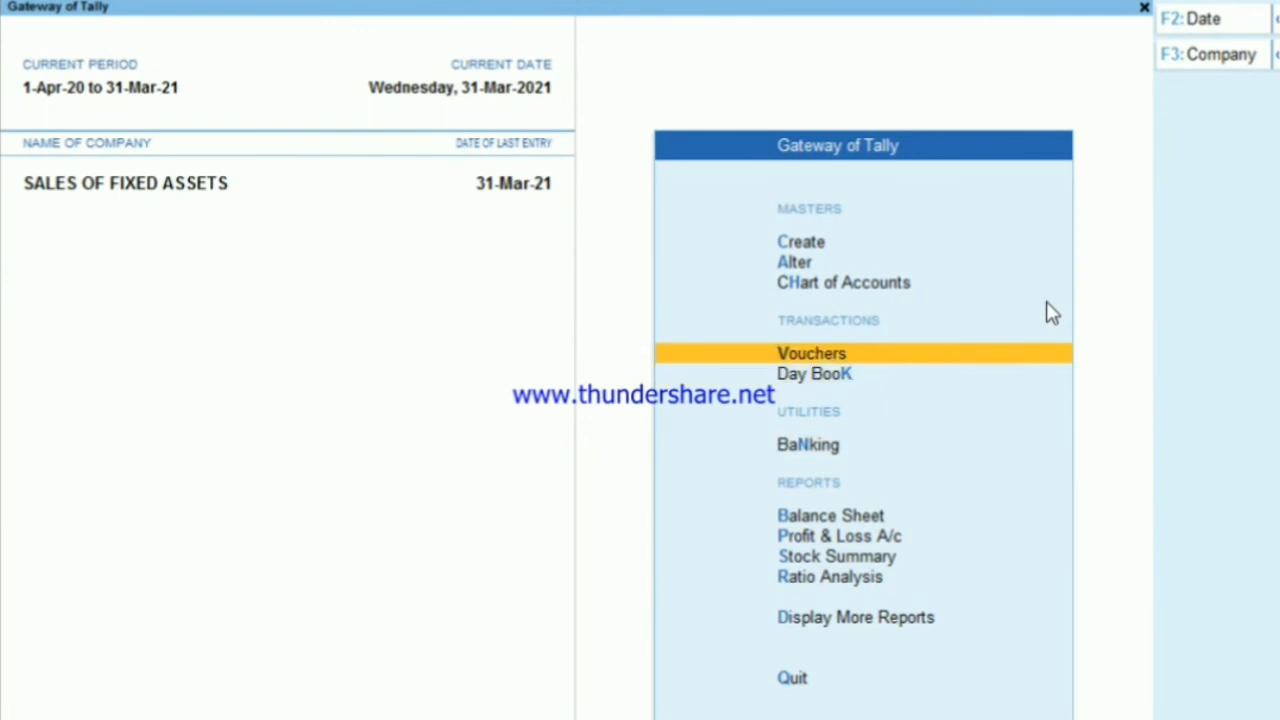
pyautogui.press('Down')
pyautogui.press('Return')
pyautogui.press('Down')
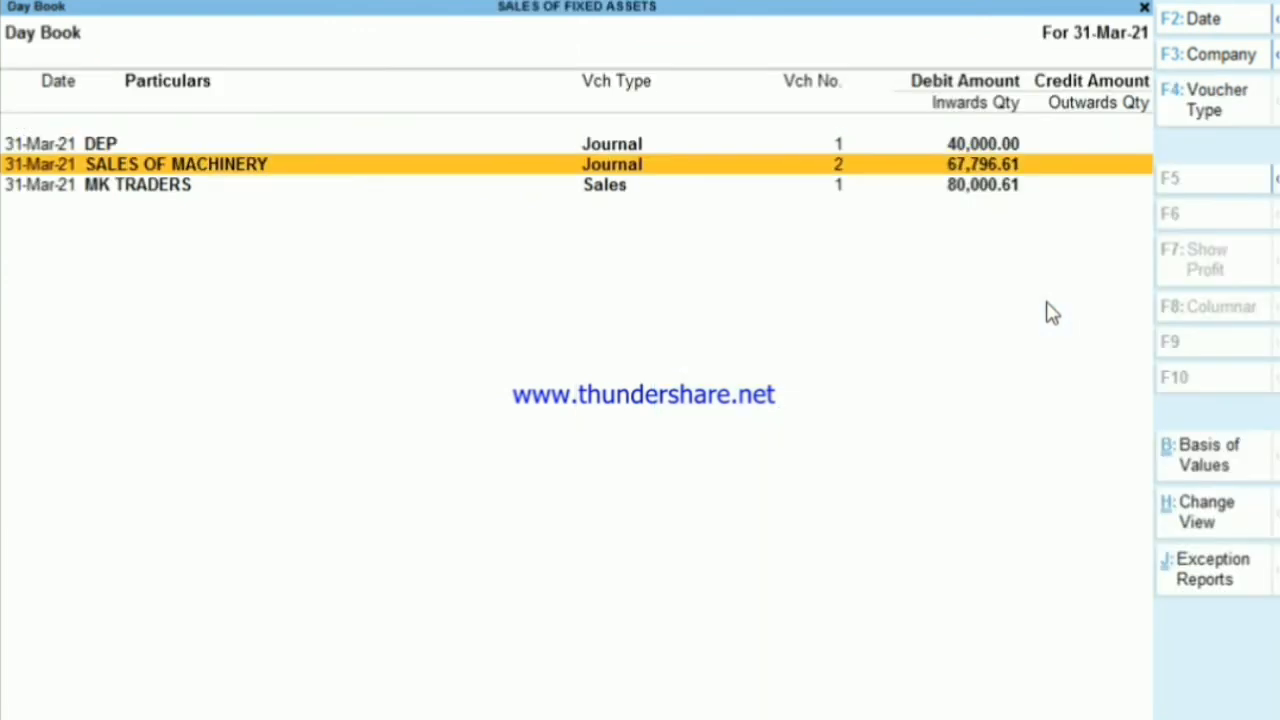
pyautogui.press('Down')
pyautogui.press('Up')
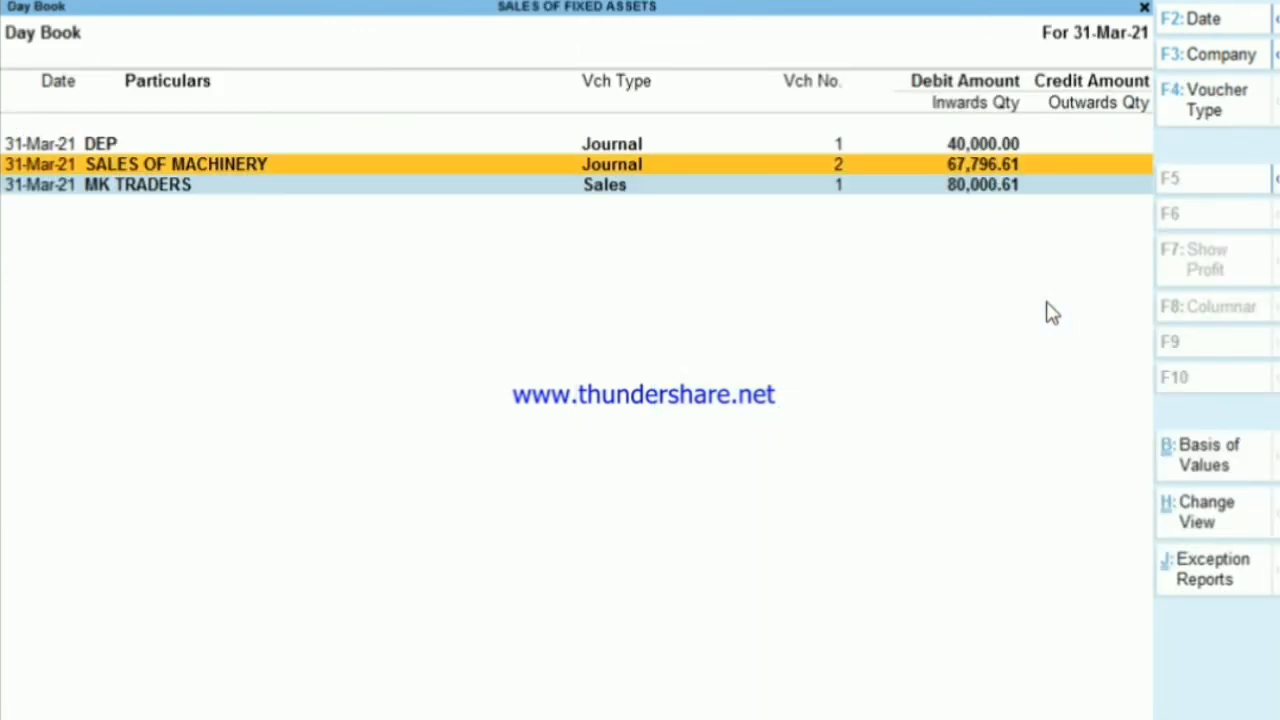
pyautogui.press('Return')
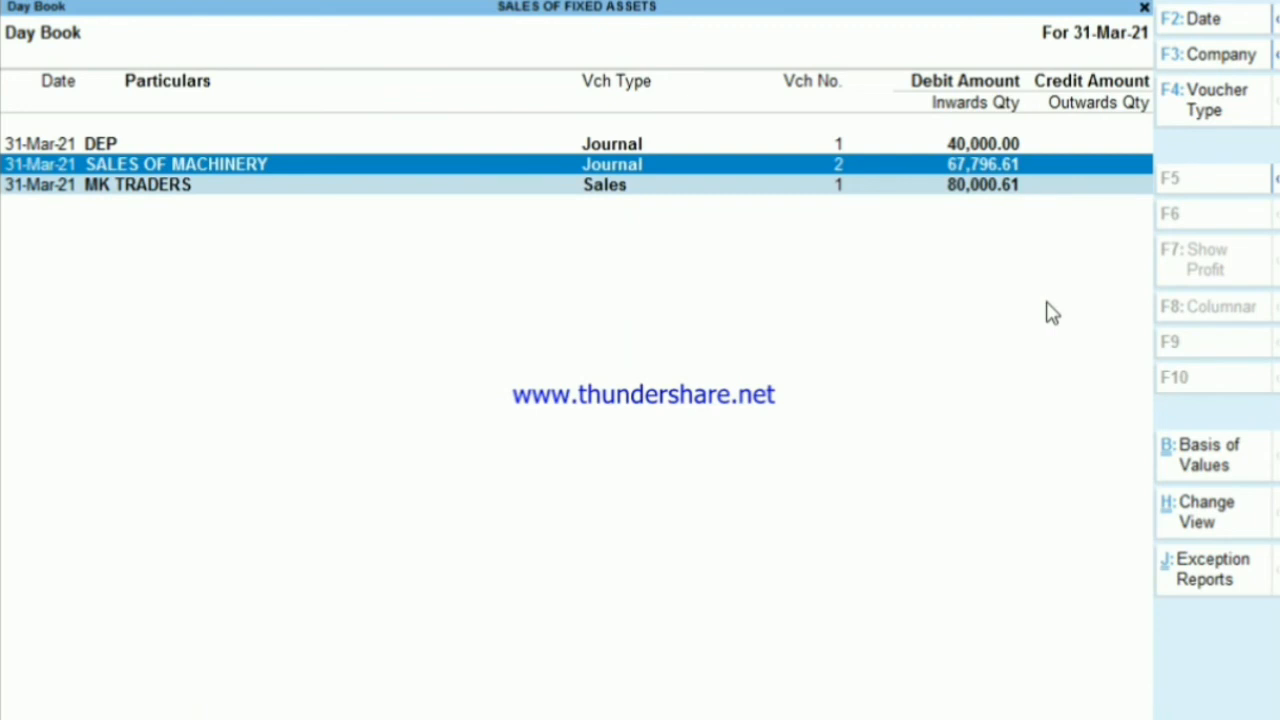
pyautogui.hotkey('alt', 'd')
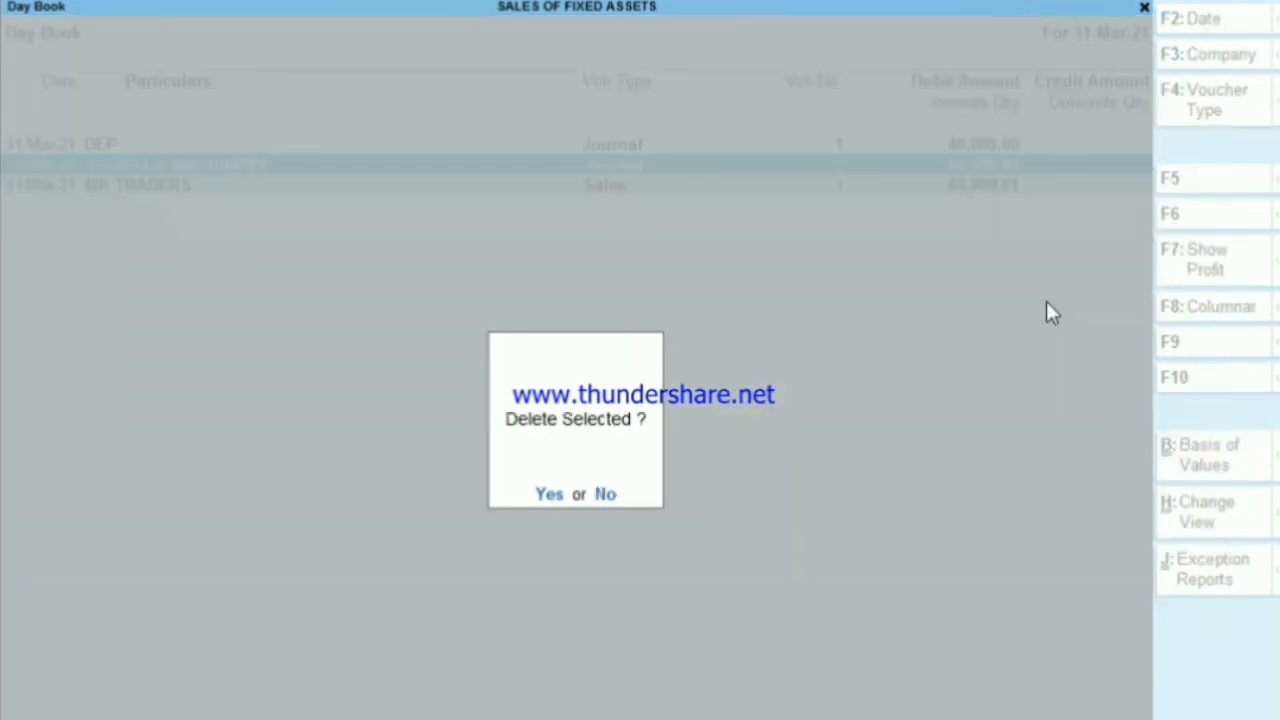
pyautogui.press('y')
pyautogui.press('Escape')
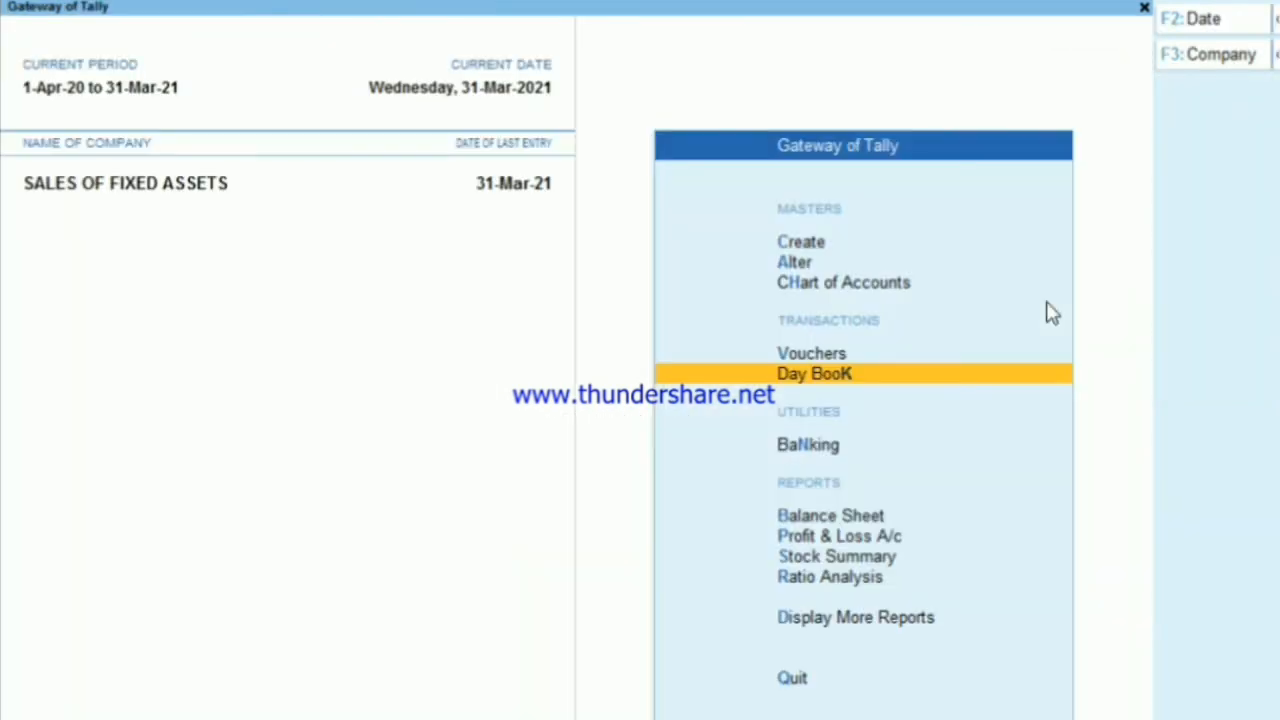
# Step: Start a new Sales voucher with MK TRADERS as the party account
pyautogui.press('Up')
pyautogui.press('Return')
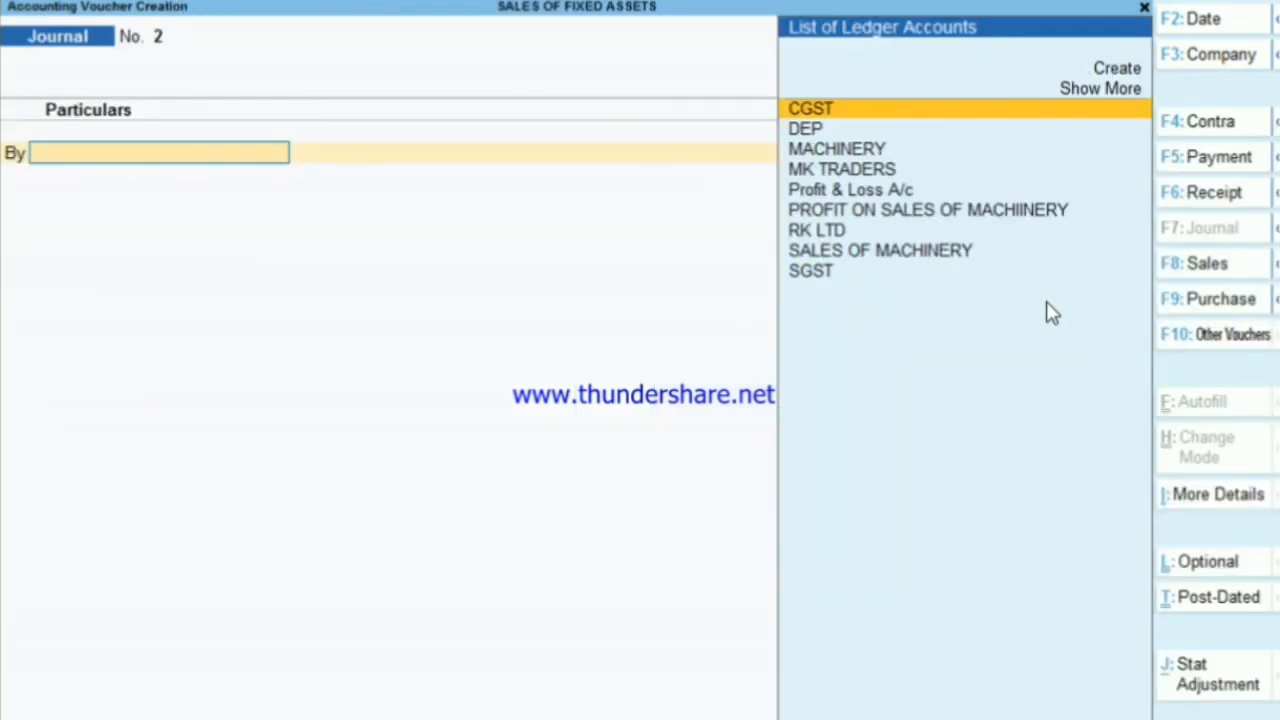
pyautogui.press('F8')
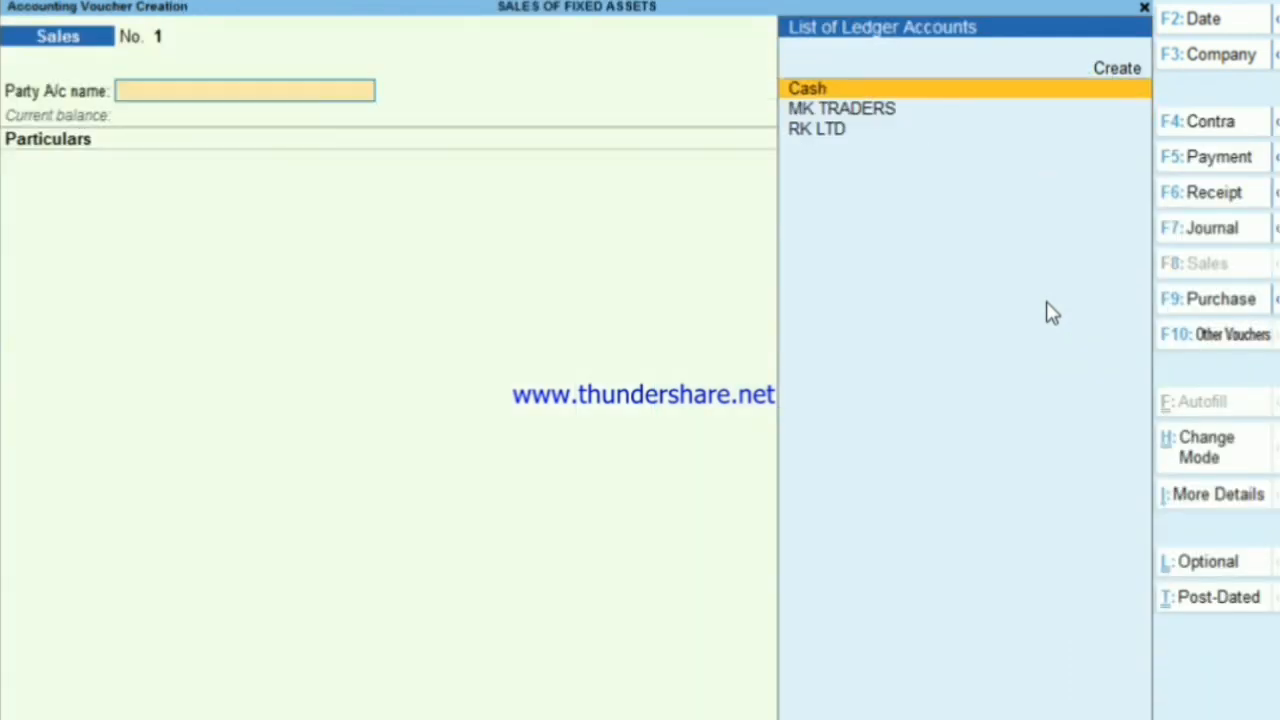
pyautogui.press('Down')
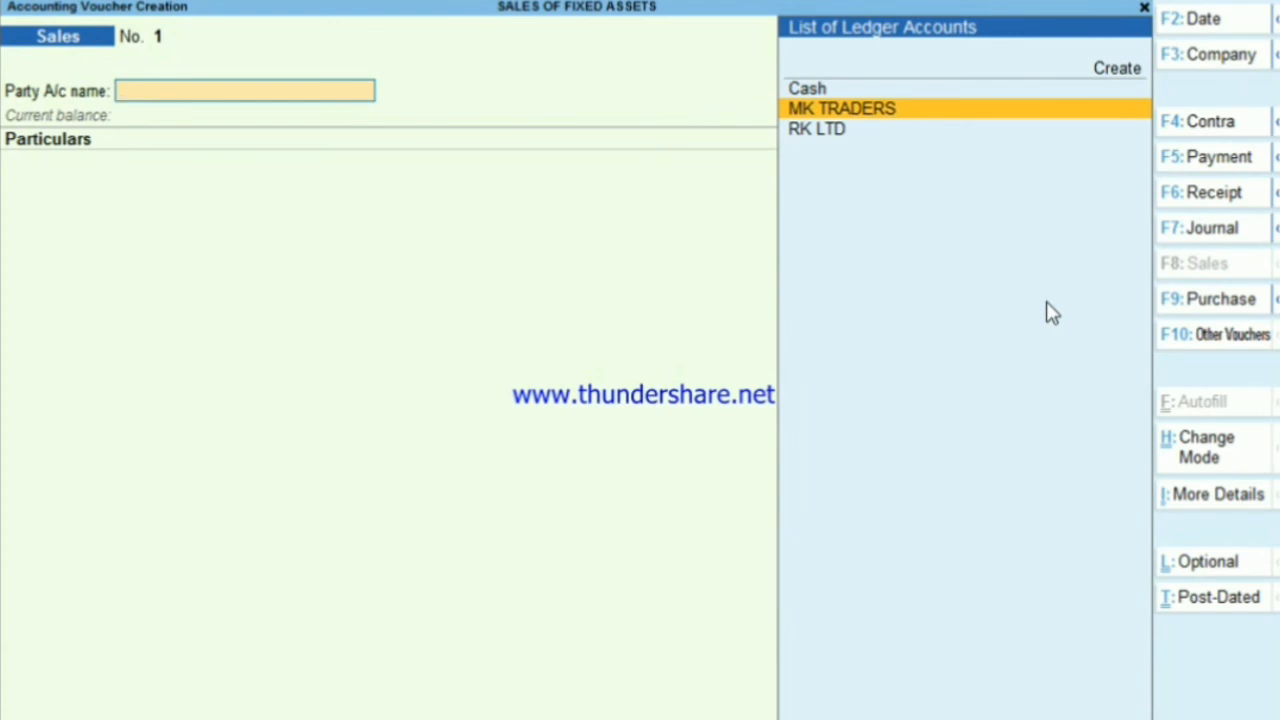
pyautogui.press('Return')
# Step: Leave the dispatch details blank and accept the default party details for MK TRADERS
pyautogui.press('Return')
pyautogui.press('Return')
pyautogui.press('Return')
pyautogui.press('Return')
pyautogui.press('Return')
pyautogui.press('Return')
pyautogui.press('Return')
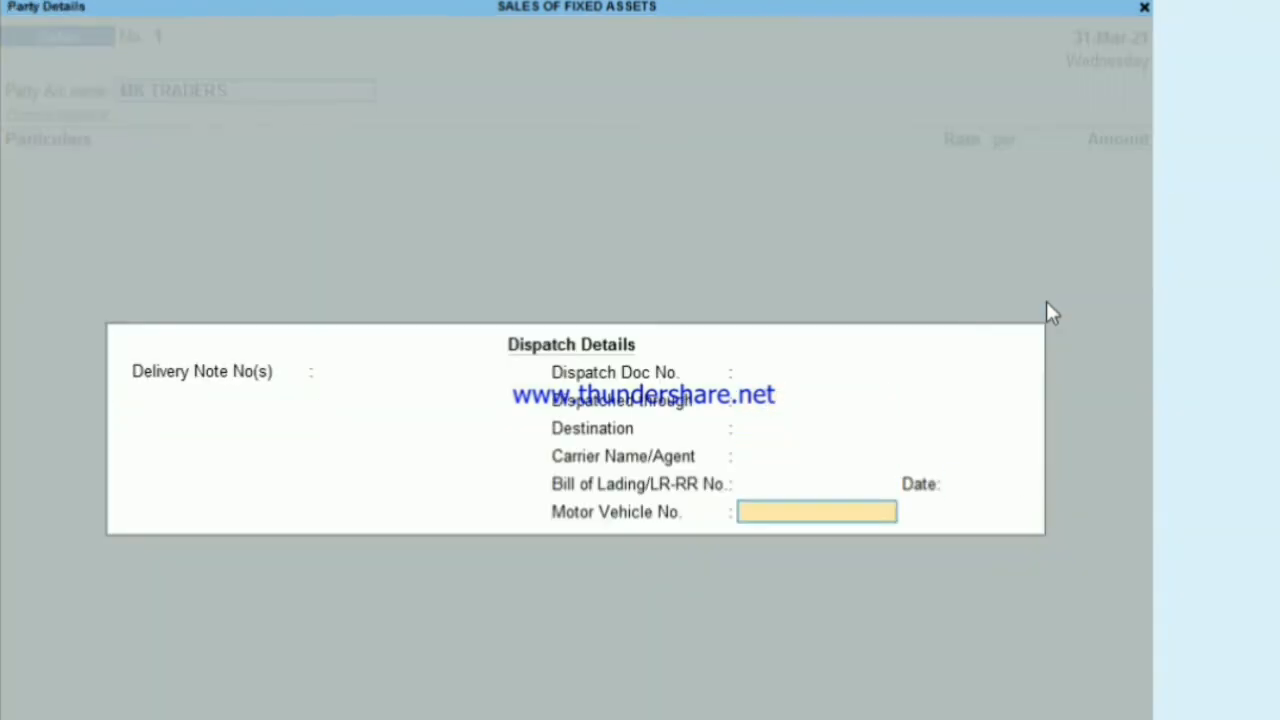
pyautogui.press('Return')
pyautogui.press('Return')
pyautogui.press('Return')
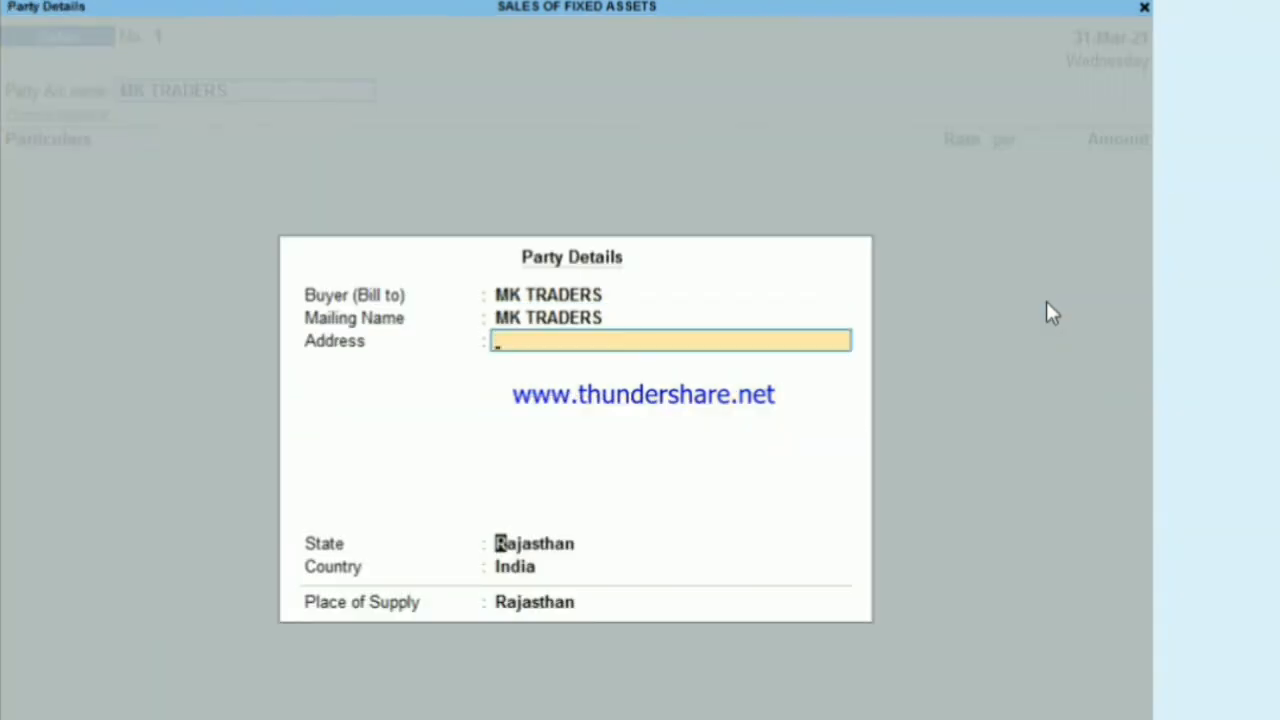
pyautogui.press('Return')
pyautogui.press('Return')
pyautogui.press('Return')
pyautogui.press('Return')
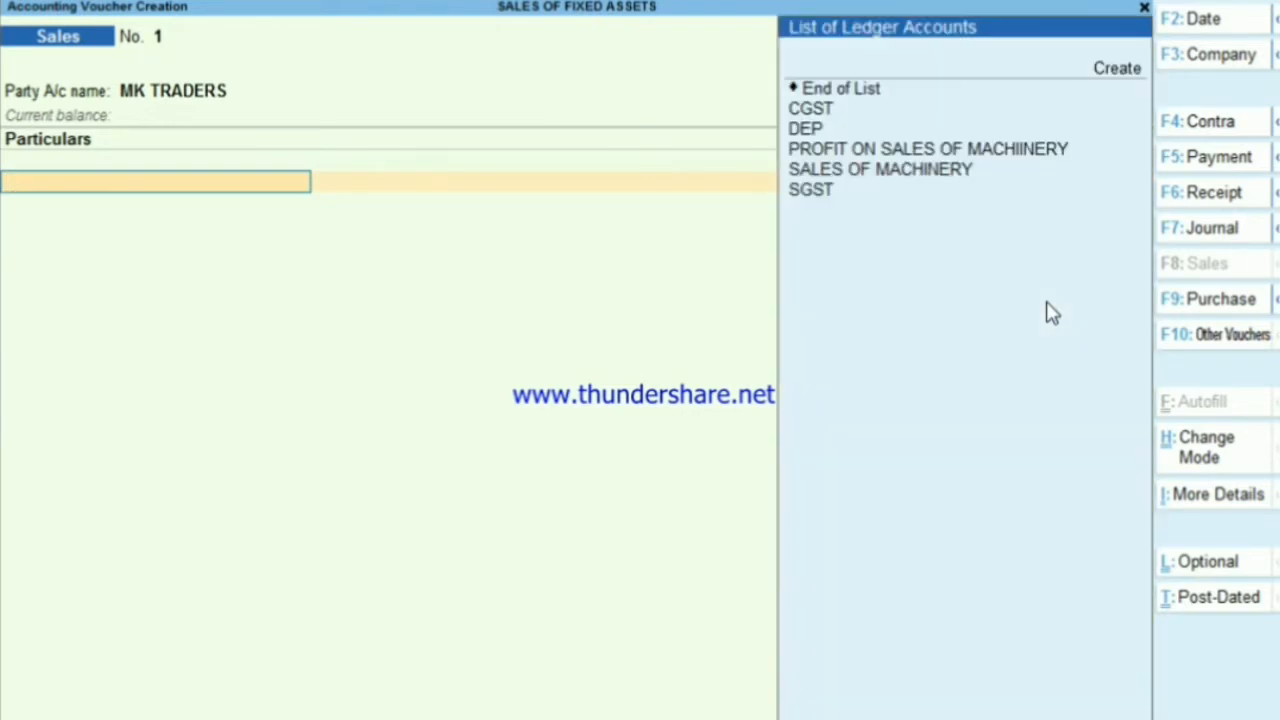
# Step: Add the SALES OF MACHINERY ledger to the sales voucher with a GST-inclusive amount of 60000
pyautogui.press('Down')
pyautogui.press('Down')
pyautogui.press('Down')
pyautogui.press('Down')
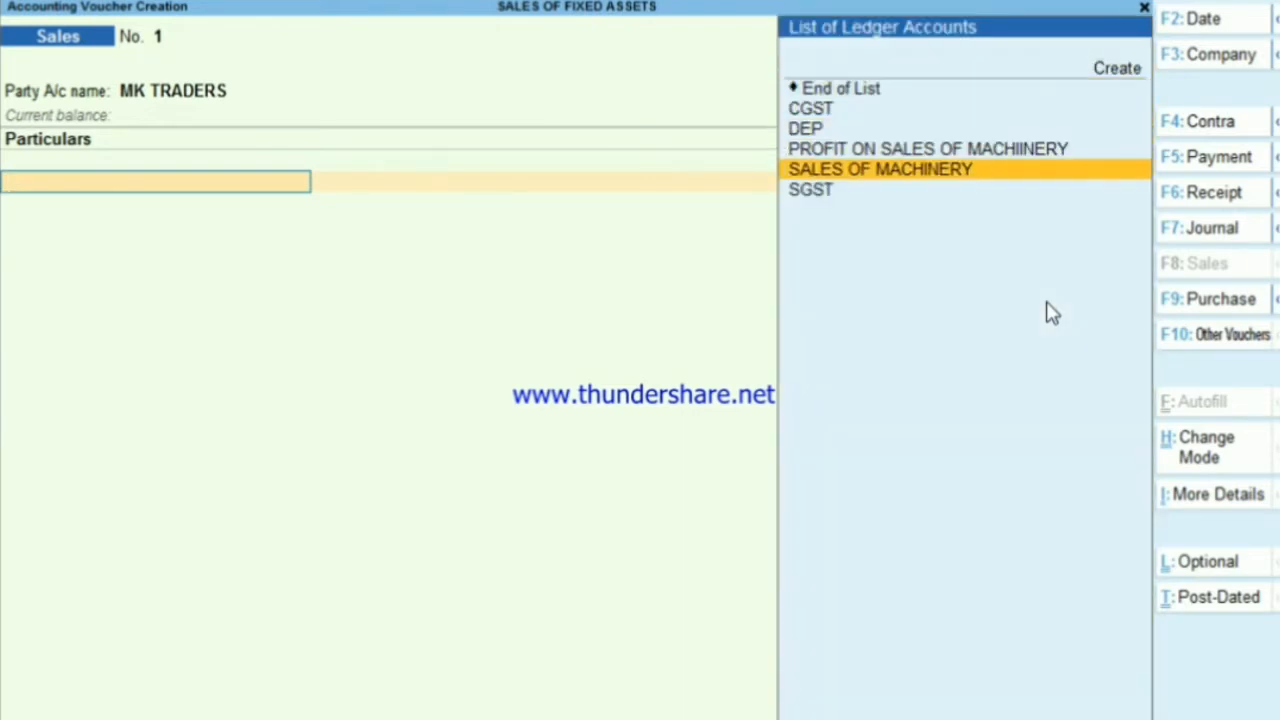
pyautogui.press('Return')
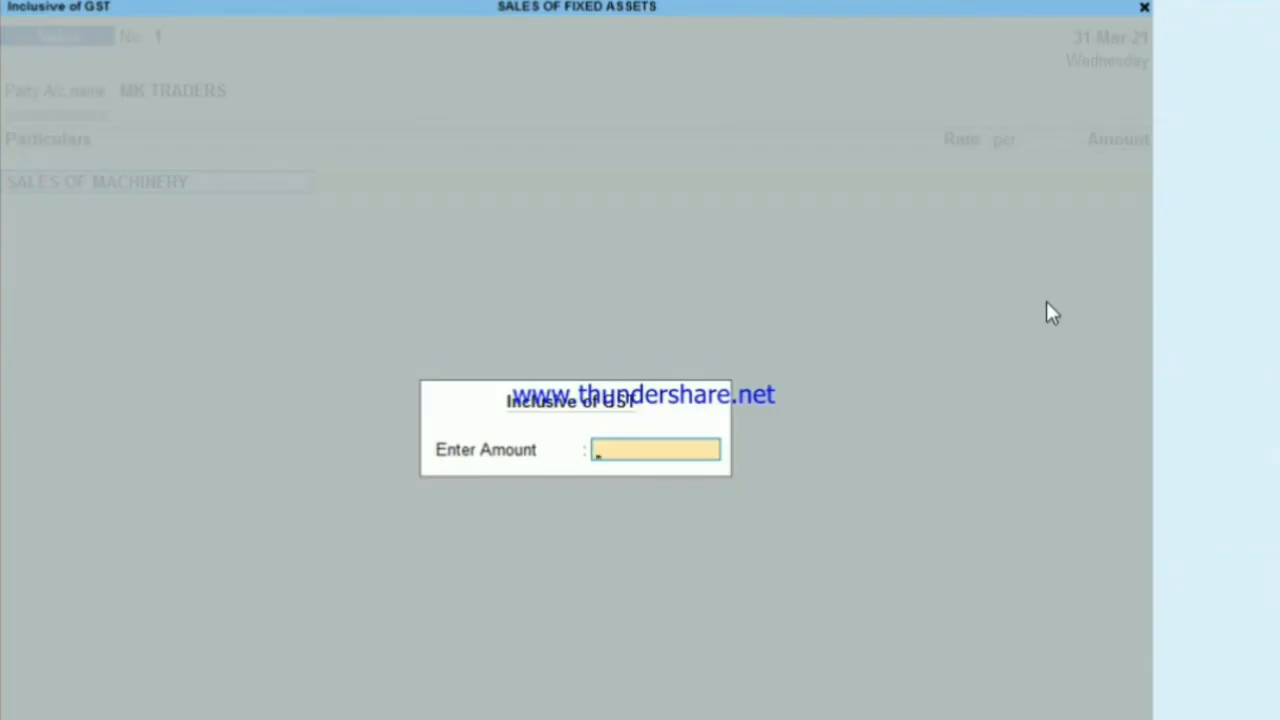
pyautogui.write('60000')
pyautogui.press('Return')
pyautogui.press('Return')
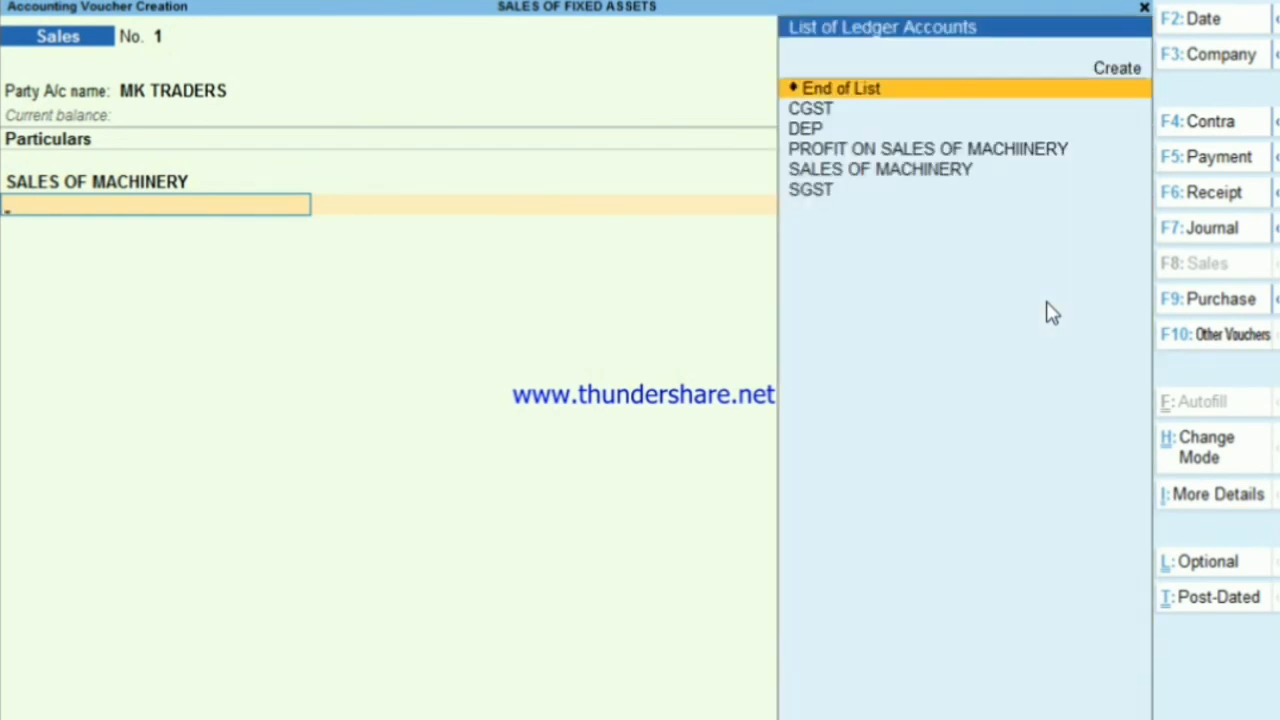
# Step: Set the amount of the SALES OF MACHINERY line in the sales voucher to 50000
pyautogui.press('BackSpace')
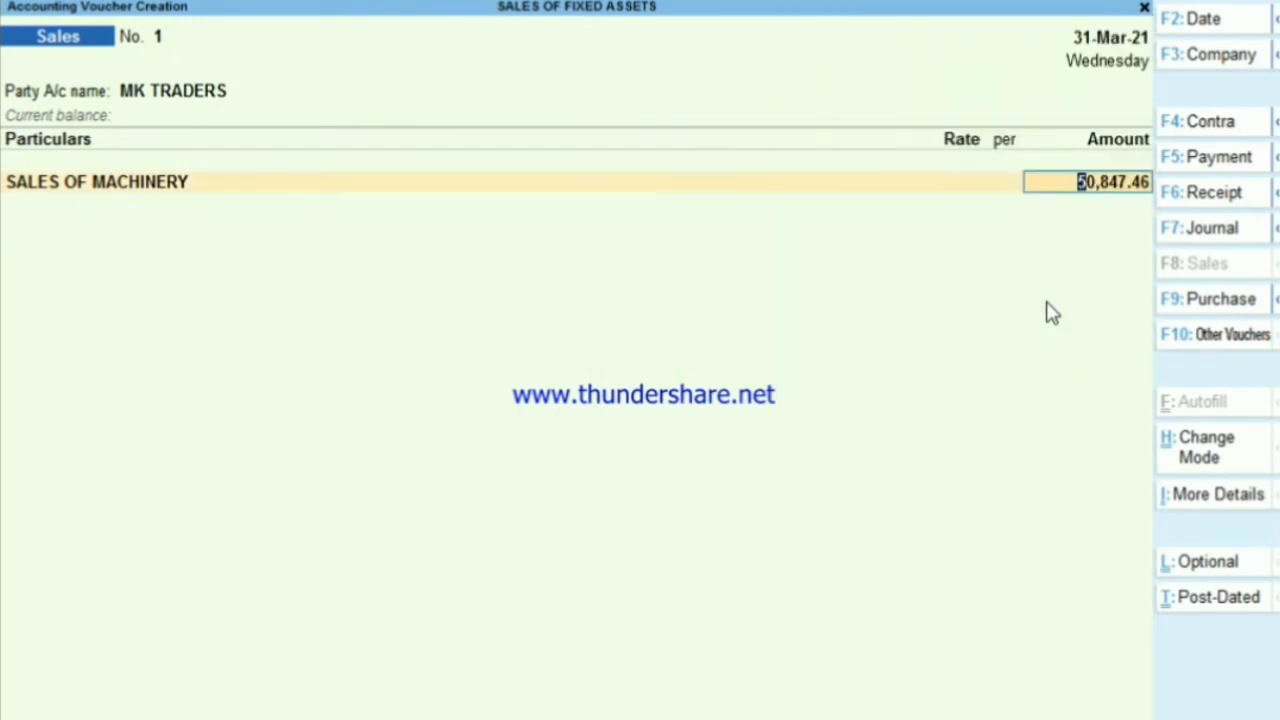
pyautogui.write('50')
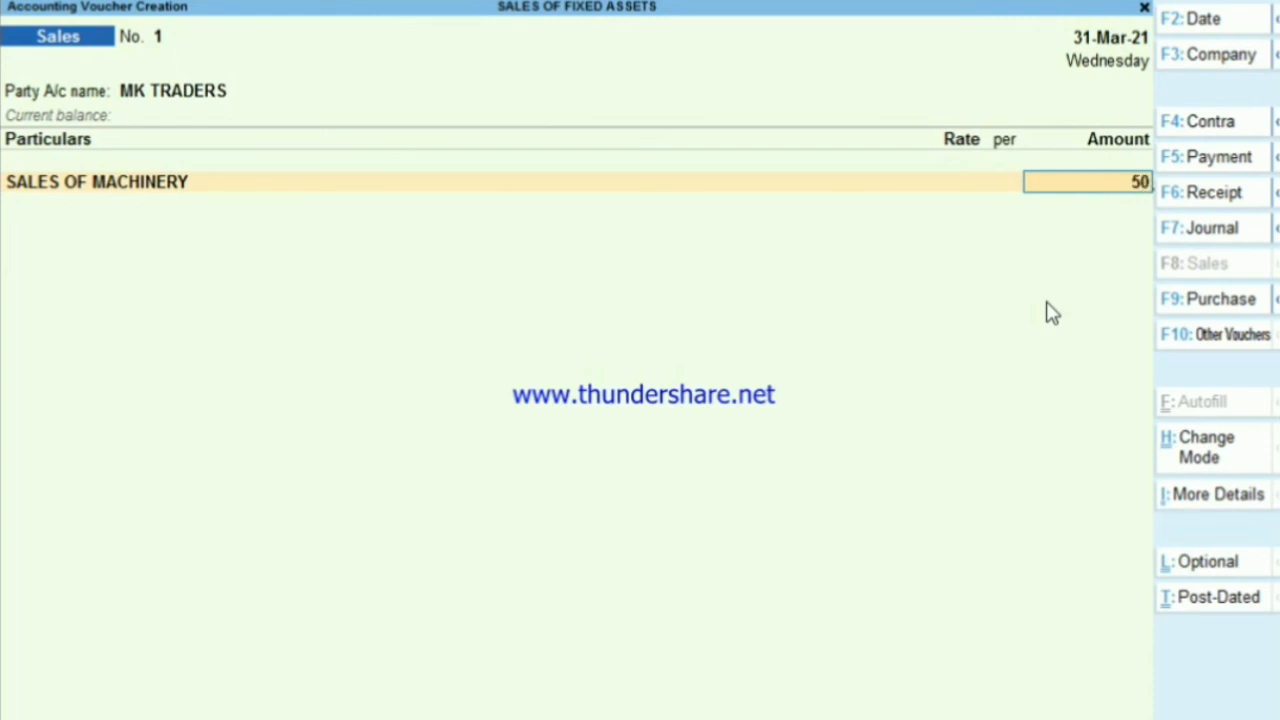
pyautogui.write('000')
pyautogui.press('Return')
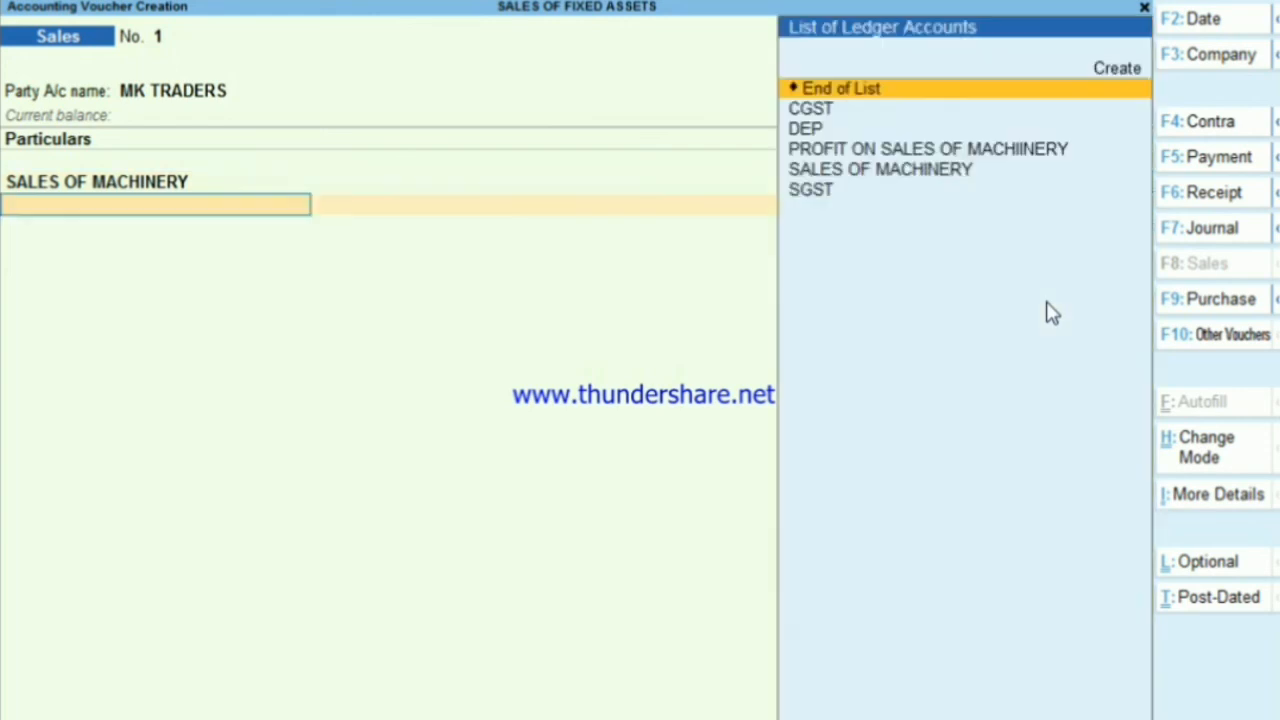
# Step: Add a CGST line below SALES OF MACHINERY and accept the calculated tax of 4,500.00
pyautogui.press('Down')
pyautogui.press('Down')
pyautogui.press('Down')
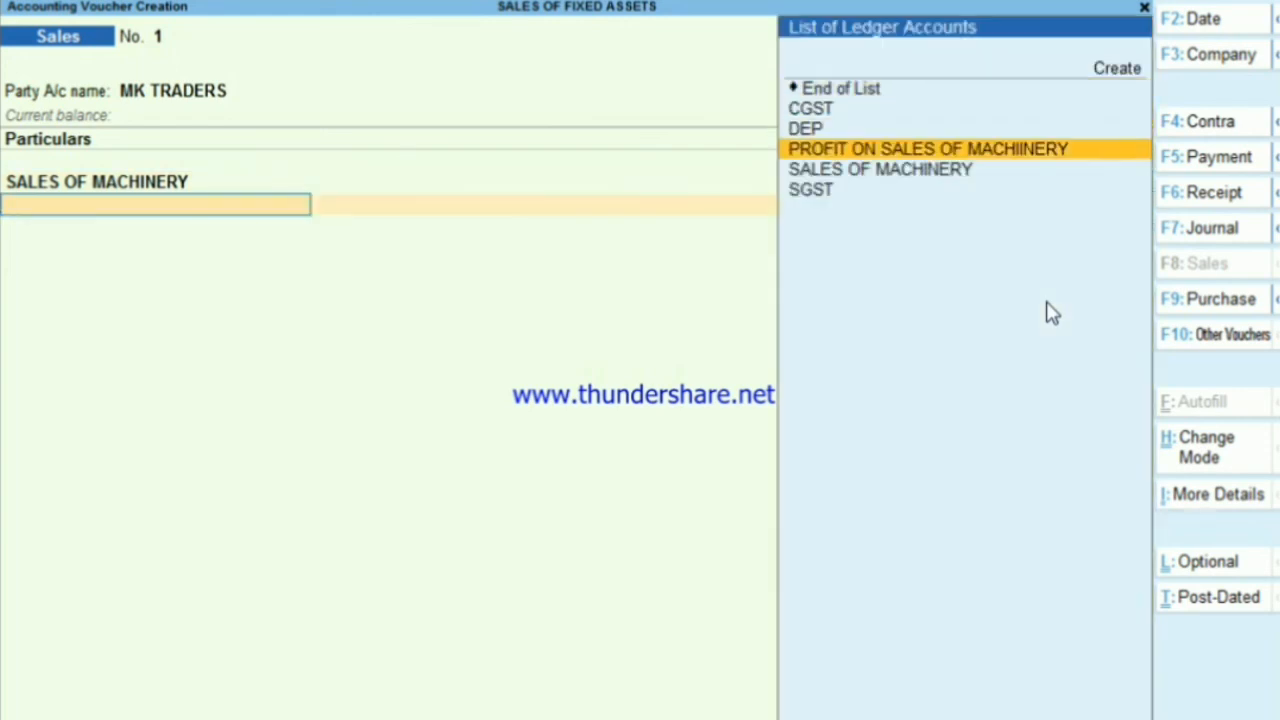
pyautogui.press('Up')
pyautogui.press('Up')
pyautogui.press('Return')
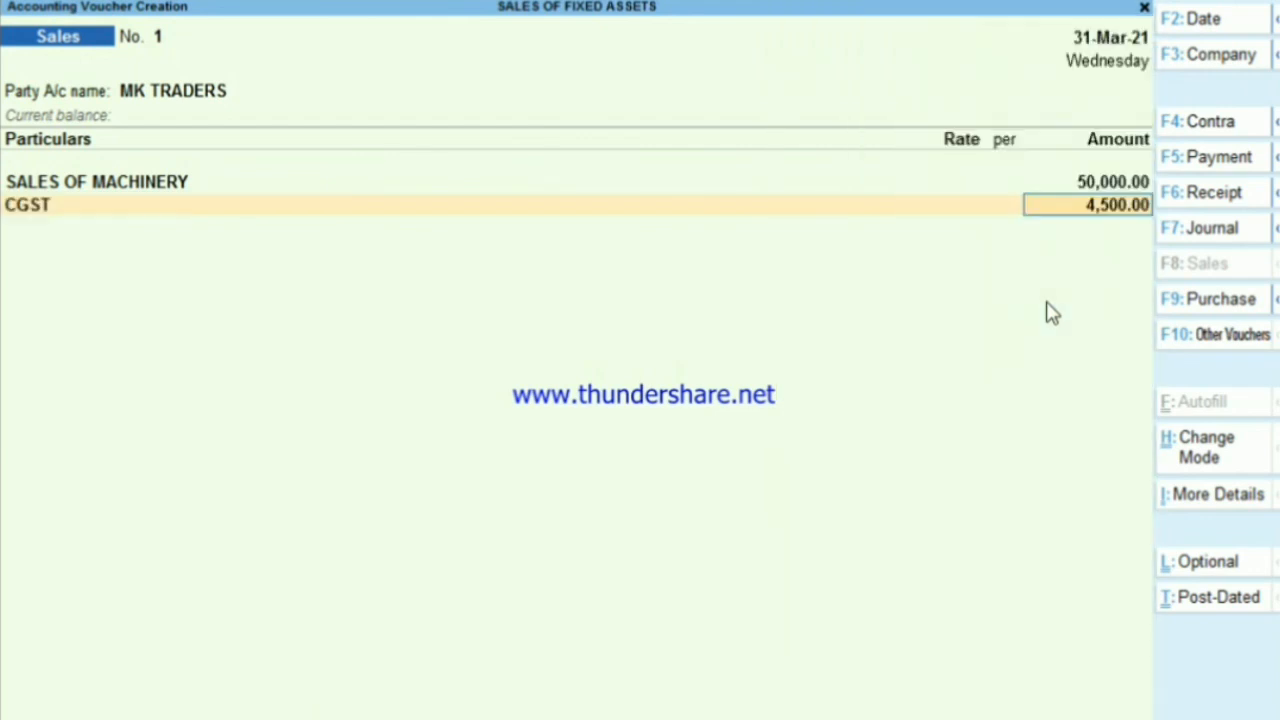
pyautogui.press('Return')
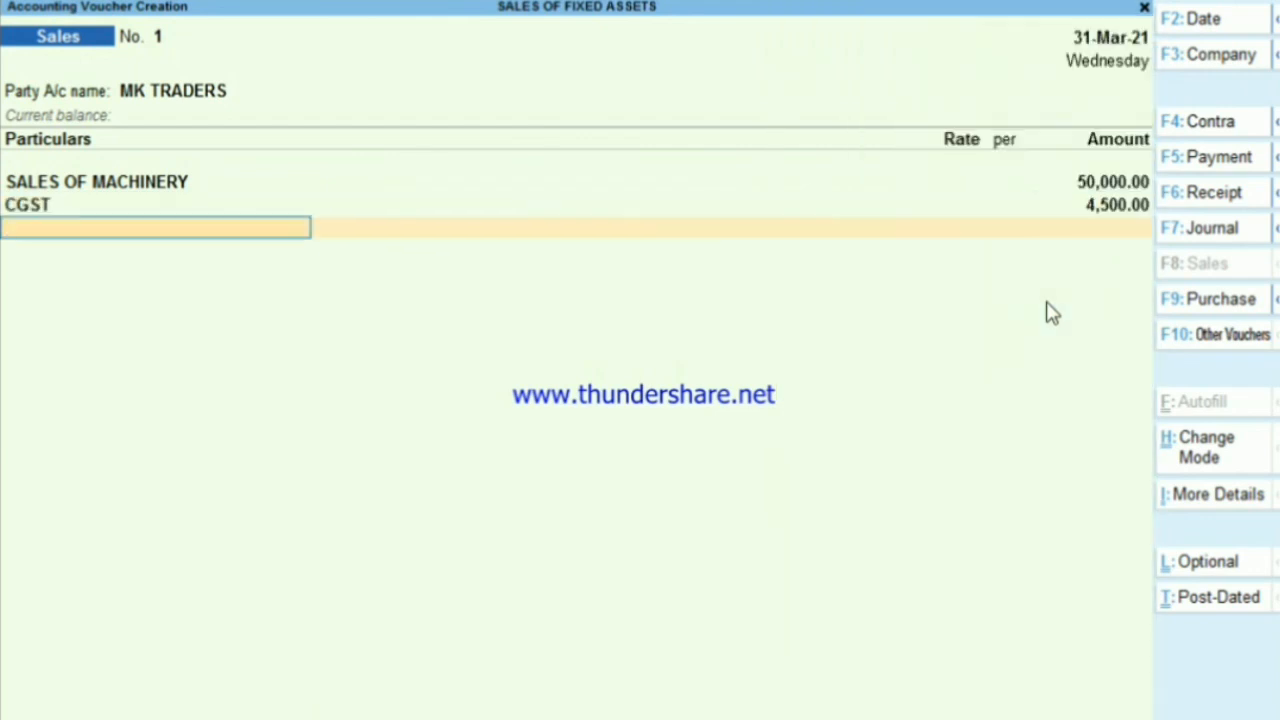
# Step: Add an SGST line below CGST and accept the calculated tax of 4,500.00
pyautogui.press('Down')
pyautogui.press('Down')
pyautogui.press('Down')
pyautogui.press('Down')
pyautogui.press('Down')
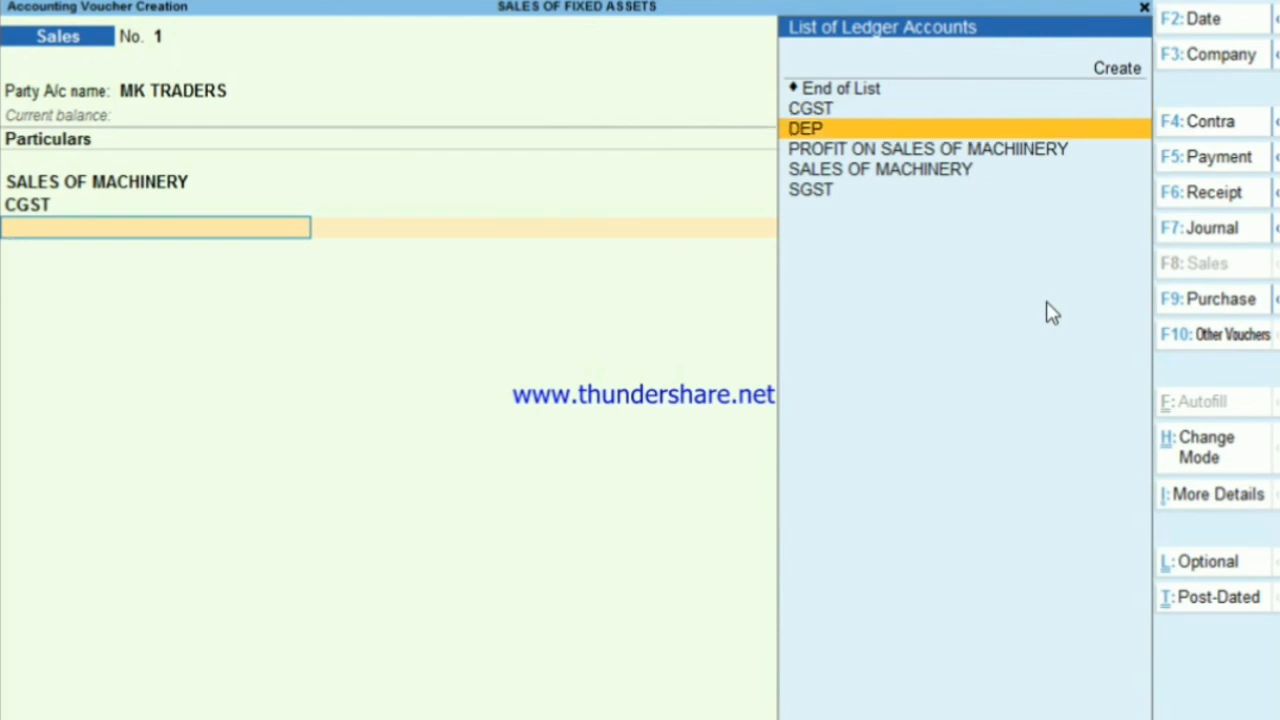
pyautogui.press('Return')
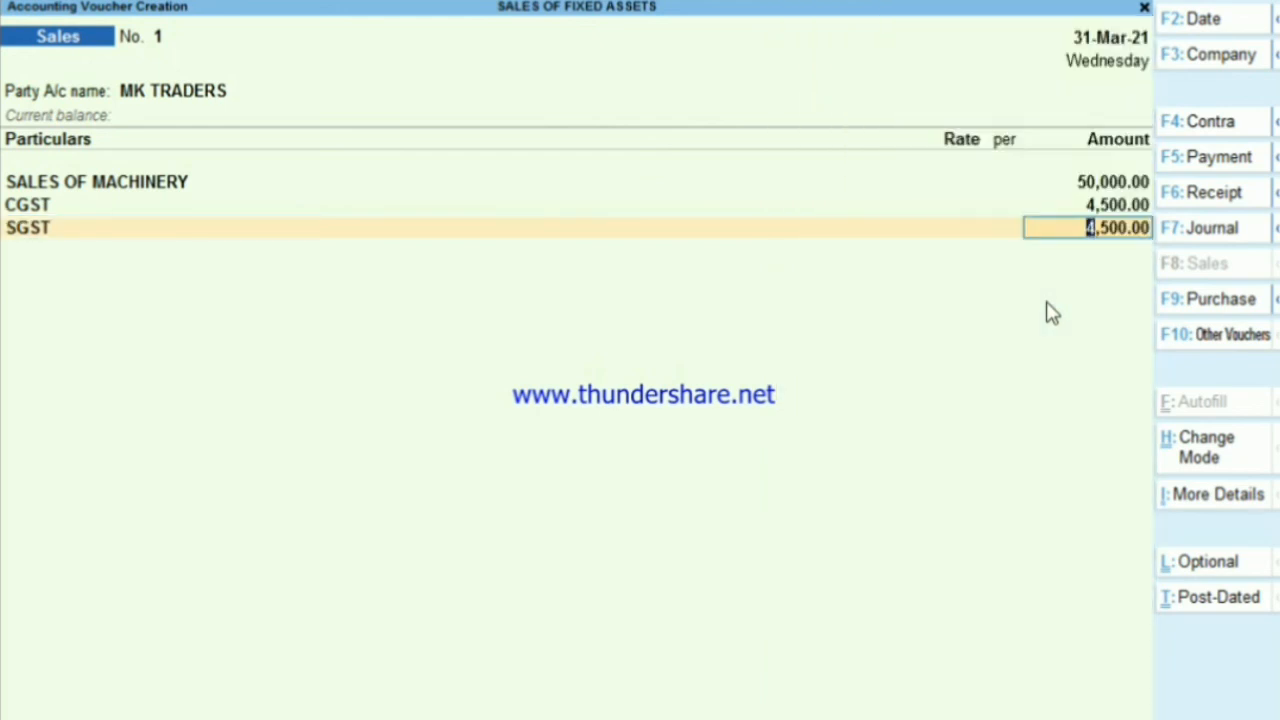
pyautogui.press('Return')
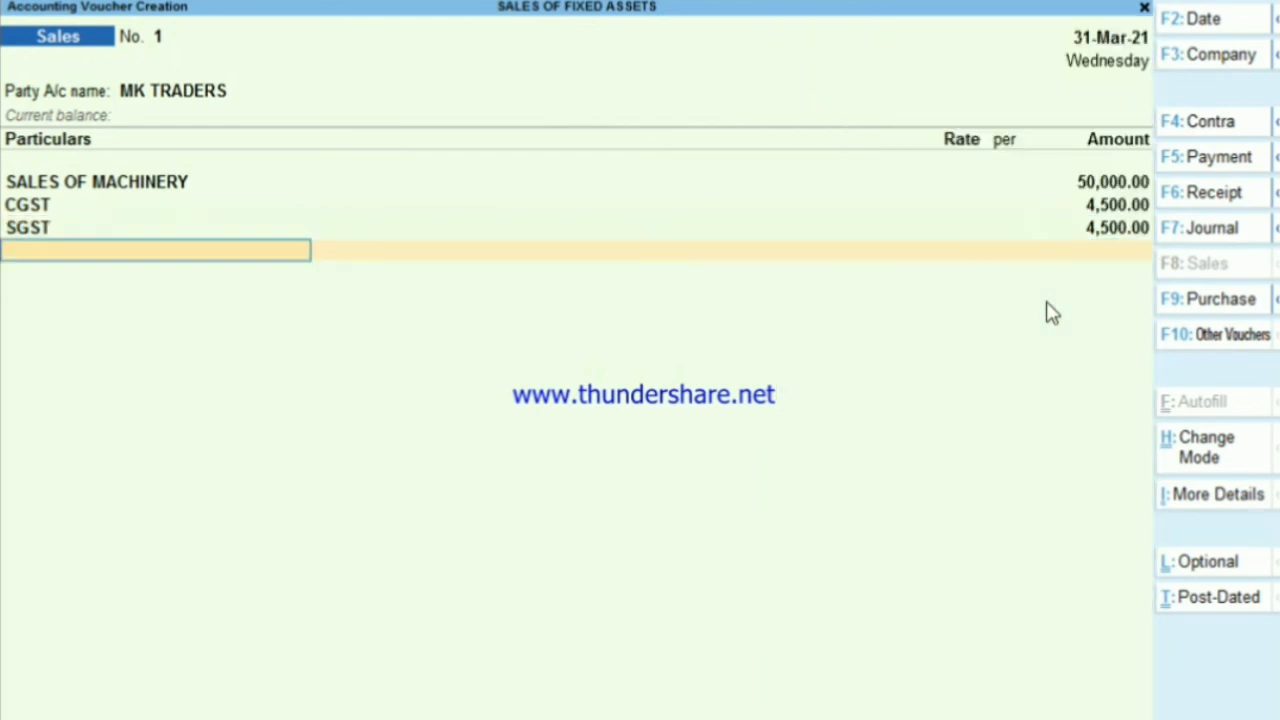
# Step: Finish the ledger lines, accept bill-wise New Ref 1 for MK TRADERS without a due date, and save the sales voucher
pyautogui.press('Return')
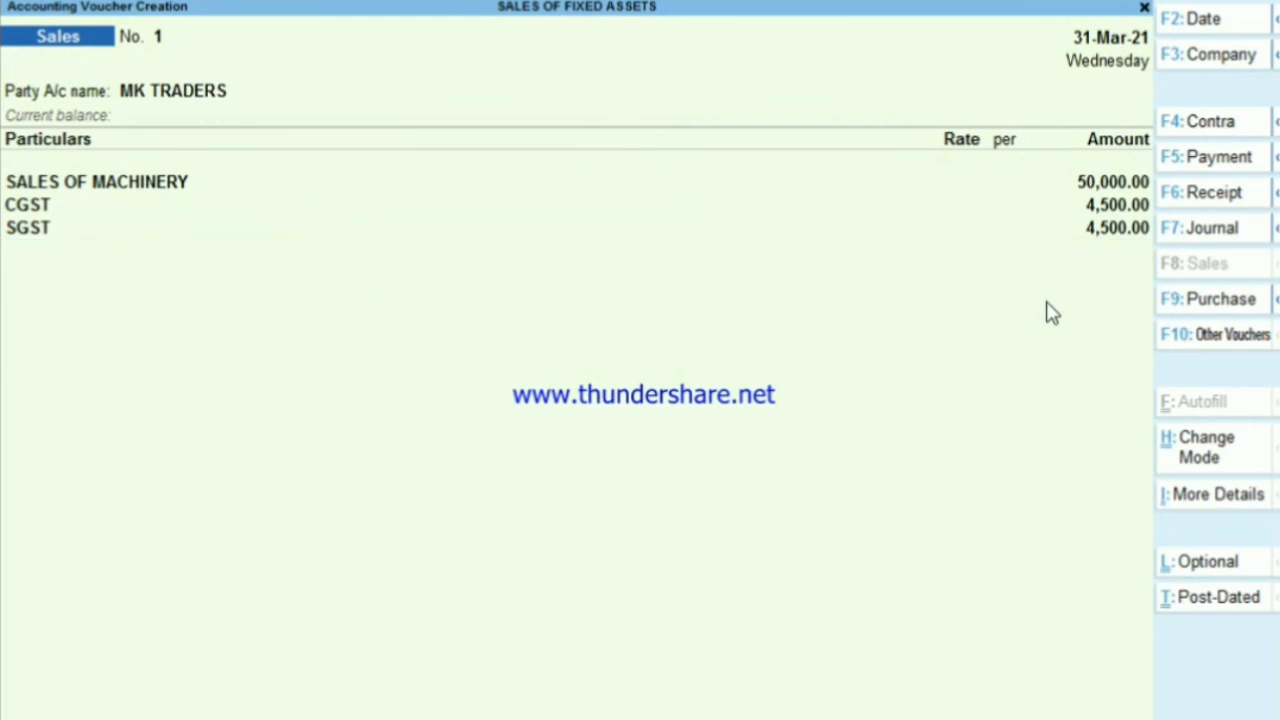
pyautogui.press('Return')
pyautogui.press('Return')
pyautogui.press('Return')
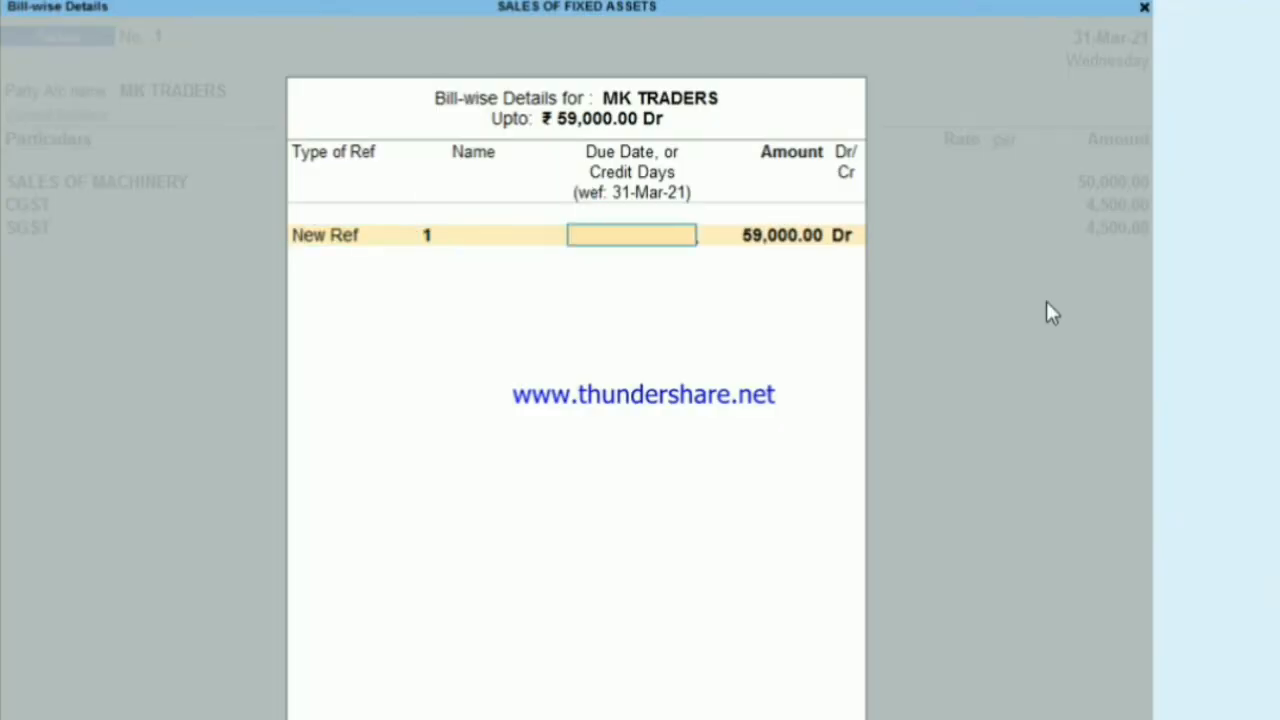
pyautogui.press('Return')
pyautogui.press('Return')
pyautogui.press('Return')
pyautogui.press('Return')
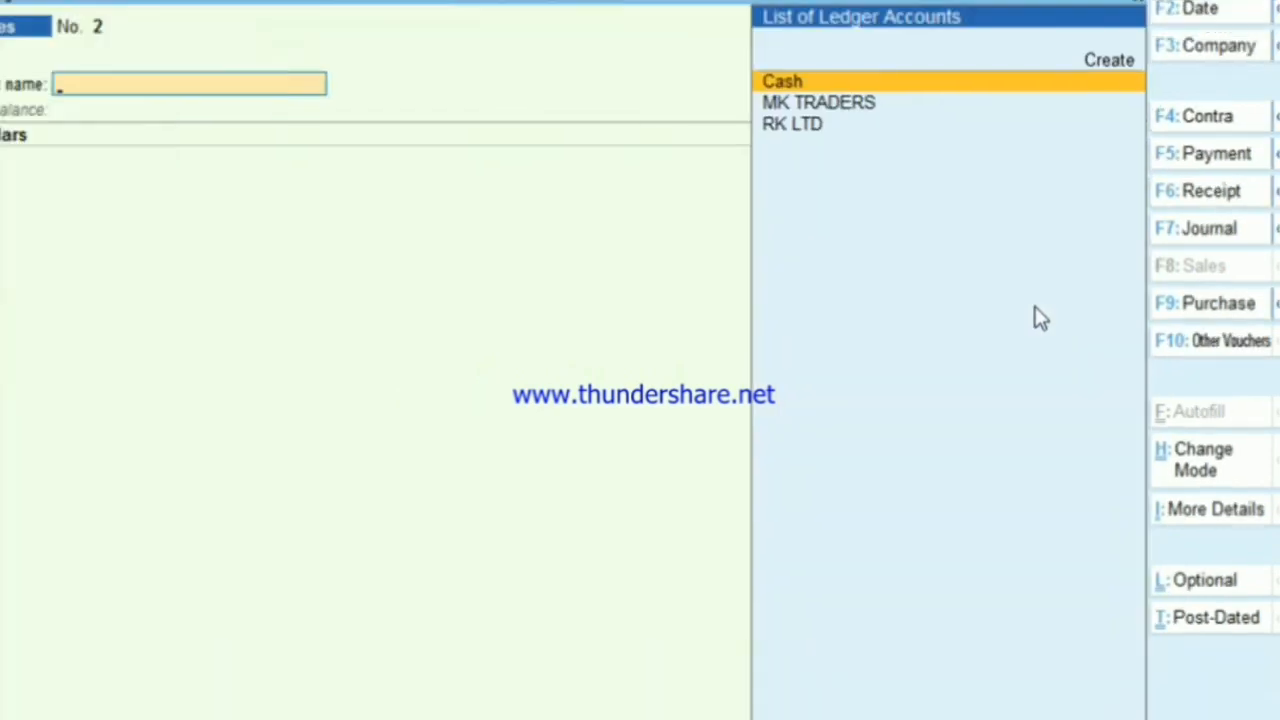
# Step: Start a journal voucher and debit SALES OF MACHINERY with 50000, skipping the inventory allocations
pyautogui.press('F7')
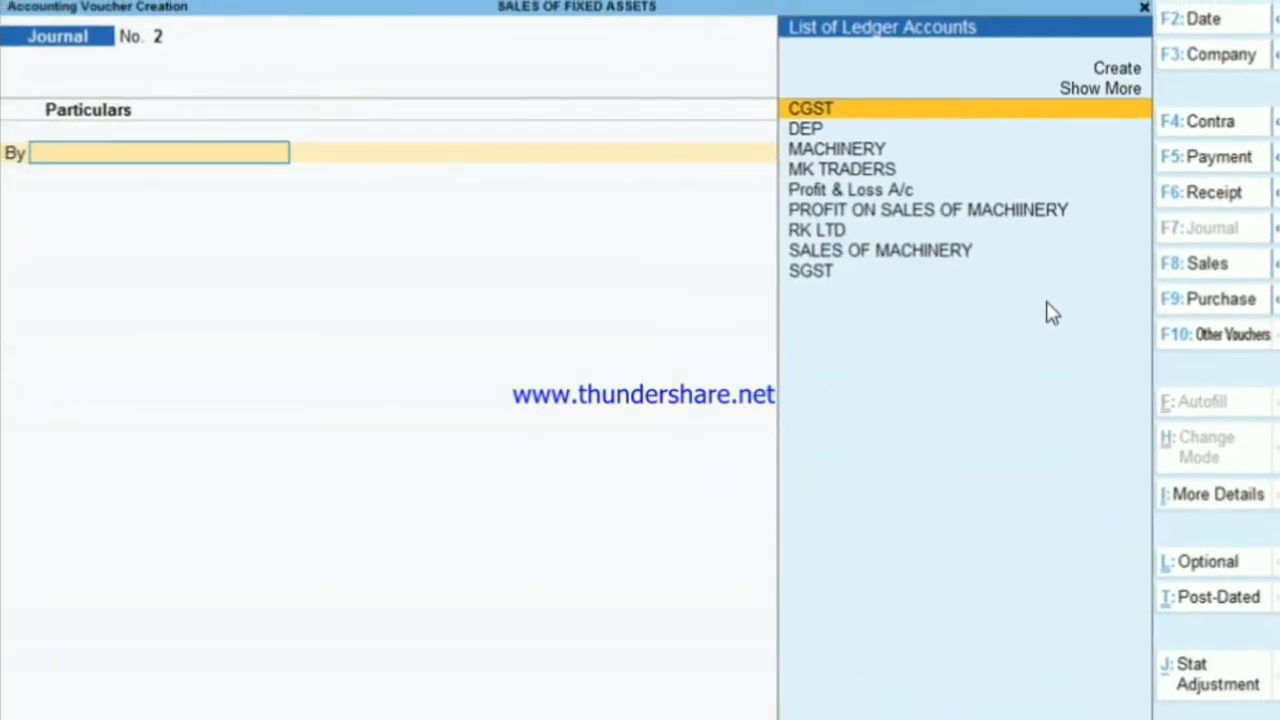
pyautogui.press('Down')
pyautogui.press('Down')
pyautogui.press('Down')
pyautogui.press('Down')
pyautogui.press('Down')
pyautogui.press('Down')
pyautogui.press('Down')
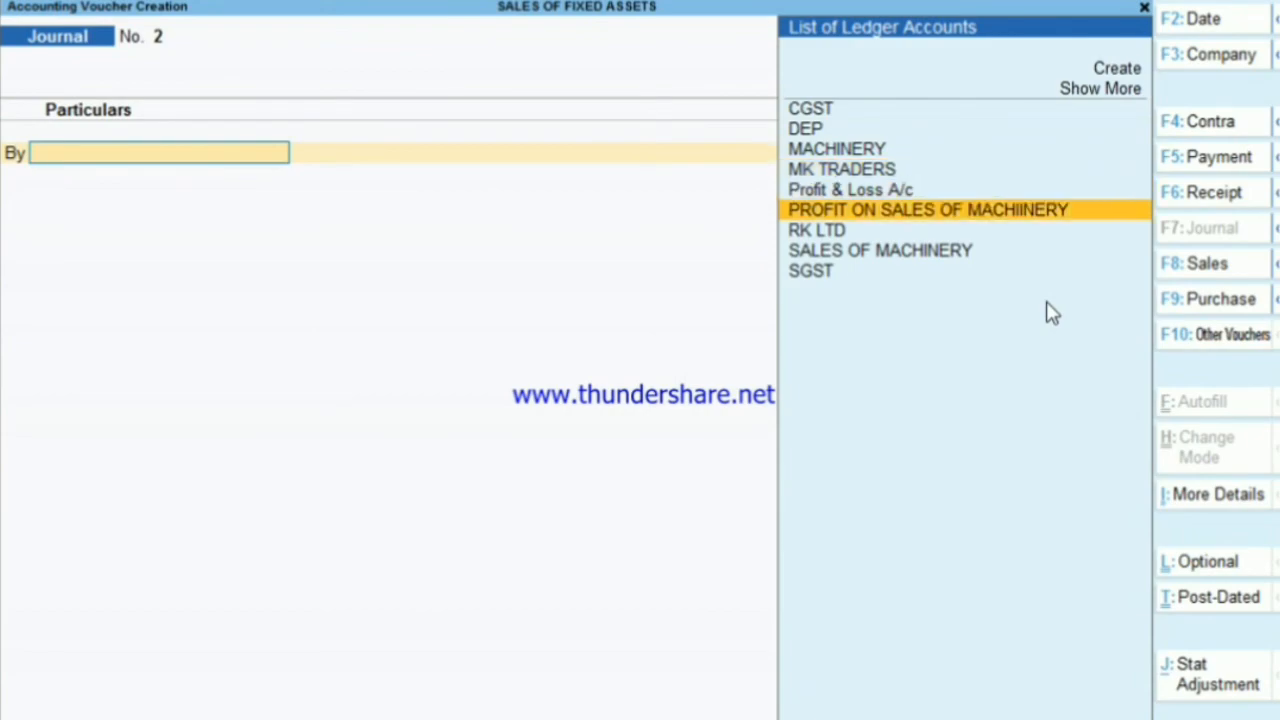
pyautogui.press('Return')
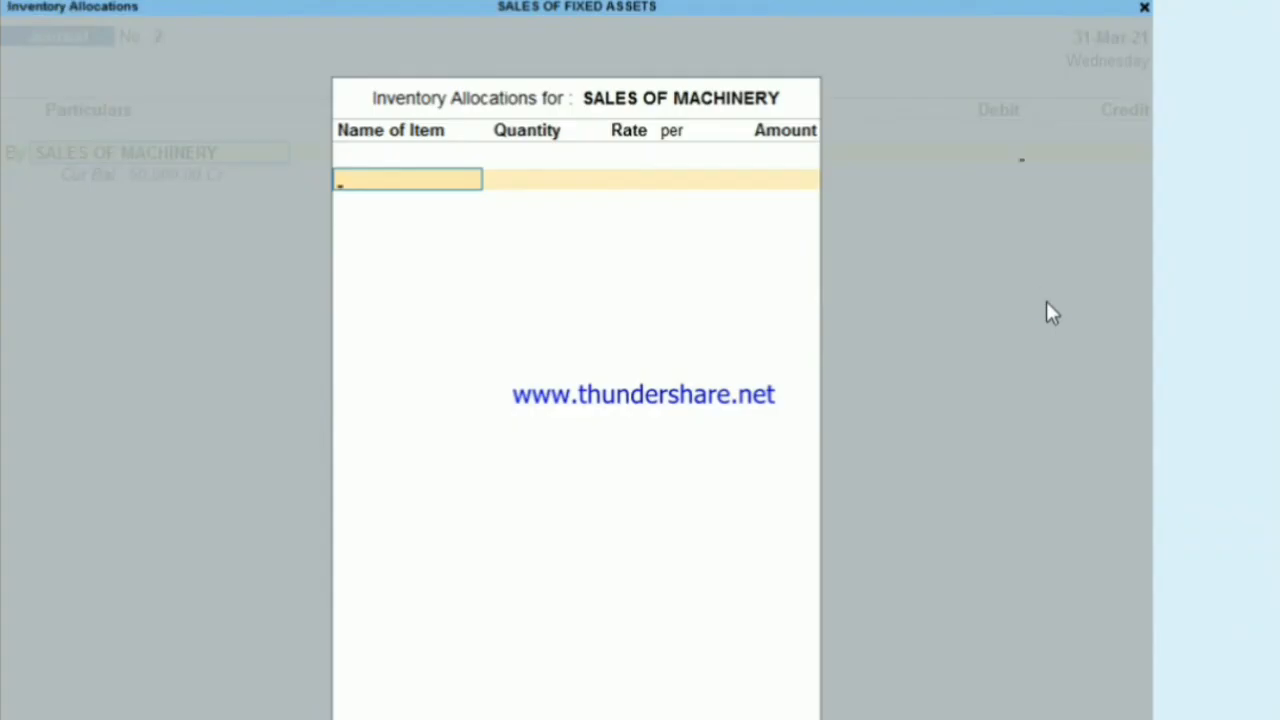
pyautogui.press('Escape')
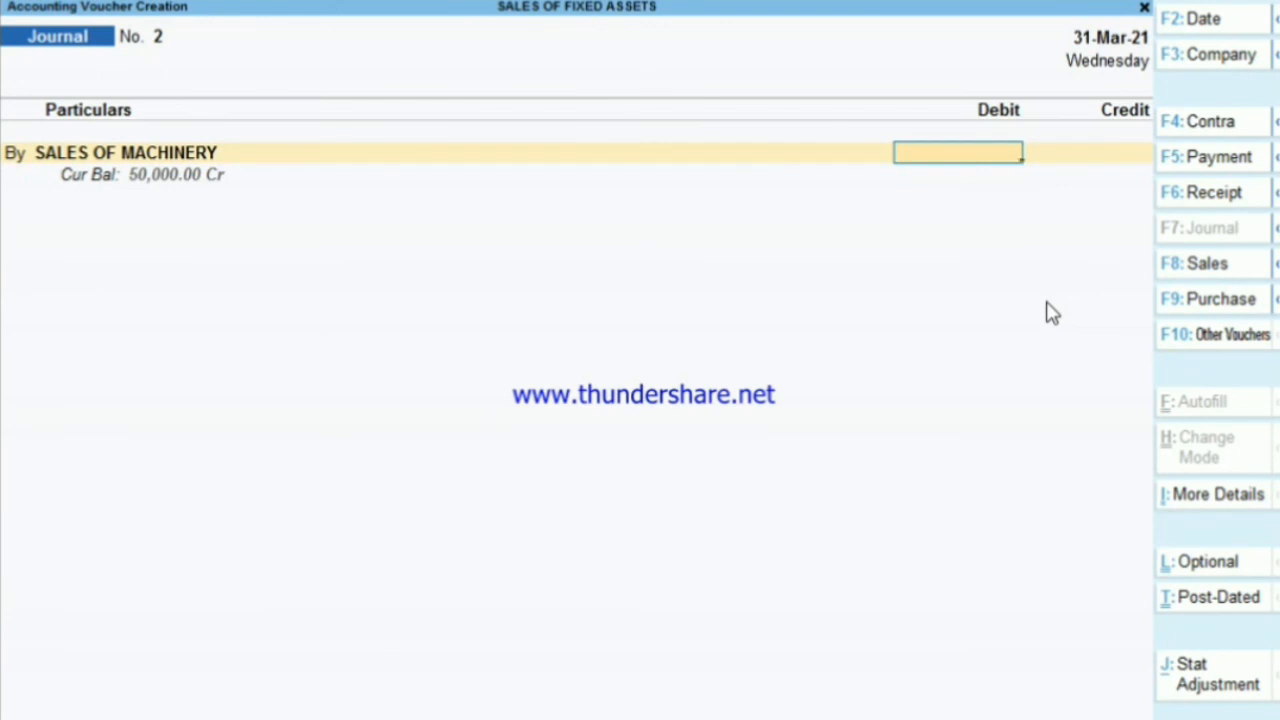
pyautogui.write('50000')
pyautogui.press('Return')
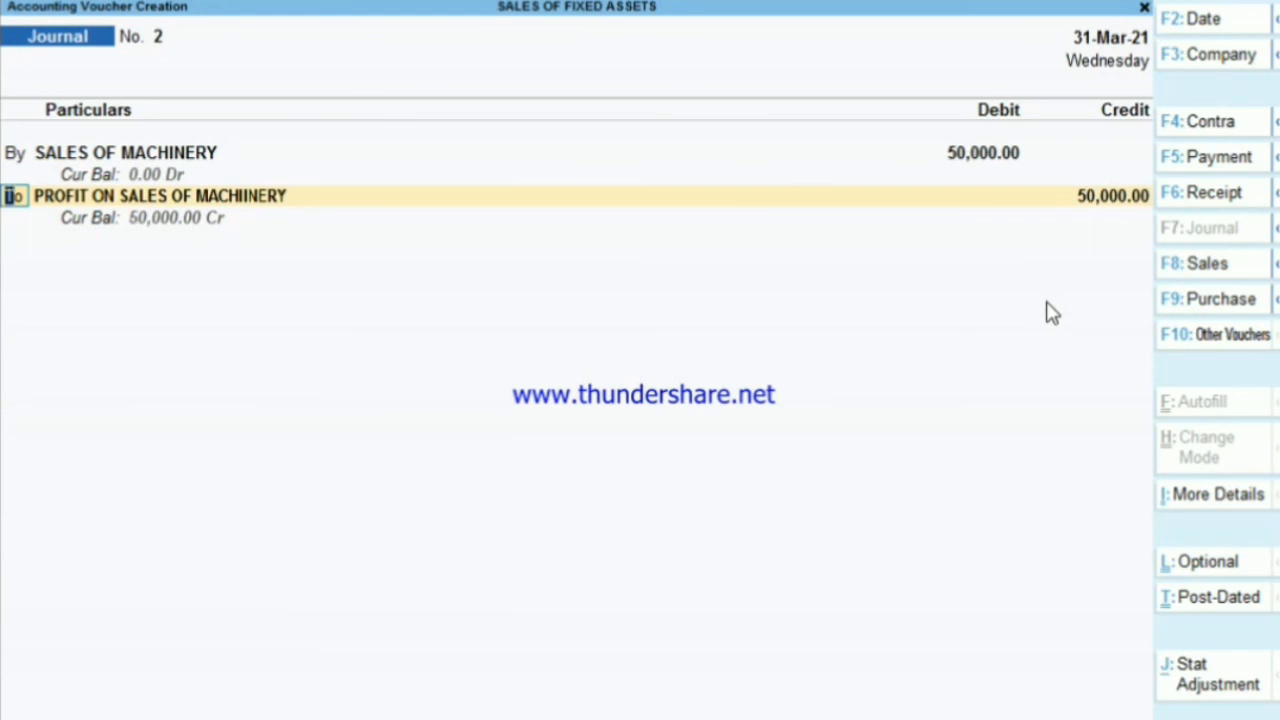
# Step: Change the credit line's ledger to MACHINERY and set its amount to 60000
pyautogui.press('Return')
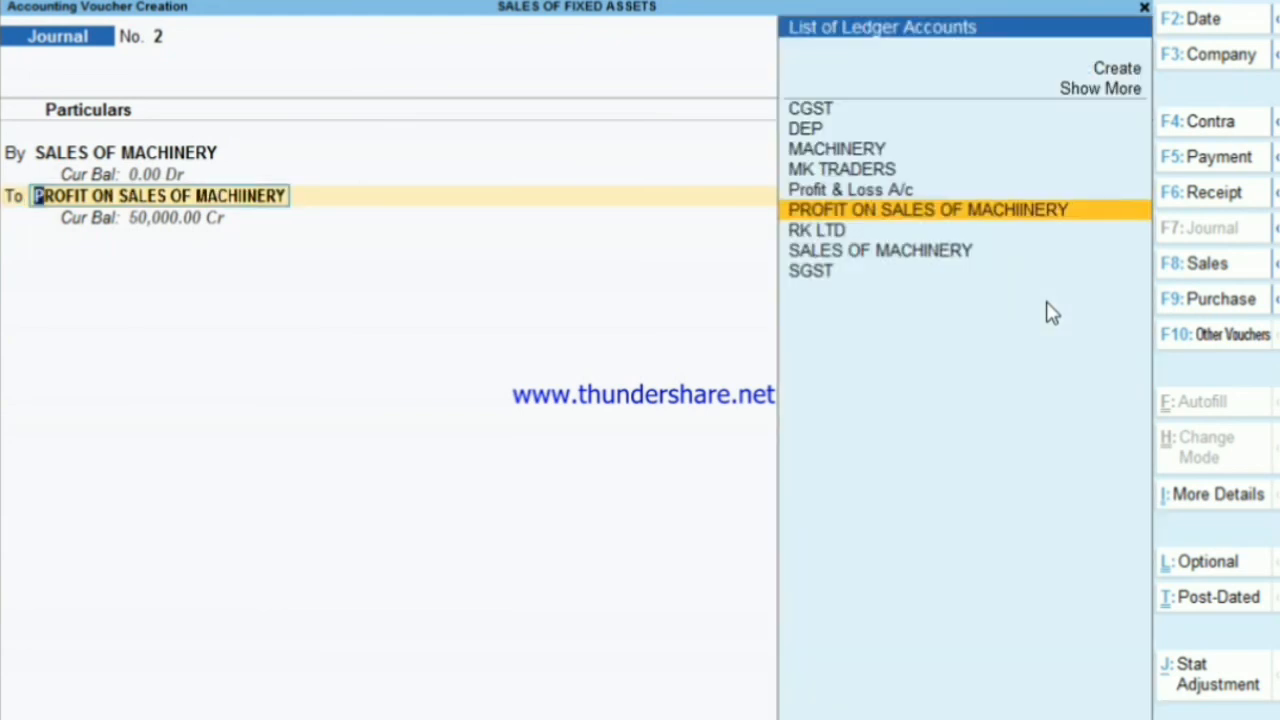
pyautogui.press('Up')
pyautogui.press('Up')
pyautogui.press('Up')
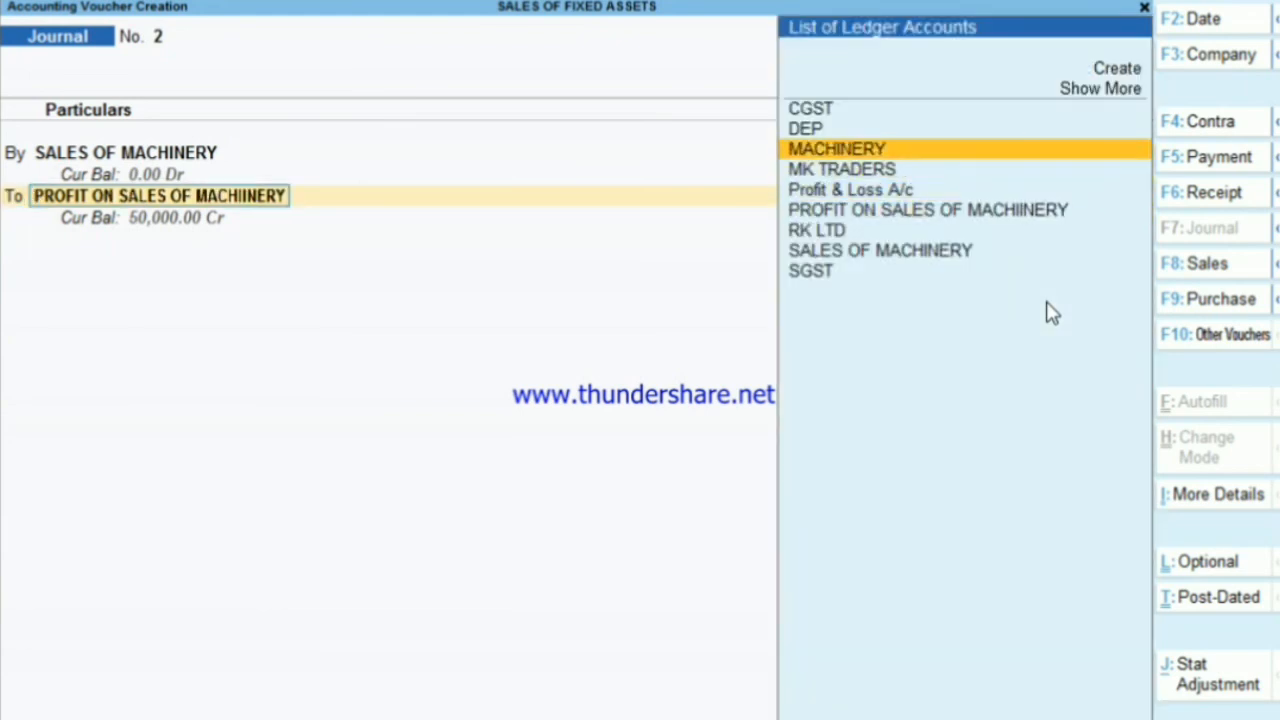
pyautogui.press('Return')
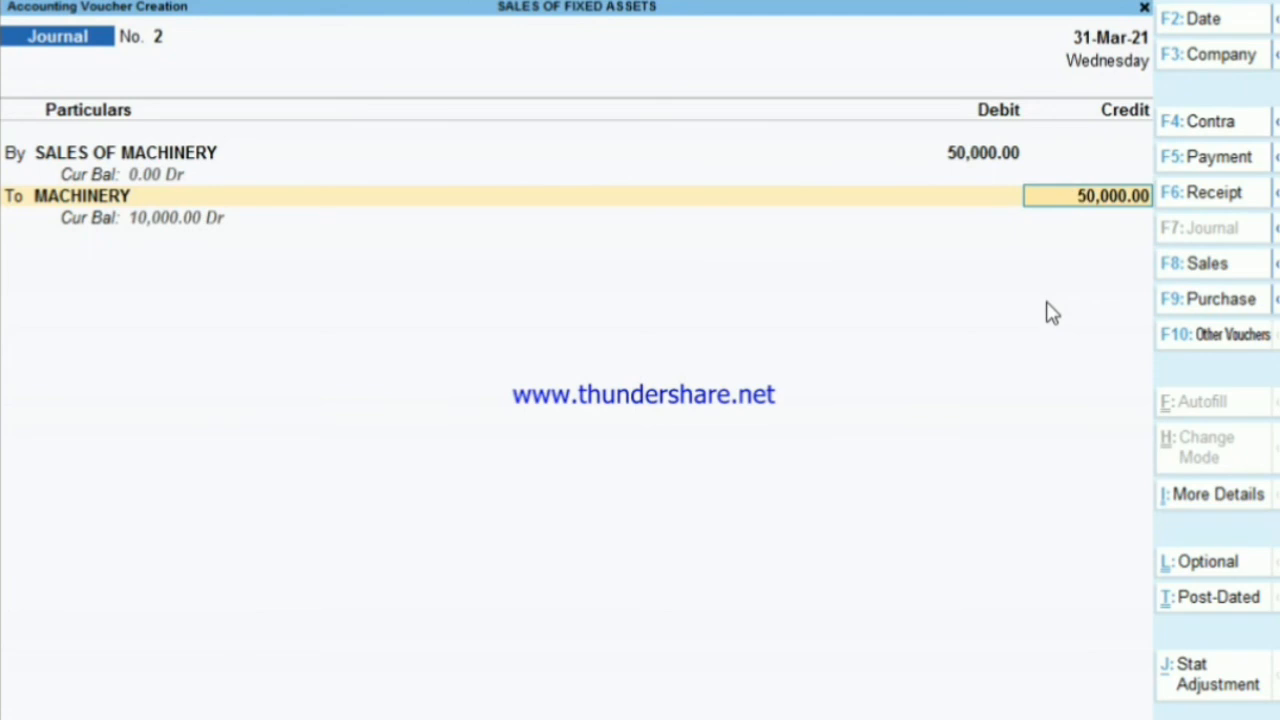
pyautogui.write('60000')
pyautogui.press('Return')
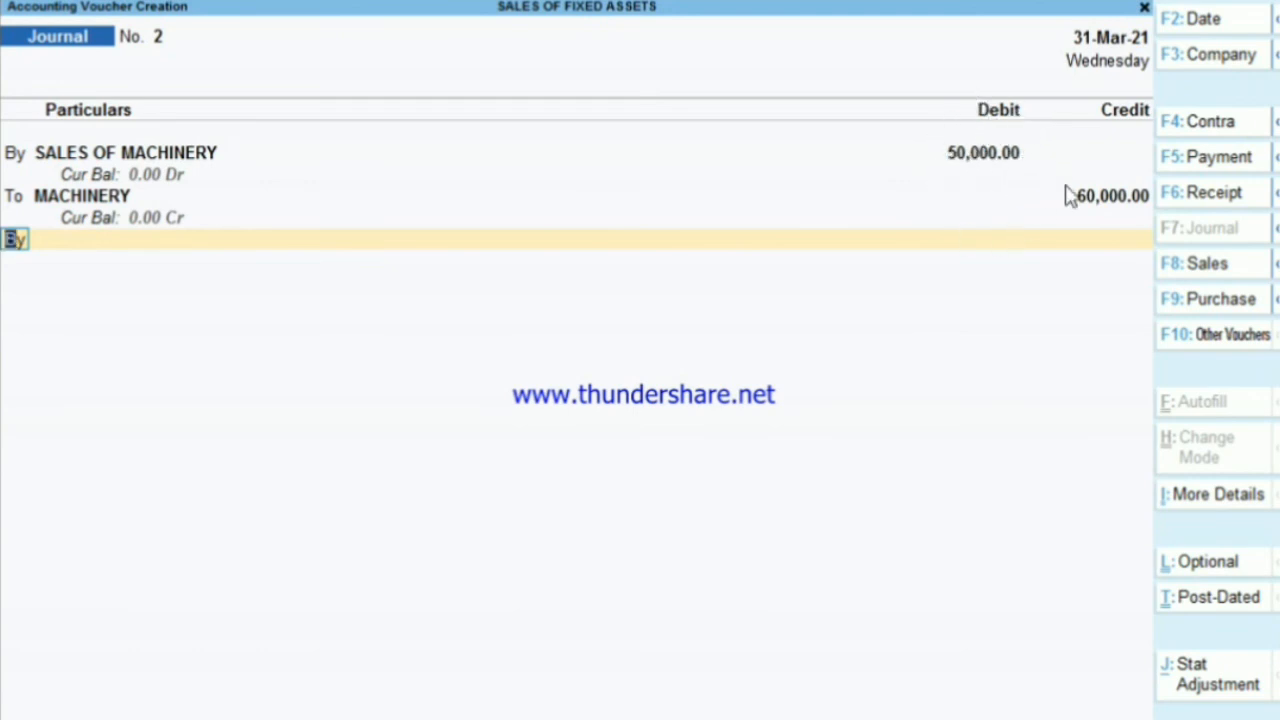
# Step: Begin creating a ledger for the second debit line, named LOSS ON SALES OF MACHIN and grouped under Indirect Expenses
pyautogui.press('Return')
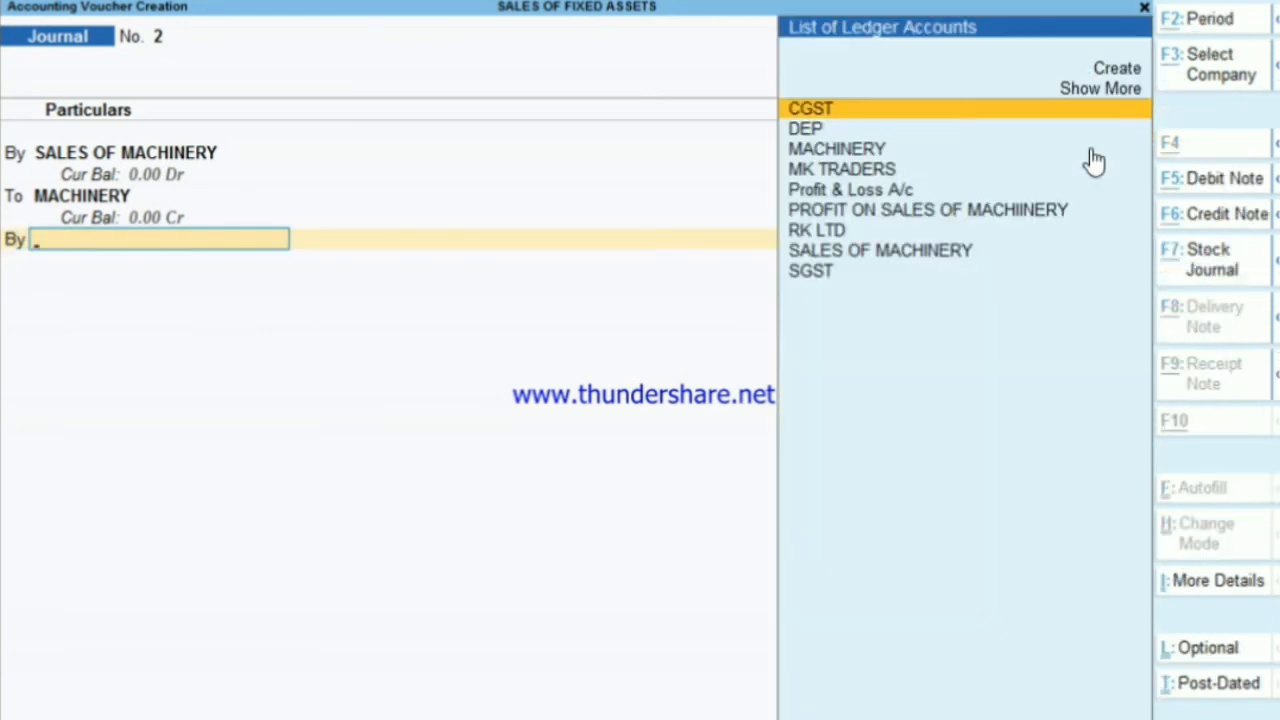
pyautogui.hotkey('alt', 'c')
pyautogui.write('LO')
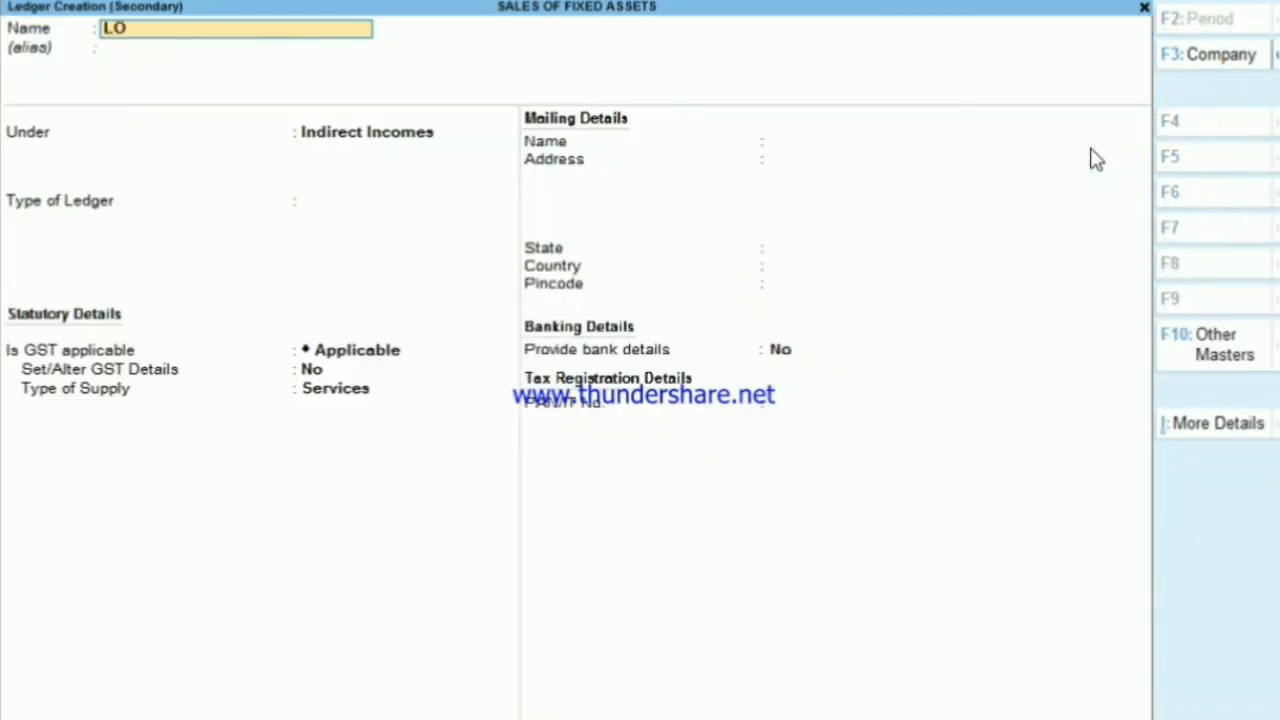
pyautogui.write('SS ON SAL')
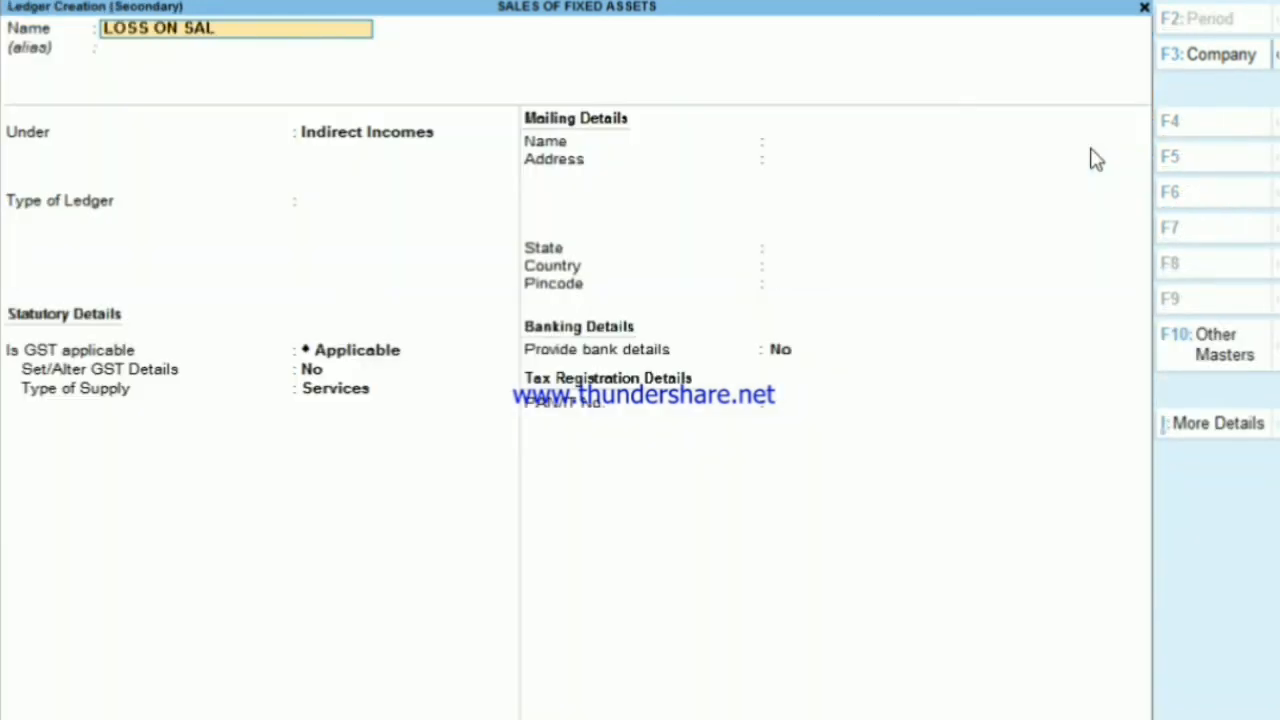
pyautogui.write('ES OF MACHIN')
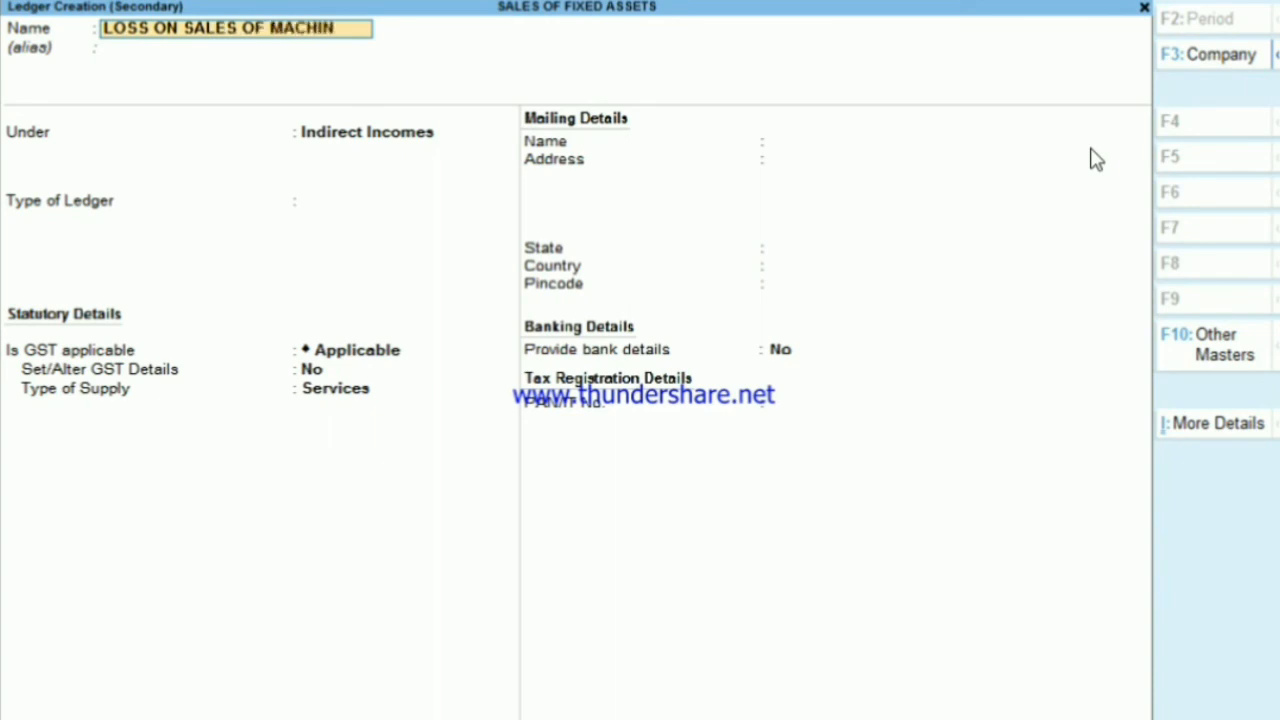
pyautogui.press('Return')
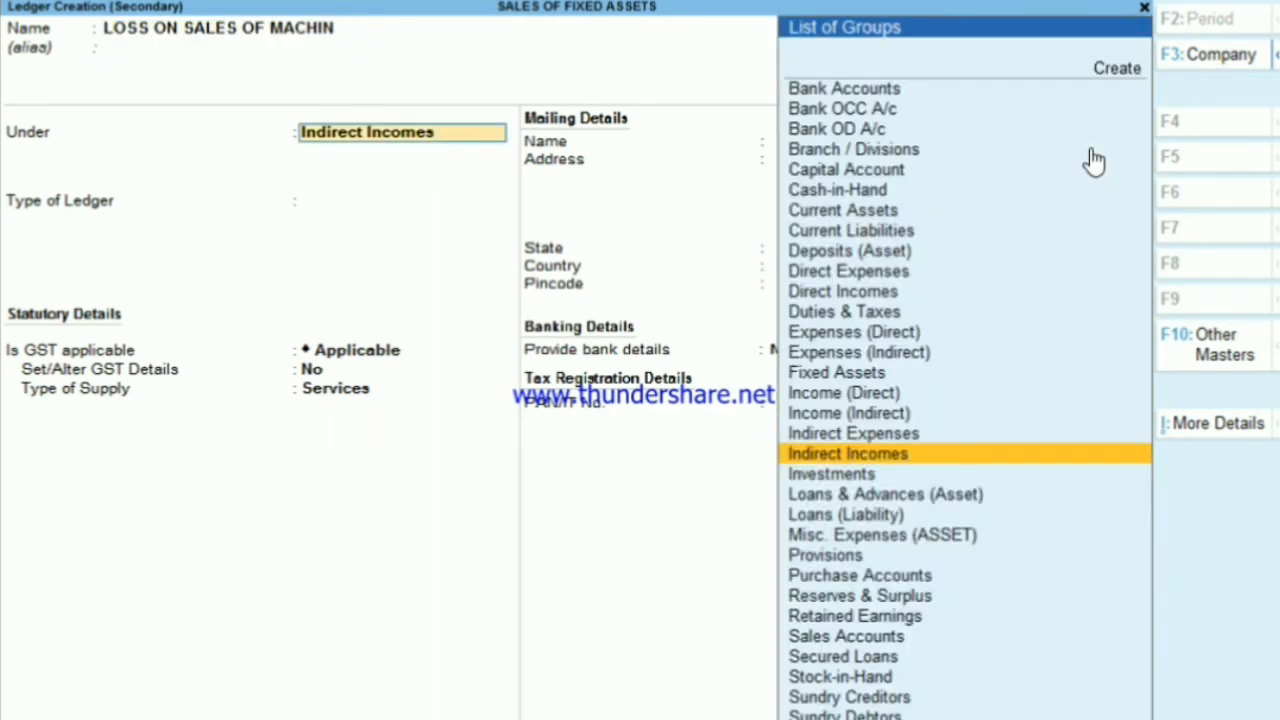
pyautogui.press('Up')
pyautogui.press('Return')
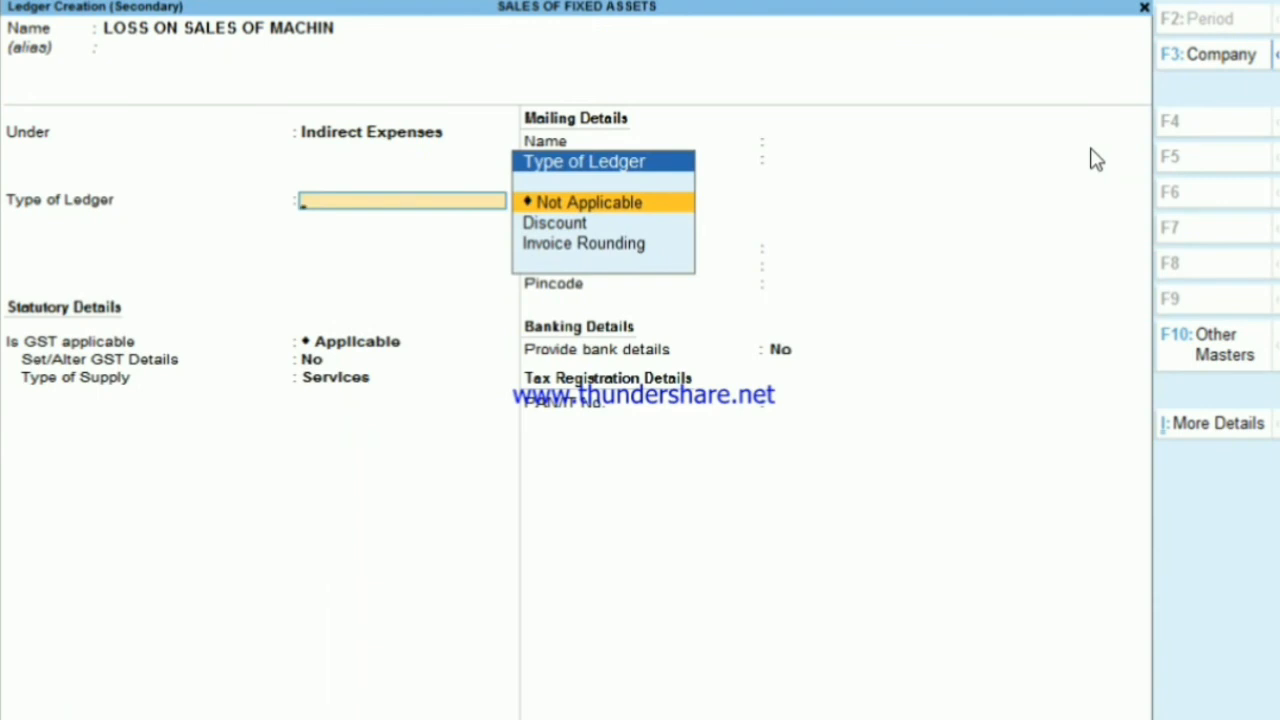
# Step: Set the new ledger's type and GST applicability to Not Applicable, leave bank details at No, and save it
pyautogui.press('Return')
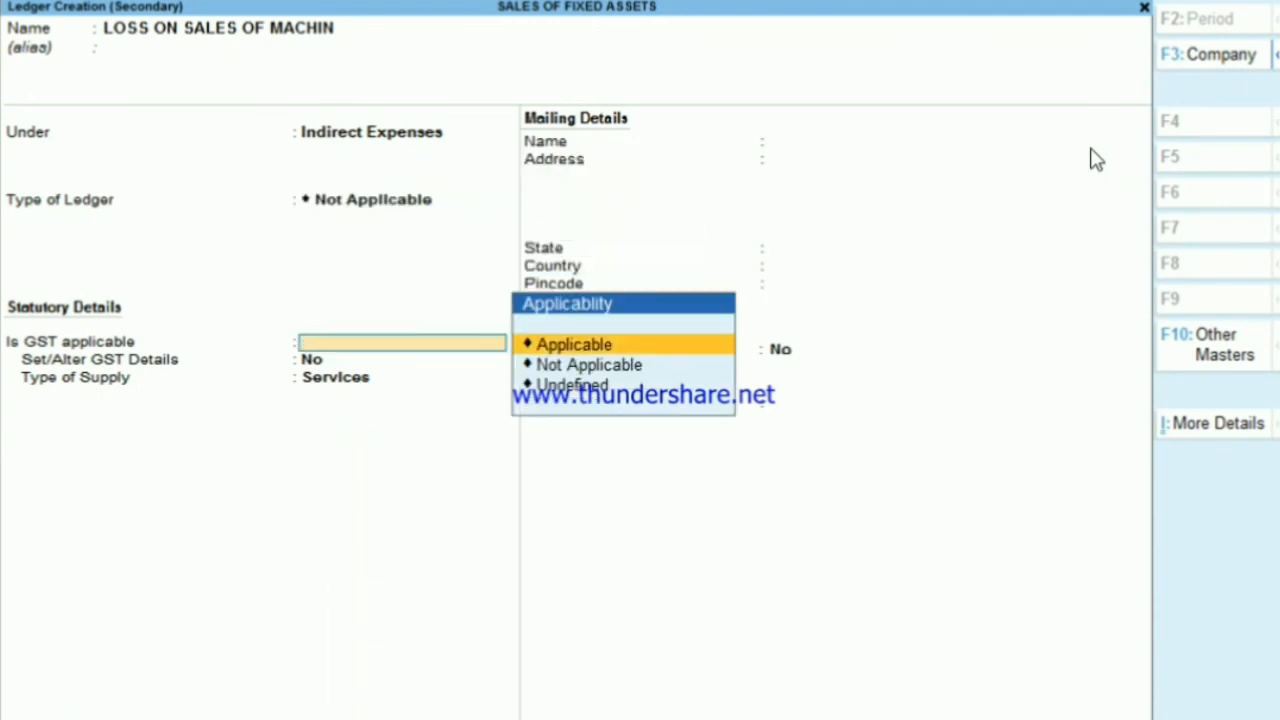
pyautogui.press('Down')
pyautogui.press('Return')
pyautogui.press('Return')
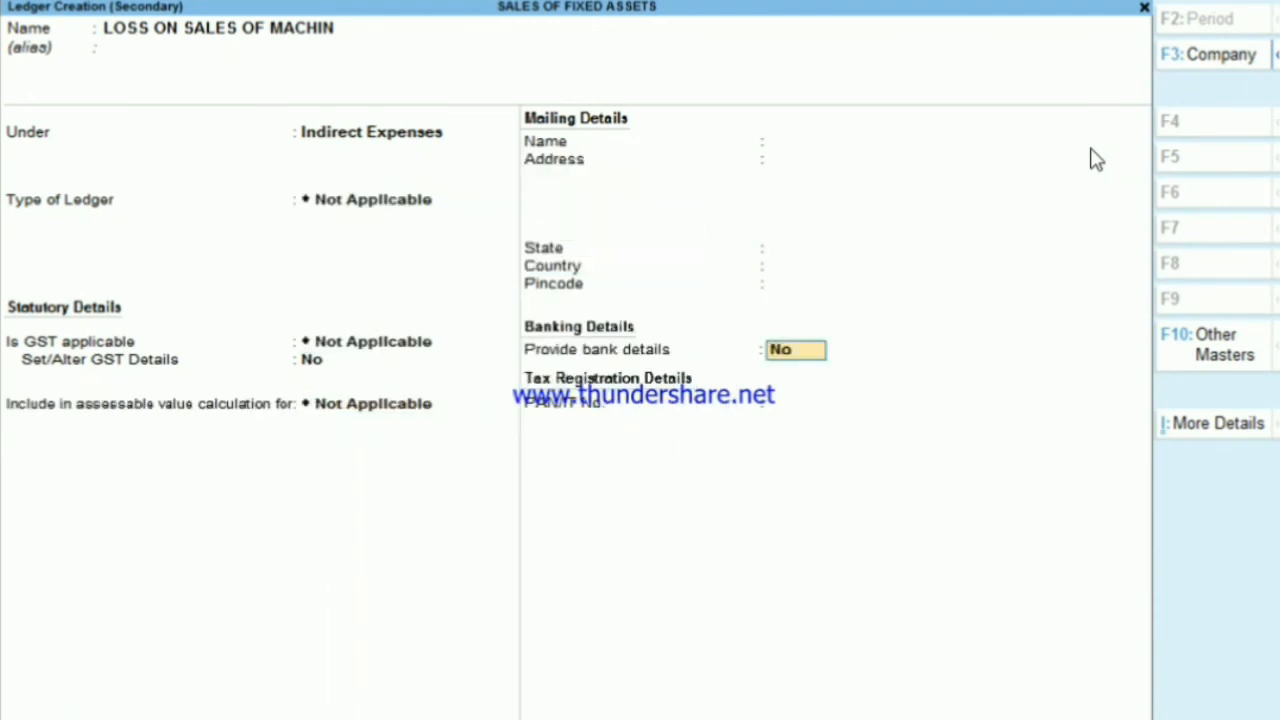
pyautogui.press('Return')
pyautogui.press('Return')
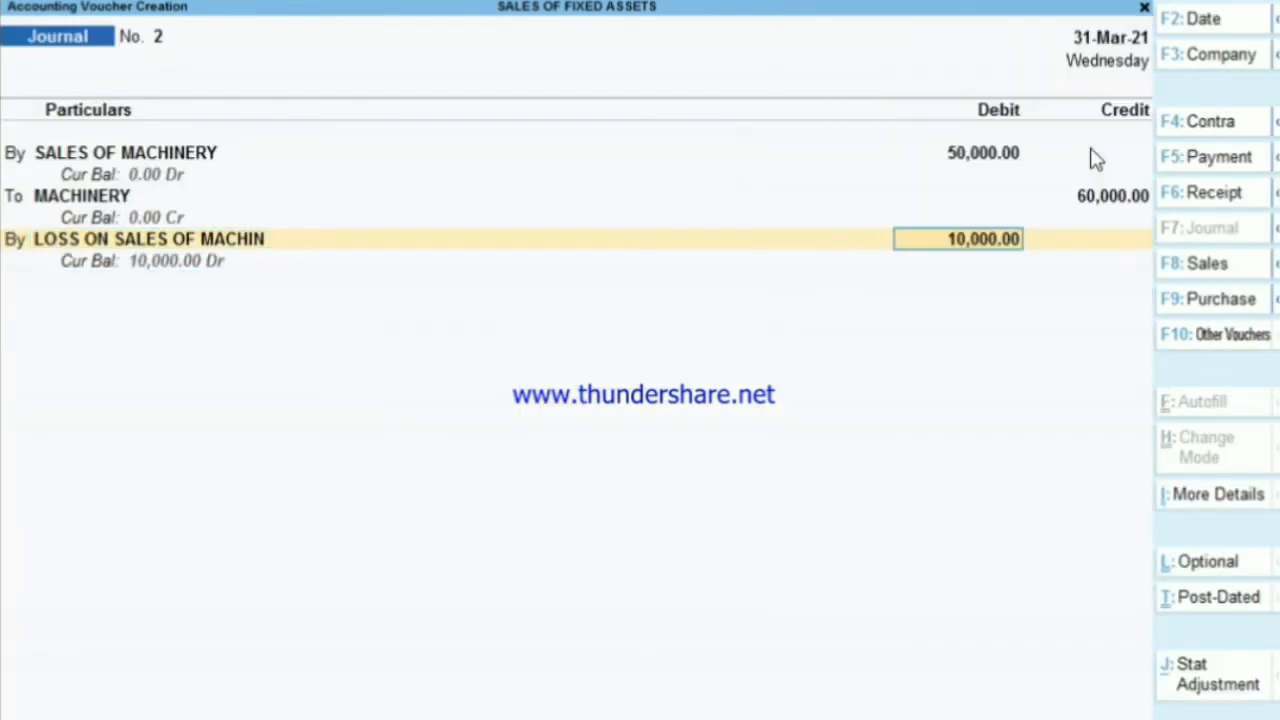
# Step: Accept the 10,000.00 debit to LOSS ON SALES OF MACHIN and save the journal voucher
pyautogui.press('Return')
pyautogui.press('Return')
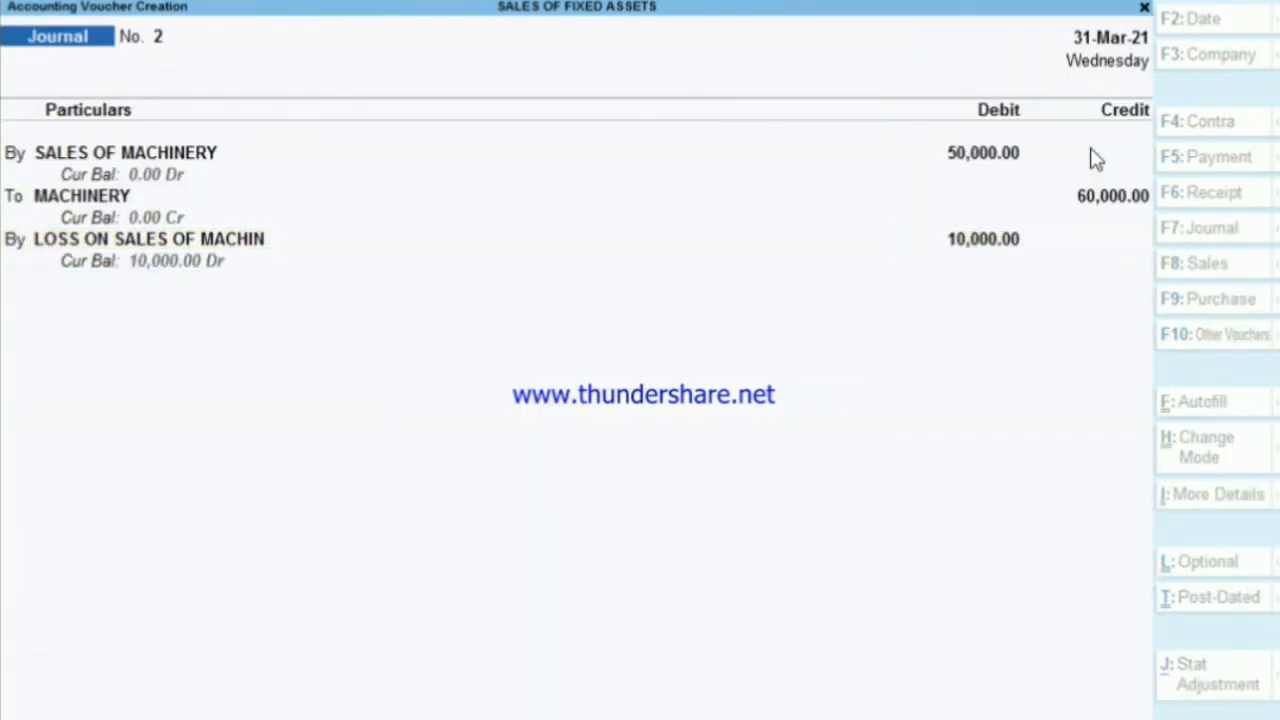
pyautogui.press('Return')
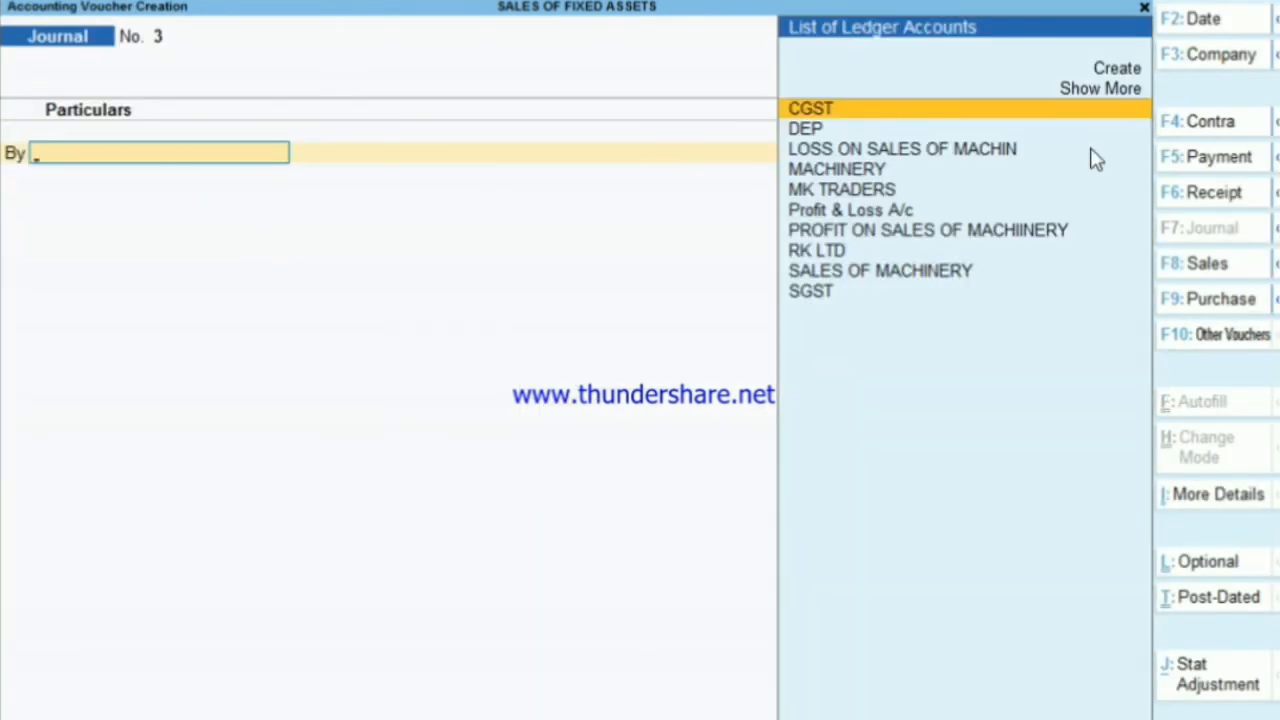
# Step: Leave journal entry and review the Balance Sheet in detailed view, checking the MACHINERY line under Fixed Assets
pyautogui.press('Escape')
pyautogui.press('Escape')
pyautogui.press('Down')
pyautogui.press('Down')
pyautogui.press('Down')
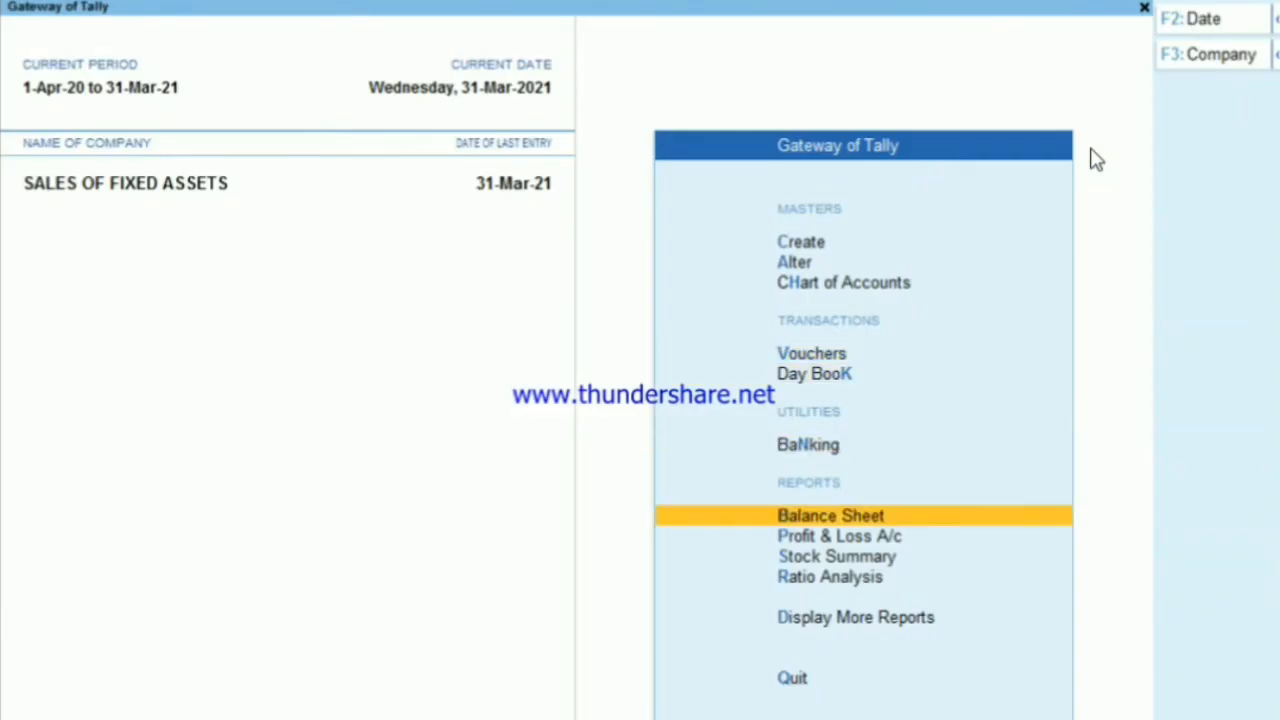
pyautogui.press('Return')
pyautogui.hotkey('alt', 'F5')
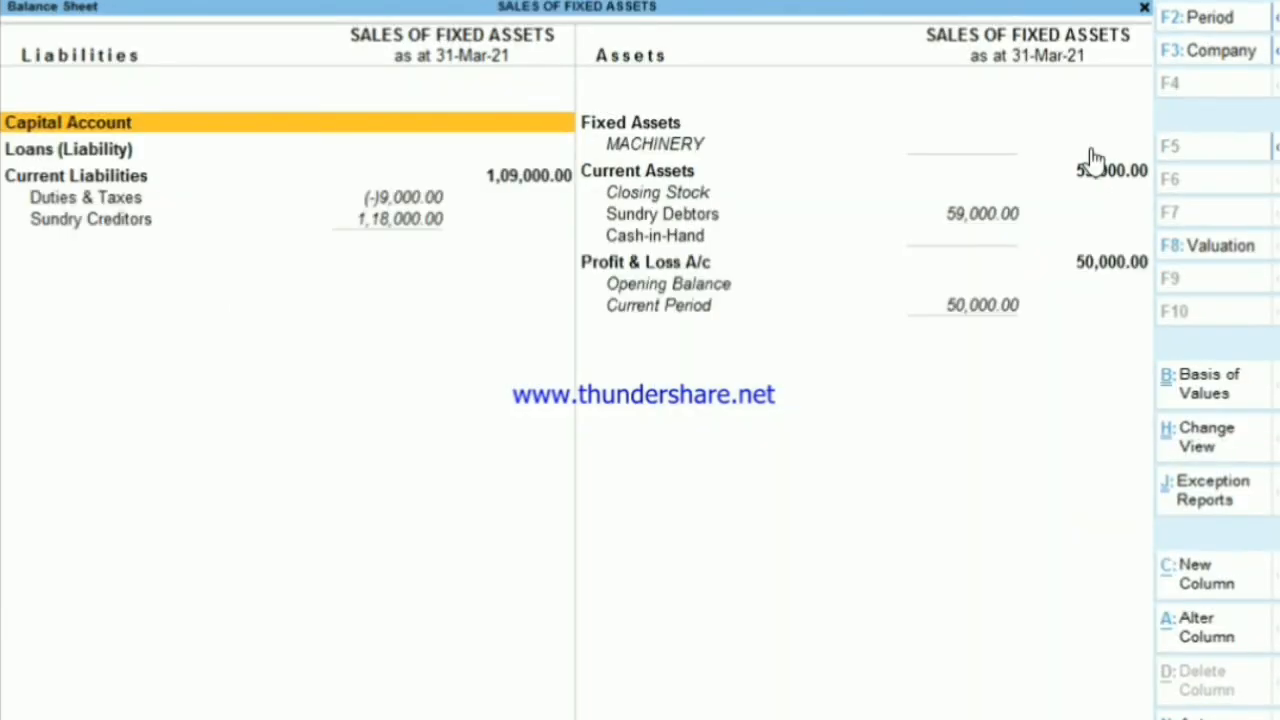
pyautogui.press('Down')
pyautogui.press('Right')
pyautogui.press('Escape')
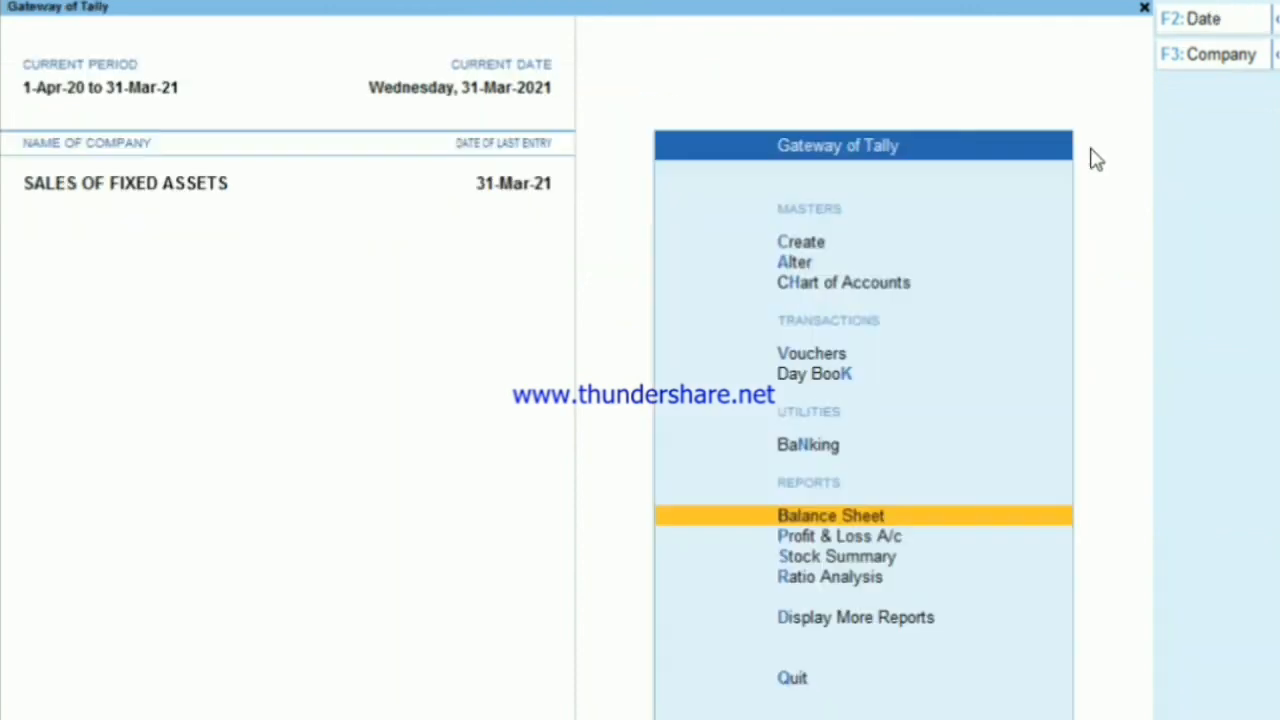
# Step: Review the Profit & Loss A/c in detailed view, checking DEP and LOSS ON SALES OF MACHIN under Indirect Expenses
pyautogui.press('Down')
pyautogui.press('Return')
pyautogui.hotkey('alt', 'F5')
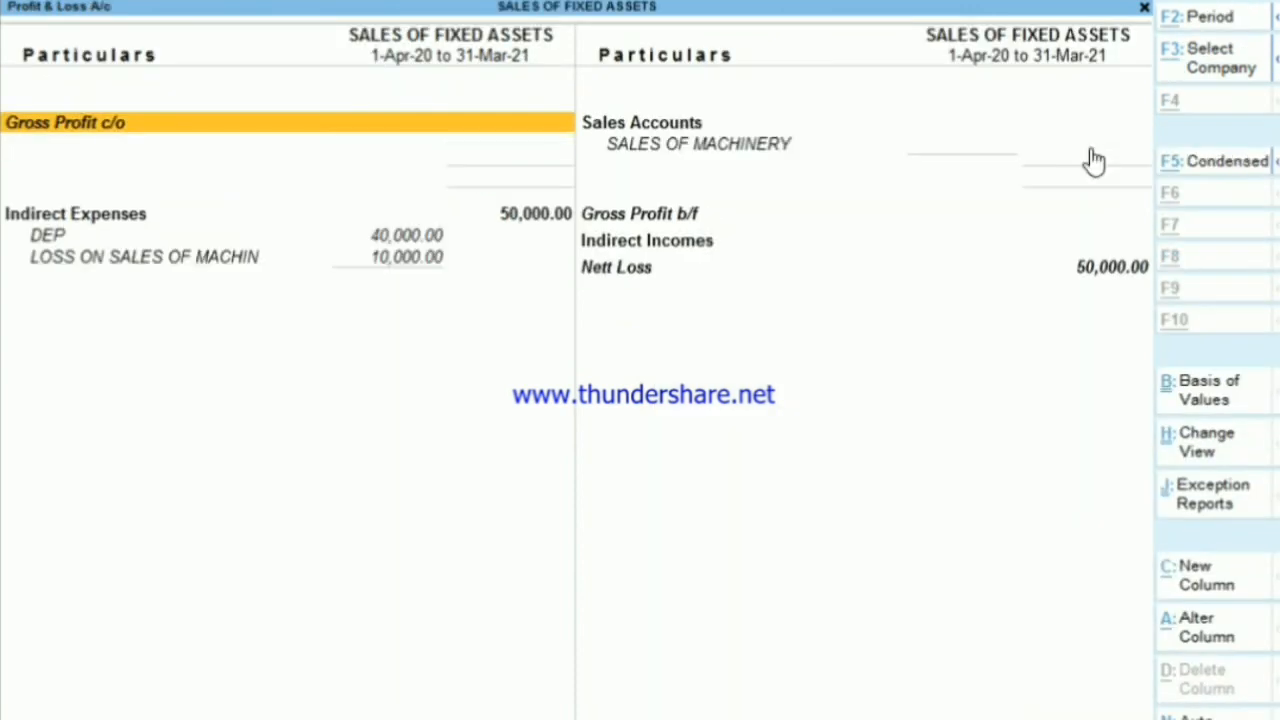
pyautogui.press('Down')
pyautogui.press('Down')
pyautogui.press('Down')
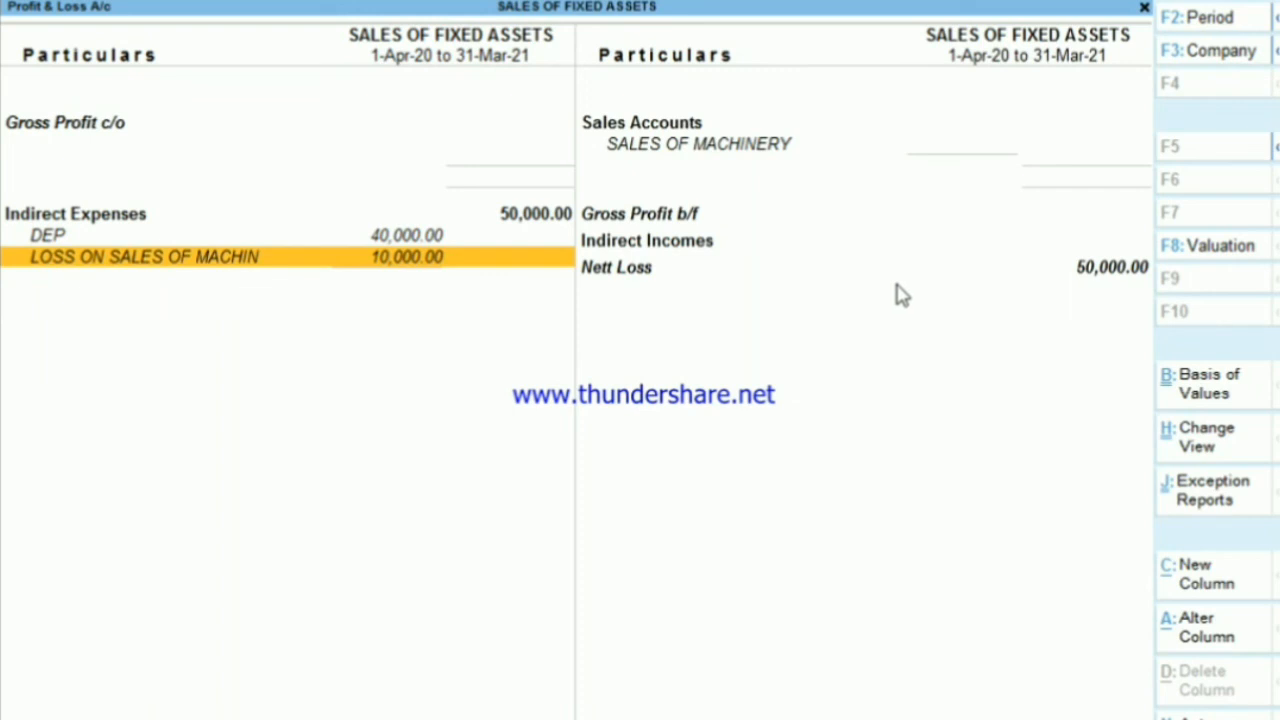
pyautogui.press('Escape')
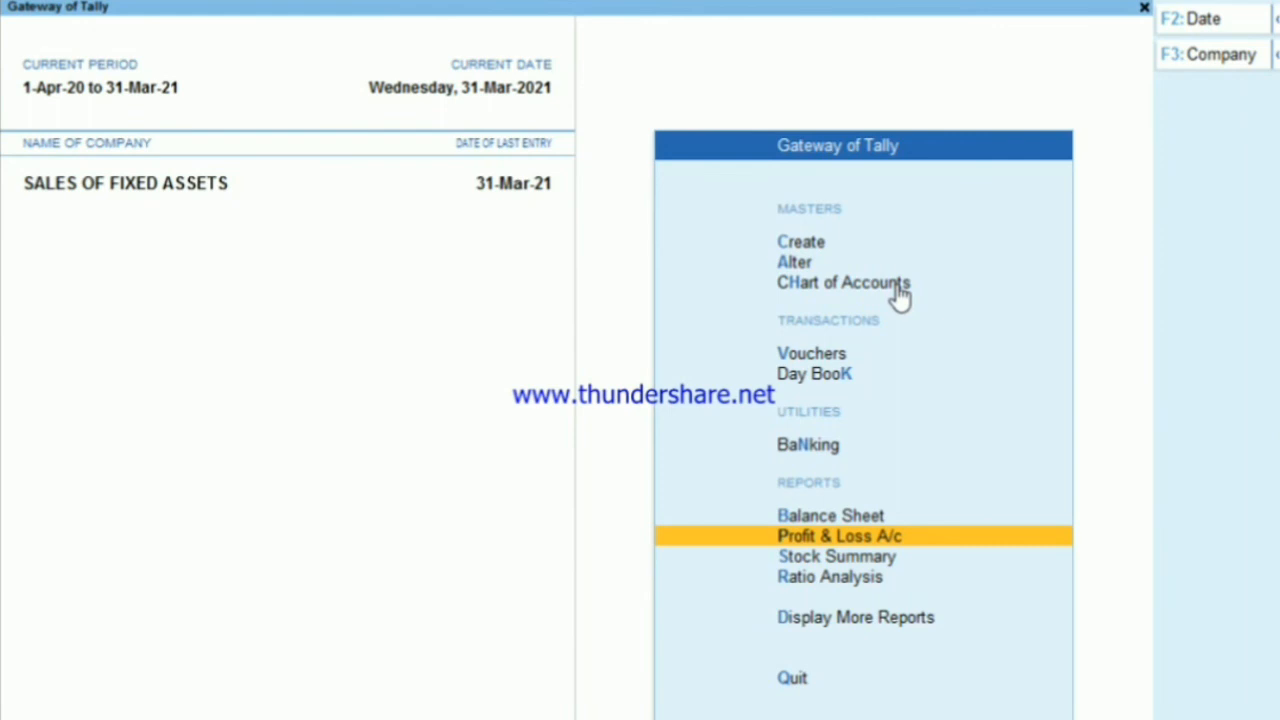
# Step: Open the GSTR-1 return from the GST reports
pyautogui.press('Down')
pyautogui.press('Down')
pyautogui.press('Down')
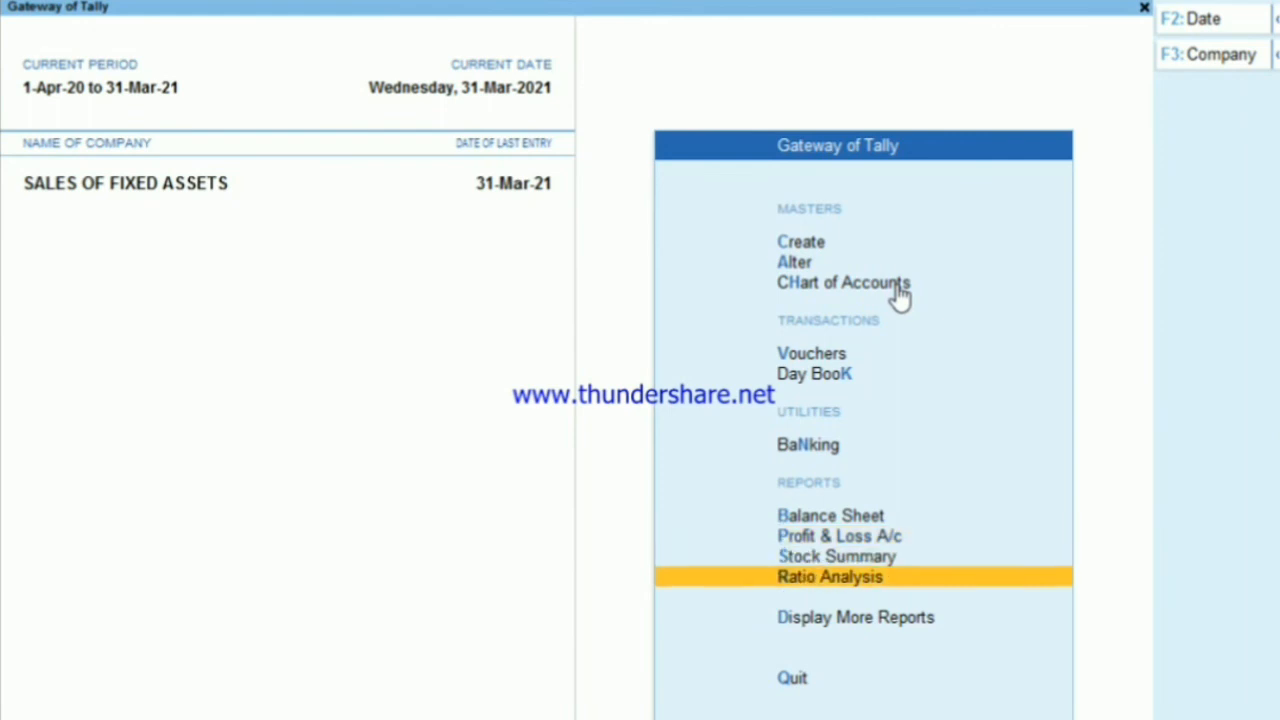
pyautogui.press('Return')
pyautogui.press('Down')
pyautogui.press('Down')
pyautogui.press('Down')
pyautogui.press('Down')
pyautogui.press('Down')
pyautogui.press('Down')
pyautogui.press('Down')
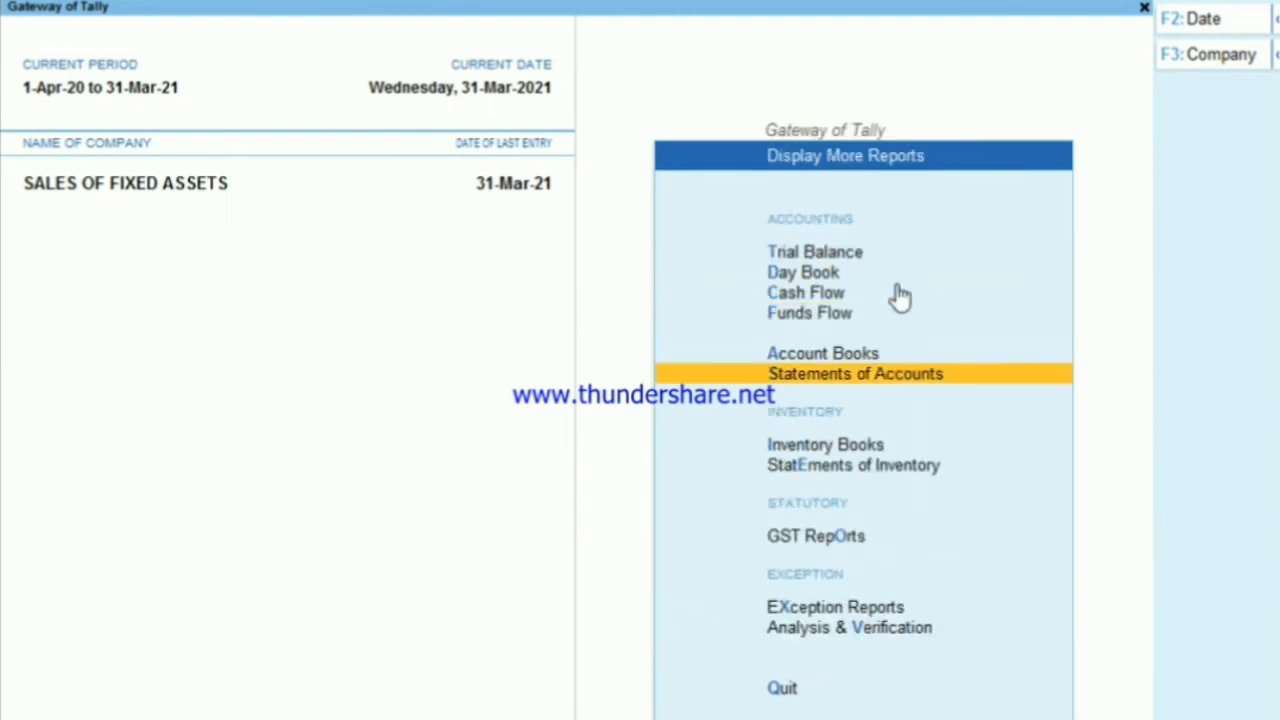
pyautogui.press('Down')
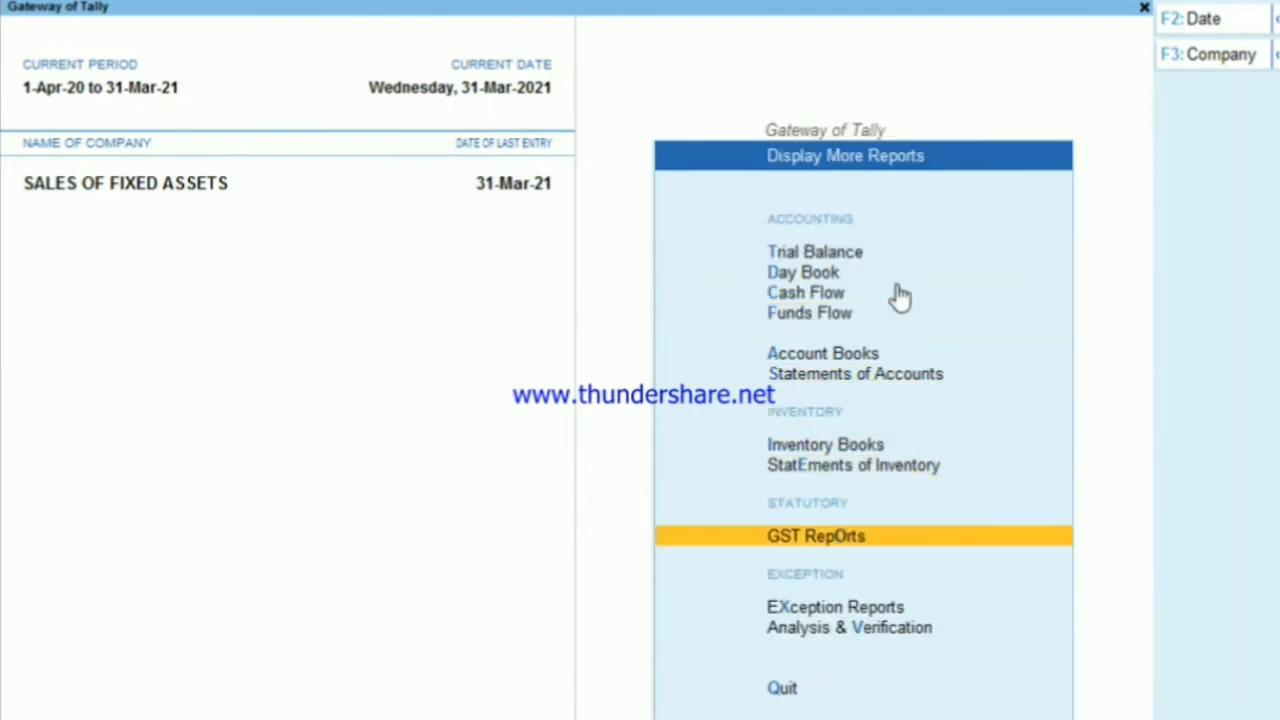
pyautogui.press('Return')
pyautogui.press('Return')
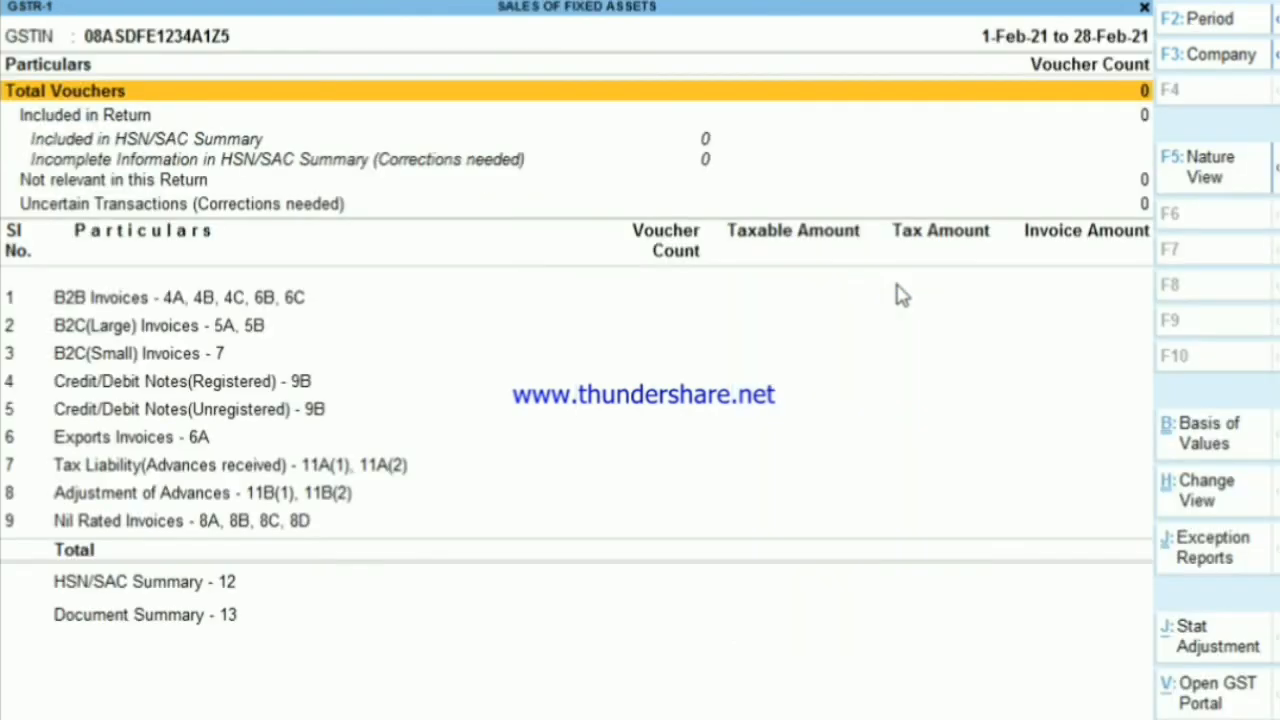
# Step: Set the GSTR-1 report period from 1-4-2020 to 31-3-2021
pyautogui.press('F2')
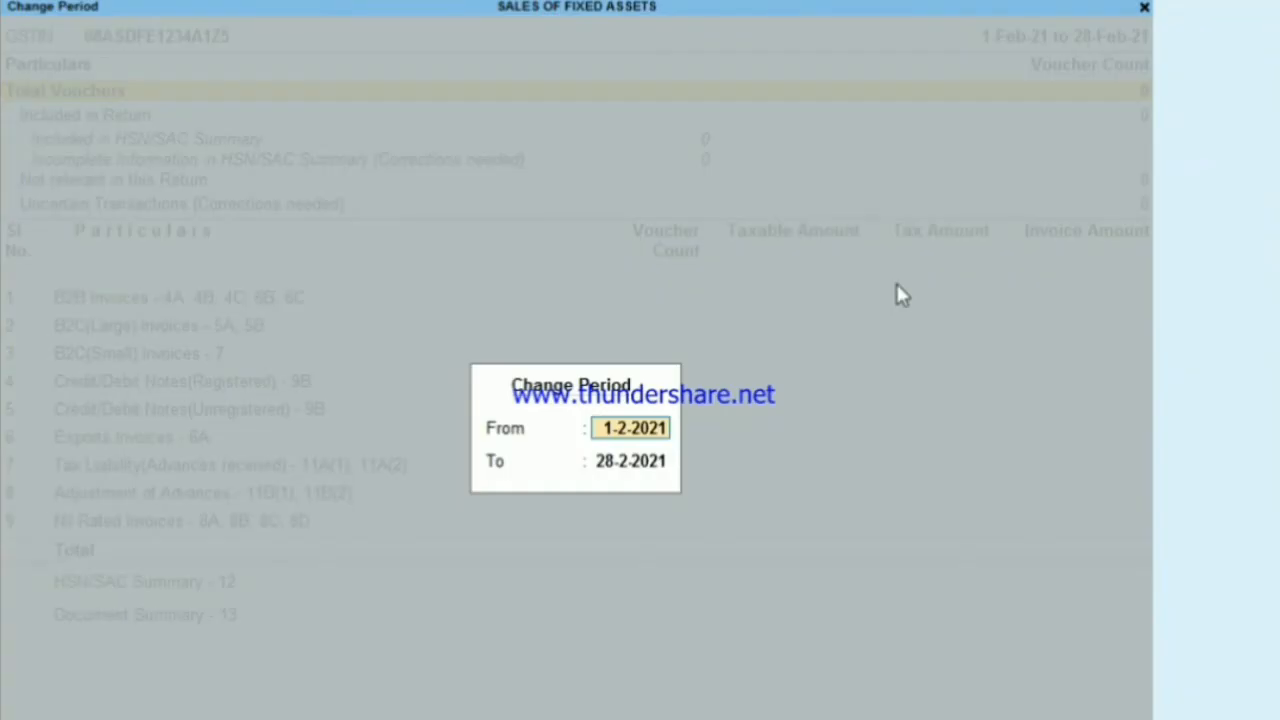
pyautogui.write('1-4-2020')
pyautogui.press('Return')
pyautogui.write('31-3')
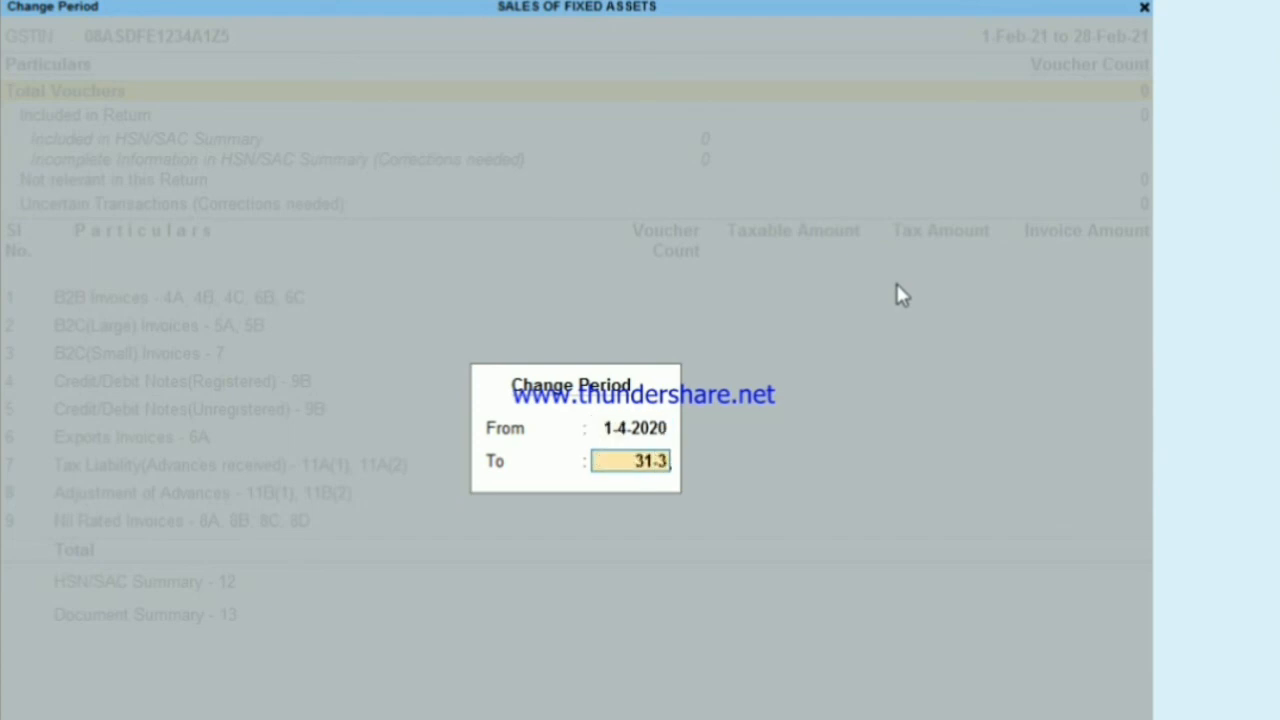
pyautogui.press('Return')
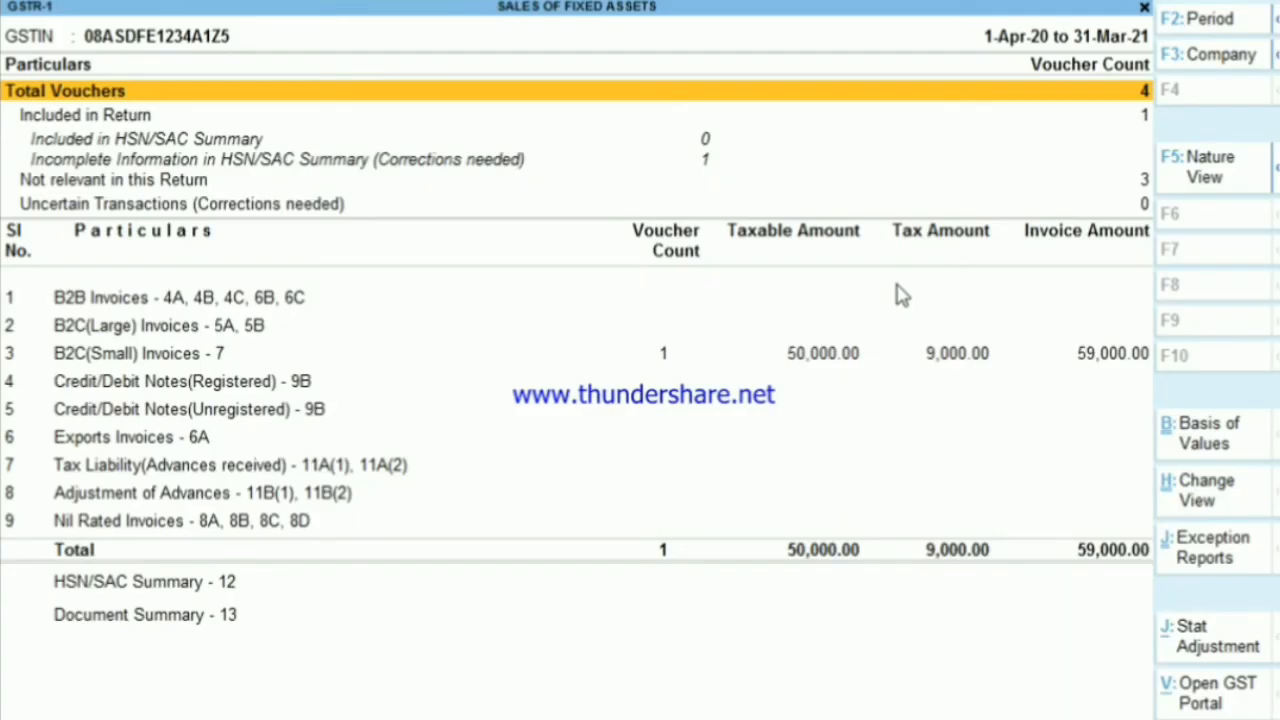
# Step: Expand the GSTR-1 details, examine the B2C(Small) Invoices line, and return to the Gateway of Tally without quitting
pyautogui.hotkey('alt', 'F5')
pyautogui.press('Down')
pyautogui.press('Down')
pyautogui.press('Down')
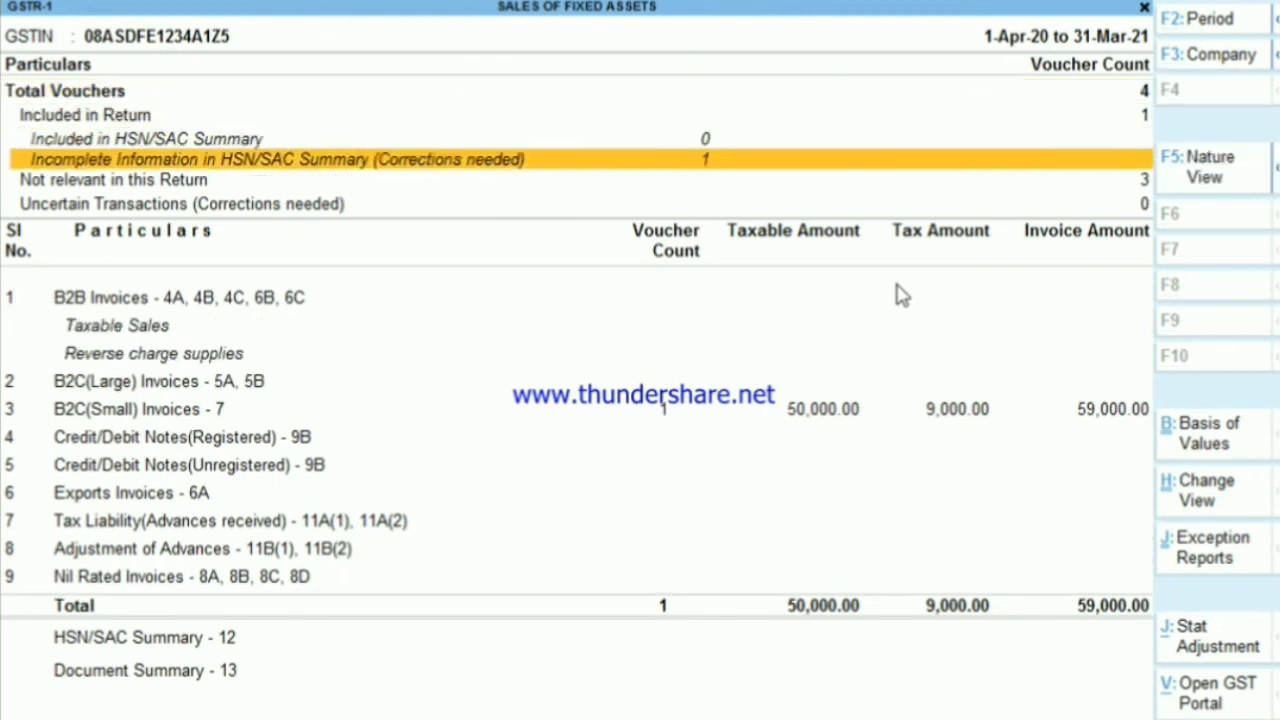
pyautogui.press('Down')
pyautogui.press('Down')
pyautogui.press('Down')
pyautogui.press('Down')
pyautogui.press('Down')
pyautogui.press('Down')
pyautogui.press('Down')
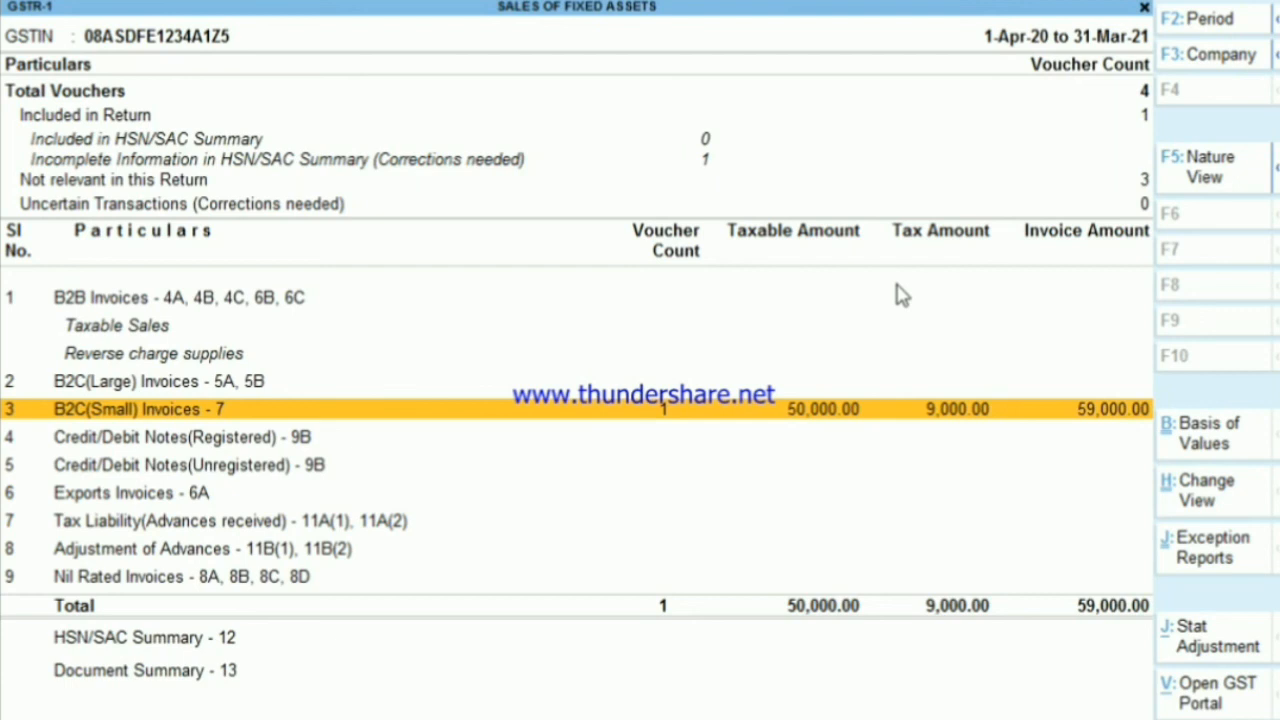
pyautogui.press('Escape')
pyautogui.press('Escape')
pyautogui.press('Escape')
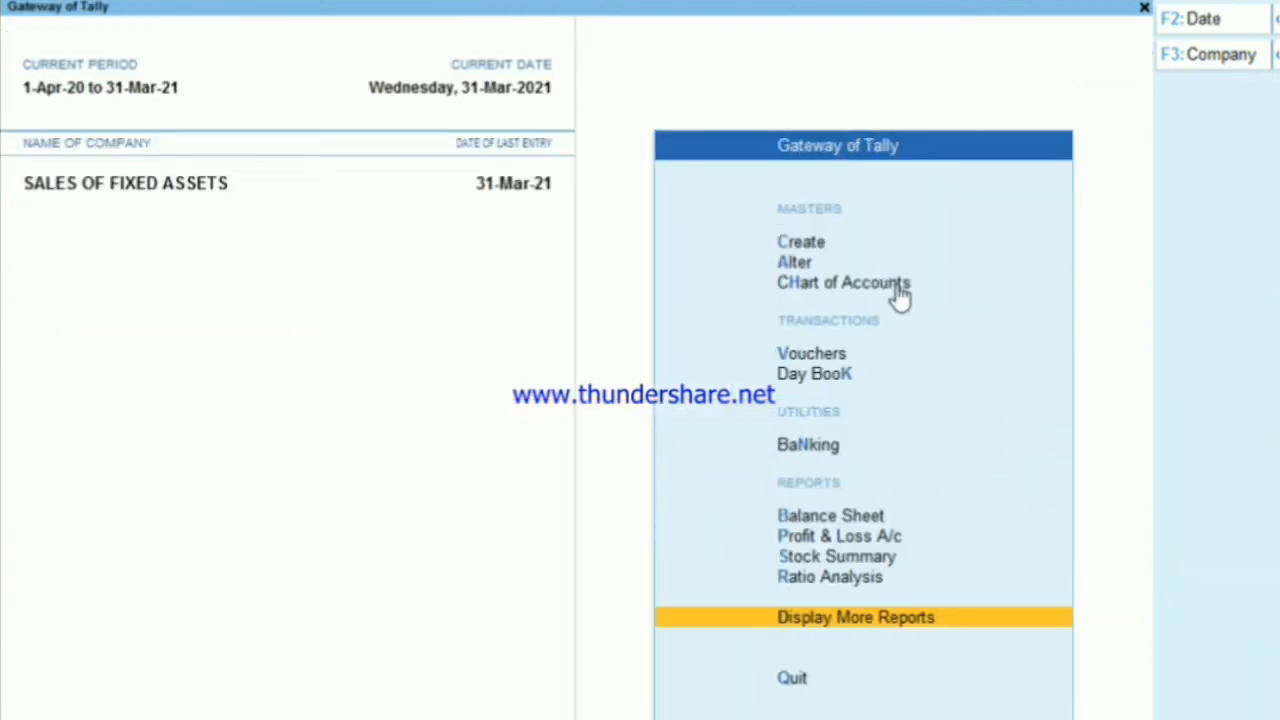
pyautogui.press('Escape')
pyautogui.press('n')
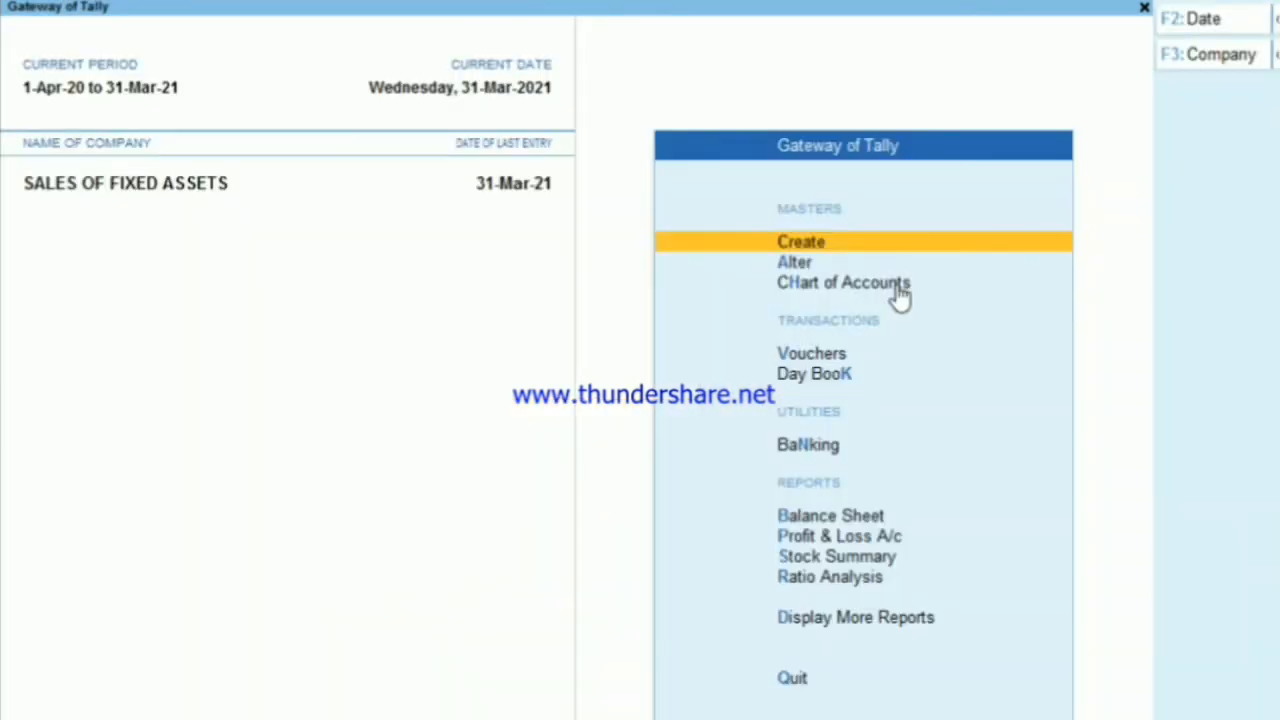